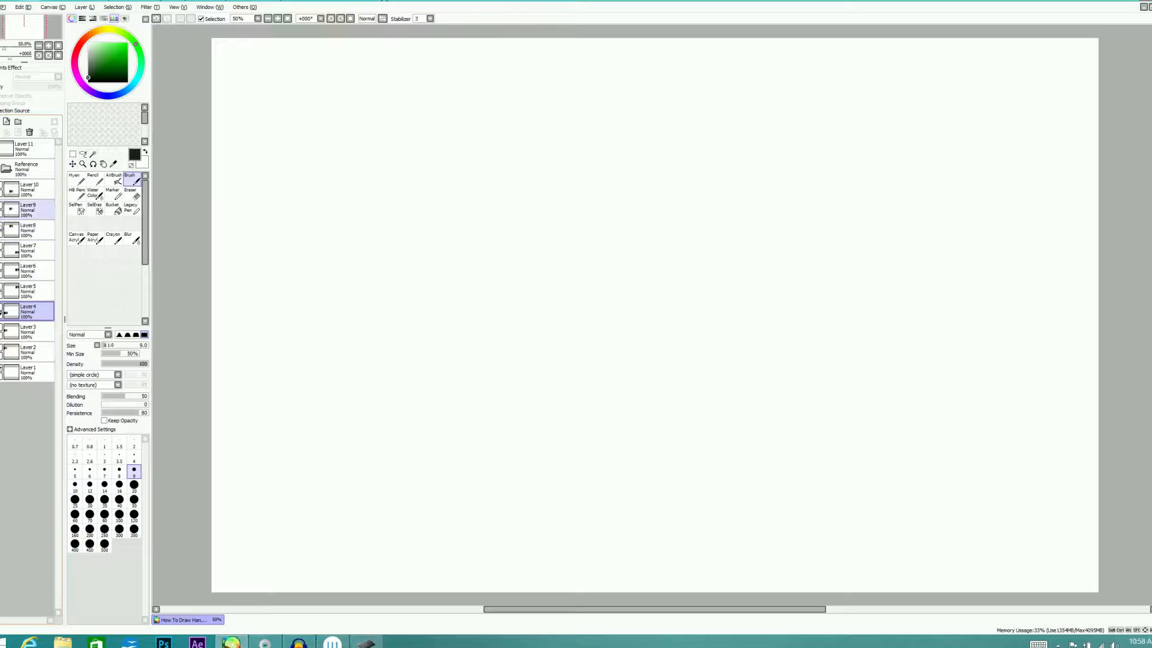
# Show only the open-hand reference photo on Layer2 and make Layer11 above the Reference folder the active layer
pyautogui.click(5, 313)
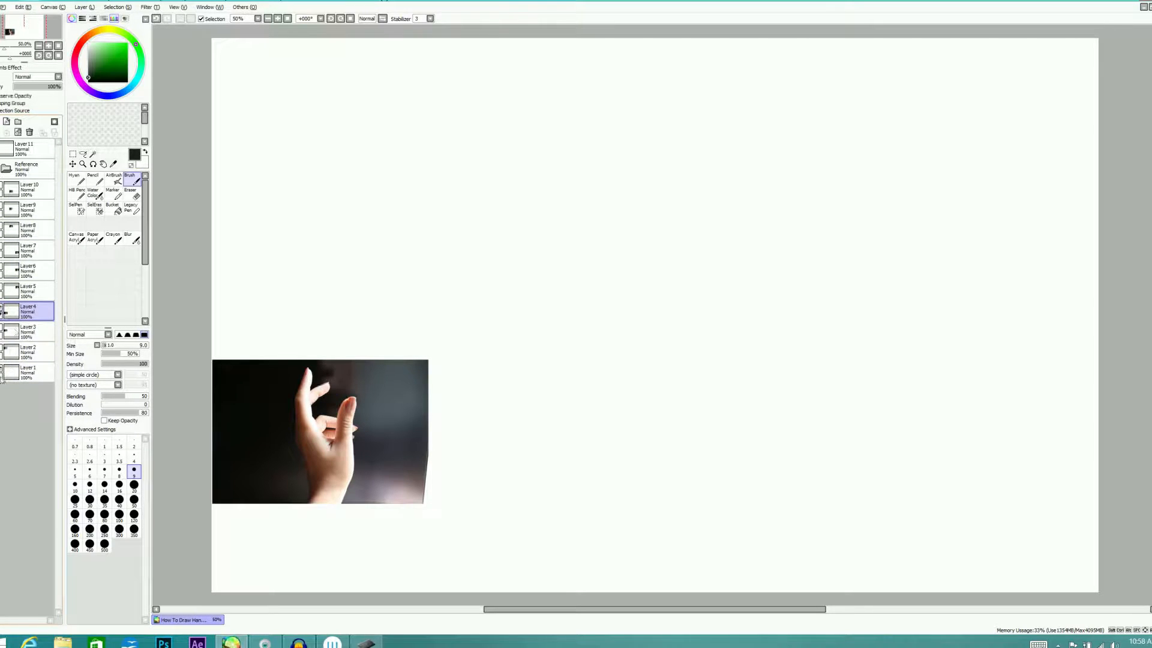
pyautogui.click(2, 348)
pyautogui.click(5, 312)
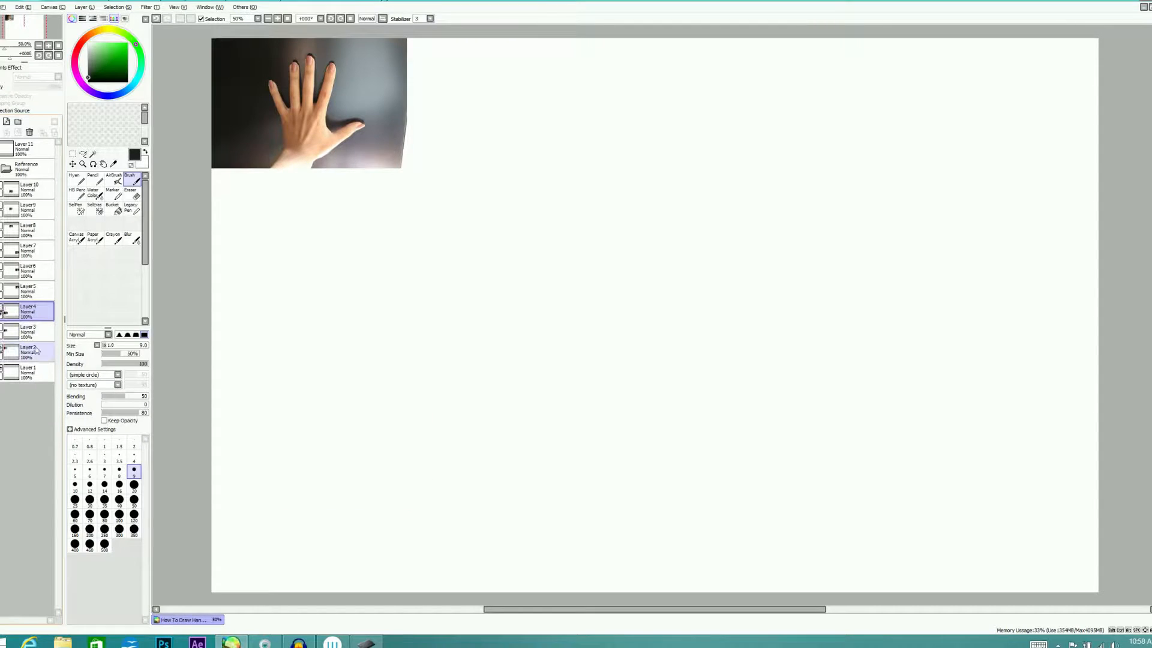
pyautogui.click(30, 149)
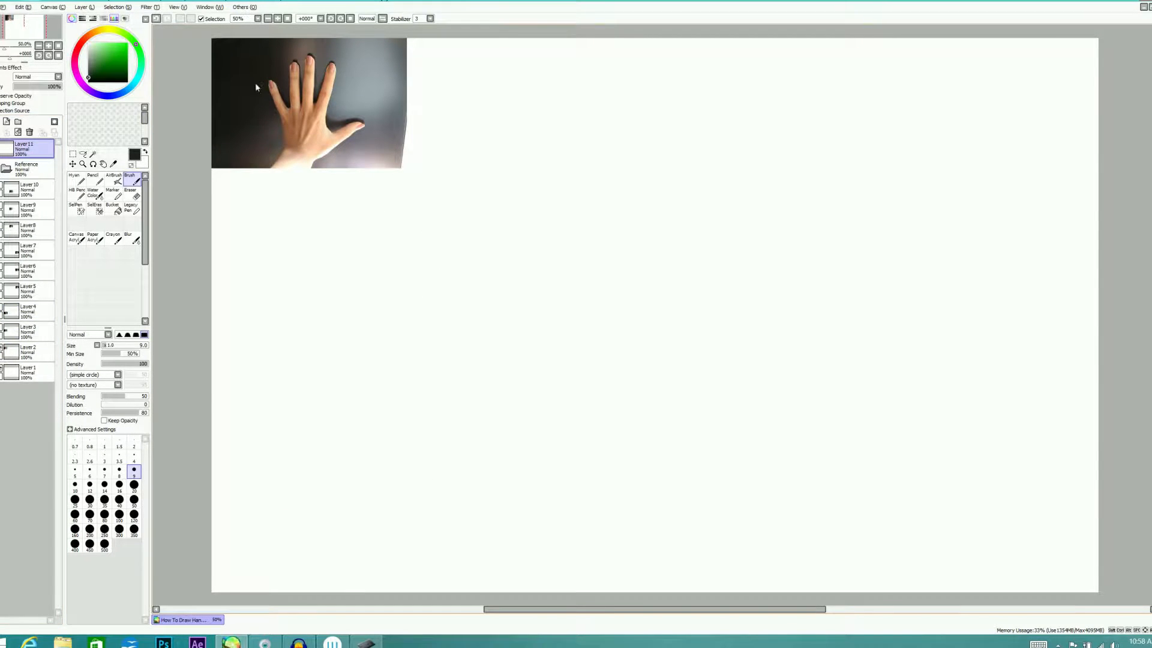
pyautogui.click(278, 19)
pyautogui.click(277, 18)
pyautogui.moveTo(21, 27); pyautogui.dragTo(21, 22)
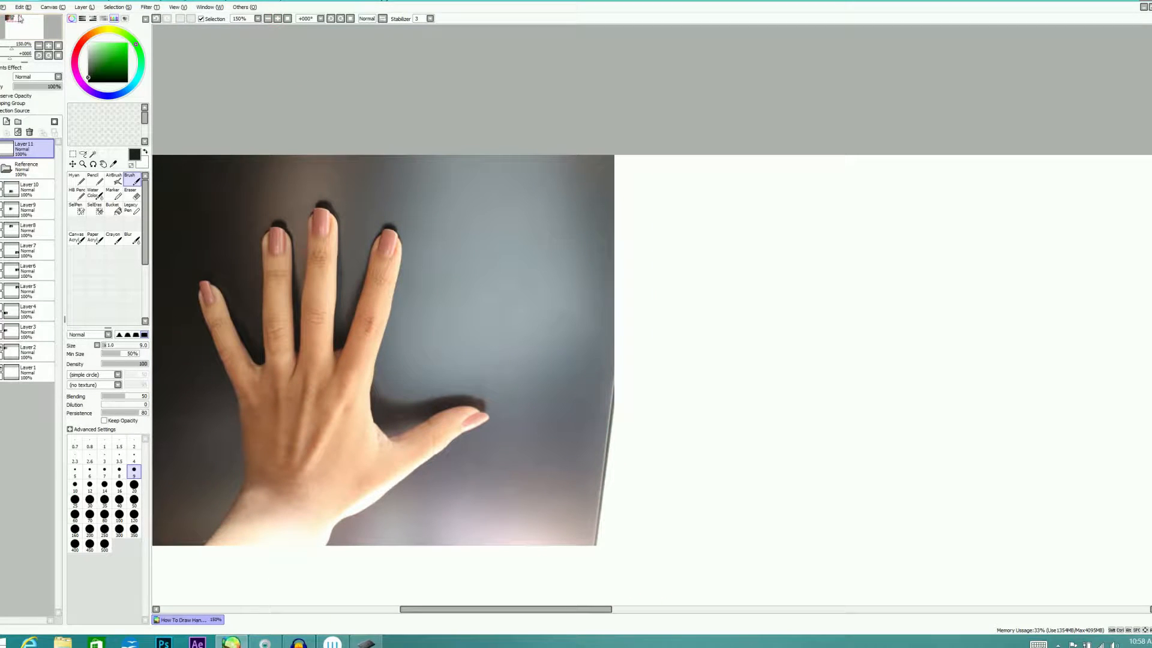
# Collapse the Reference folder and set up the Hyan brush with a bright turquoise colour at size 9
pyautogui.click(18, 175)
pyautogui.click(145, 152)
pyautogui.click(139, 77)
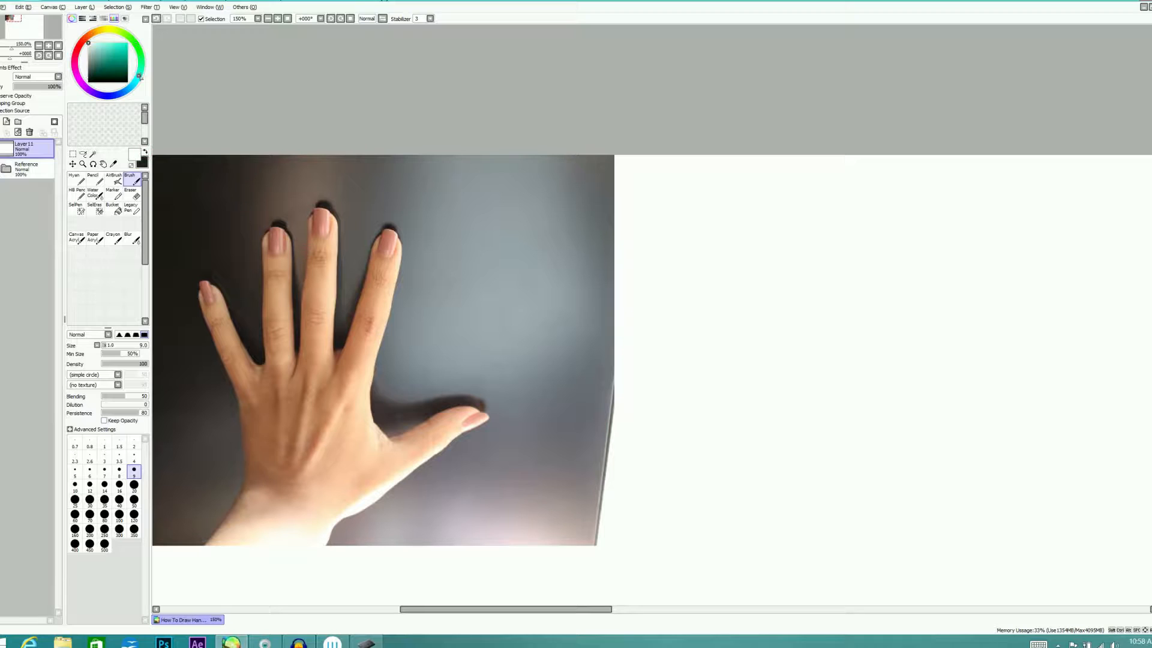
pyautogui.click(123, 44)
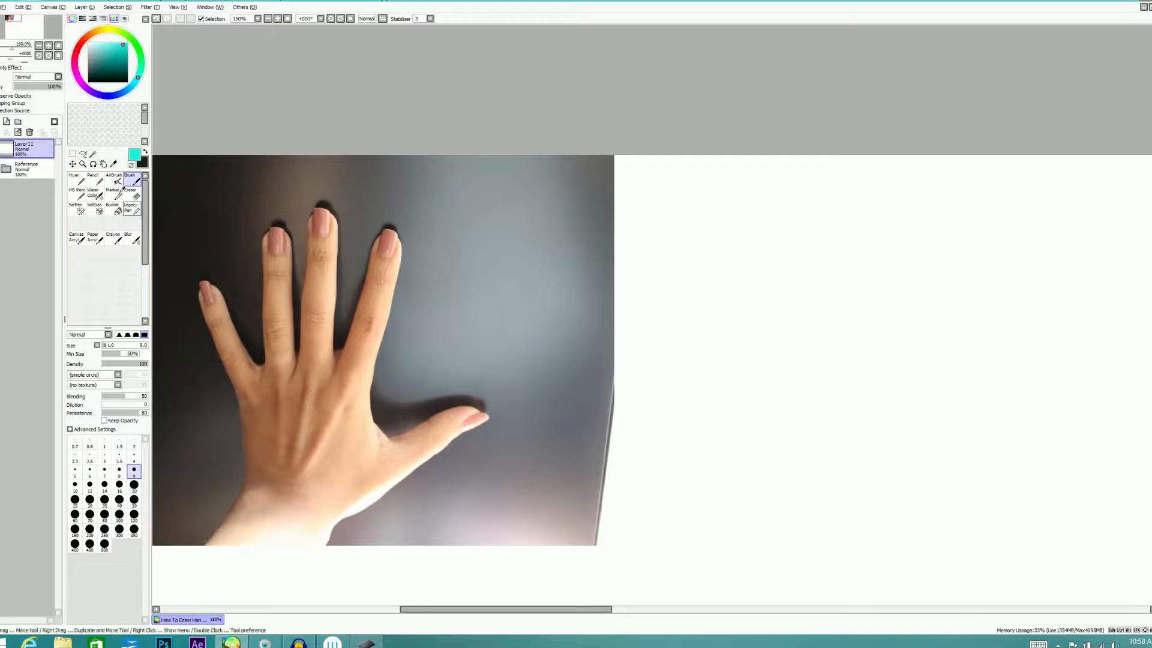
pyautogui.click(95, 180)
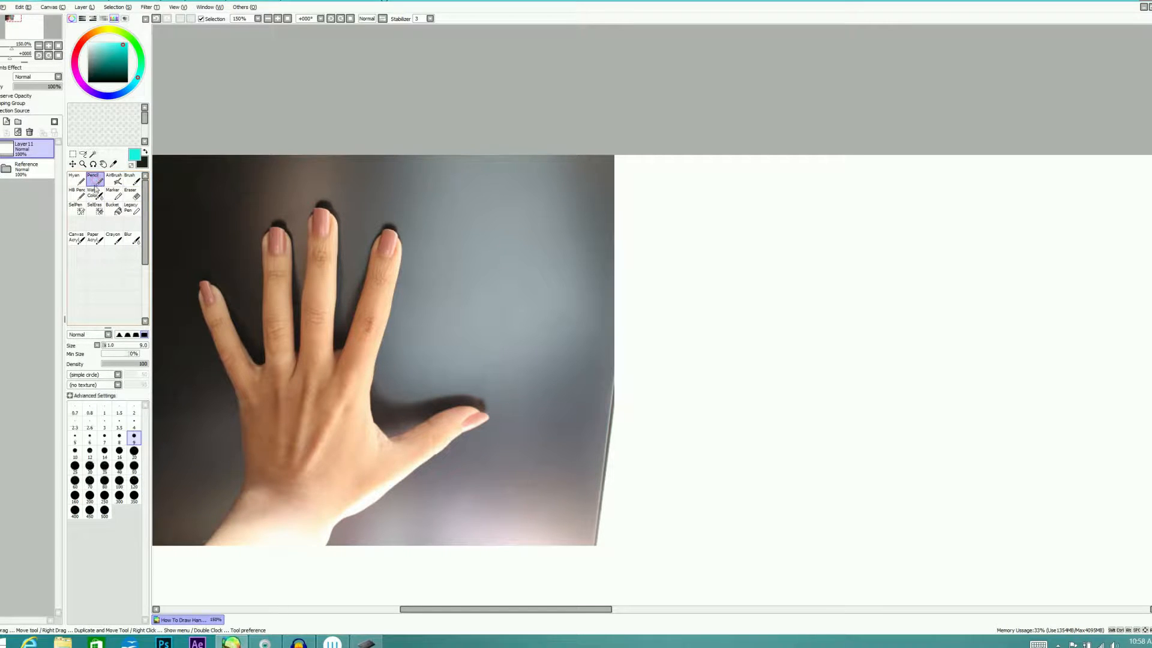
pyautogui.click(75, 179)
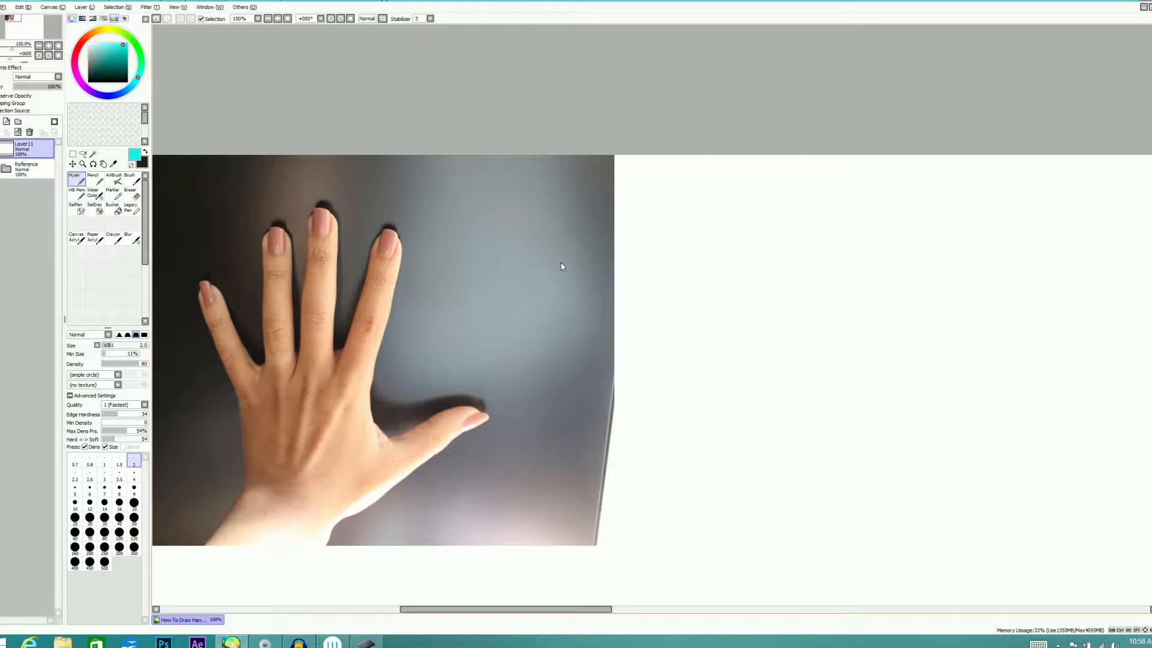
pyautogui.click(134, 488)
# Trace the palm of the photographed hand as a five-sided block, from the knuckle line down to the wrist
pyautogui.moveTo(241, 408); pyautogui.dragTo(247, 498)
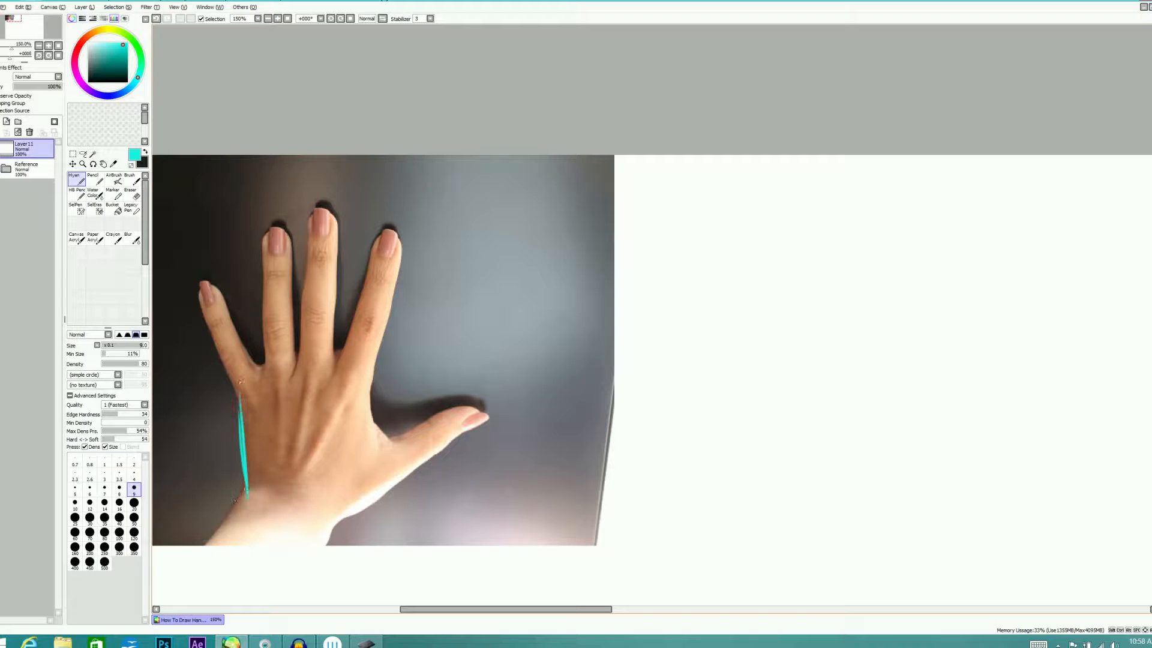
pyautogui.moveTo(236, 389); pyautogui.dragTo(321, 351)
pyautogui.moveTo(258, 377)
pyautogui.mouseDown()
pyautogui.moveTo(340, 340)
pyautogui.moveTo(367, 374)
pyautogui.moveTo(335, 515)
pyautogui.mouseUp()
pyautogui.moveTo(258, 495)
pyautogui.mouseDown()
pyautogui.moveTo(337, 511)
pyautogui.moveTo(347, 501)
pyautogui.mouseUp()
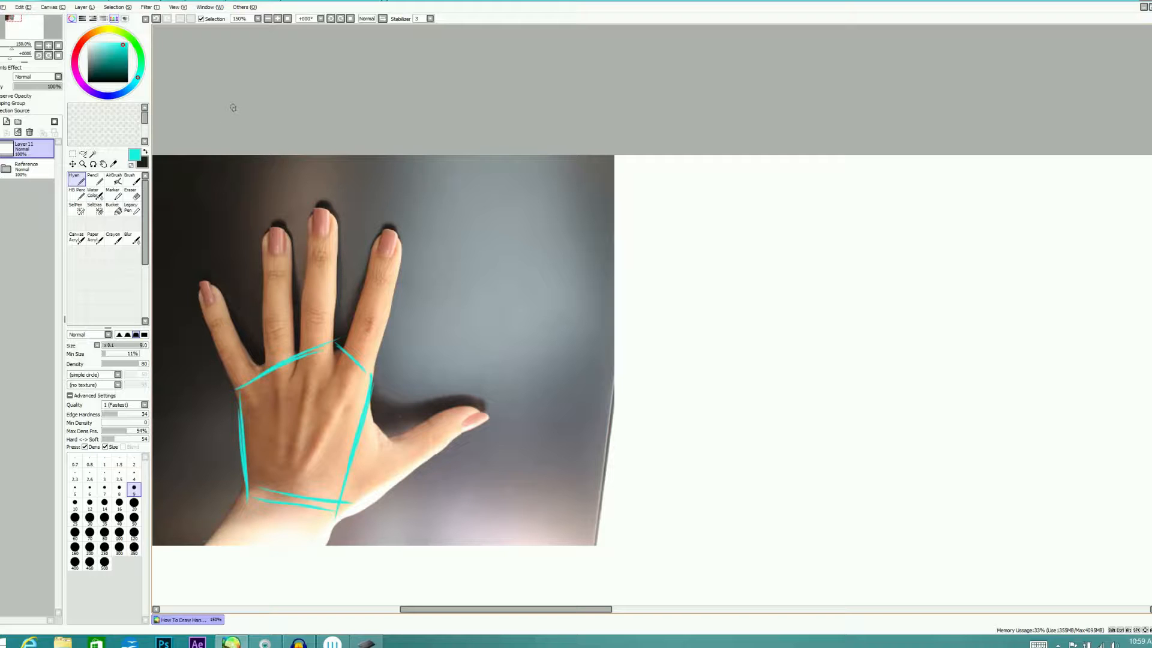
# Trace the little finger over the photo and divide it into three segments with two joint lines
pyautogui.moveTo(219, 354)
pyautogui.mouseDown()
pyautogui.moveTo(238, 384)
pyautogui.moveTo(237, 343)
pyautogui.mouseUp()
pyautogui.moveTo(238, 342); pyautogui.dragTo(259, 375)
pyautogui.moveTo(207, 325)
pyautogui.mouseDown()
pyautogui.moveTo(220, 354)
pyautogui.moveTo(223, 316)
pyautogui.mouseUp()
pyautogui.moveTo(225, 320)
pyautogui.mouseDown()
pyautogui.moveTo(237, 343)
pyautogui.moveTo(202, 312)
pyautogui.moveTo(196, 283)
pyautogui.mouseUp()
pyautogui.moveTo(196, 283); pyautogui.dragTo(225, 309)
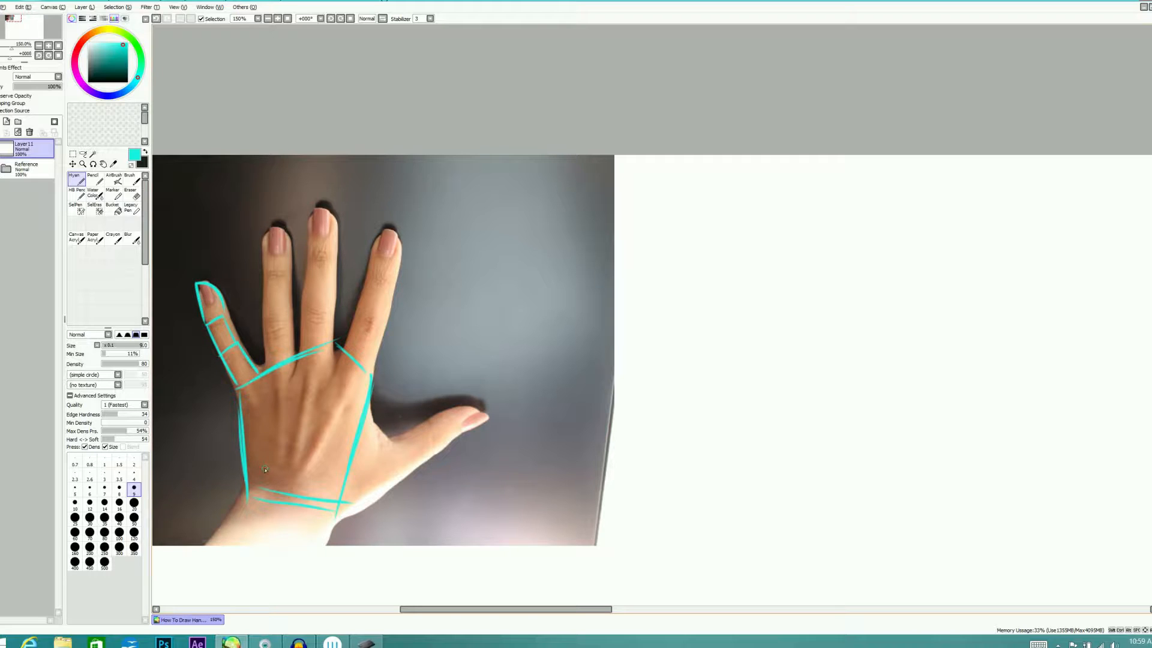
# Trace the ring, middle and index fingers over the photo as long tapered shapes rising from the palm block
pyautogui.moveTo(265, 367); pyautogui.dragTo(264, 283)
pyautogui.moveTo(264, 342)
pyautogui.mouseDown()
pyautogui.moveTo(267, 217)
pyautogui.moveTo(282, 235)
pyautogui.moveTo(292, 312)
pyautogui.mouseUp()
pyautogui.moveTo(287, 239)
pyautogui.mouseDown()
pyautogui.moveTo(307, 340)
pyautogui.moveTo(314, 215)
pyautogui.moveTo(341, 218)
pyautogui.moveTo(329, 336)
pyautogui.moveTo(346, 328)
pyautogui.moveTo(382, 226)
pyautogui.mouseUp()
pyautogui.moveTo(383, 228); pyautogui.dragTo(412, 245)
pyautogui.moveTo(406, 237); pyautogui.dragTo(366, 373)
pyautogui.moveTo(400, 247); pyautogui.dragTo(367, 357)
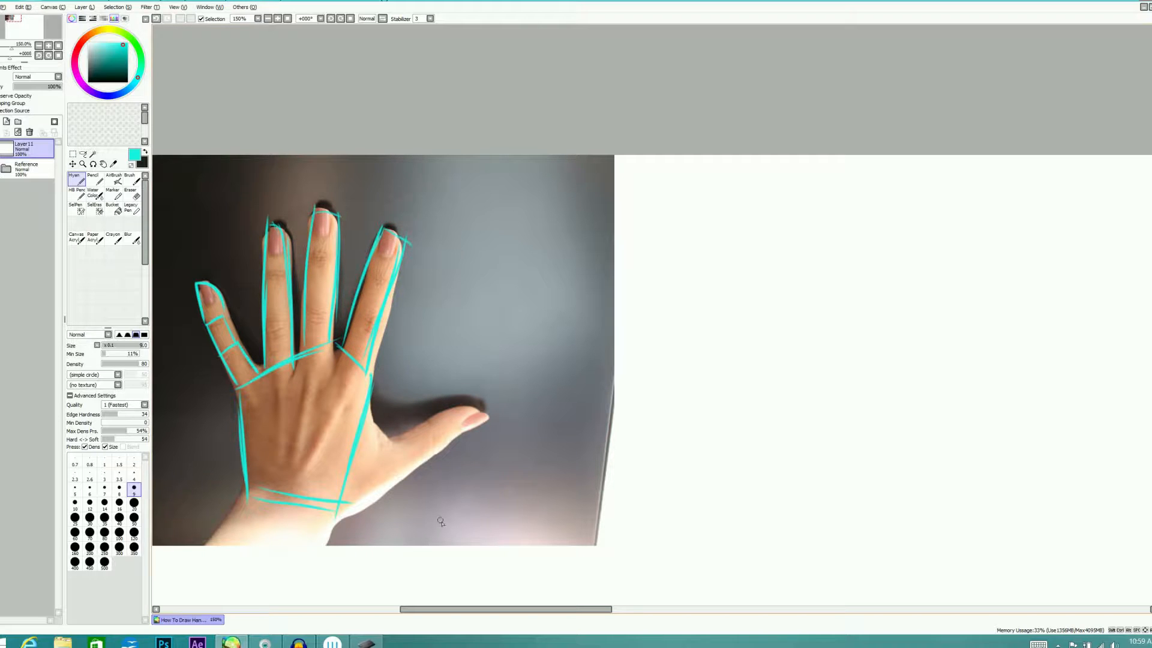
# Trace the thumb over the photo, including the web to the palm and a circle marking its base
pyautogui.moveTo(392, 443)
pyautogui.mouseDown()
pyautogui.moveTo(471, 398)
pyautogui.moveTo(483, 413)
pyautogui.moveTo(416, 459)
pyautogui.mouseUp()
pyautogui.moveTo(474, 414)
pyautogui.mouseDown()
pyautogui.moveTo(400, 480)
pyautogui.moveTo(457, 431)
pyautogui.moveTo(413, 477)
pyautogui.moveTo(338, 515)
pyautogui.mouseUp()
pyautogui.moveTo(369, 420)
pyautogui.mouseDown()
pyautogui.moveTo(394, 441)
pyautogui.moveTo(365, 480)
pyautogui.mouseUp()
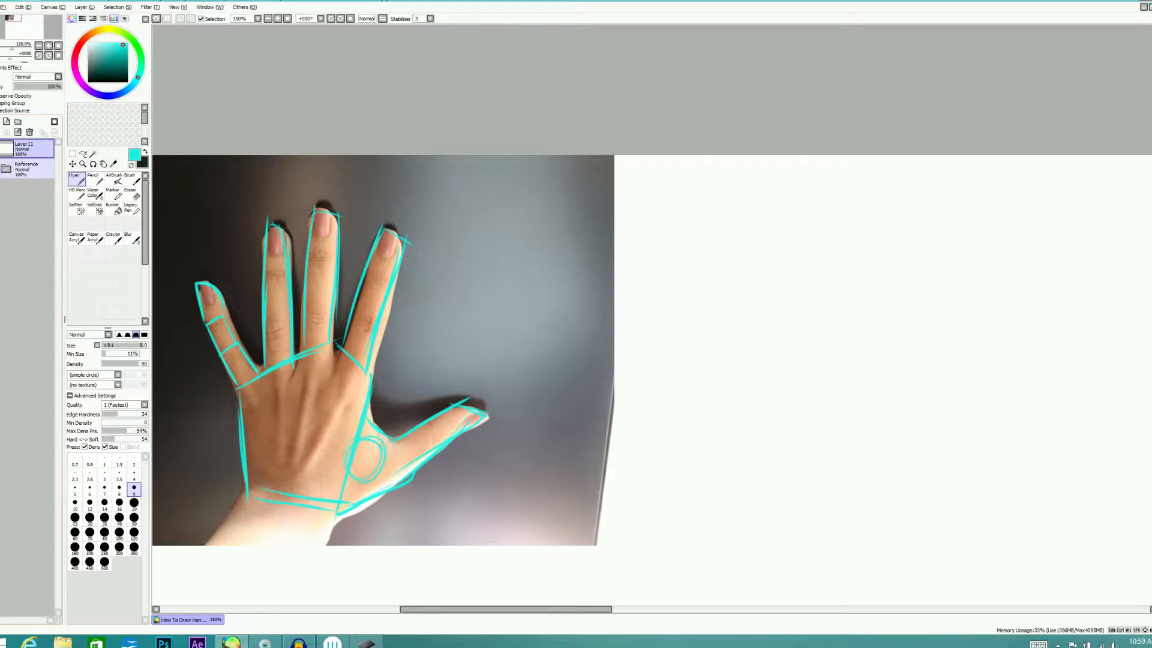
# Lower the Reference folder's opacity to 15%
pyautogui.click(24, 168)
pyautogui.click(20, 85)
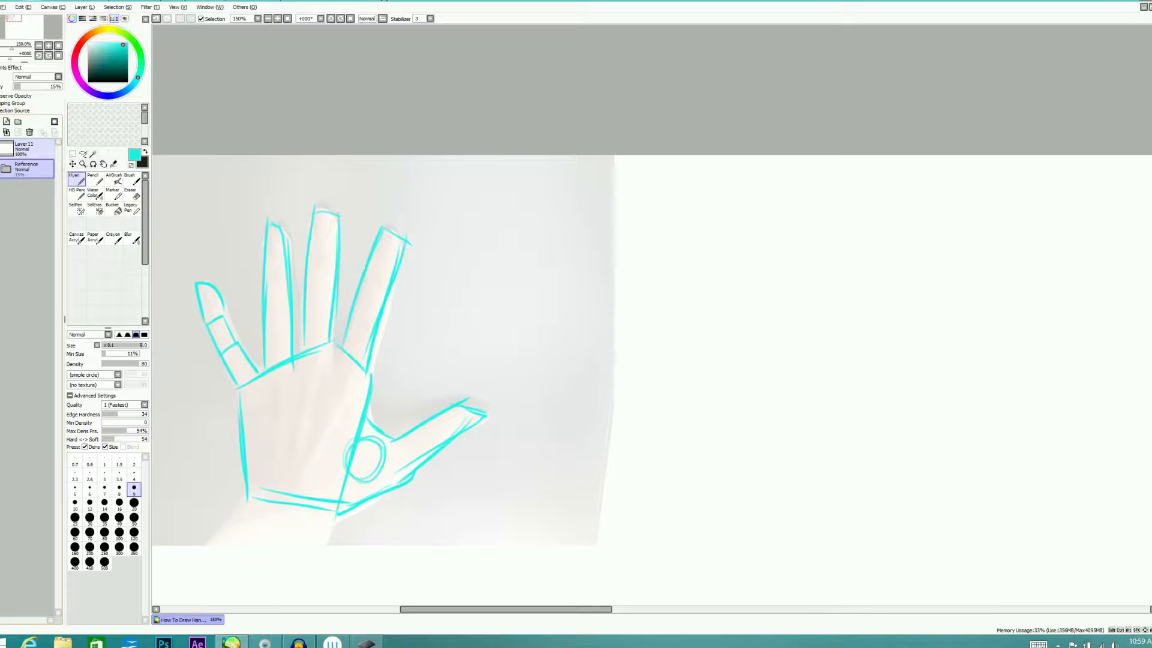
pyautogui.click(248, 495)
# Draw both sides of the wrist below the palm block on Layer11
pyautogui.click(24, 147)
pyautogui.moveTo(247, 497); pyautogui.dragTo(207, 547)
pyautogui.moveTo(337, 515); pyautogui.dragTo(309, 573)
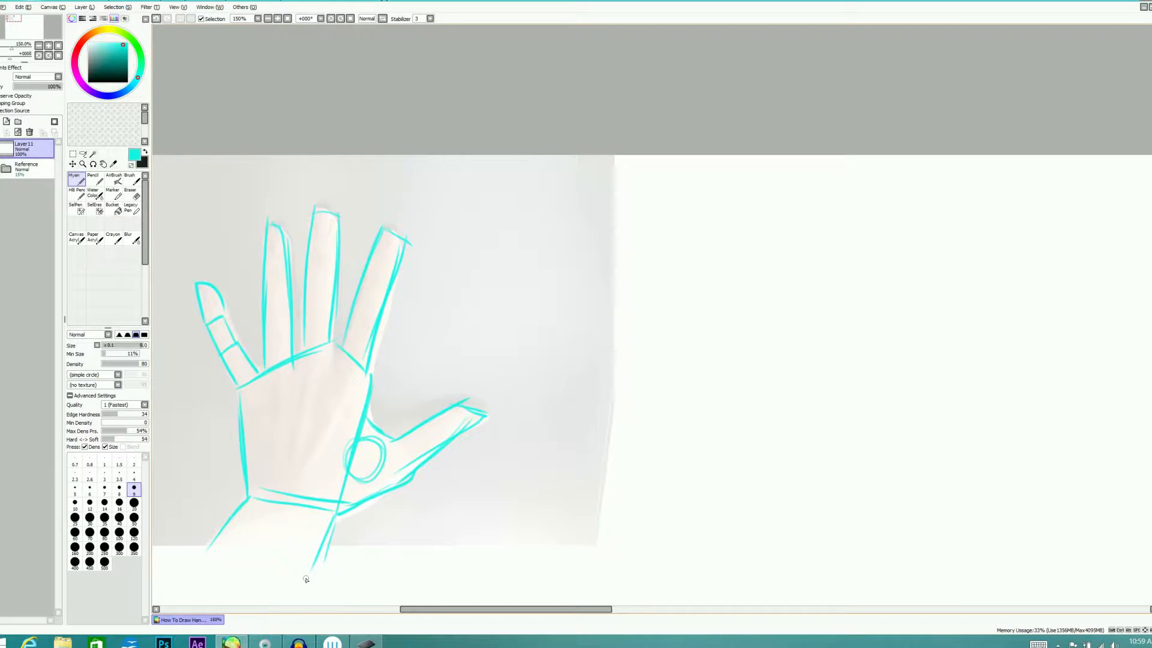
# Add a new layer above Layer11 and hide the traced sketch on Layer11
pyautogui.click(6, 121)
pyautogui.click(42, 171)
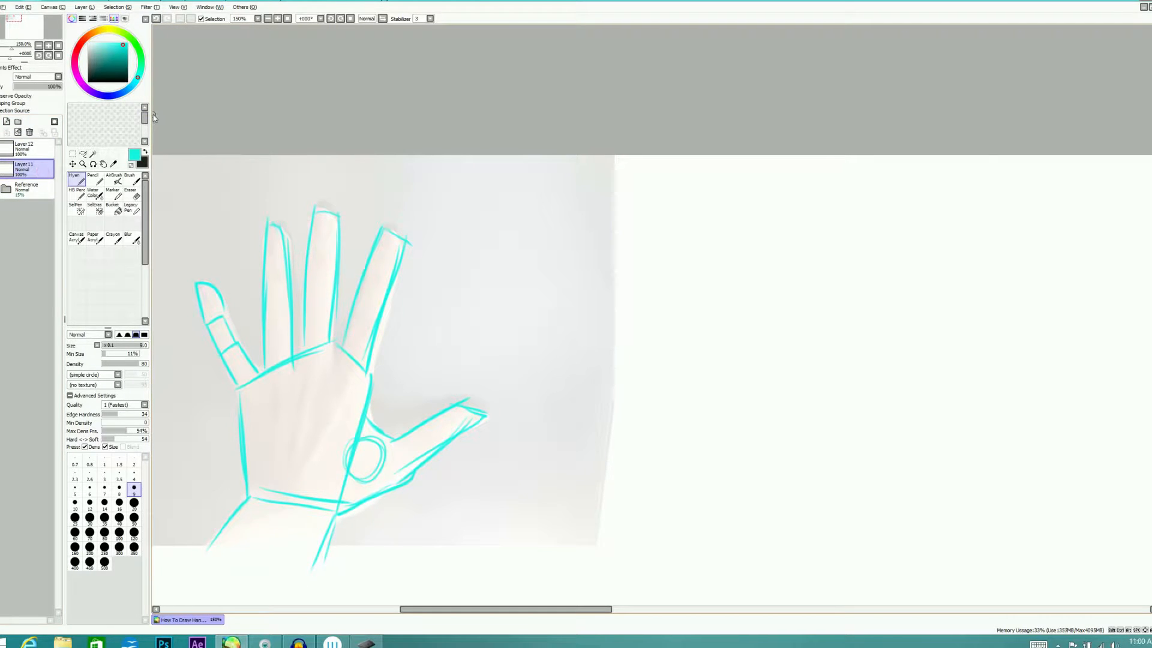
pyautogui.click(4, 169)
# Restore the Reference folder's opacity to 100% and make the empty top layer active
pyautogui.click(27, 189)
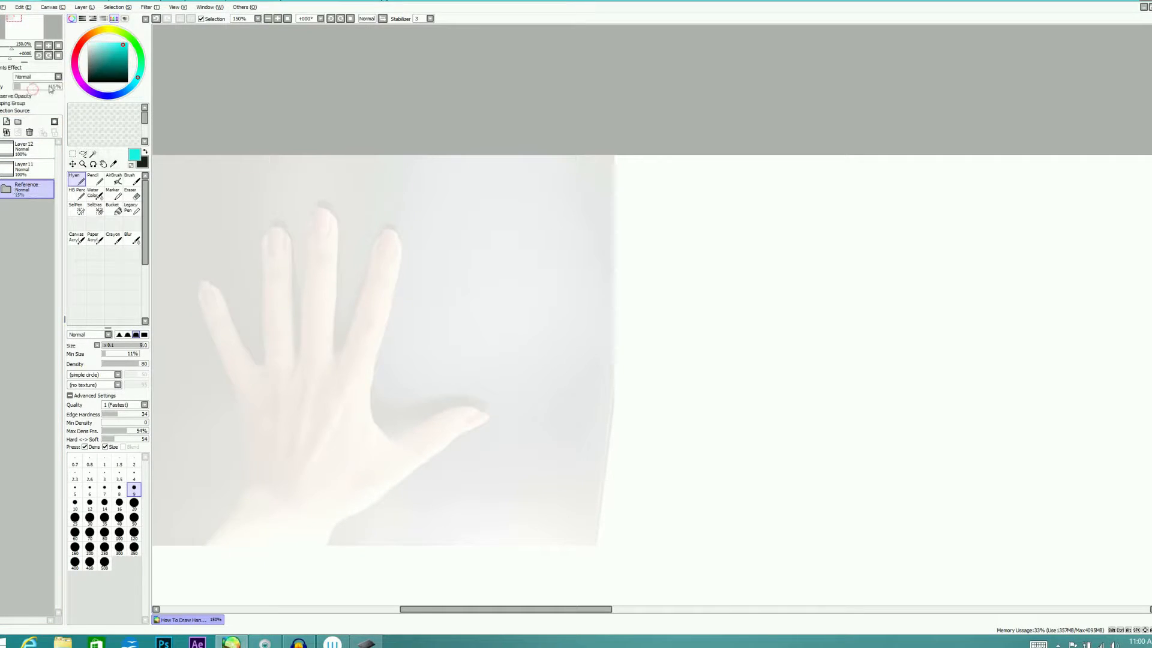
pyautogui.click(59, 87)
pyautogui.click(35, 148)
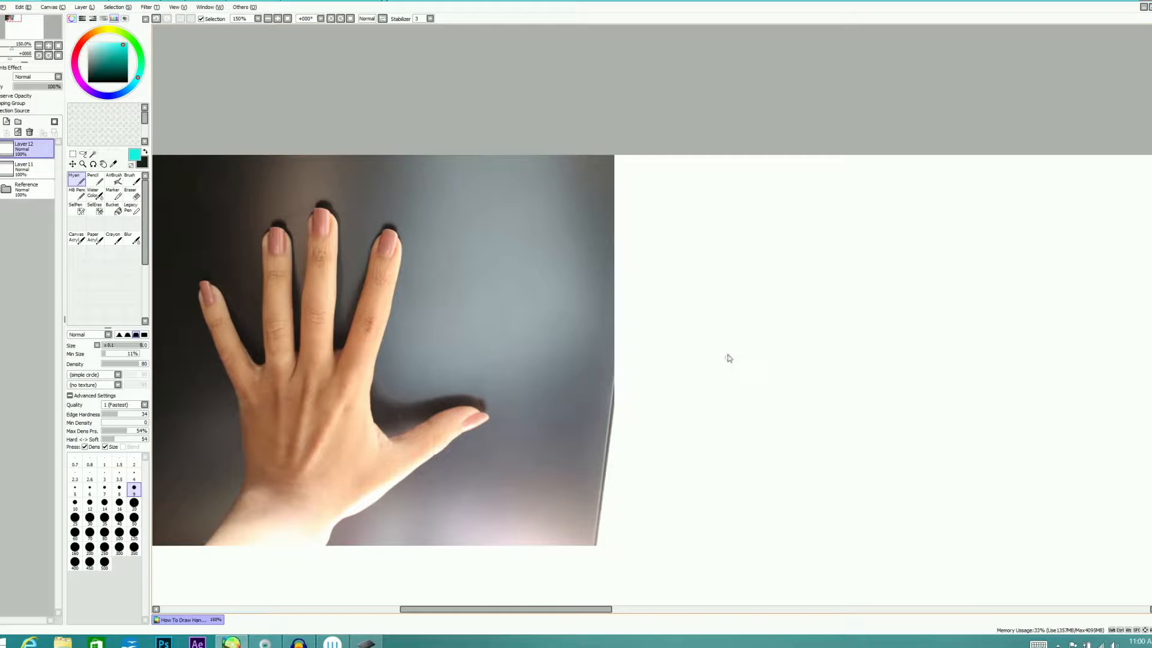
# Sketch the wrist as an open four-sided block in the blank area beside the hand photo
pyautogui.moveTo(720, 525)
pyautogui.mouseDown()
pyautogui.moveTo(761, 488)
pyautogui.moveTo(741, 508)
pyautogui.mouseUp()
pyautogui.moveTo(842, 528); pyautogui.dragTo(849, 502)
pyautogui.moveTo(780, 487); pyautogui.dragTo(831, 497)
pyautogui.moveTo(750, 537)
pyautogui.mouseDown()
pyautogui.moveTo(808, 547)
pyautogui.moveTo(738, 537)
pyautogui.moveTo(840, 537)
pyautogui.mouseUp()
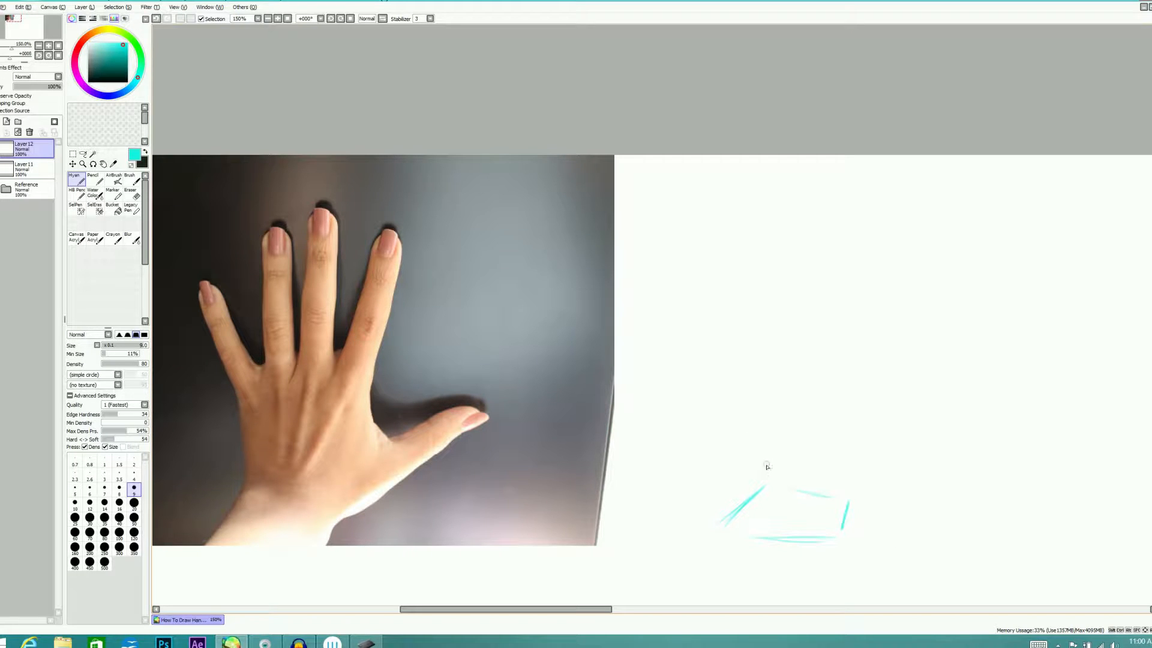
# Sketch the five-sided palm above the wrist, marking knuckle-line and thumb-side angle guides across the photo
pyautogui.moveTo(762, 414); pyautogui.dragTo(764, 474)
pyautogui.moveTo(773, 383); pyautogui.dragTo(845, 359)
pyautogui.moveTo(222, 390); pyautogui.dragTo(413, 334)
pyautogui.moveTo(365, 364); pyautogui.dragTo(393, 484)
pyautogui.moveTo(851, 360); pyautogui.dragTo(868, 397)
pyautogui.moveTo(878, 427); pyautogui.dragTo(848, 492)
pyautogui.moveTo(866, 389); pyautogui.dragTo(879, 417)
pyautogui.moveTo(880, 424); pyautogui.dragTo(838, 493)
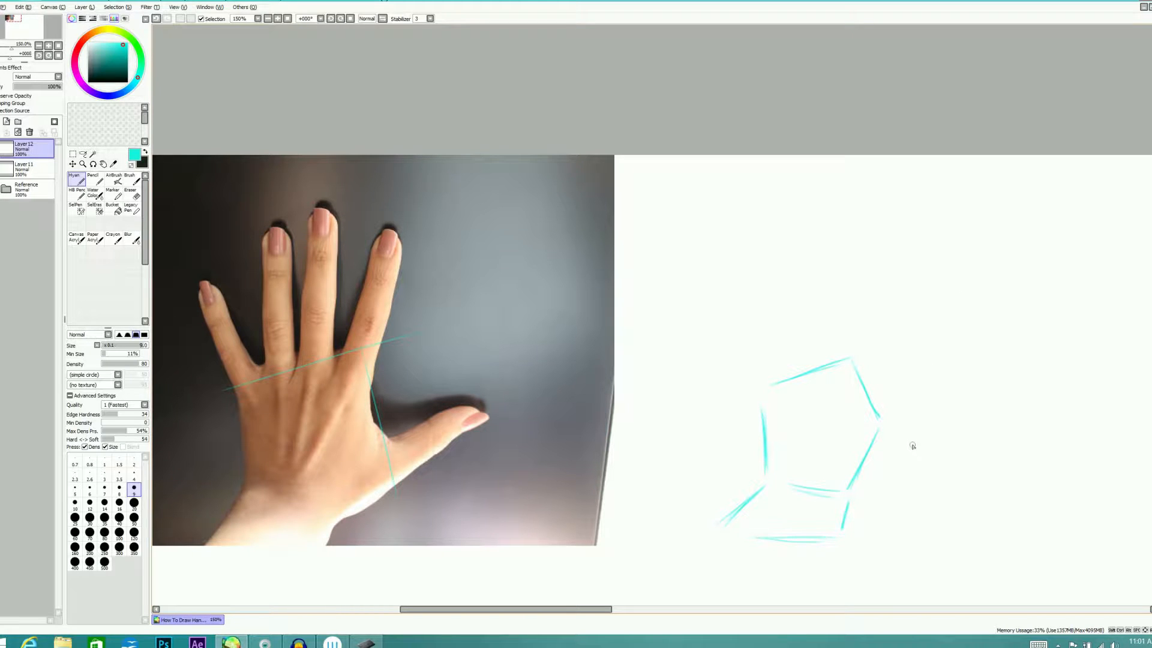
pyautogui.moveTo(770, 383)
pyautogui.mouseDown()
pyautogui.moveTo(862, 371)
pyautogui.moveTo(880, 413)
pyautogui.moveTo(768, 480)
pyautogui.mouseUp()
# Sketch the middle finger rising from the palm's top corner, with a small circle at its knuckle
pyautogui.moveTo(833, 268); pyautogui.dragTo(826, 347)
pyautogui.moveTo(839, 254); pyautogui.dragTo(825, 351)
pyautogui.moveTo(849, 263)
pyautogui.mouseDown()
pyautogui.moveTo(851, 357)
pyautogui.moveTo(850, 254)
pyautogui.moveTo(825, 359)
pyautogui.moveTo(850, 357)
pyautogui.mouseUp()
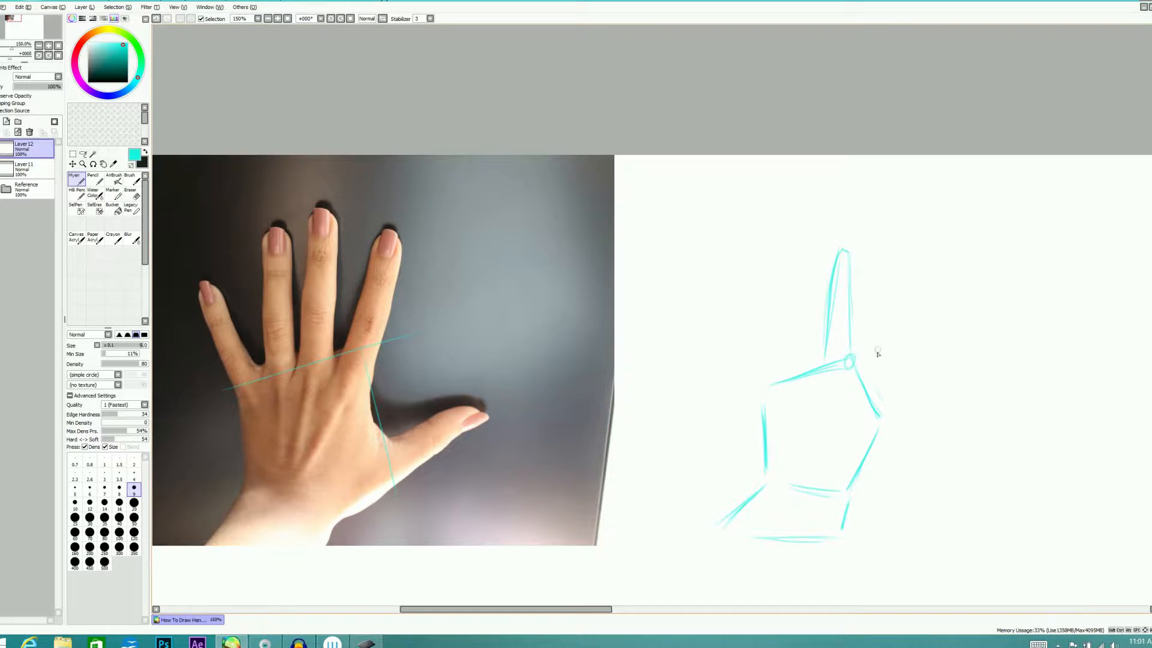
# Sketch the index finger slanting outward from the palm's upper thumb-side edge
pyautogui.moveTo(859, 374); pyautogui.dragTo(888, 324)
pyautogui.moveTo(864, 367)
pyautogui.mouseDown()
pyautogui.moveTo(893, 309)
pyautogui.moveTo(915, 309)
pyautogui.mouseUp()
pyautogui.moveTo(874, 346)
pyautogui.mouseDown()
pyautogui.moveTo(914, 290)
pyautogui.moveTo(884, 403)
pyautogui.mouseUp()
pyautogui.moveTo(915, 295); pyautogui.dragTo(880, 414)
pyautogui.moveTo(910, 317); pyautogui.dragTo(916, 294)
pyautogui.moveTo(903, 341); pyautogui.dragTo(914, 290)
pyautogui.moveTo(862, 370)
pyautogui.mouseDown()
pyautogui.moveTo(911, 288)
pyautogui.moveTo(915, 312)
pyautogui.mouseUp()
# Draw a curved arrow beyond the fingertips, sweeping down from the middle finger past the index finger
pyautogui.moveTo(875, 228); pyautogui.dragTo(937, 286)
pyautogui.moveTo(876, 228)
pyautogui.mouseDown()
pyautogui.moveTo(964, 297)
pyautogui.moveTo(965, 319)
pyautogui.mouseUp()
pyautogui.moveTo(966, 272)
pyautogui.mouseDown()
pyautogui.moveTo(963, 325)
pyautogui.moveTo(964, 315)
pyautogui.mouseUp()
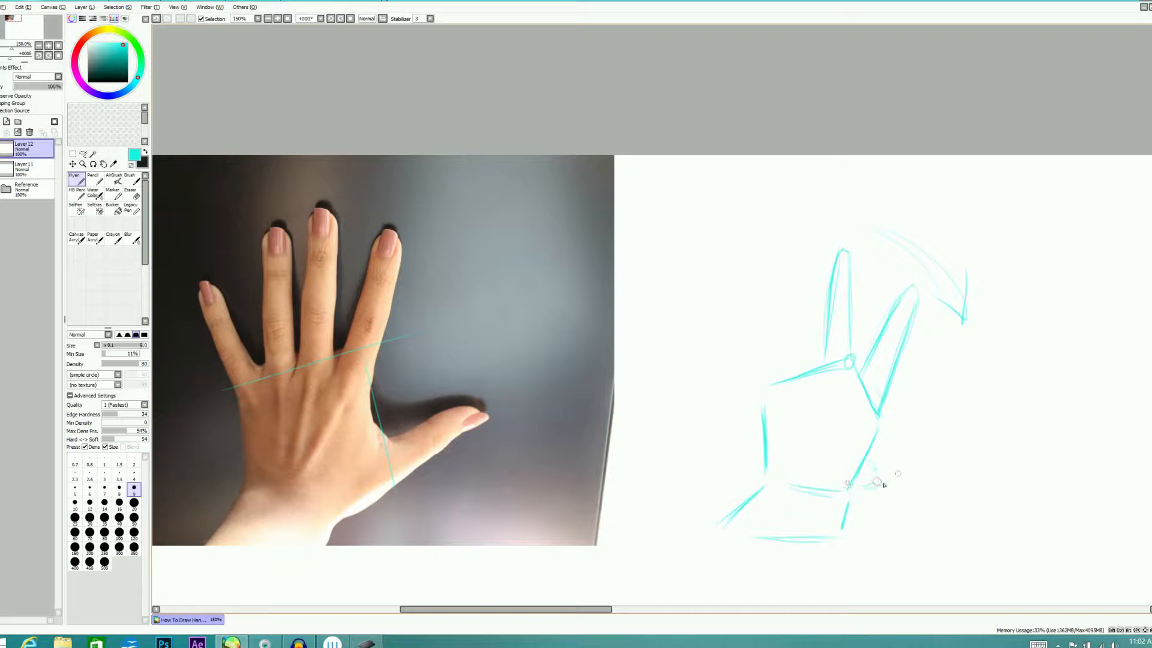
# Sketch the thumb extending outward from the lower thumb-side edge of the palm
pyautogui.moveTo(852, 488); pyautogui.dragTo(954, 438)
pyautogui.moveTo(876, 449); pyautogui.dragTo(946, 425)
pyautogui.moveTo(948, 424)
pyautogui.mouseDown()
pyautogui.moveTo(953, 442)
pyautogui.moveTo(852, 492)
pyautogui.mouseUp()
pyautogui.moveTo(948, 444)
pyautogui.mouseDown()
pyautogui.moveTo(852, 498)
pyautogui.moveTo(959, 437)
pyautogui.mouseUp()
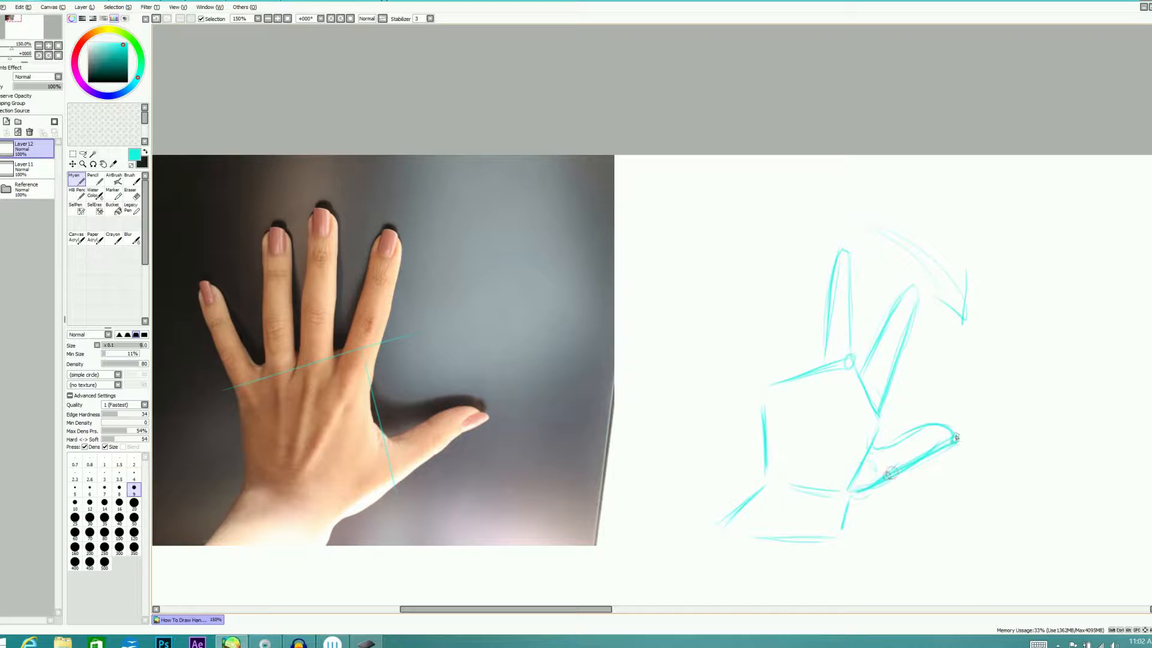
# Sketch the ring finger and the outward-slanting little finger on the palm's knuckle line
pyautogui.moveTo(805, 288)
pyautogui.mouseDown()
pyautogui.moveTo(808, 362)
pyautogui.moveTo(798, 262)
pyautogui.mouseUp()
pyautogui.moveTo(798, 262)
pyautogui.mouseDown()
pyautogui.moveTo(790, 376)
pyautogui.moveTo(799, 262)
pyautogui.moveTo(786, 375)
pyautogui.moveTo(747, 338)
pyautogui.mouseUp()
pyautogui.moveTo(760, 389)
pyautogui.mouseDown()
pyautogui.moveTo(736, 322)
pyautogui.moveTo(781, 380)
pyautogui.mouseUp()
pyautogui.moveTo(727, 311); pyautogui.dragTo(770, 364)
pyautogui.moveTo(737, 352); pyautogui.dragTo(726, 313)
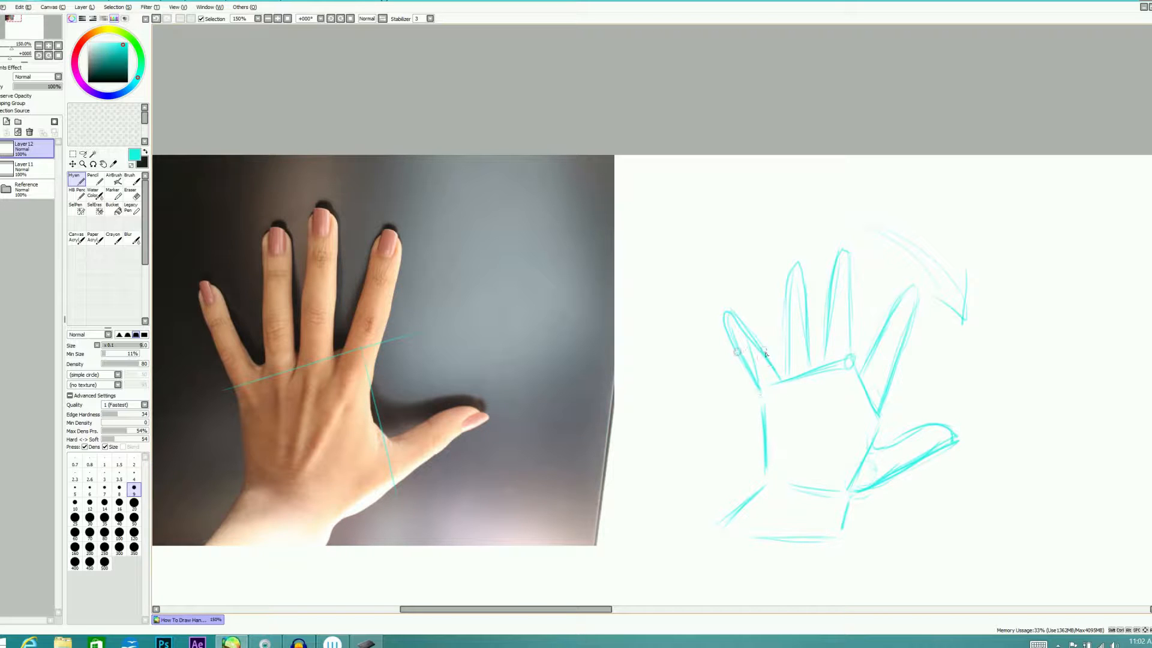
# Join the fingers and thumb with short web curves and fill the palm with diagonal hatching
pyautogui.moveTo(773, 365); pyautogui.dragTo(789, 365)
pyautogui.moveTo(881, 406)
pyautogui.mouseDown()
pyautogui.moveTo(871, 446)
pyautogui.moveTo(888, 447)
pyautogui.mouseUp()
pyautogui.moveTo(787, 370)
pyautogui.mouseDown()
pyautogui.moveTo(834, 381)
pyautogui.moveTo(823, 411)
pyautogui.moveTo(847, 400)
pyautogui.moveTo(821, 465)
pyautogui.mouseUp()
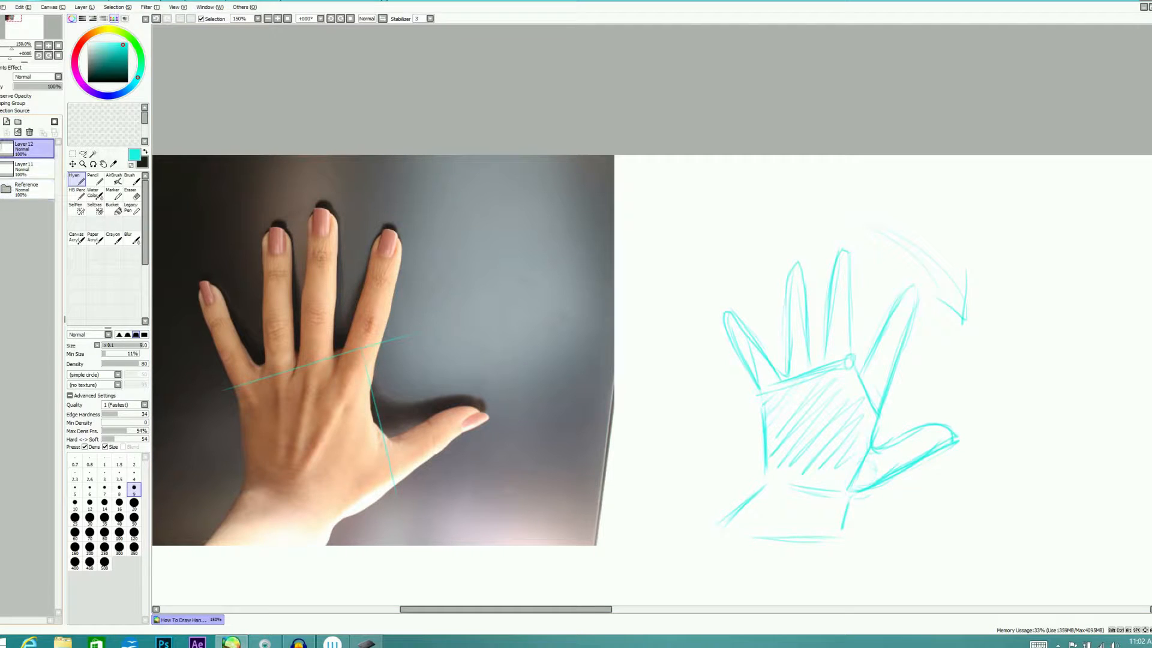
# Hide the Layer12 sketch and switch the visible reference photo from Layer2 to Layer3 in the Reference folder
pyautogui.click(1, 150)
pyautogui.click(6, 188)
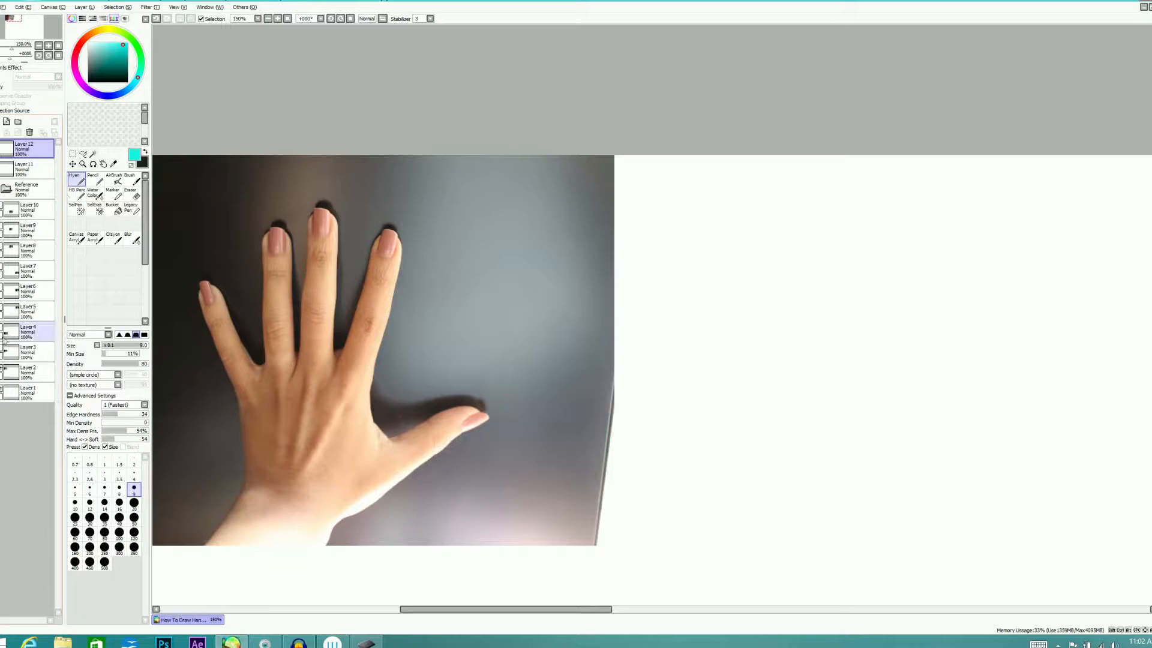
pyautogui.click(3, 372)
pyautogui.click(2, 349)
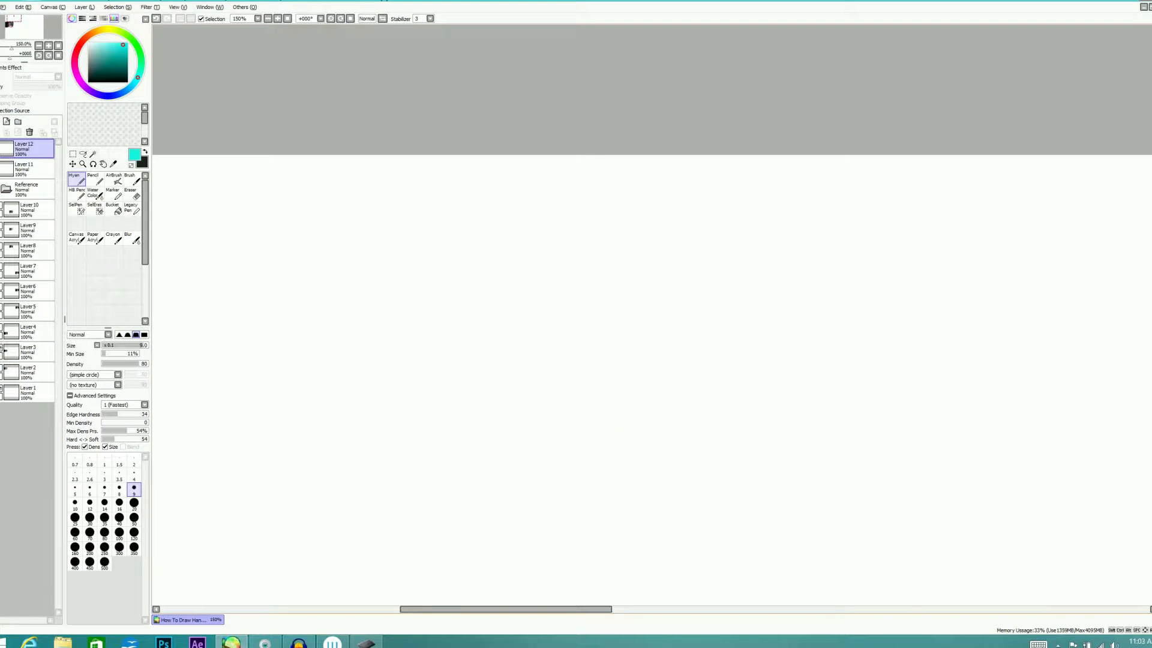
pyautogui.moveTo(1151, 184); pyautogui.dragTo(1151, 289)
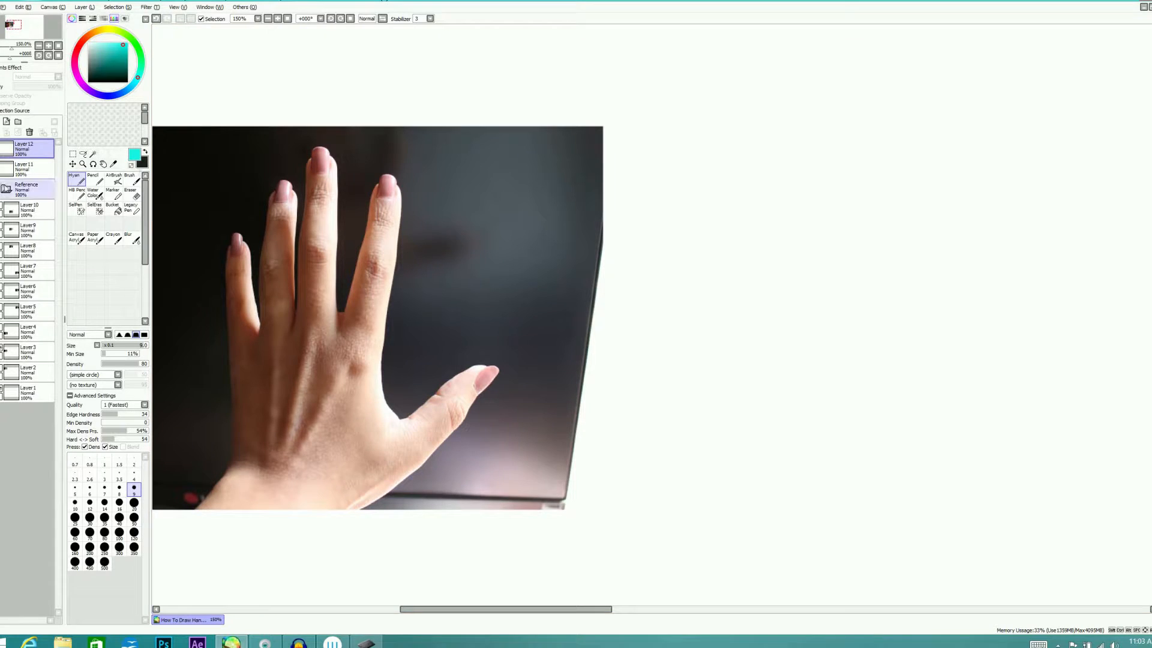
# On a new layer, trace the second hand photo's palm as a five-sided block and add the wrist below it
pyautogui.click(6, 188)
pyautogui.click(6, 121)
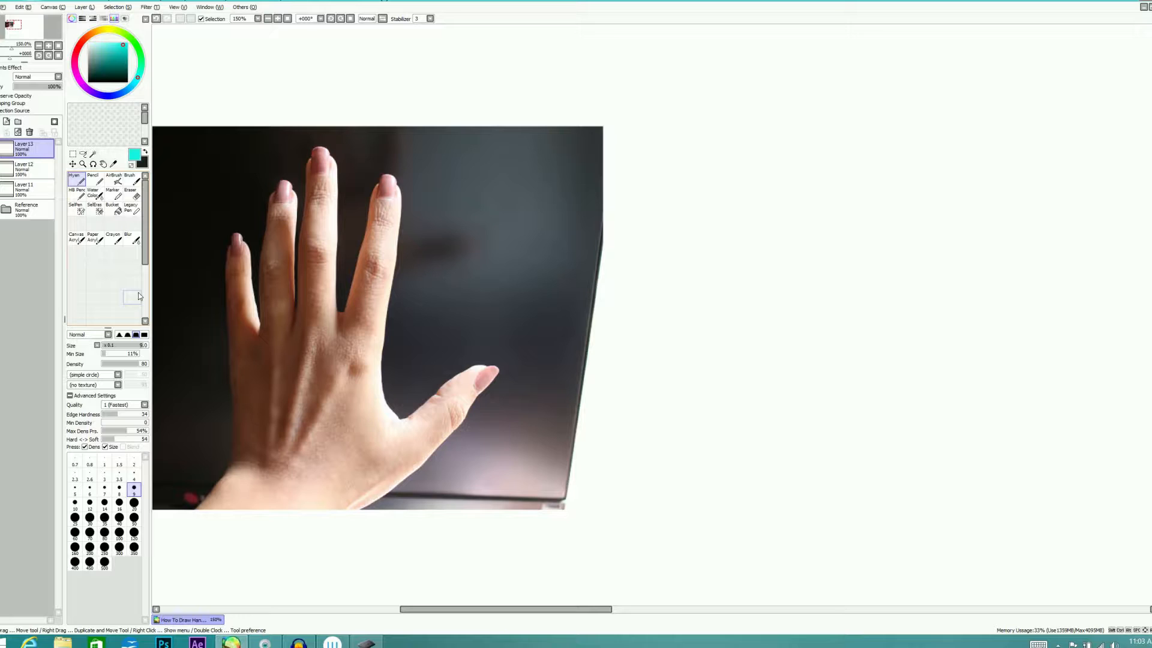
pyautogui.moveTo(230, 357)
pyautogui.mouseDown()
pyautogui.moveTo(303, 300)
pyautogui.moveTo(372, 333)
pyautogui.moveTo(377, 431)
pyautogui.mouseUp()
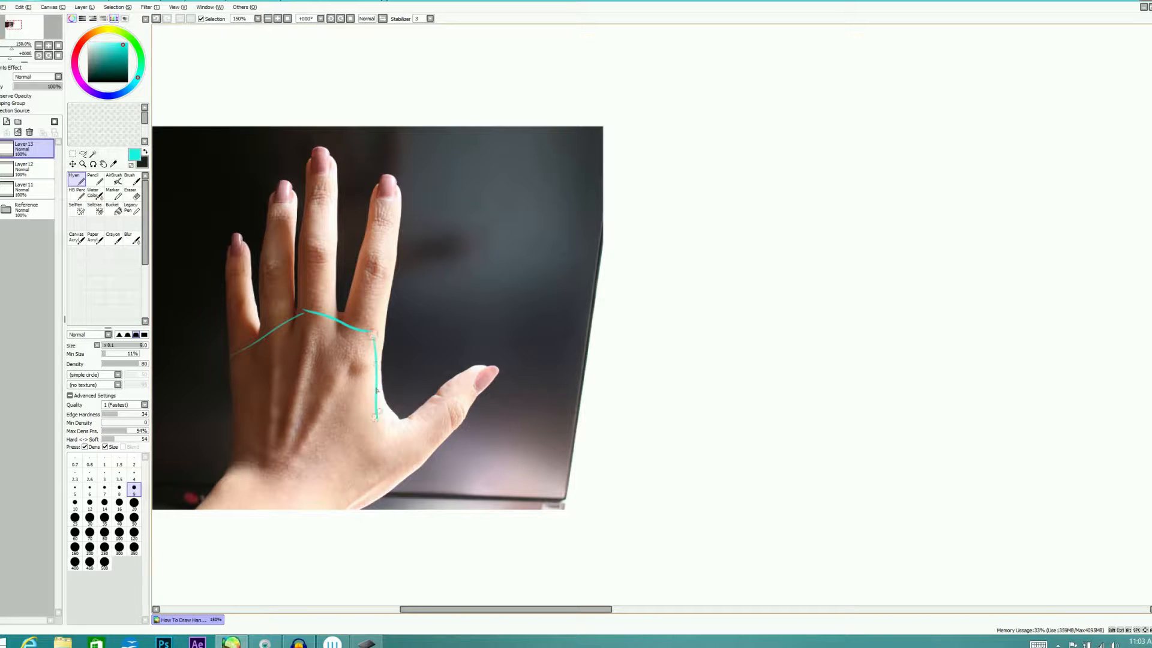
pyautogui.moveTo(233, 358)
pyautogui.mouseDown()
pyautogui.moveTo(233, 398)
pyautogui.moveTo(267, 468)
pyautogui.moveTo(355, 474)
pyautogui.mouseUp()
pyautogui.moveTo(376, 419); pyautogui.dragTo(363, 482)
pyautogui.moveTo(374, 339); pyautogui.dragTo(353, 481)
pyautogui.moveTo(374, 341)
pyautogui.mouseDown()
pyautogui.moveTo(316, 310)
pyautogui.moveTo(237, 357)
pyautogui.mouseUp()
pyautogui.moveTo(302, 315); pyautogui.dragTo(237, 359)
pyautogui.moveTo(235, 356)
pyautogui.mouseDown()
pyautogui.moveTo(231, 470)
pyautogui.moveTo(234, 439)
pyautogui.moveTo(237, 463)
pyautogui.mouseUp()
pyautogui.moveTo(239, 460); pyautogui.dragTo(383, 473)
pyautogui.moveTo(386, 351); pyautogui.dragTo(363, 470)
pyautogui.moveTo(376, 386); pyautogui.dragTo(354, 481)
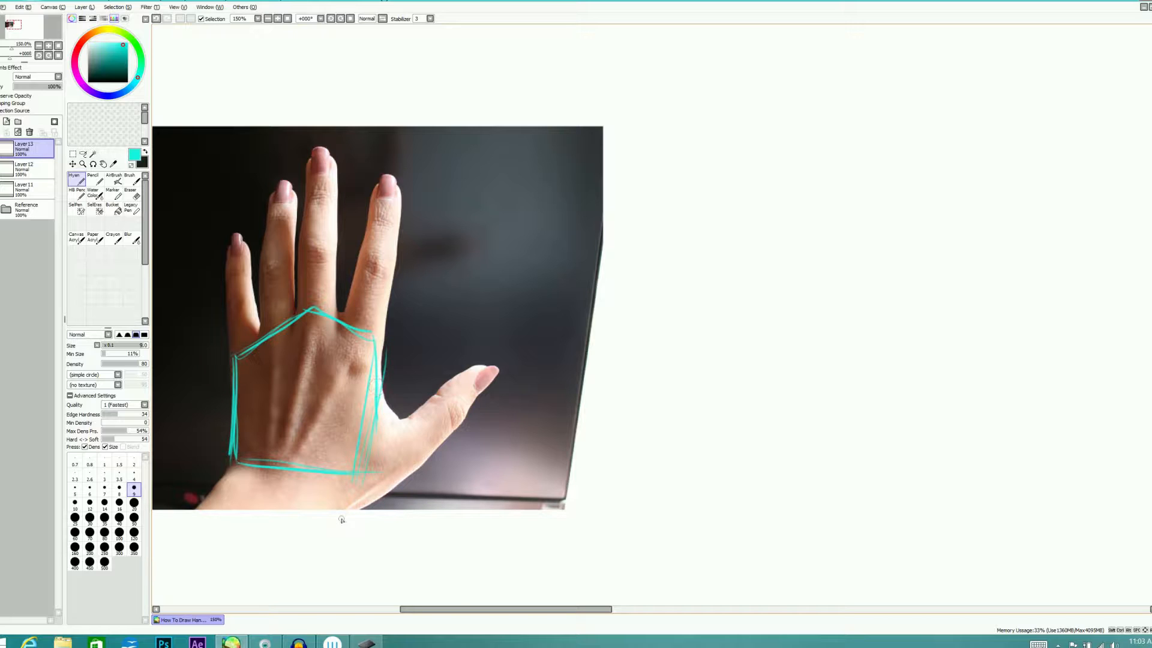
pyautogui.moveTo(237, 465); pyautogui.dragTo(191, 509)
pyautogui.moveTo(359, 478)
pyautogui.mouseDown()
pyautogui.moveTo(339, 521)
pyautogui.moveTo(249, 528)
pyautogui.mouseUp()
# Trace the middle and index fingers over the second hand photo, marking their middle joints with cross lines
pyautogui.moveTo(300, 308)
pyautogui.mouseDown()
pyautogui.moveTo(300, 251)
pyautogui.moveTo(326, 252)
pyautogui.mouseUp()
pyautogui.moveTo(345, 320); pyautogui.dragTo(365, 266)
pyautogui.moveTo(374, 328)
pyautogui.mouseDown()
pyautogui.moveTo(391, 270)
pyautogui.moveTo(379, 185)
pyautogui.moveTo(391, 252)
pyautogui.mouseUp()
pyautogui.moveTo(390, 195); pyautogui.dragTo(390, 274)
pyautogui.moveTo(300, 249)
pyautogui.mouseDown()
pyautogui.moveTo(309, 176)
pyautogui.moveTo(335, 253)
pyautogui.mouseUp()
pyautogui.moveTo(316, 151); pyautogui.dragTo(334, 251)
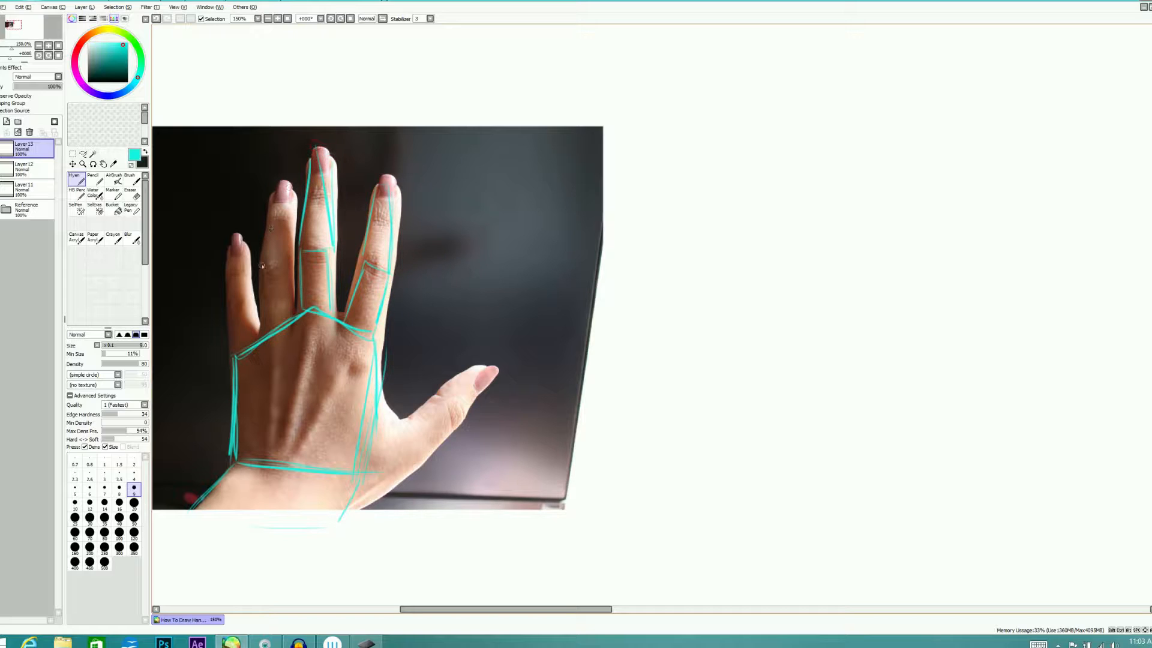
# Trace the ring and little fingers over the second hand photo, each with a cross line at the joint
pyautogui.moveTo(260, 268)
pyautogui.mouseDown()
pyautogui.moveTo(291, 259)
pyautogui.moveTo(264, 335)
pyautogui.moveTo(297, 315)
pyautogui.moveTo(281, 180)
pyautogui.moveTo(294, 262)
pyautogui.mouseUp()
pyautogui.moveTo(235, 359)
pyautogui.mouseDown()
pyautogui.moveTo(234, 304)
pyautogui.moveTo(261, 344)
pyautogui.moveTo(235, 233)
pyautogui.mouseUp()
pyautogui.moveTo(226, 282); pyautogui.dragTo(235, 231)
pyautogui.moveTo(237, 233); pyautogui.dragTo(253, 295)
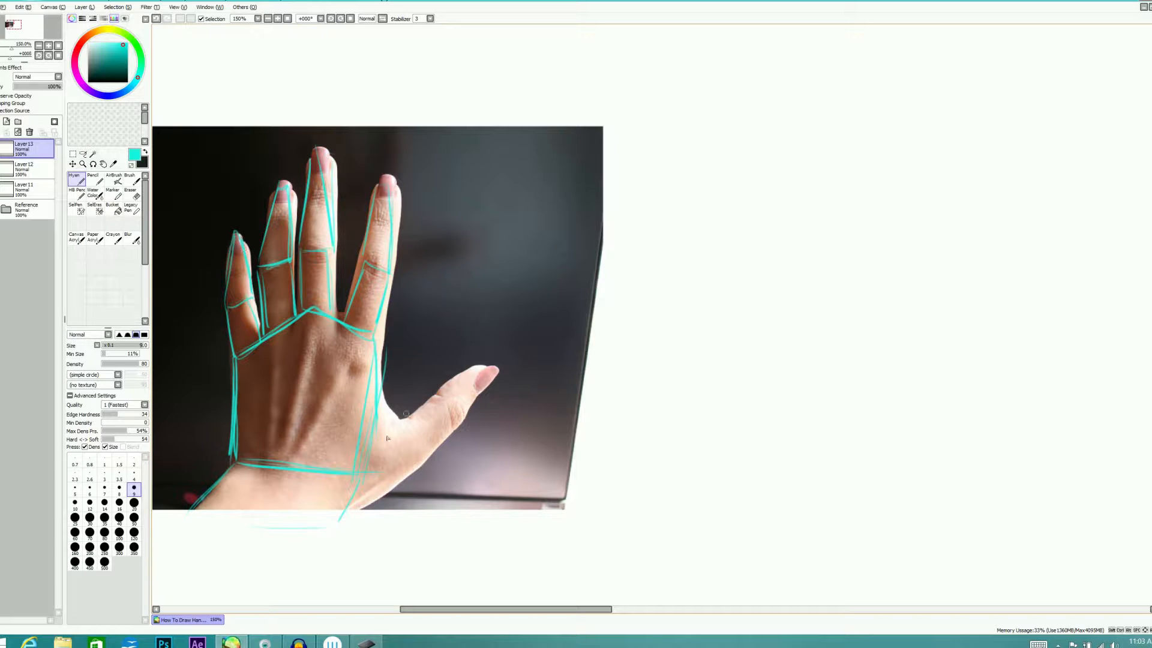
# Trace the thumb over the second hand photo, from its web at the palm to the tip and back
pyautogui.moveTo(354, 480)
pyautogui.mouseDown()
pyautogui.moveTo(407, 459)
pyautogui.moveTo(467, 396)
pyautogui.mouseUp()
pyautogui.moveTo(378, 416)
pyautogui.mouseDown()
pyautogui.moveTo(432, 396)
pyautogui.moveTo(436, 379)
pyautogui.moveTo(480, 380)
pyautogui.moveTo(434, 383)
pyautogui.moveTo(380, 416)
pyautogui.mouseUp()
pyautogui.moveTo(482, 380); pyautogui.dragTo(408, 460)
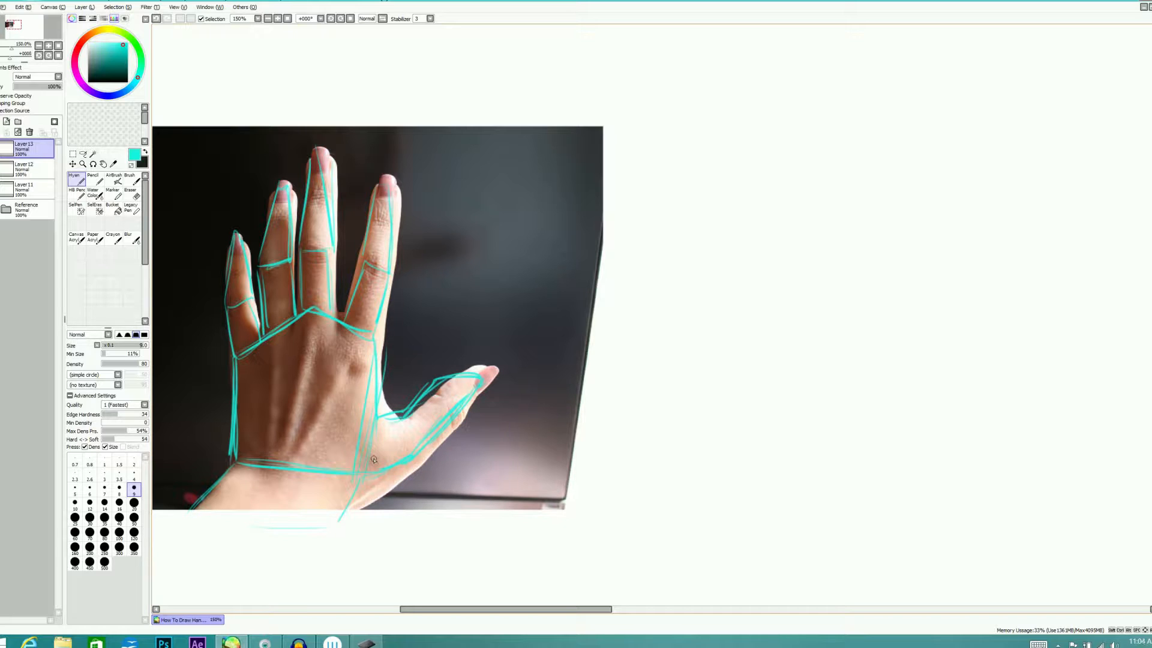
# Fade the Reference folder to 27% opacity and toggle it off and on to view the traced hand on its own
pyautogui.click(27, 209)
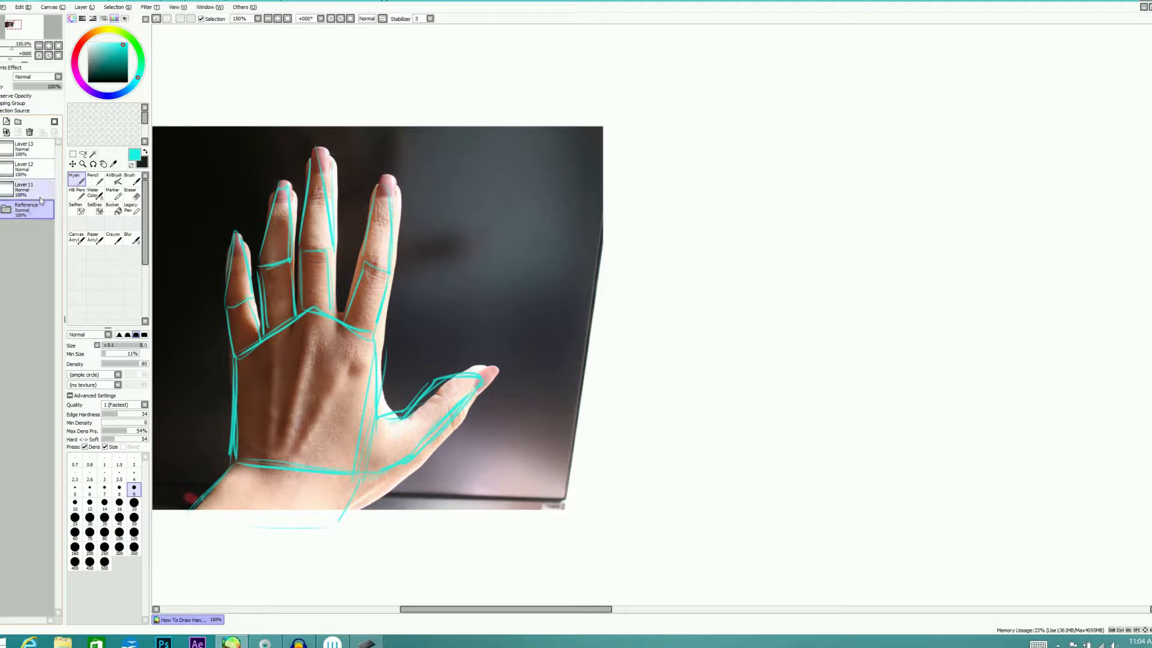
pyautogui.moveTo(28, 90); pyautogui.dragTo(21, 91)
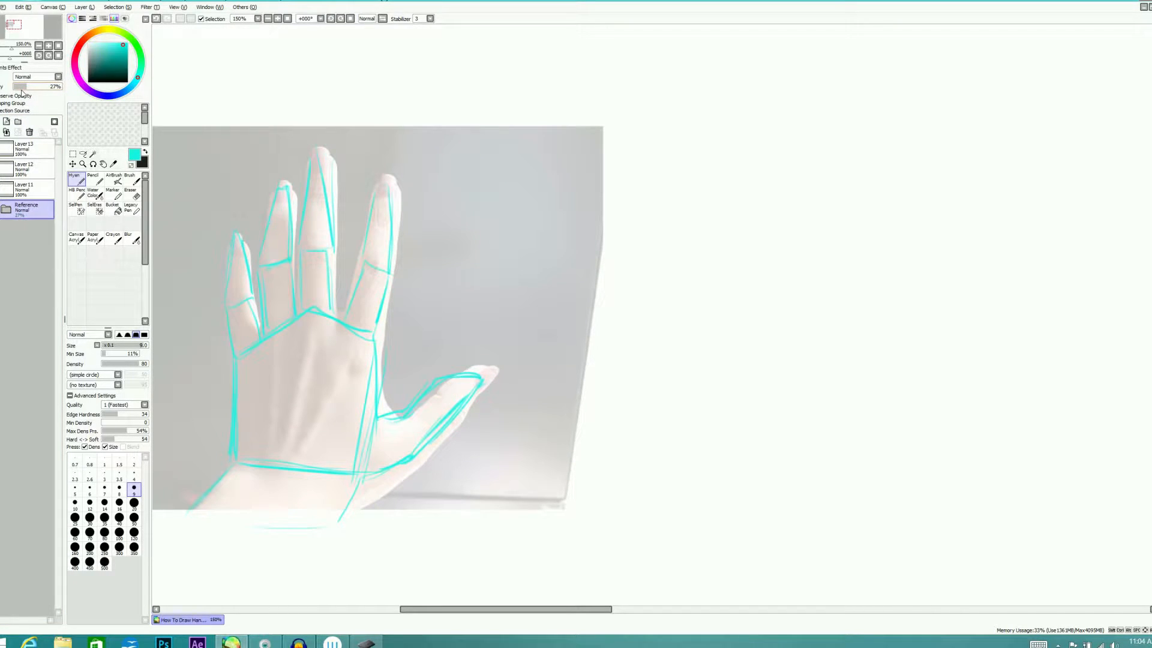
pyautogui.click(1, 209)
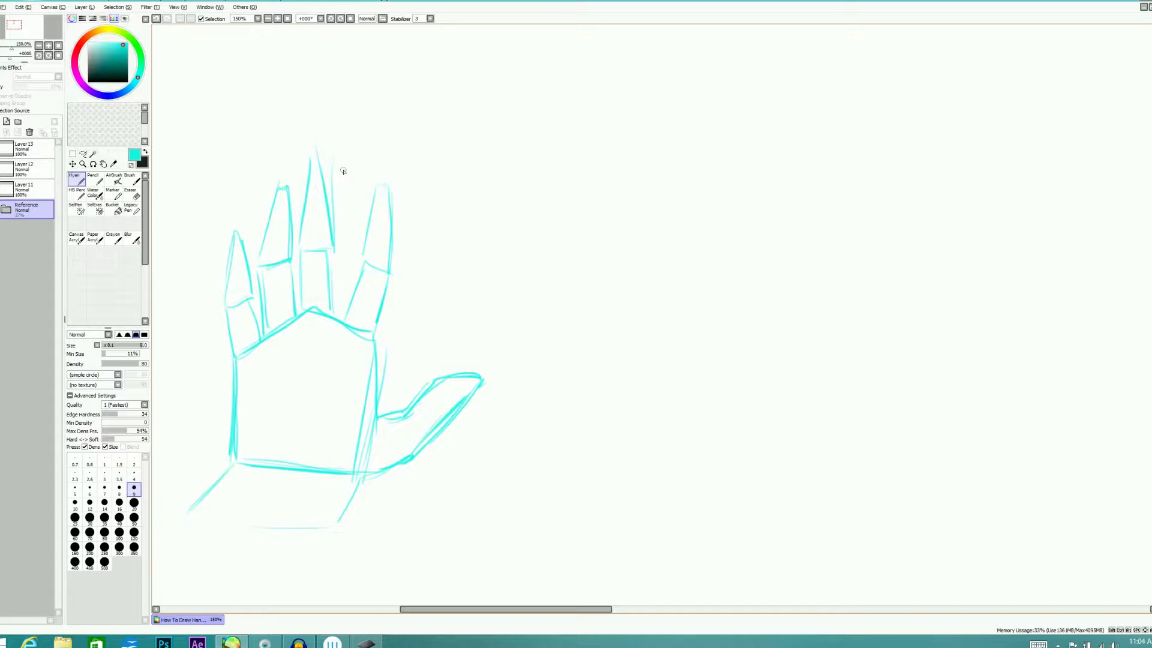
pyautogui.click(1, 209)
# Hide the finished tracing and add a new layer for sketching, with the Reference folder back at 100% opacity
pyautogui.click(1, 149)
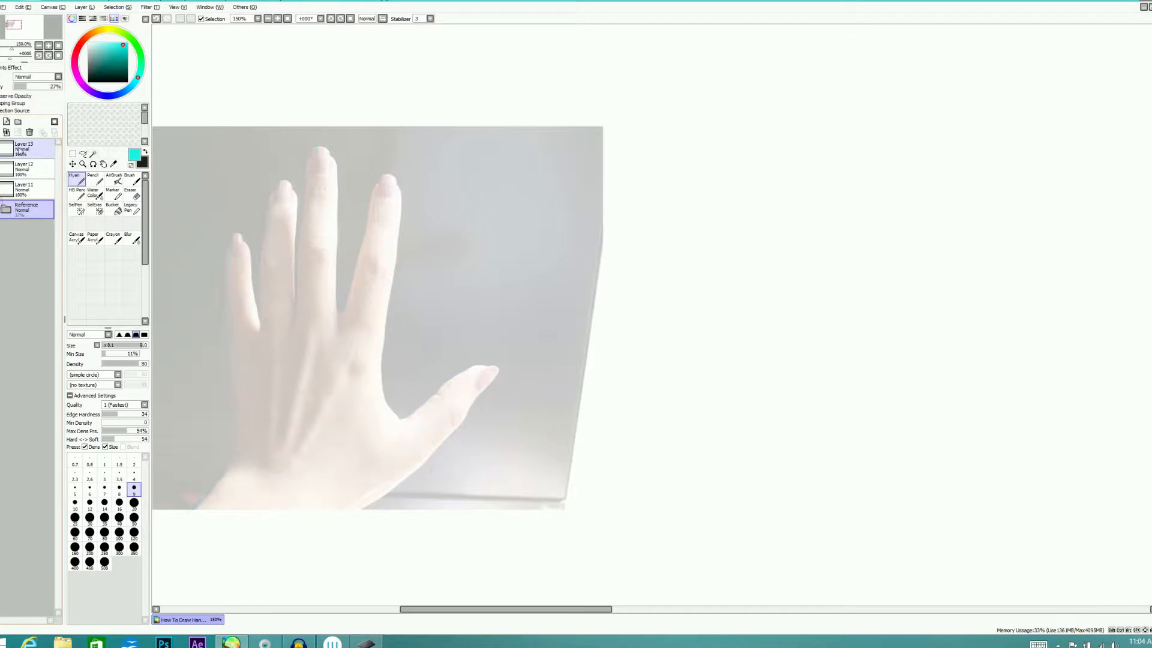
pyautogui.click(18, 148)
pyautogui.click(18, 133)
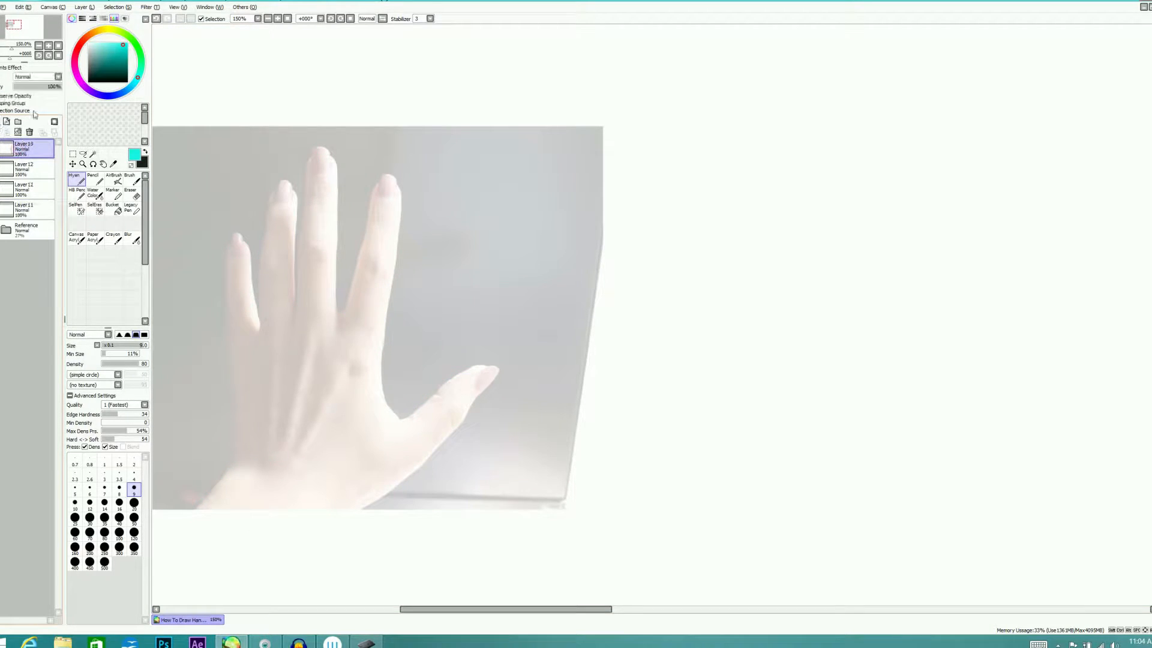
pyautogui.click(26, 229)
pyautogui.moveTo(55, 90); pyautogui.dragTo(62, 89)
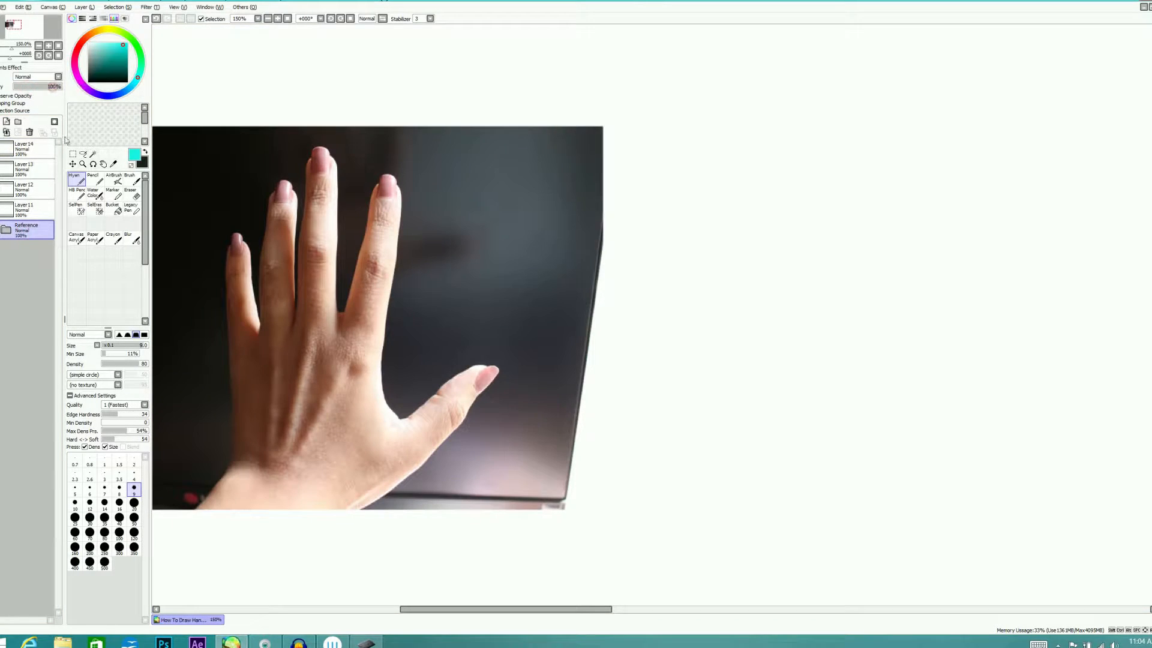
pyautogui.click(36, 149)
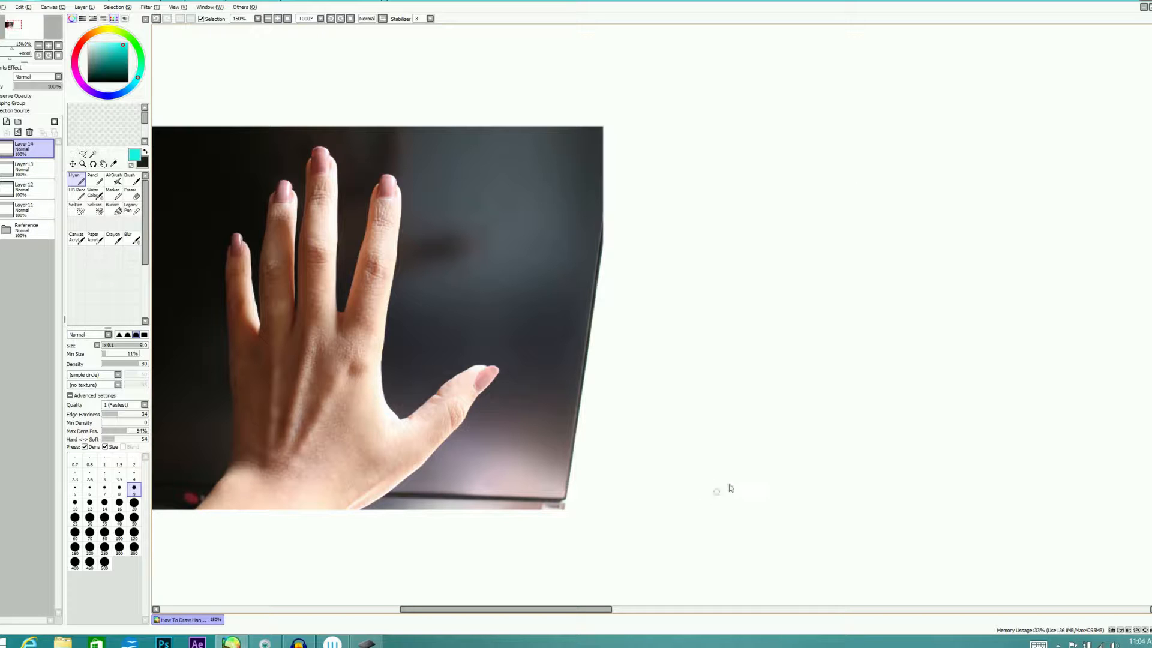
# Sketch the wrist freehand as a shallow four-sided block on the blank canvas beside the photo
pyautogui.moveTo(720, 495); pyautogui.dragTo(747, 472)
pyautogui.moveTo(836, 495)
pyautogui.mouseDown()
pyautogui.moveTo(838, 469)
pyautogui.moveTo(855, 472)
pyautogui.mouseUp()
pyautogui.moveTo(745, 496); pyautogui.dragTo(831, 493)
pyautogui.moveTo(743, 493); pyautogui.dragTo(848, 496)
pyautogui.moveTo(758, 467); pyautogui.dragTo(852, 468)
pyautogui.moveTo(853, 466); pyautogui.dragTo(840, 494)
# Sketch the palm above the wrist as a five-sided block, with its top edge peaking at the middle finger's base
pyautogui.moveTo(723, 494)
pyautogui.mouseDown()
pyautogui.moveTo(758, 463)
pyautogui.moveTo(746, 393)
pyautogui.mouseUp()
pyautogui.moveTo(753, 462)
pyautogui.mouseDown()
pyautogui.moveTo(743, 360)
pyautogui.moveTo(816, 338)
pyautogui.mouseUp()
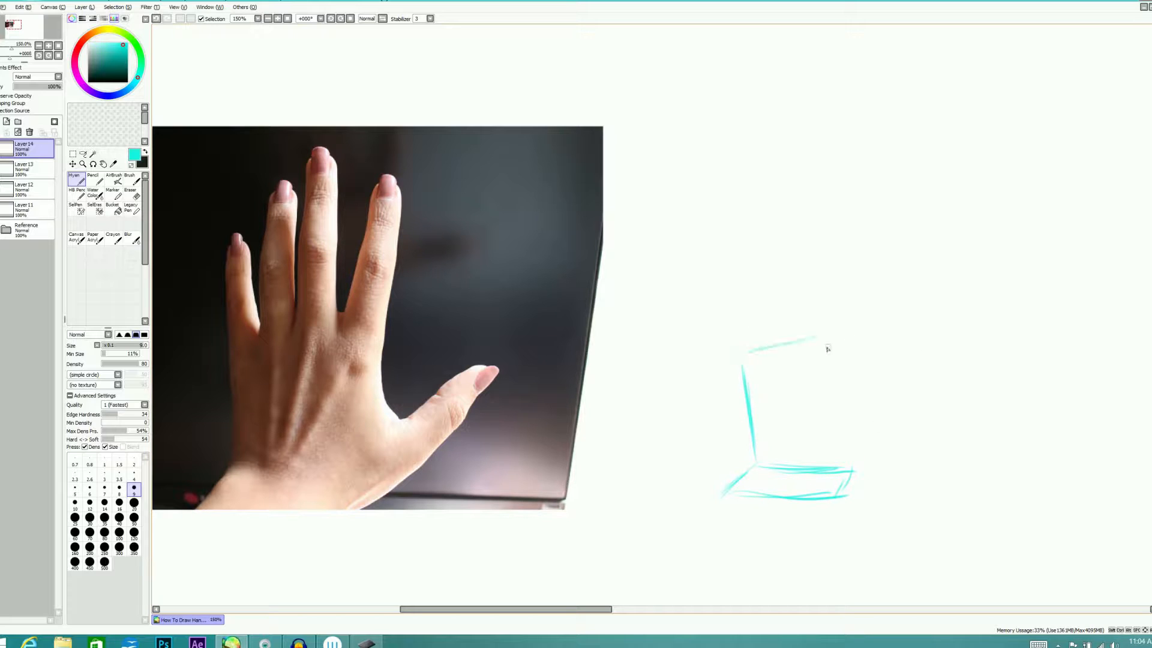
pyautogui.moveTo(744, 353)
pyautogui.mouseDown()
pyautogui.moveTo(852, 330)
pyautogui.moveTo(876, 380)
pyautogui.mouseUp()
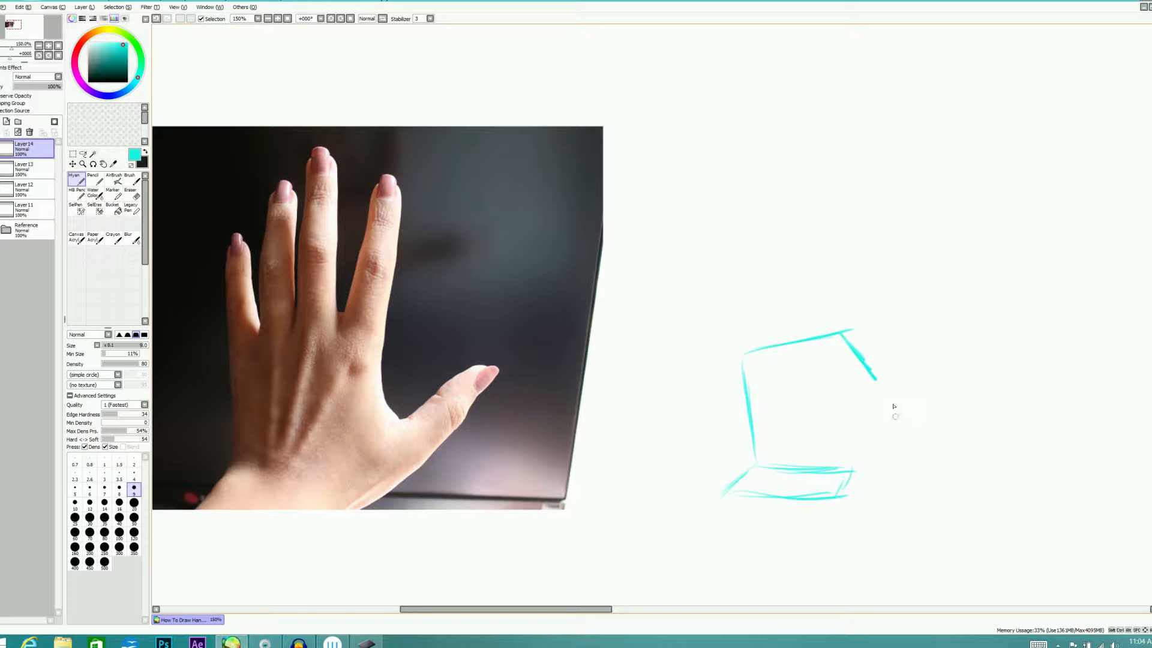
pyautogui.moveTo(852, 469); pyautogui.dragTo(876, 387)
# Sketch the thumb as a tapered shape angled outward from the lower side of the palm
pyautogui.moveTo(851, 474); pyautogui.dragTo(912, 427)
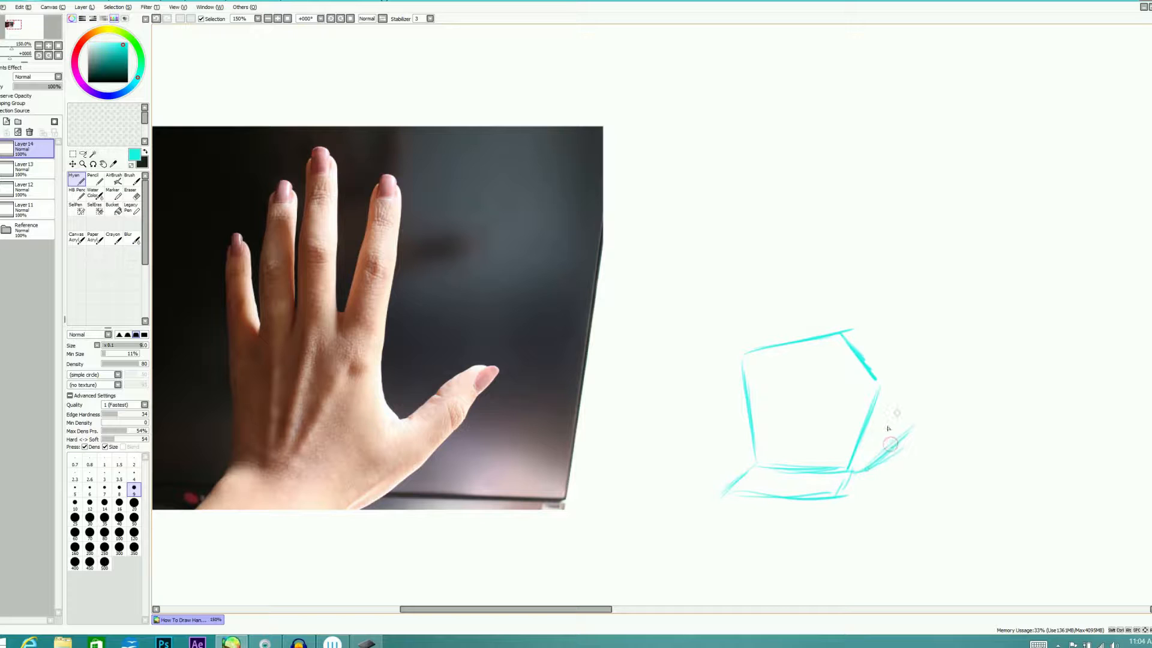
pyautogui.moveTo(880, 413); pyautogui.dragTo(931, 385)
pyautogui.moveTo(874, 423)
pyautogui.mouseDown()
pyautogui.moveTo(947, 384)
pyautogui.moveTo(901, 447)
pyautogui.moveTo(943, 400)
pyautogui.moveTo(876, 458)
pyautogui.mouseUp()
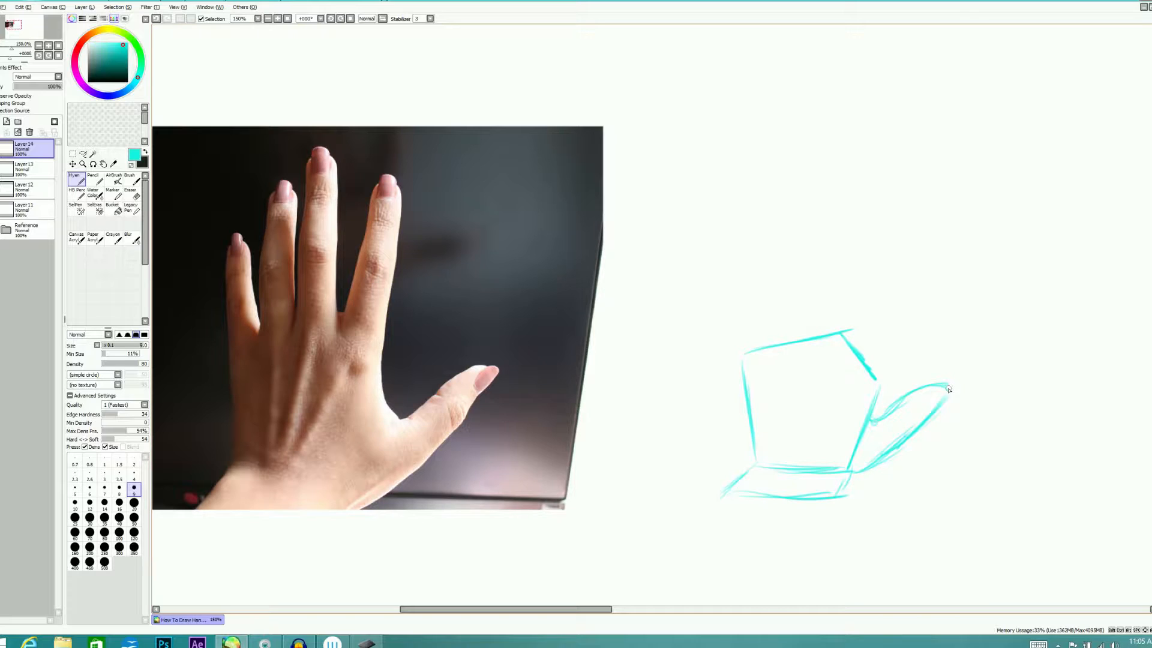
pyautogui.moveTo(876, 385)
pyautogui.mouseDown()
pyautogui.moveTo(869, 418)
pyautogui.moveTo(943, 388)
pyautogui.mouseUp()
# Sketch the lower segments of the middle and index fingers as blocks on the palm's upper edges, with the index angled outward
pyautogui.moveTo(811, 338)
pyautogui.mouseDown()
pyautogui.moveTo(815, 280)
pyautogui.moveTo(842, 269)
pyautogui.mouseUp()
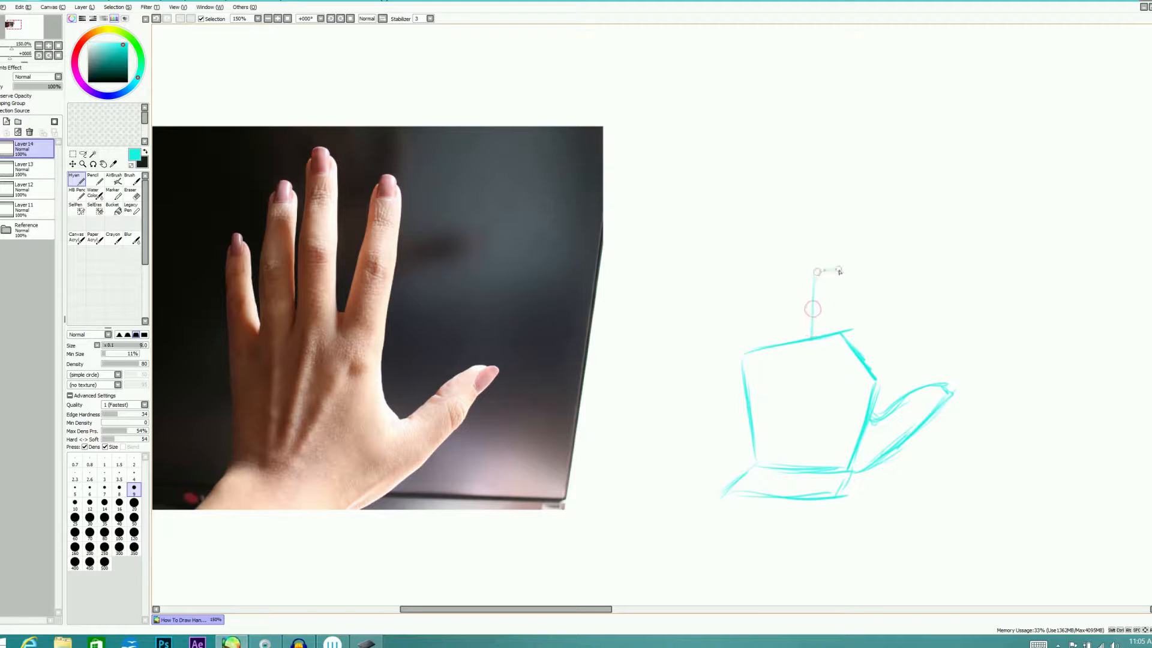
pyautogui.moveTo(841, 336)
pyautogui.mouseDown()
pyautogui.moveTo(837, 272)
pyautogui.moveTo(810, 293)
pyautogui.moveTo(832, 266)
pyautogui.moveTo(841, 330)
pyautogui.moveTo(814, 273)
pyautogui.moveTo(844, 269)
pyautogui.mouseUp()
pyautogui.moveTo(851, 342)
pyautogui.mouseDown()
pyautogui.moveTo(882, 290)
pyautogui.moveTo(878, 375)
pyautogui.moveTo(903, 307)
pyautogui.moveTo(892, 334)
pyautogui.mouseUp()
pyautogui.moveTo(884, 291)
pyautogui.mouseDown()
pyautogui.moveTo(900, 320)
pyautogui.moveTo(879, 362)
pyautogui.moveTo(905, 308)
pyautogui.moveTo(908, 364)
pyautogui.moveTo(874, 385)
pyautogui.mouseUp()
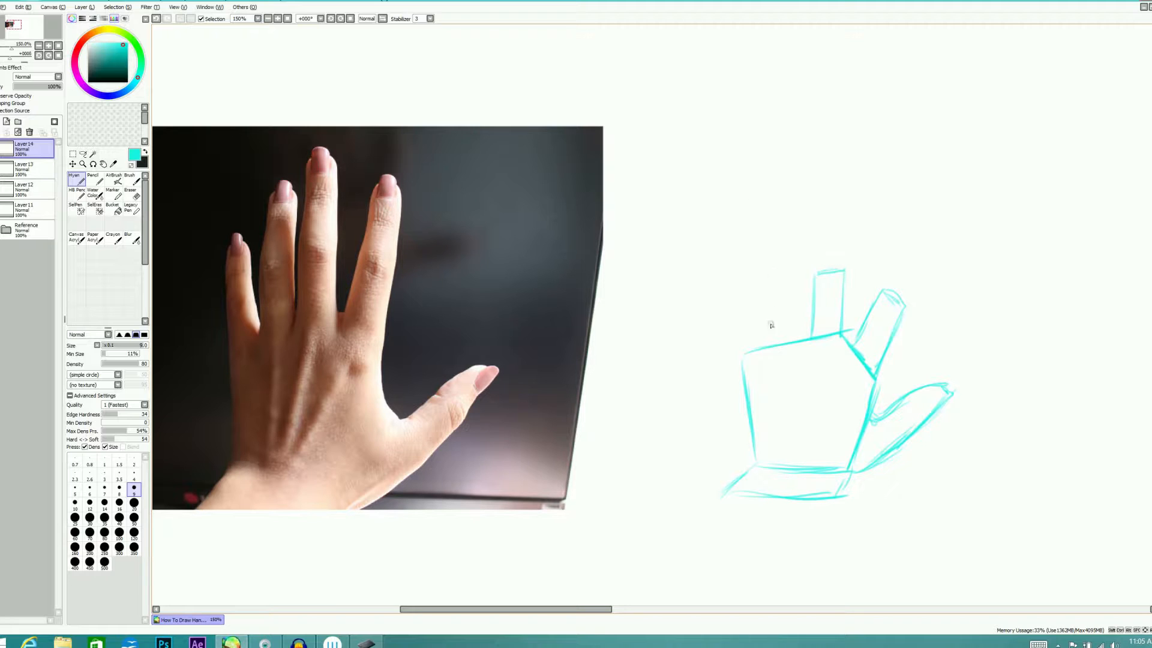
# Sketch the lower segments of the ring and little fingers as narrow blocks along the palm's top edge
pyautogui.moveTo(767, 344)
pyautogui.mouseDown()
pyautogui.moveTo(770, 282)
pyautogui.moveTo(759, 279)
pyautogui.moveTo(781, 279)
pyautogui.moveTo(796, 329)
pyautogui.mouseUp()
pyautogui.moveTo(791, 288)
pyautogui.mouseDown()
pyautogui.moveTo(767, 282)
pyautogui.moveTo(766, 322)
pyautogui.moveTo(792, 277)
pyautogui.mouseUp()
pyautogui.moveTo(793, 310); pyautogui.dragTo(811, 329)
pyautogui.moveTo(764, 281); pyautogui.dragTo(790, 277)
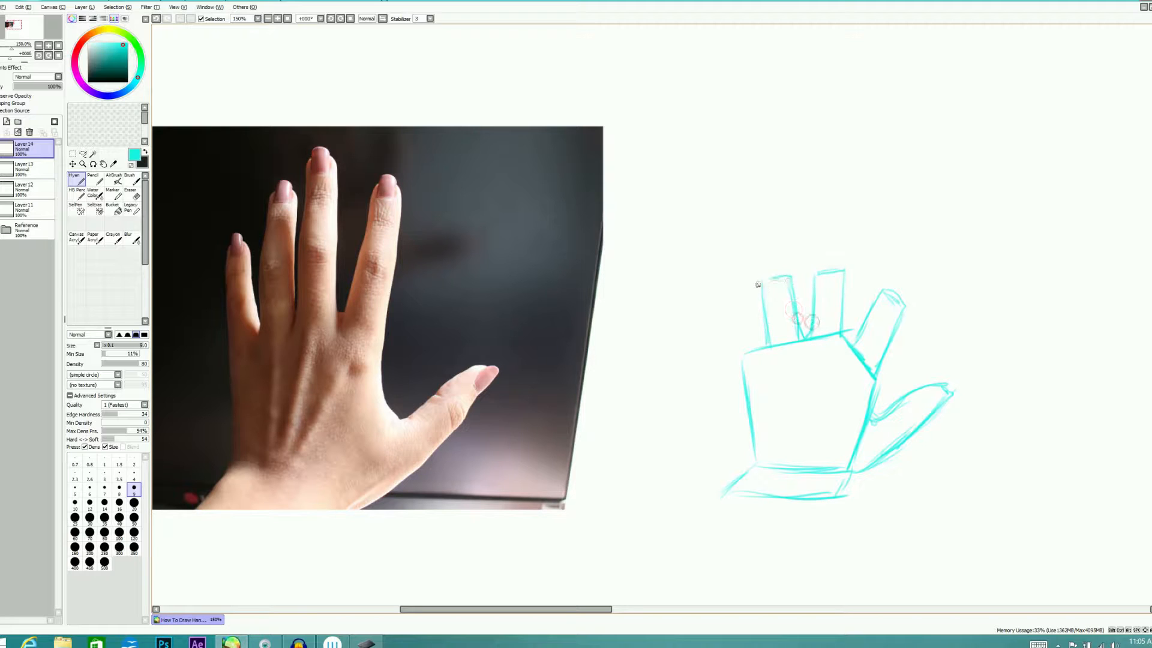
pyautogui.moveTo(737, 294)
pyautogui.mouseDown()
pyautogui.moveTo(738, 334)
pyautogui.moveTo(745, 287)
pyautogui.moveTo(766, 342)
pyautogui.moveTo(751, 289)
pyautogui.moveTo(737, 327)
pyautogui.mouseUp()
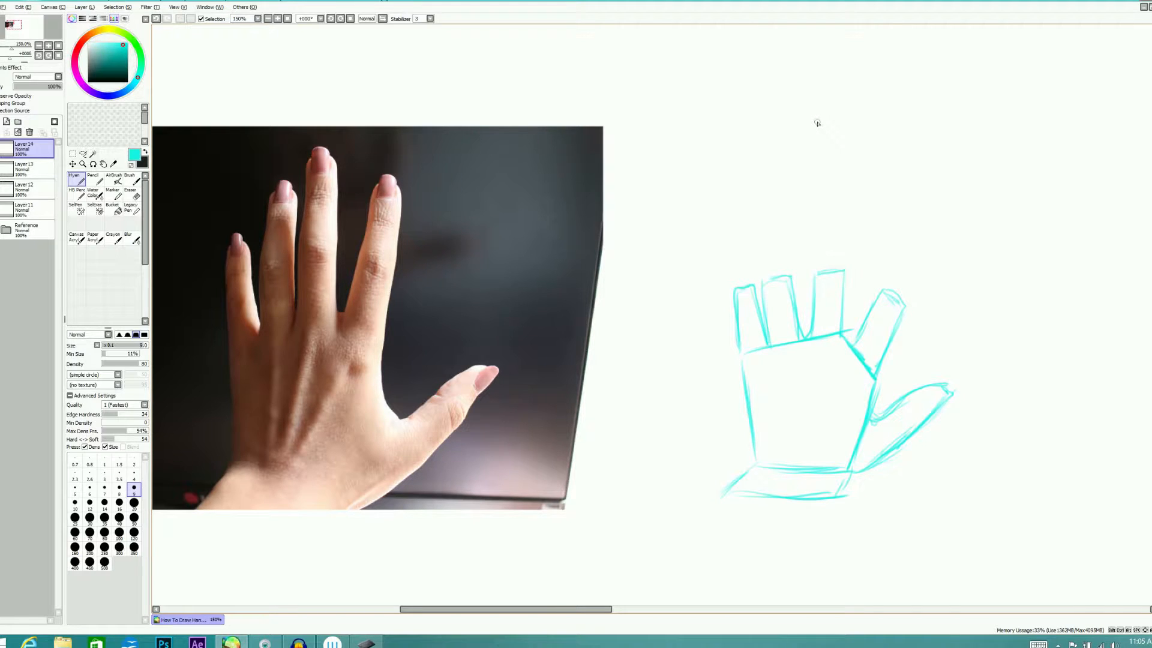
# Add tapered upper segments to the ring, middle and little fingers above their joint lines
pyautogui.moveTo(762, 273); pyautogui.dragTo(771, 216)
pyautogui.moveTo(761, 274)
pyautogui.mouseDown()
pyautogui.moveTo(772, 228)
pyautogui.moveTo(788, 222)
pyautogui.moveTo(780, 211)
pyautogui.moveTo(791, 276)
pyautogui.mouseUp()
pyautogui.moveTo(779, 208); pyautogui.dragTo(766, 269)
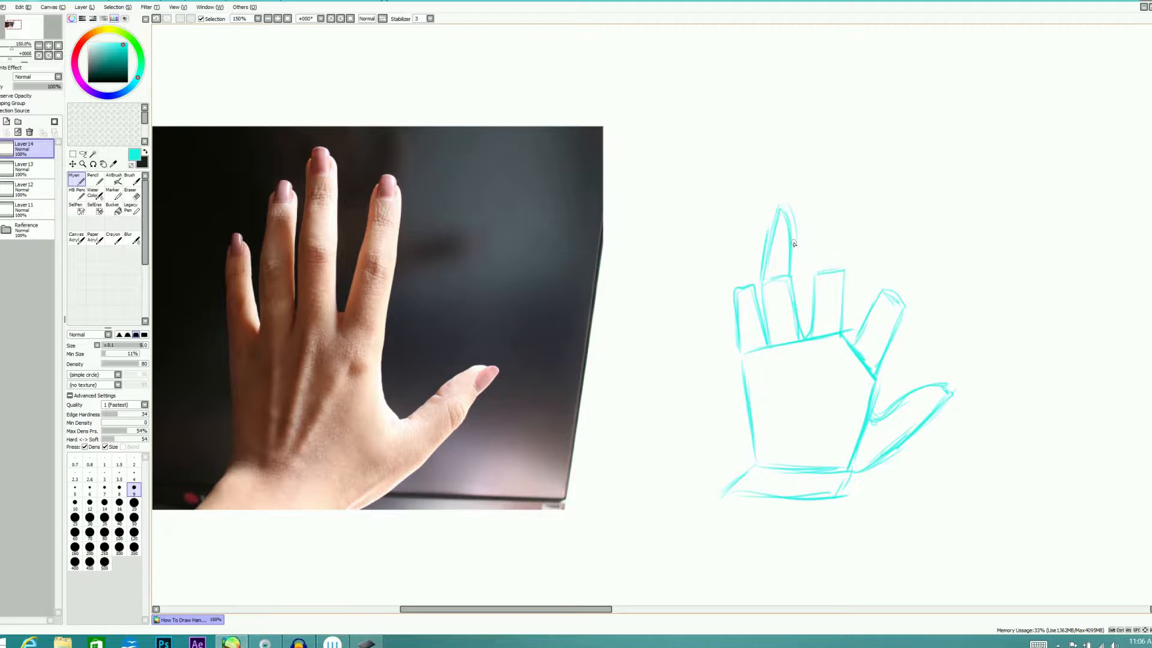
pyautogui.moveTo(812, 262)
pyautogui.mouseDown()
pyautogui.moveTo(817, 184)
pyautogui.moveTo(833, 207)
pyautogui.moveTo(834, 231)
pyautogui.moveTo(818, 186)
pyautogui.moveTo(841, 263)
pyautogui.mouseUp()
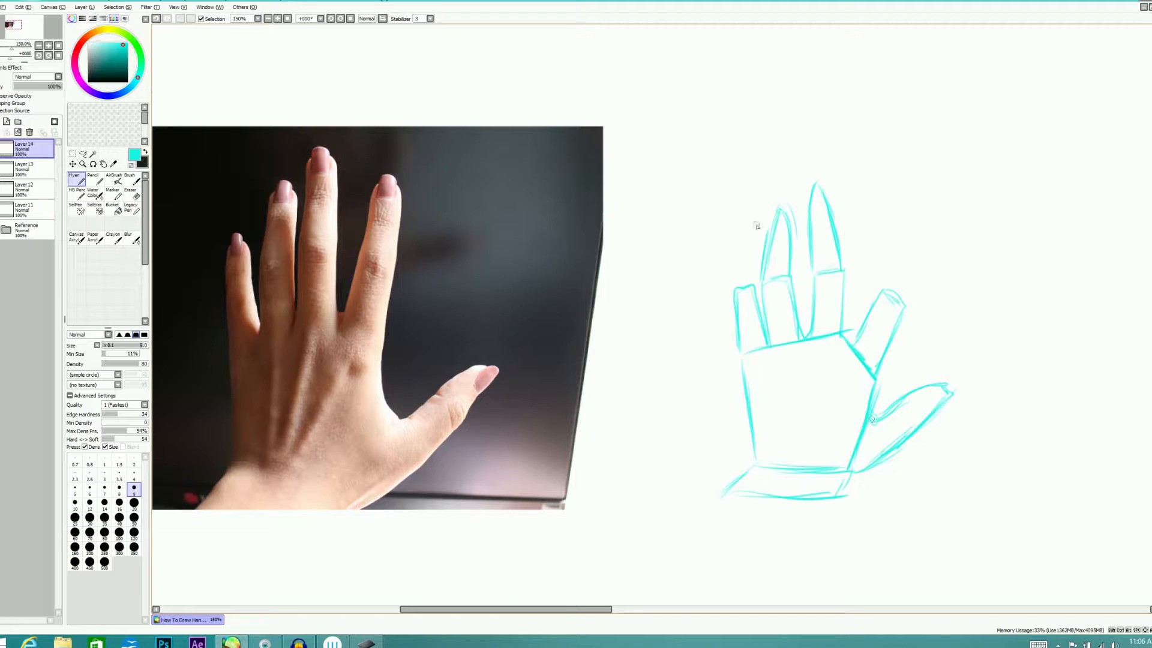
pyautogui.moveTo(738, 266)
pyautogui.mouseDown()
pyautogui.moveTo(747, 234)
pyautogui.moveTo(755, 276)
pyautogui.mouseUp()
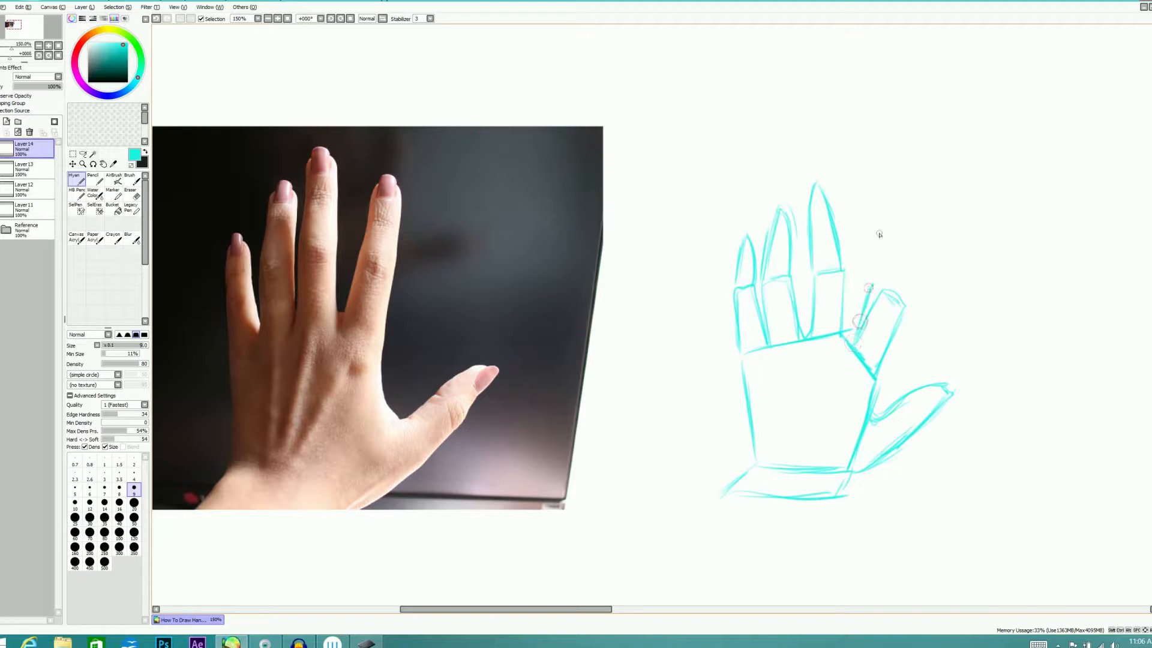
# Erase the index finger's outward-leaning block and redraw the whole finger more upright, with a joint line and tapered tip
pyautogui.press('e')
pyautogui.moveTo(869, 300)
pyautogui.mouseDown()
pyautogui.moveTo(856, 325)
pyautogui.moveTo(879, 368)
pyautogui.moveTo(892, 294)
pyautogui.mouseUp()
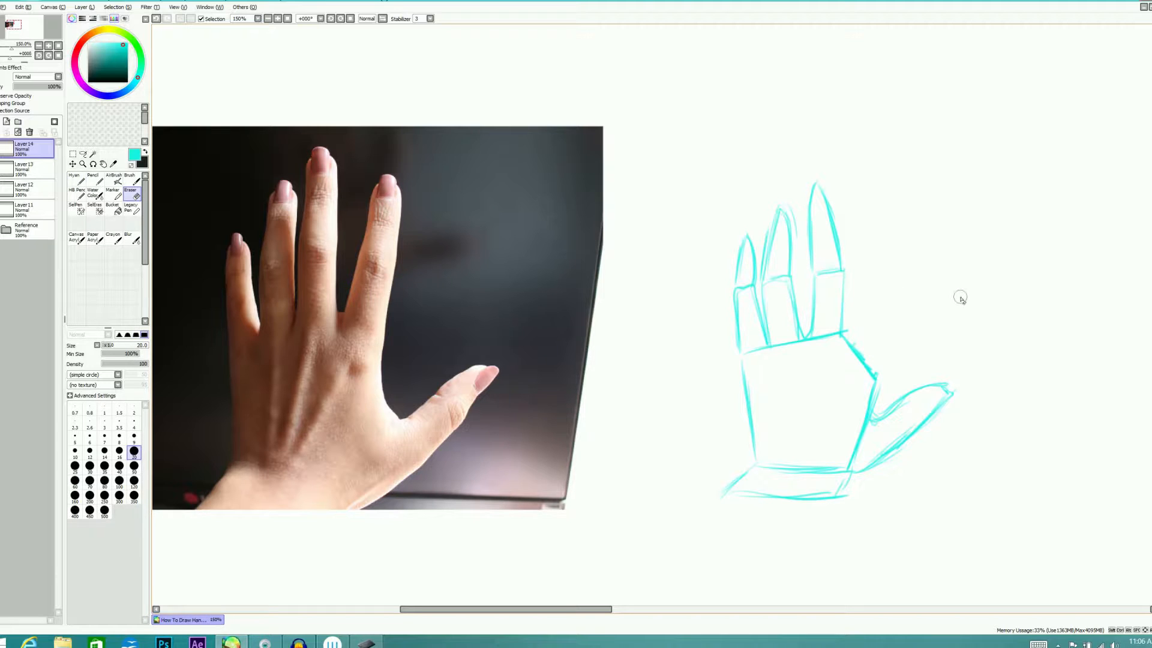
pyautogui.press('n')
pyautogui.moveTo(873, 372)
pyautogui.mouseDown()
pyautogui.moveTo(858, 441)
pyautogui.moveTo(876, 306)
pyautogui.moveTo(858, 287)
pyautogui.moveTo(847, 333)
pyautogui.moveTo(864, 281)
pyautogui.moveTo(882, 307)
pyautogui.moveTo(871, 367)
pyautogui.moveTo(881, 287)
pyautogui.moveTo(858, 231)
pyautogui.moveTo(870, 204)
pyautogui.moveTo(886, 279)
pyautogui.moveTo(869, 203)
pyautogui.moveTo(882, 264)
pyautogui.mouseUp()
pyautogui.moveTo(870, 206); pyautogui.dragTo(883, 228)
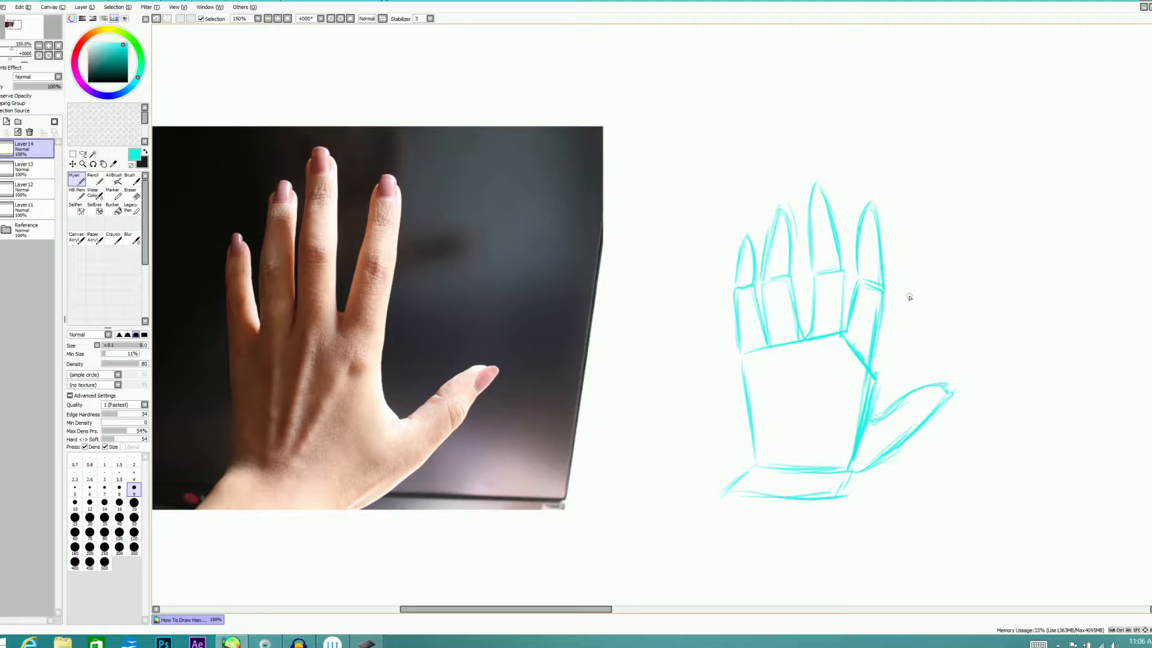
# Erase the thumb along with the adjoining palm edge, and redraw the thumb slightly higher, running down to the wrist
pyautogui.press('e')
pyautogui.moveTo(878, 379)
pyautogui.mouseDown()
pyautogui.moveTo(866, 441)
pyautogui.moveTo(854, 412)
pyautogui.moveTo(863, 452)
pyautogui.moveTo(843, 430)
pyautogui.moveTo(871, 456)
pyautogui.moveTo(871, 441)
pyautogui.moveTo(859, 468)
pyautogui.moveTo(902, 386)
pyautogui.moveTo(937, 362)
pyautogui.moveTo(874, 454)
pyautogui.moveTo(931, 414)
pyautogui.mouseUp()
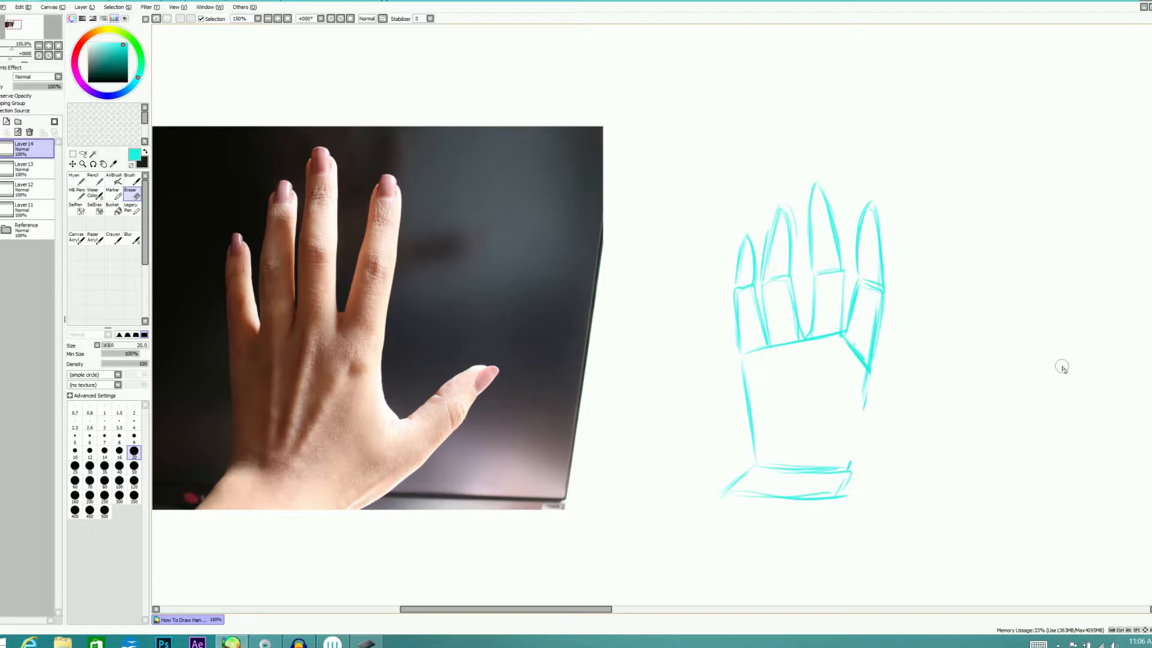
pyautogui.press('e')
pyautogui.moveTo(866, 409)
pyautogui.mouseDown()
pyautogui.moveTo(868, 357)
pyautogui.moveTo(861, 417)
pyautogui.moveTo(867, 402)
pyautogui.moveTo(879, 395)
pyautogui.moveTo(872, 410)
pyautogui.moveTo(932, 372)
pyautogui.moveTo(896, 425)
pyautogui.mouseUp()
pyautogui.moveTo(921, 387); pyautogui.dragTo(853, 461)
pyautogui.moveTo(899, 425)
pyautogui.mouseDown()
pyautogui.moveTo(858, 457)
pyautogui.moveTo(845, 499)
pyautogui.mouseUp()
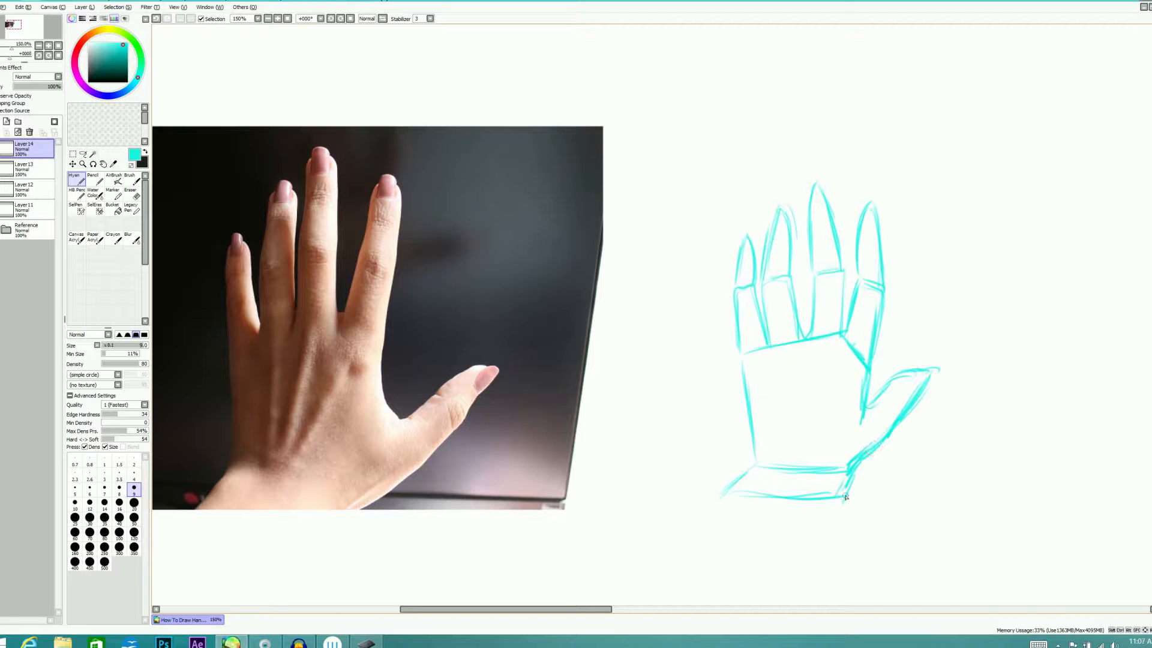
# Erase the second thumb attempt and redraw it with a curved web just below the index finger and a lower edge reaching the wrist
pyautogui.press('e')
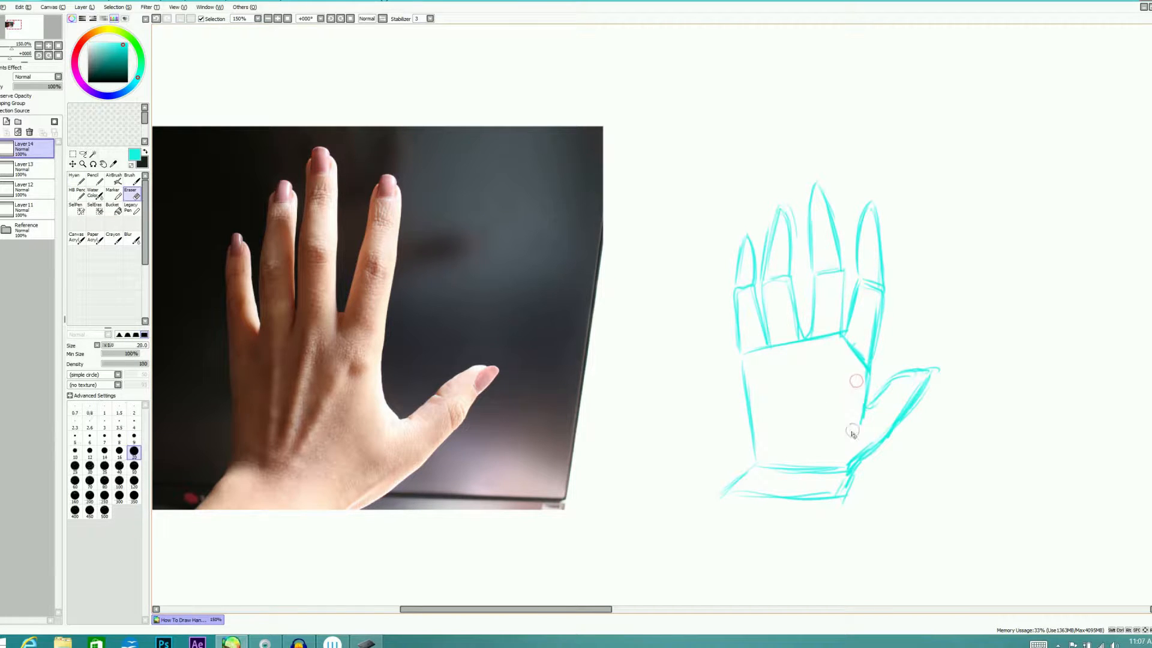
pyautogui.click(939, 370)
pyautogui.moveTo(877, 379)
pyautogui.mouseDown()
pyautogui.moveTo(853, 416)
pyautogui.moveTo(905, 368)
pyautogui.moveTo(903, 407)
pyautogui.moveTo(843, 457)
pyautogui.moveTo(890, 441)
pyautogui.moveTo(939, 363)
pyautogui.mouseUp()
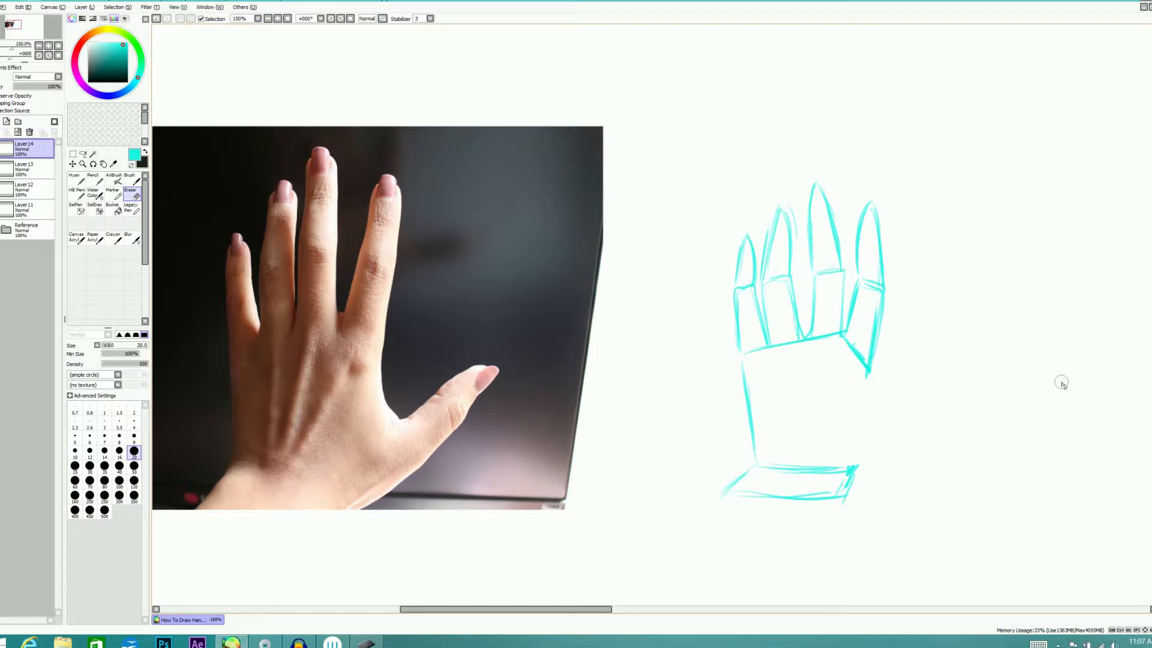
pyautogui.press('n')
pyautogui.moveTo(867, 386)
pyautogui.mouseDown()
pyautogui.moveTo(935, 376)
pyautogui.moveTo(915, 373)
pyautogui.moveTo(945, 379)
pyautogui.moveTo(933, 375)
pyautogui.moveTo(925, 396)
pyautogui.moveTo(946, 382)
pyautogui.moveTo(897, 422)
pyautogui.mouseUp()
pyautogui.moveTo(944, 382); pyautogui.dragTo(844, 462)
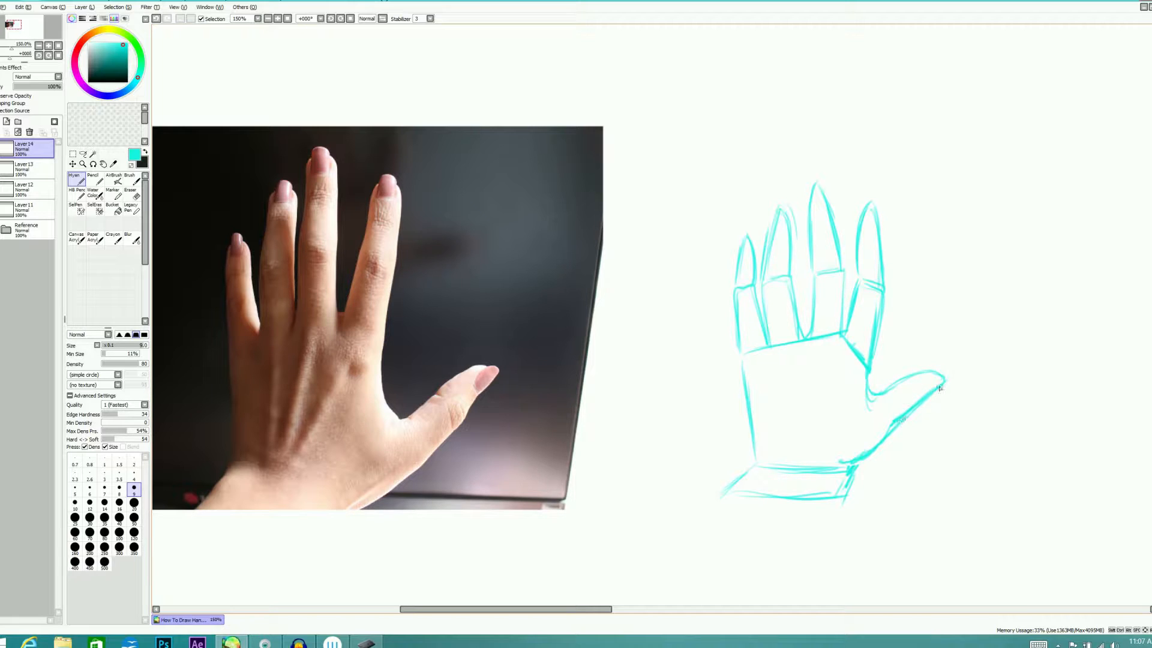
# Replace the straight palm edge below the little finger with a line that curves inward to the wrist
pyautogui.moveTo(738, 367)
pyautogui.mouseDown()
pyautogui.moveTo(747, 438)
pyautogui.moveTo(765, 462)
pyautogui.mouseUp()
pyautogui.moveTo(737, 352); pyautogui.dragTo(741, 411)
pyautogui.press('e')
pyautogui.moveTo(730, 372)
pyautogui.mouseDown()
pyautogui.moveTo(749, 448)
pyautogui.moveTo(765, 454)
pyautogui.mouseUp()
pyautogui.moveTo(744, 364); pyautogui.dragTo(762, 451)
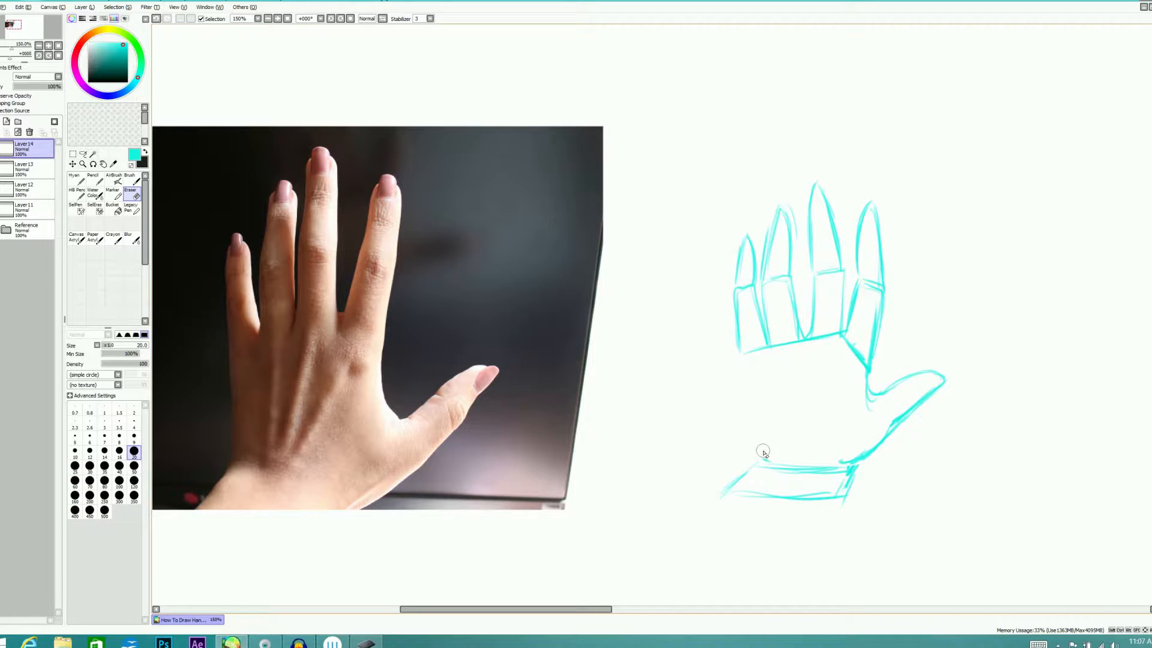
pyautogui.press('n')
pyautogui.moveTo(737, 356); pyautogui.dragTo(751, 441)
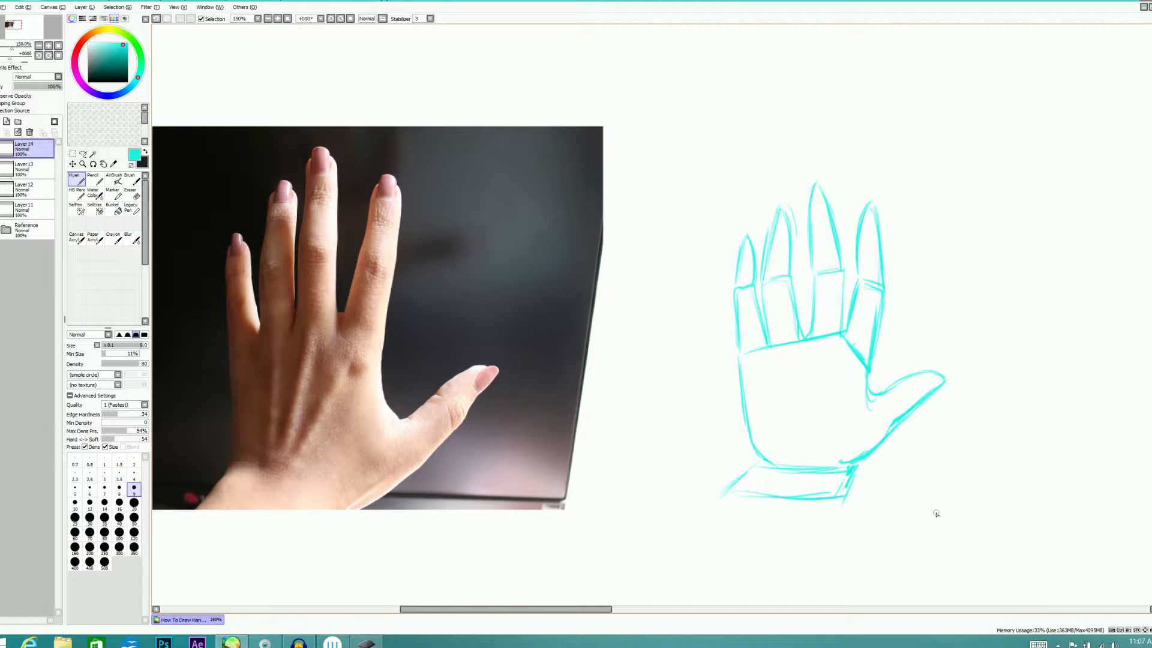
# Redraw both sides of the wrist as longer slanted lines and erase the stray strokes around them
pyautogui.moveTo(730, 504); pyautogui.dragTo(771, 464)
pyautogui.moveTo(852, 467); pyautogui.dragTo(827, 519)
pyautogui.press('e')
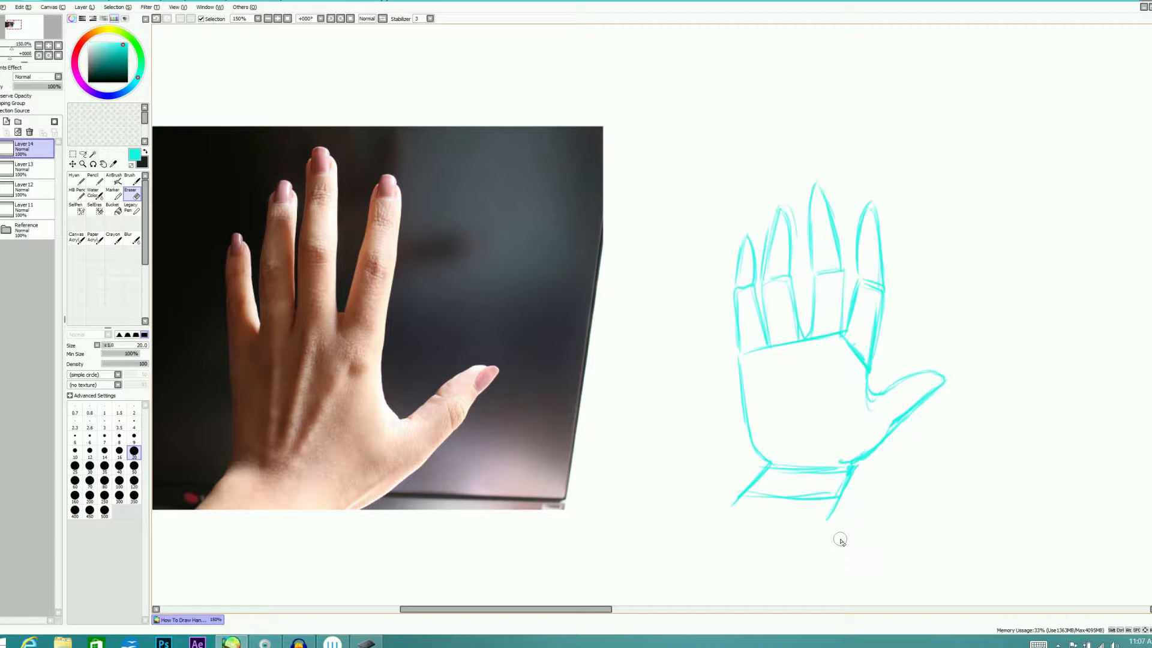
pyautogui.press('n')
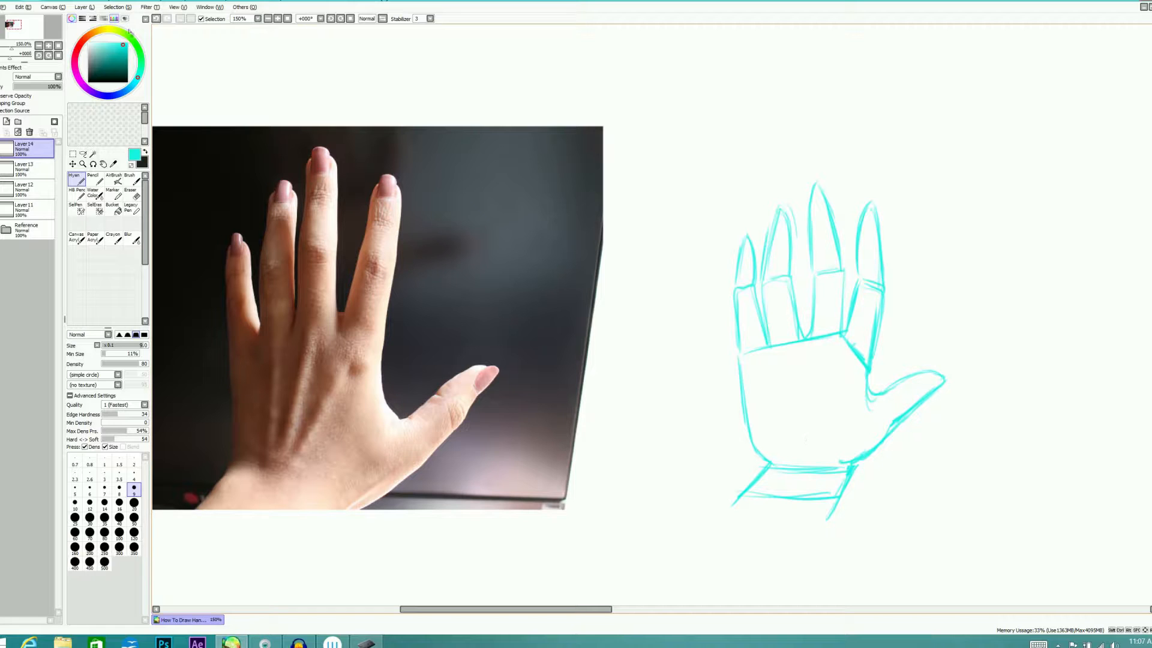
# Lasso the sketched middle and index fingers, move them slightly toward the ring finger, and deselect
pyautogui.click(84, 154)
pyautogui.moveTo(828, 161)
pyautogui.mouseDown()
pyautogui.moveTo(801, 176)
pyautogui.moveTo(808, 333)
pyautogui.moveTo(864, 366)
pyautogui.moveTo(872, 172)
pyautogui.moveTo(830, 161)
pyautogui.mouseUp()
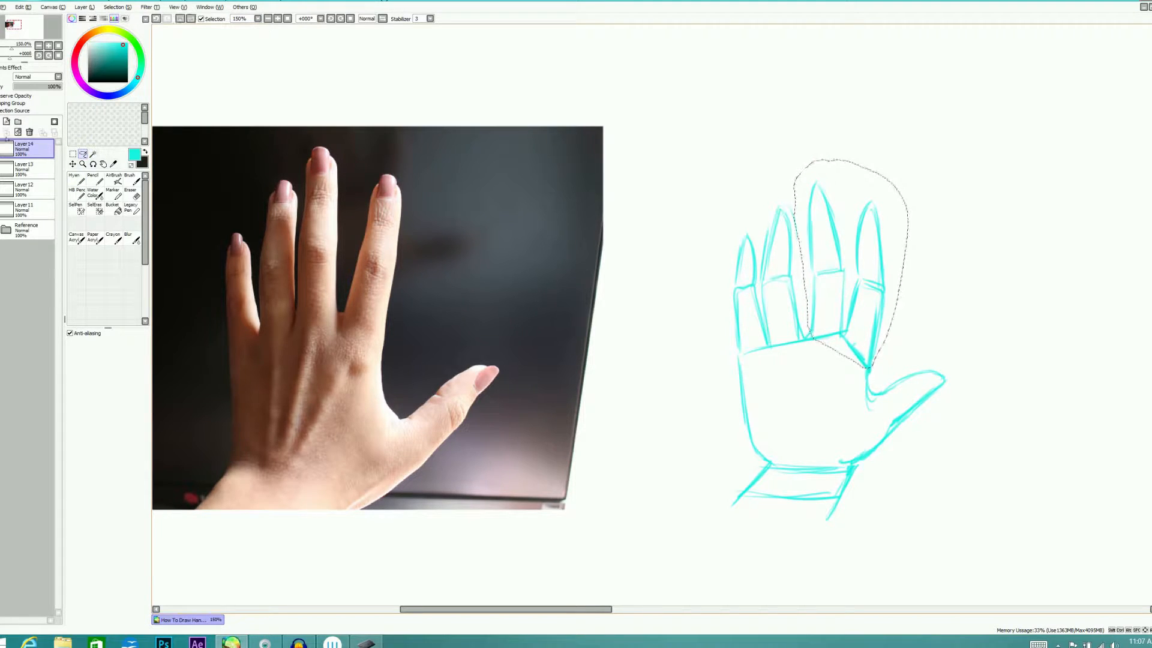
pyautogui.click(73, 164)
pyautogui.moveTo(877, 292)
pyautogui.mouseDown()
pyautogui.moveTo(882, 270)
pyautogui.moveTo(877, 299)
pyautogui.mouseUp()
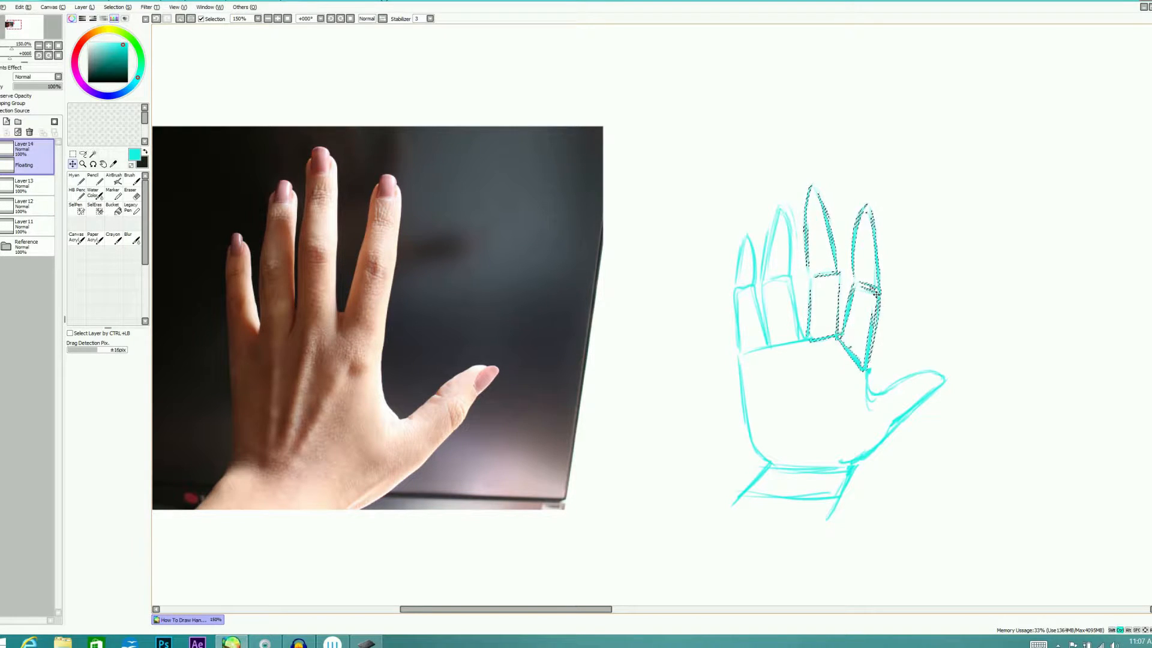
pyautogui.hotkey('ctrl', 'd')
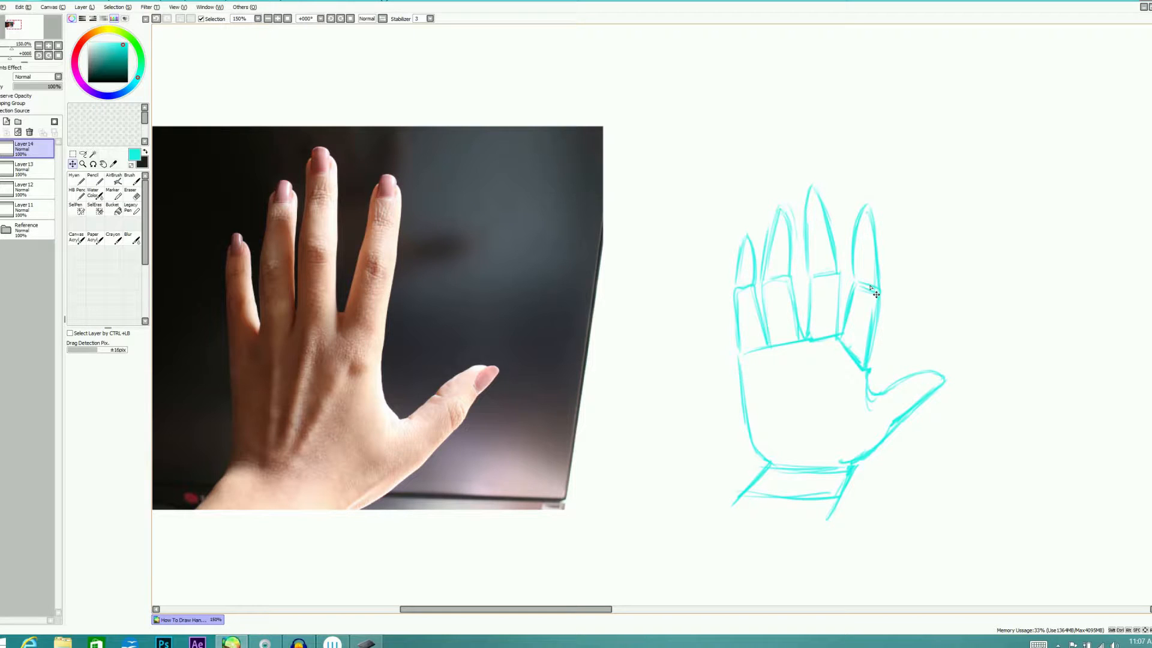
# Hide the freehand sketch and the open-hand photo on Layer3 in the Reference folder, revealing the side-view hand photo
pyautogui.click(1, 144)
pyautogui.click(7, 229)
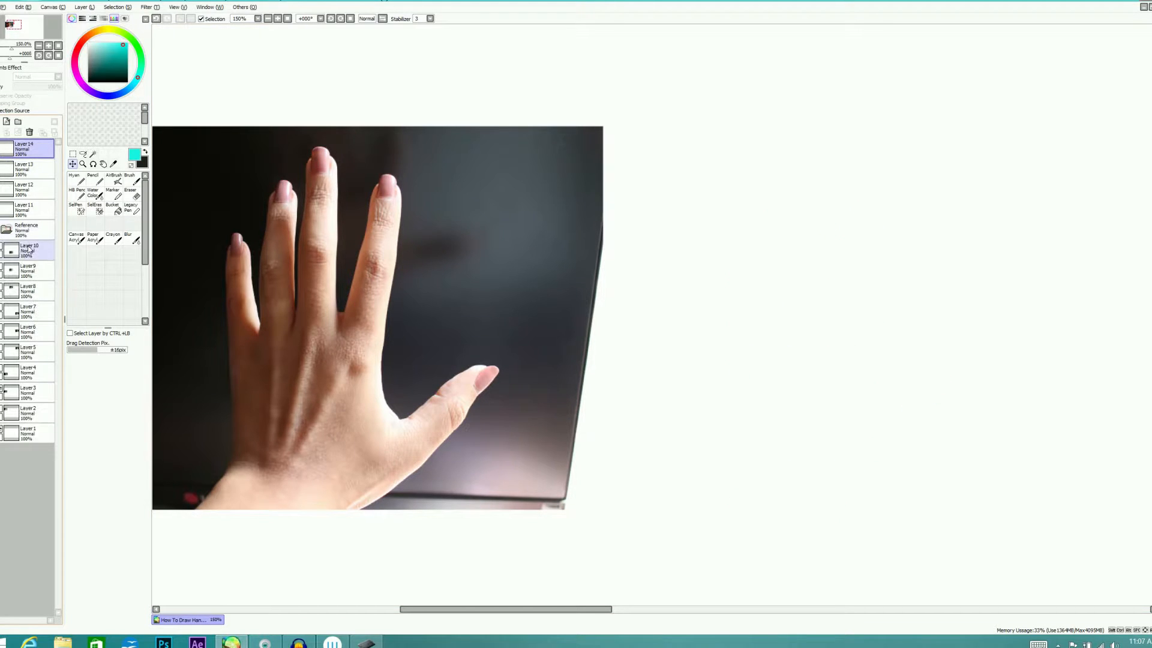
pyautogui.click(5, 390)
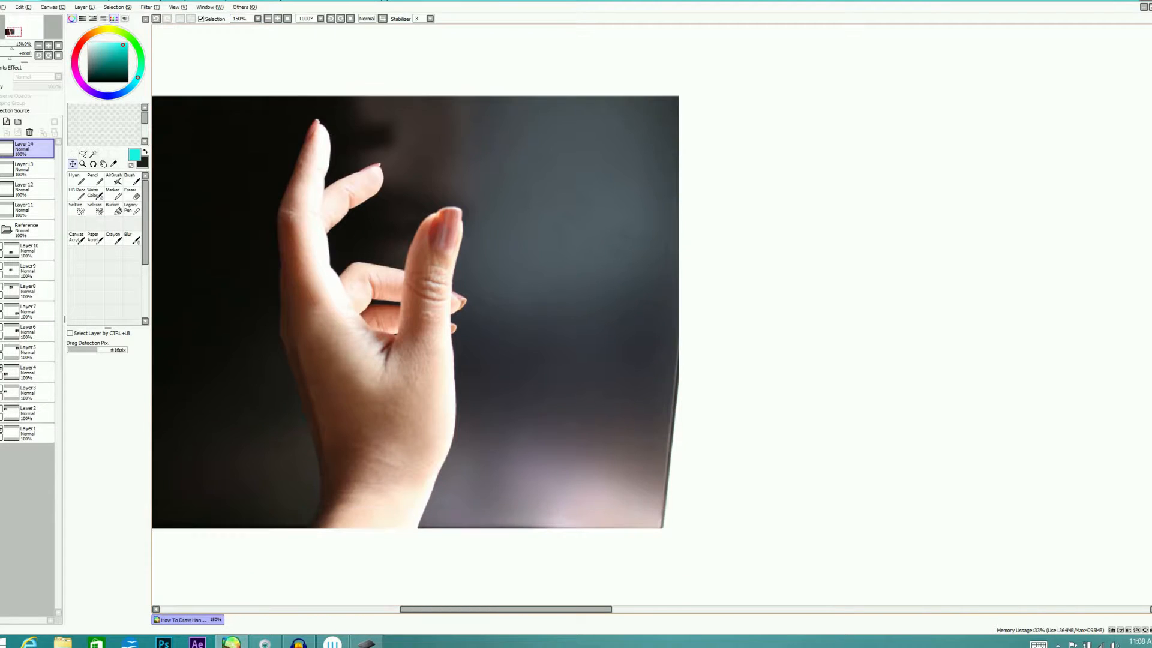
pyautogui.click(6, 229)
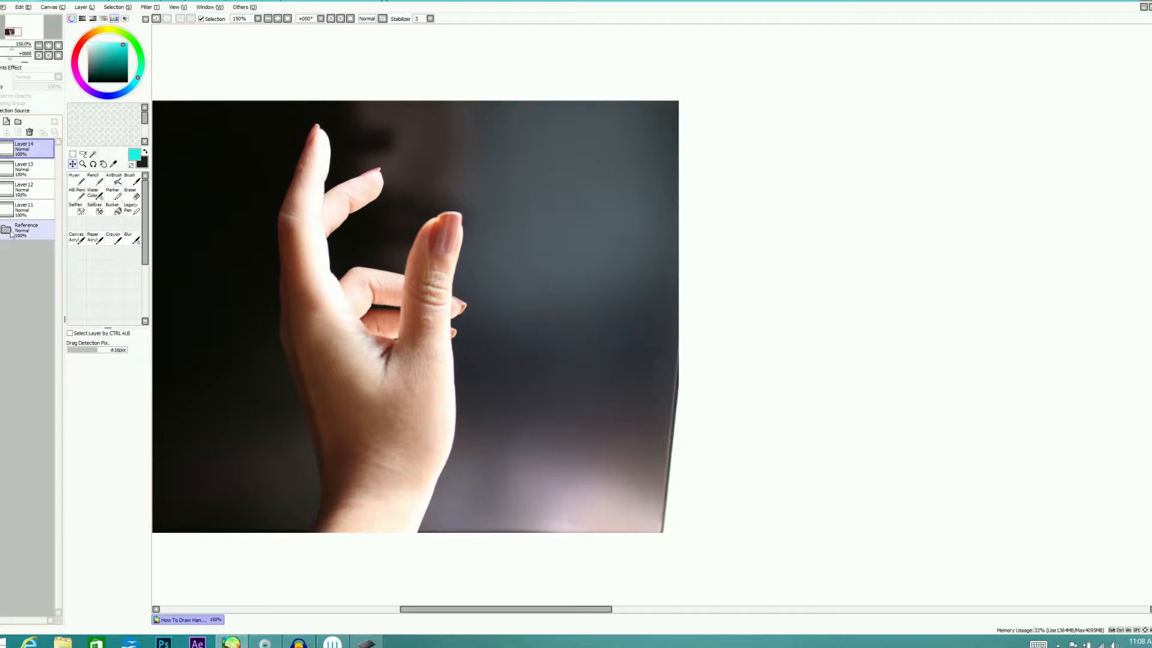
# On a new layer, trace the wrist of the side-view hand as an open cyan block extending below the photo
pyautogui.click(6, 121)
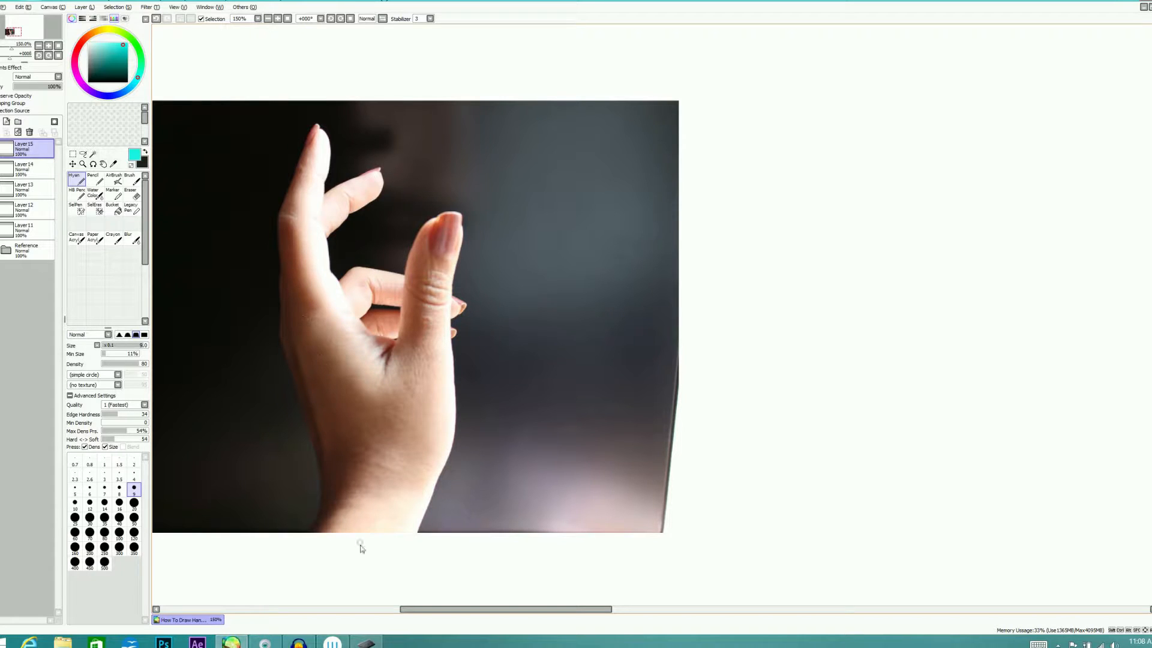
pyautogui.moveTo(315, 540)
pyautogui.mouseDown()
pyautogui.moveTo(334, 485)
pyautogui.moveTo(424, 483)
pyautogui.moveTo(410, 549)
pyautogui.mouseUp()
pyautogui.moveTo(434, 487)
pyautogui.mouseDown()
pyautogui.moveTo(330, 497)
pyautogui.moveTo(309, 546)
pyautogui.mouseUp()
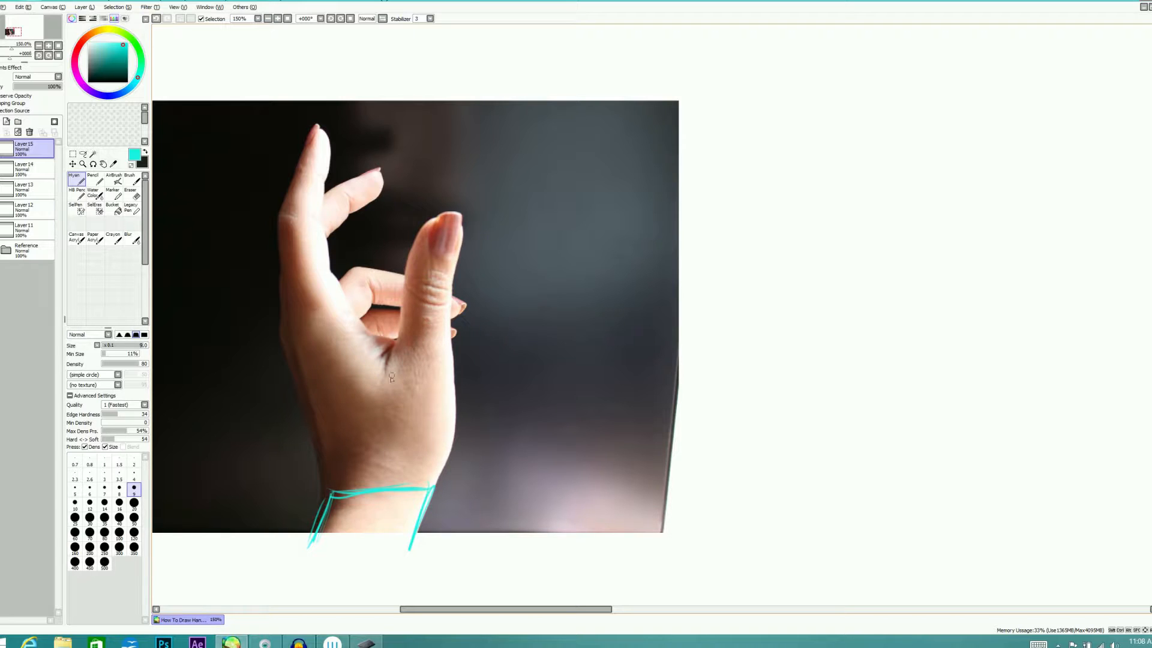
# Trace an oval over the thumb base and outline the palm as a slanted block from the wrist to the index finger's base
pyautogui.moveTo(387, 420)
pyautogui.mouseDown()
pyautogui.moveTo(450, 360)
pyautogui.moveTo(387, 399)
pyautogui.moveTo(437, 354)
pyautogui.mouseUp()
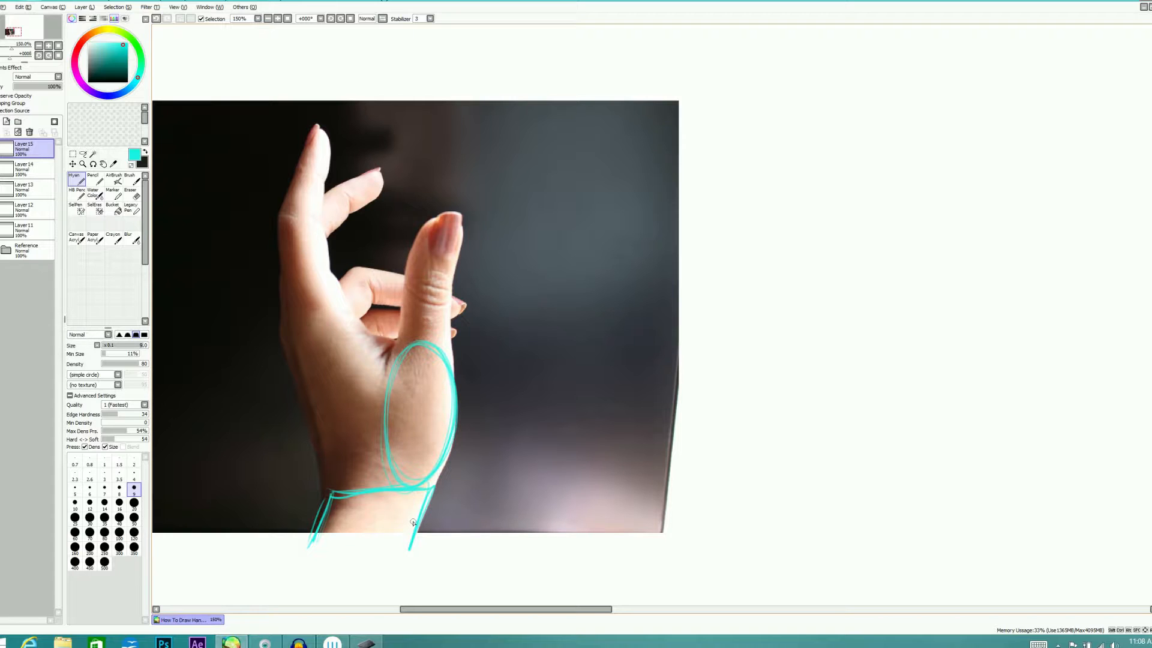
pyautogui.moveTo(289, 354); pyautogui.dragTo(335, 493)
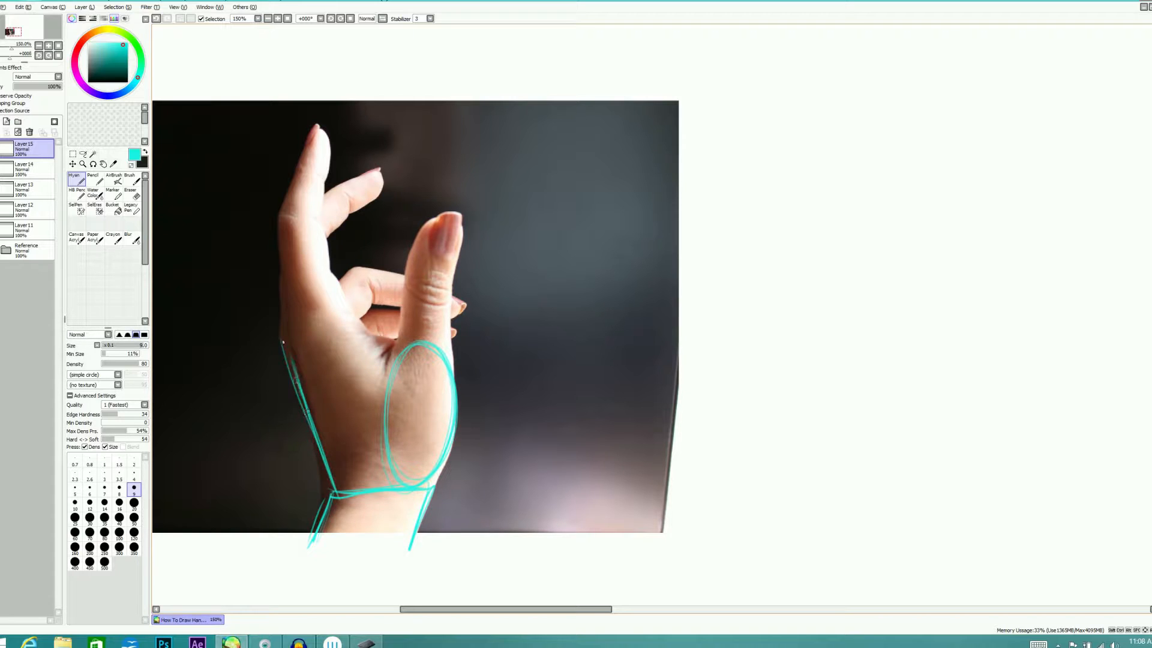
pyautogui.moveTo(281, 336)
pyautogui.mouseDown()
pyautogui.moveTo(383, 371)
pyautogui.moveTo(360, 330)
pyautogui.moveTo(392, 377)
pyautogui.mouseUp()
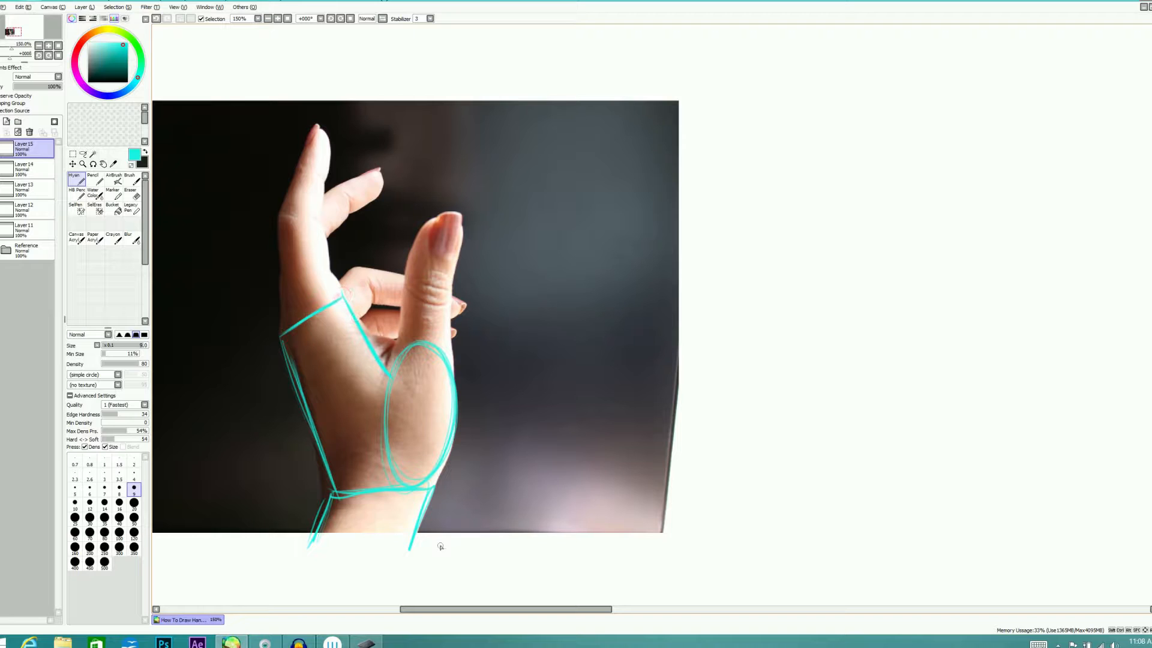
pyautogui.moveTo(390, 377); pyautogui.dragTo(436, 469)
# Add thin guide lines through the index finger's lower segment and below the wrist, and trace the thumb rising from its oval
pyautogui.moveTo(260, 368)
pyautogui.mouseDown()
pyautogui.moveTo(329, 212)
pyautogui.moveTo(319, 255)
pyautogui.mouseUp()
pyautogui.moveTo(360, 497); pyautogui.dragTo(491, 510)
pyautogui.moveTo(467, 491); pyautogui.dragTo(485, 514)
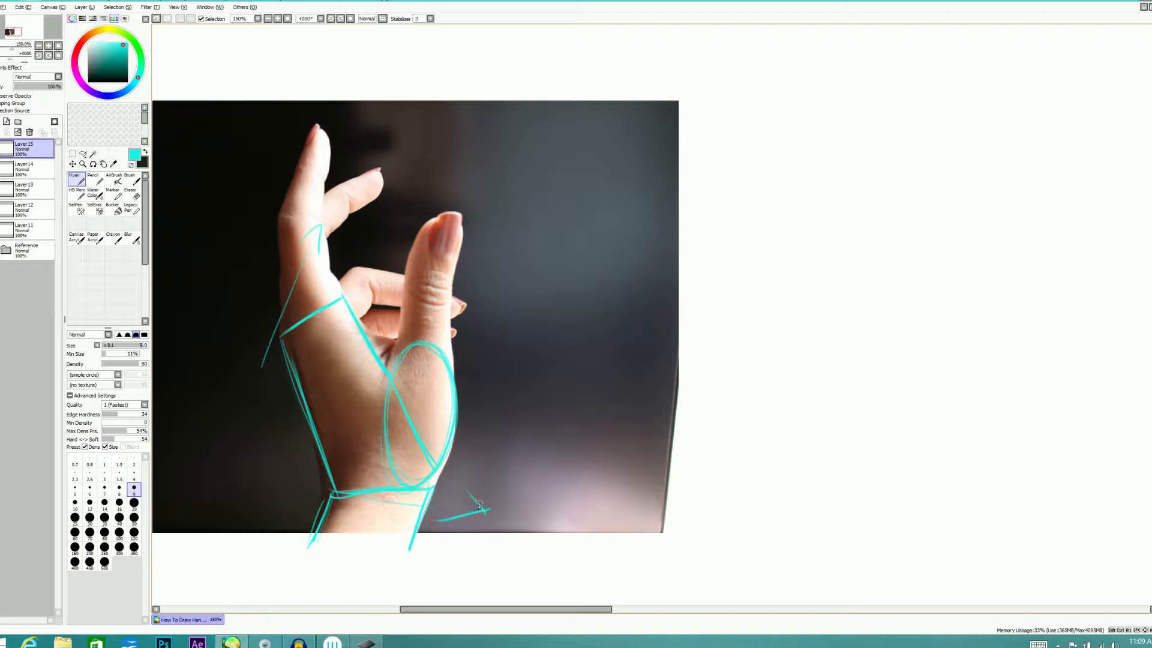
pyautogui.moveTo(364, 498); pyautogui.dragTo(480, 518)
pyautogui.moveTo(397, 357)
pyautogui.mouseDown()
pyautogui.moveTo(404, 272)
pyautogui.moveTo(420, 237)
pyautogui.moveTo(459, 223)
pyautogui.moveTo(450, 357)
pyautogui.mouseUp()
pyautogui.moveTo(459, 219); pyautogui.dragTo(448, 363)
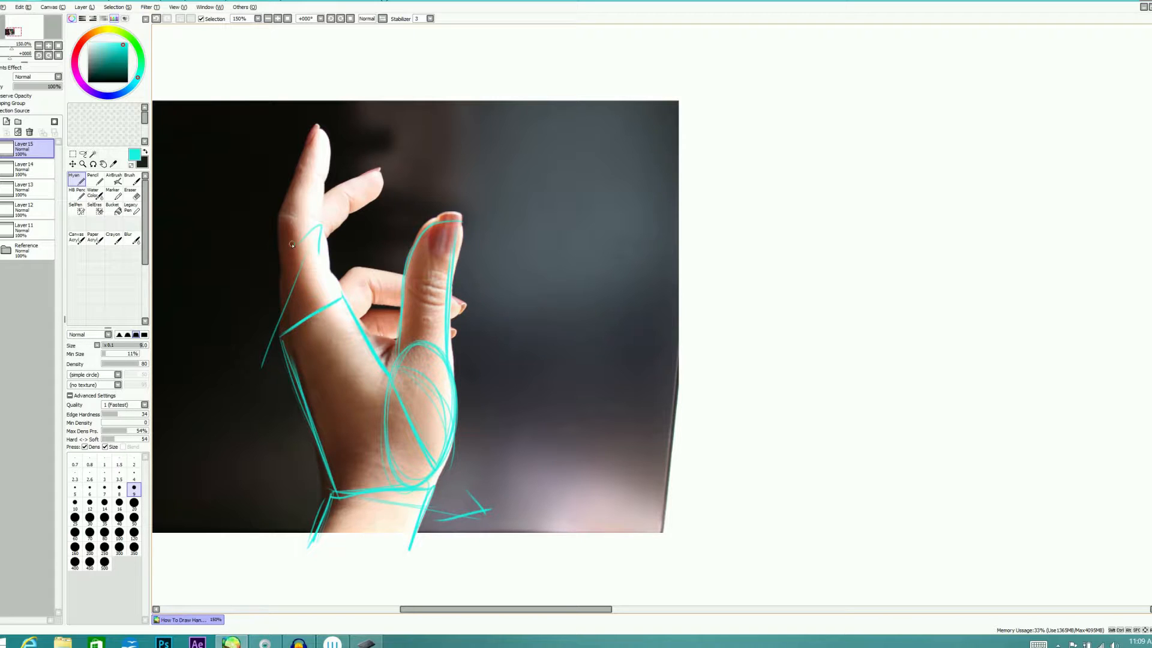
# Set the secondary color to magenta and return to cyan as the active color
pyautogui.click(145, 150)
pyautogui.click(88, 90)
pyautogui.moveTo(88, 90); pyautogui.dragTo(79, 81)
pyautogui.click(114, 41)
pyautogui.click(146, 150)
# Trace the index finger in cyan as two segments, a lower block and a pointed tip, divided at the joint
pyautogui.moveTo(278, 222); pyautogui.dragTo(288, 327)
pyautogui.moveTo(320, 225)
pyautogui.mouseDown()
pyautogui.moveTo(341, 294)
pyautogui.moveTo(335, 276)
pyautogui.mouseUp()
pyautogui.moveTo(282, 215)
pyautogui.mouseDown()
pyautogui.moveTo(320, 228)
pyautogui.moveTo(280, 213)
pyautogui.mouseUp()
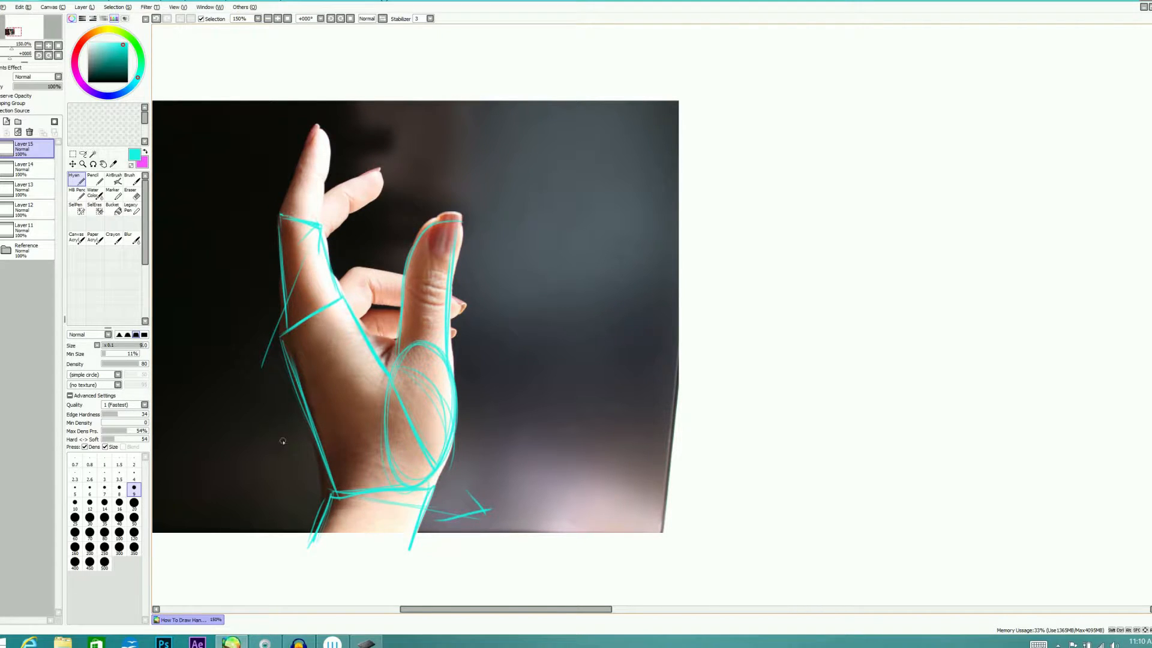
pyautogui.moveTo(281, 214)
pyautogui.mouseDown()
pyautogui.moveTo(318, 123)
pyautogui.moveTo(328, 170)
pyautogui.mouseUp()
pyautogui.moveTo(319, 125); pyautogui.dragTo(319, 222)
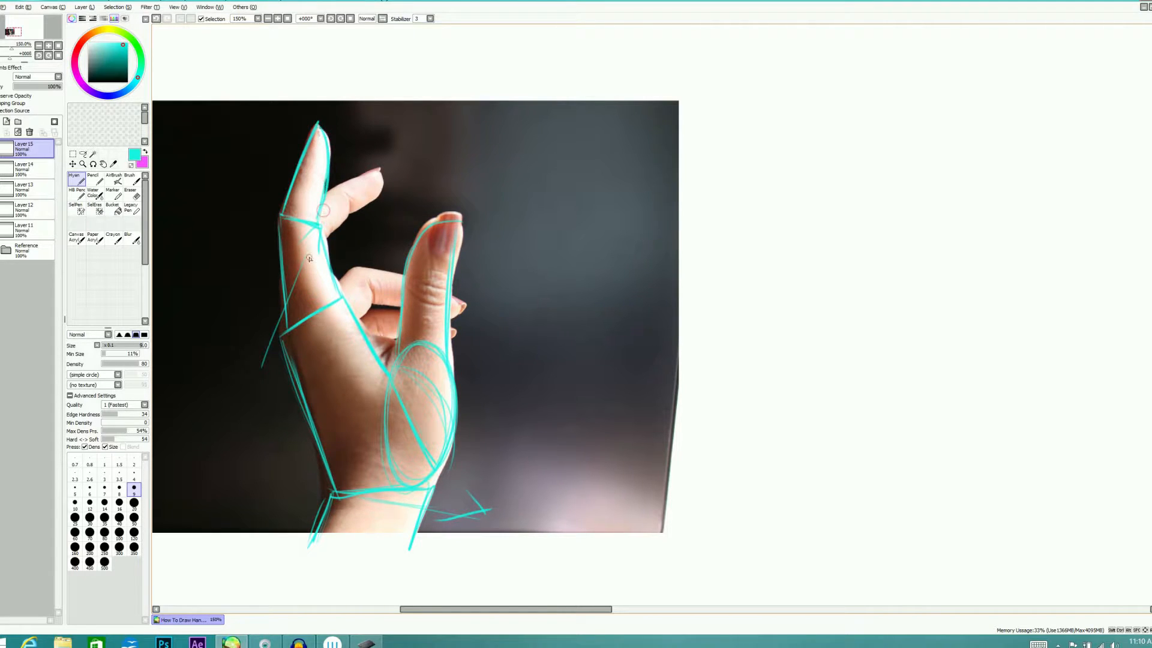
# Switch to magenta and trace the visible parts of the remaining fingers behind the index finger and thumb
pyautogui.click(145, 152)
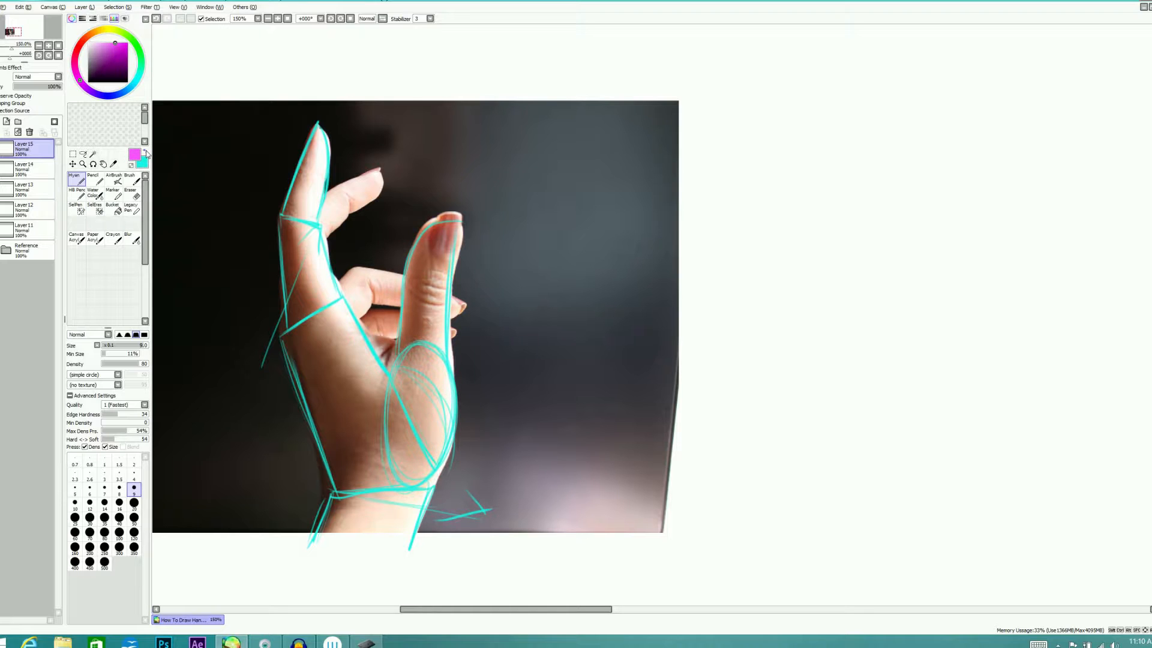
pyautogui.moveTo(325, 201)
pyautogui.mouseDown()
pyautogui.moveTo(377, 171)
pyautogui.moveTo(376, 194)
pyautogui.moveTo(376, 178)
pyautogui.moveTo(343, 228)
pyautogui.mouseUp()
pyautogui.moveTo(377, 174)
pyautogui.mouseDown()
pyautogui.moveTo(321, 244)
pyautogui.moveTo(367, 201)
pyautogui.mouseUp()
pyautogui.moveTo(353, 270)
pyautogui.mouseDown()
pyautogui.moveTo(335, 282)
pyautogui.moveTo(371, 294)
pyautogui.moveTo(358, 309)
pyautogui.moveTo(410, 282)
pyautogui.moveTo(400, 308)
pyautogui.moveTo(362, 310)
pyautogui.moveTo(400, 336)
pyautogui.mouseUp()
pyautogui.hotkey('ctrl', 'z')
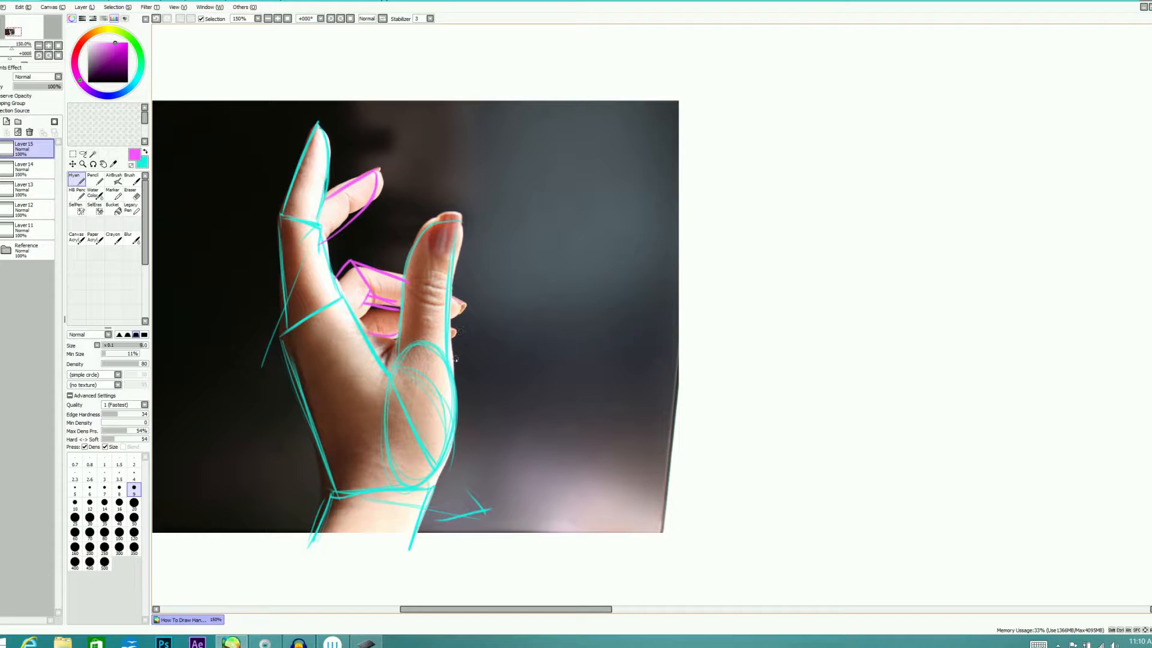
# Hide the Reference folder to examine the traced construction alone, and show the photo again
pyautogui.click(2, 255)
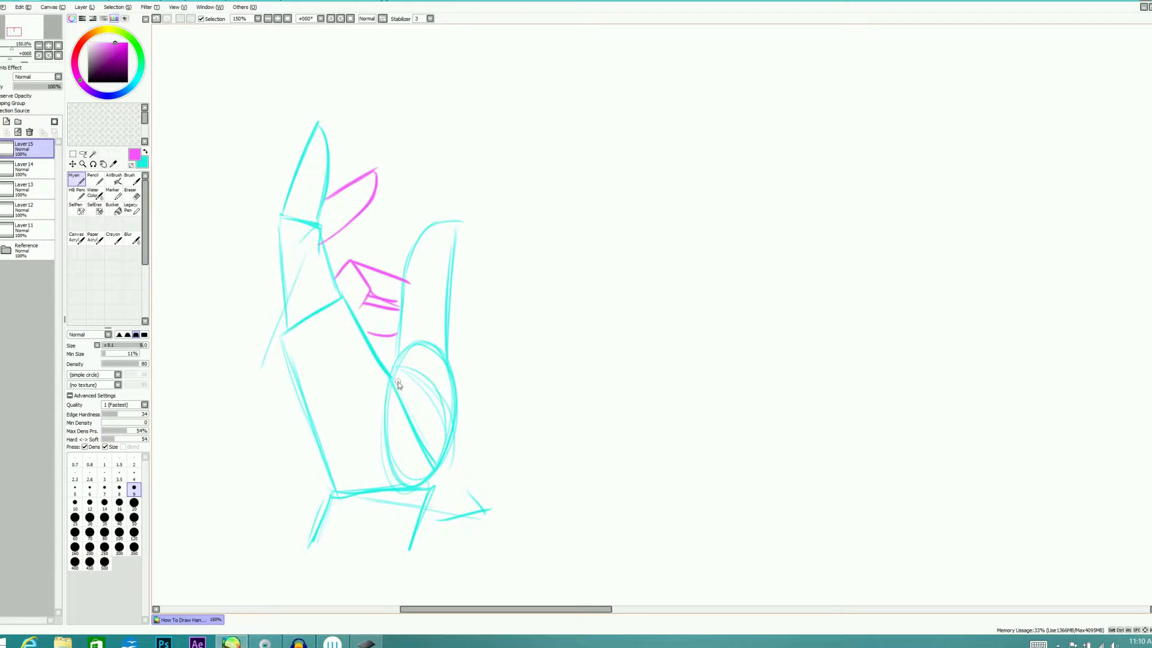
pyautogui.moveTo(422, 304); pyautogui.dragTo(446, 293)
pyautogui.click(2, 248)
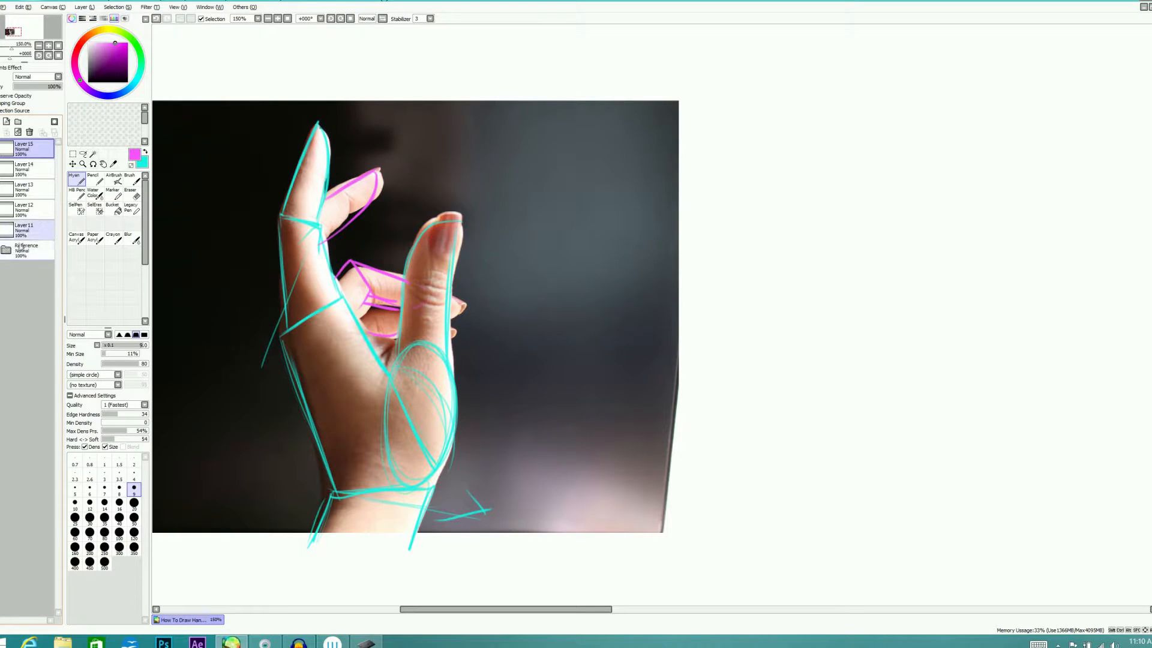
# Hide the tracing on Layer15 and sketch a freehand wrist block in cyan on a new layer beside the photo
pyautogui.click(2, 149)
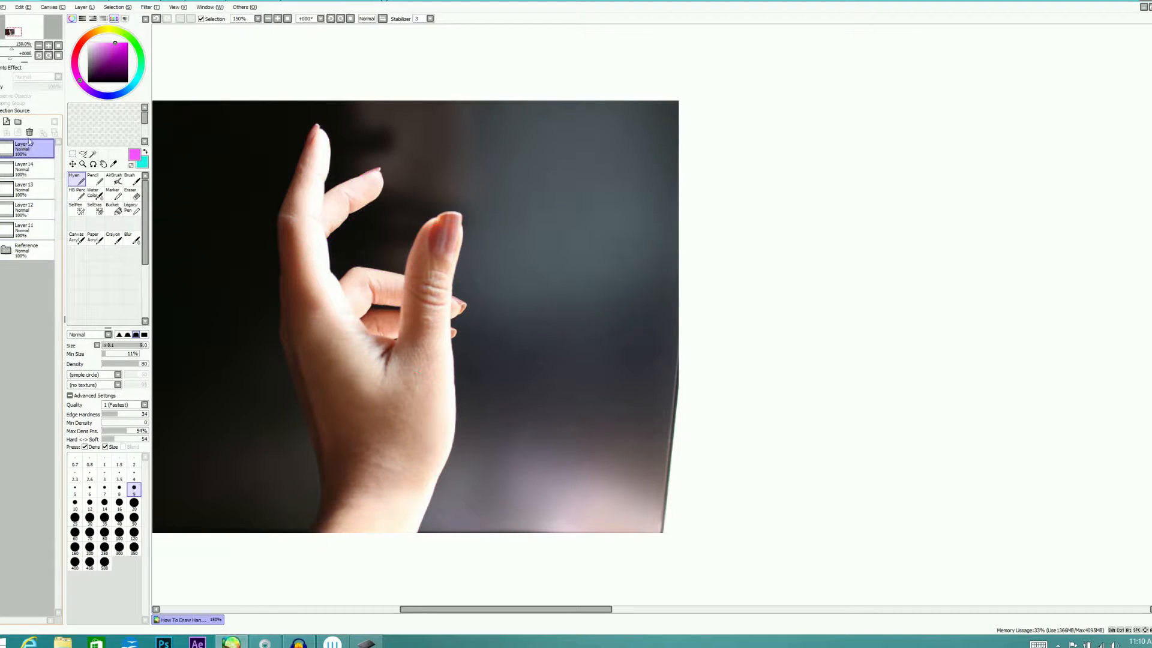
pyautogui.click(6, 121)
pyautogui.click(145, 152)
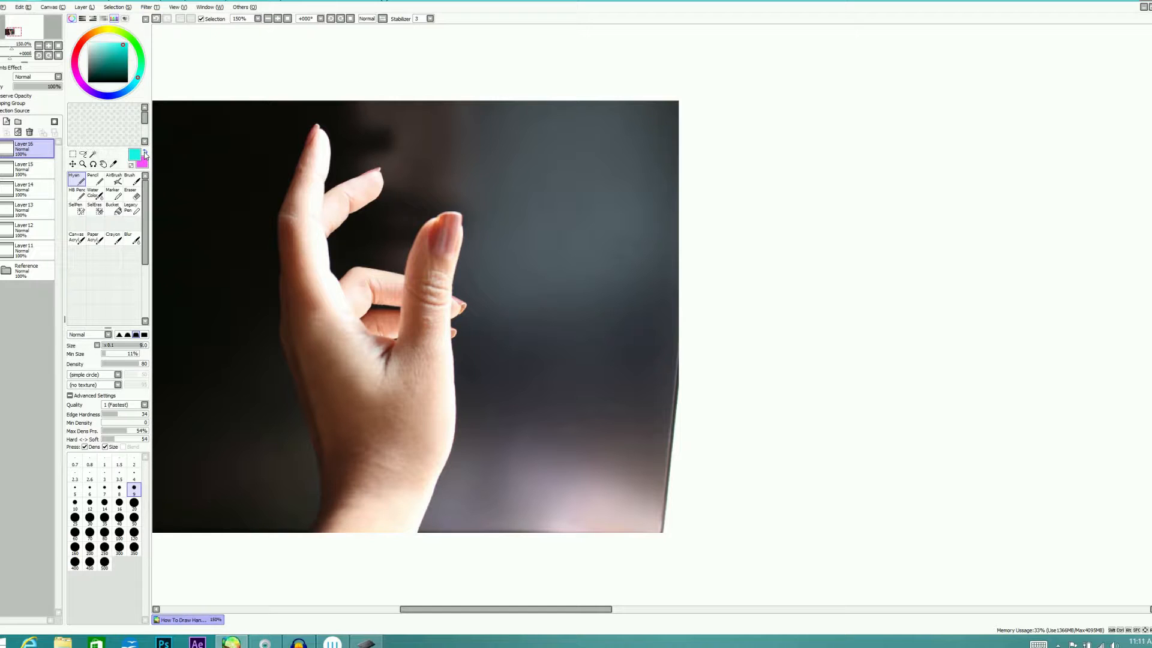
pyautogui.moveTo(804, 522)
pyautogui.mouseDown()
pyautogui.moveTo(818, 492)
pyautogui.moveTo(871, 491)
pyautogui.moveTo(820, 484)
pyautogui.moveTo(919, 497)
pyautogui.mouseUp()
pyautogui.moveTo(833, 484); pyautogui.dragTo(937, 486)
pyautogui.moveTo(827, 522); pyautogui.dragTo(923, 521)
pyautogui.moveTo(799, 511); pyautogui.dragTo(937, 516)
pyautogui.moveTo(828, 486)
pyautogui.mouseDown()
pyautogui.moveTo(805, 518)
pyautogui.moveTo(924, 492)
pyautogui.mouseUp()
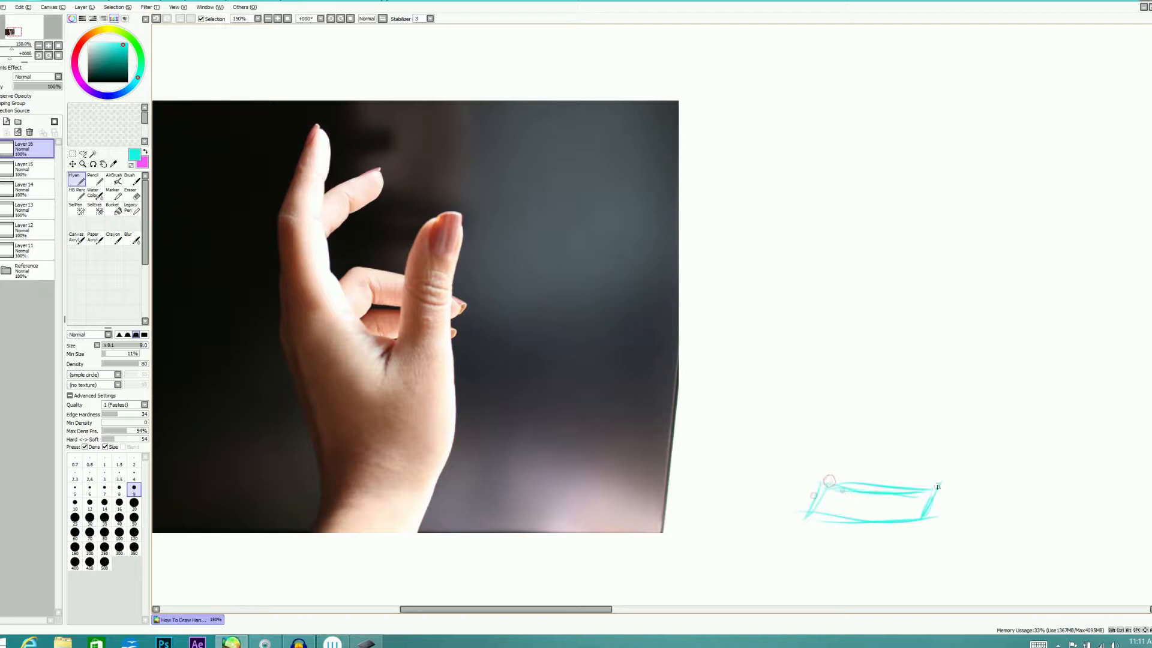
# Sketch the palm above the wrist block as a box leaning away from the thumb side with a slanted knuckle edge
pyautogui.keyDown('alt'); pyautogui.click(824, 466); pyautogui.keyUp('alt')
pyautogui.keyDown('alt'); pyautogui.click(867, 520); pyautogui.keyUp('alt')
pyautogui.moveTo(832, 481); pyautogui.dragTo(777, 368)
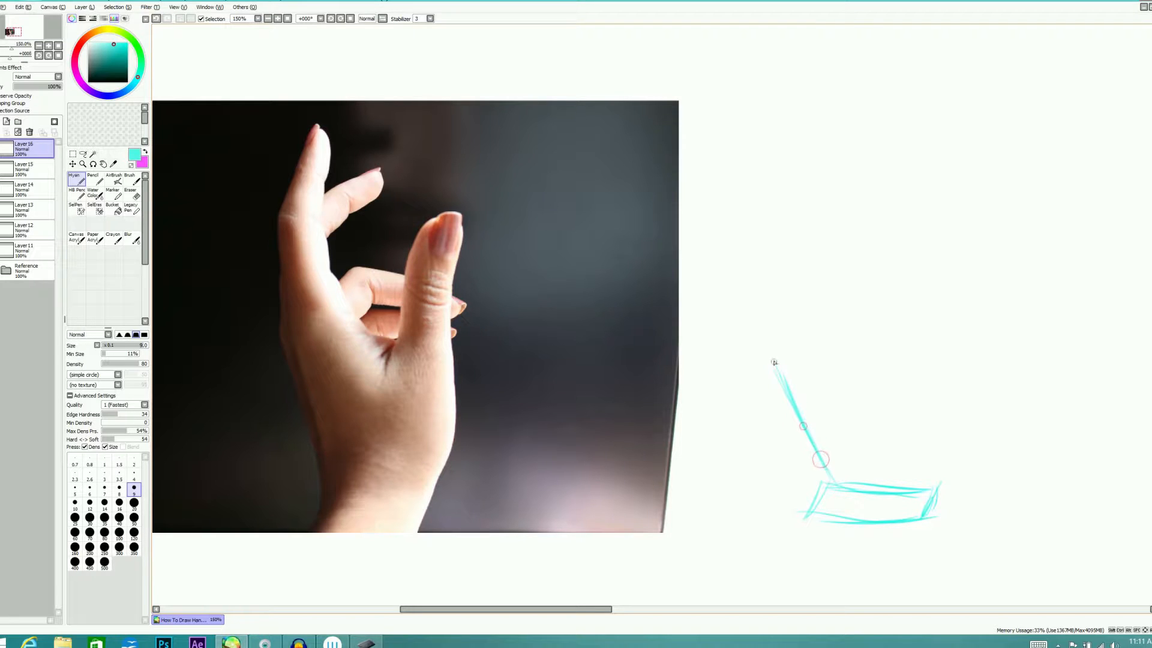
pyautogui.moveTo(776, 354)
pyautogui.mouseDown()
pyautogui.moveTo(819, 313)
pyautogui.moveTo(902, 439)
pyautogui.mouseUp()
pyautogui.moveTo(823, 312); pyautogui.dragTo(937, 487)
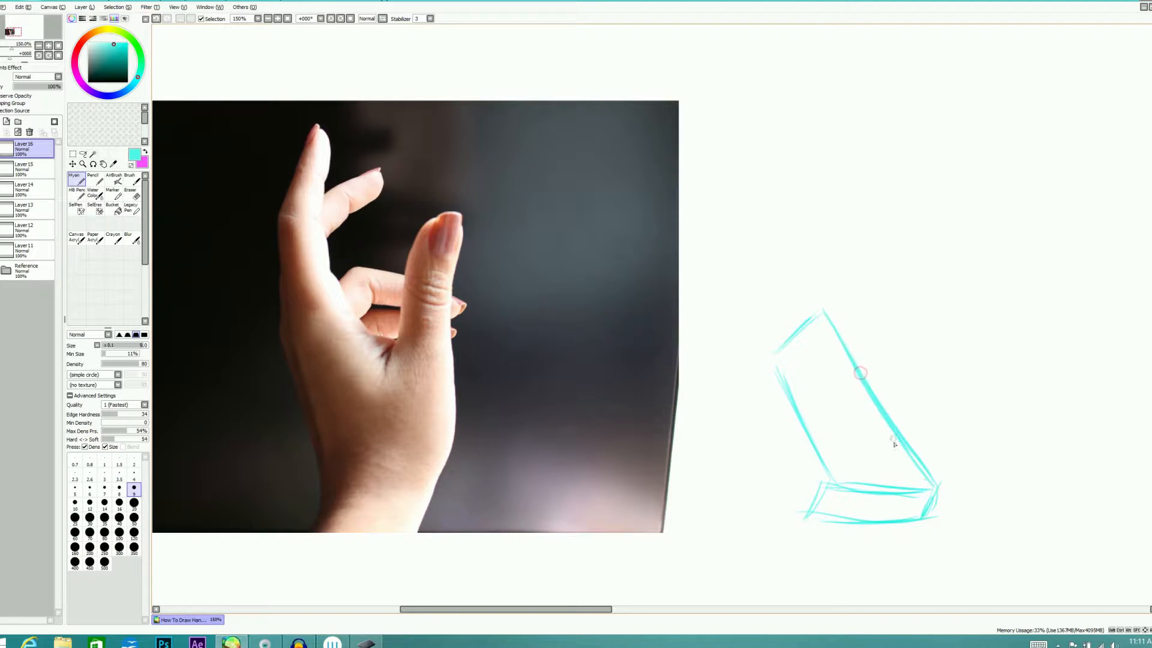
# Sketch the thumb with an oval base along the palm's inner edge and a tapered upright tip
pyautogui.moveTo(891, 447)
pyautogui.mouseDown()
pyautogui.moveTo(934, 383)
pyautogui.moveTo(925, 486)
pyautogui.moveTo(902, 478)
pyautogui.moveTo(911, 368)
pyautogui.moveTo(905, 435)
pyautogui.moveTo(893, 365)
pyautogui.moveTo(950, 291)
pyautogui.mouseUp()
pyautogui.moveTo(950, 290); pyautogui.dragTo(948, 412)
pyautogui.moveTo(948, 408); pyautogui.dragTo(952, 286)
pyautogui.moveTo(953, 286)
pyautogui.mouseDown()
pyautogui.moveTo(920, 304)
pyautogui.moveTo(901, 383)
pyautogui.mouseUp()
pyautogui.moveTo(919, 309)
pyautogui.mouseDown()
pyautogui.moveTo(896, 398)
pyautogui.moveTo(906, 351)
pyautogui.moveTo(950, 292)
pyautogui.mouseUp()
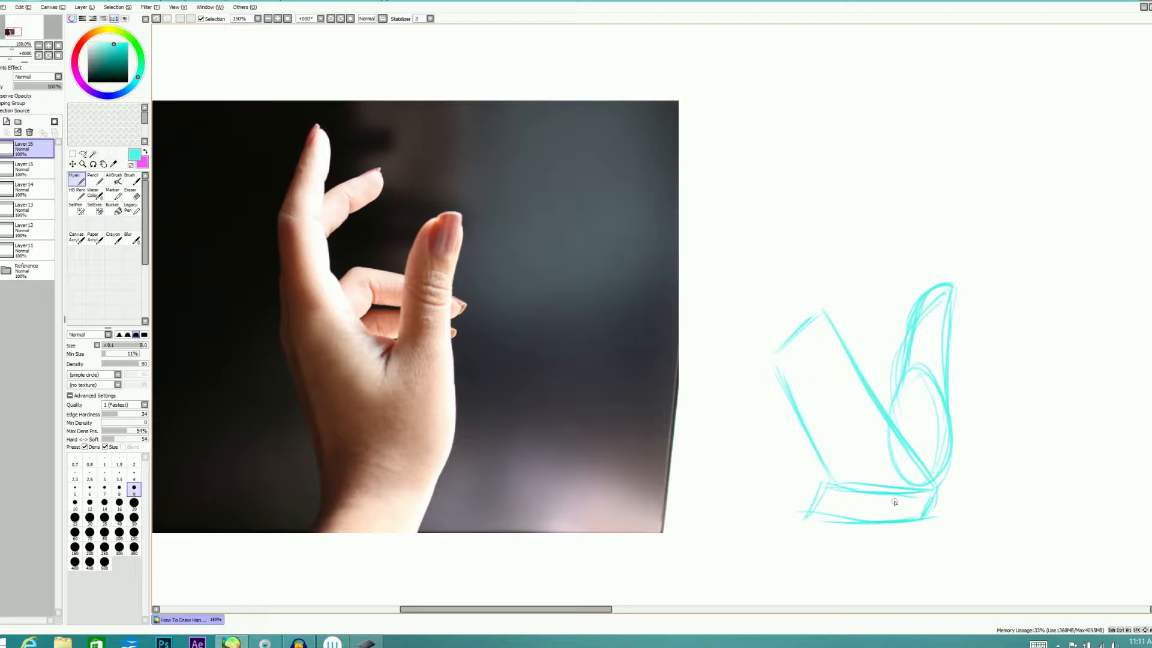
# Sketch the index finger above the knuckle edge as an upright block topped by a pointed, tilted tip
pyautogui.moveTo(774, 359)
pyautogui.mouseDown()
pyautogui.moveTo(775, 263)
pyautogui.moveTo(786, 251)
pyautogui.moveTo(816, 250)
pyautogui.moveTo(816, 308)
pyautogui.mouseUp()
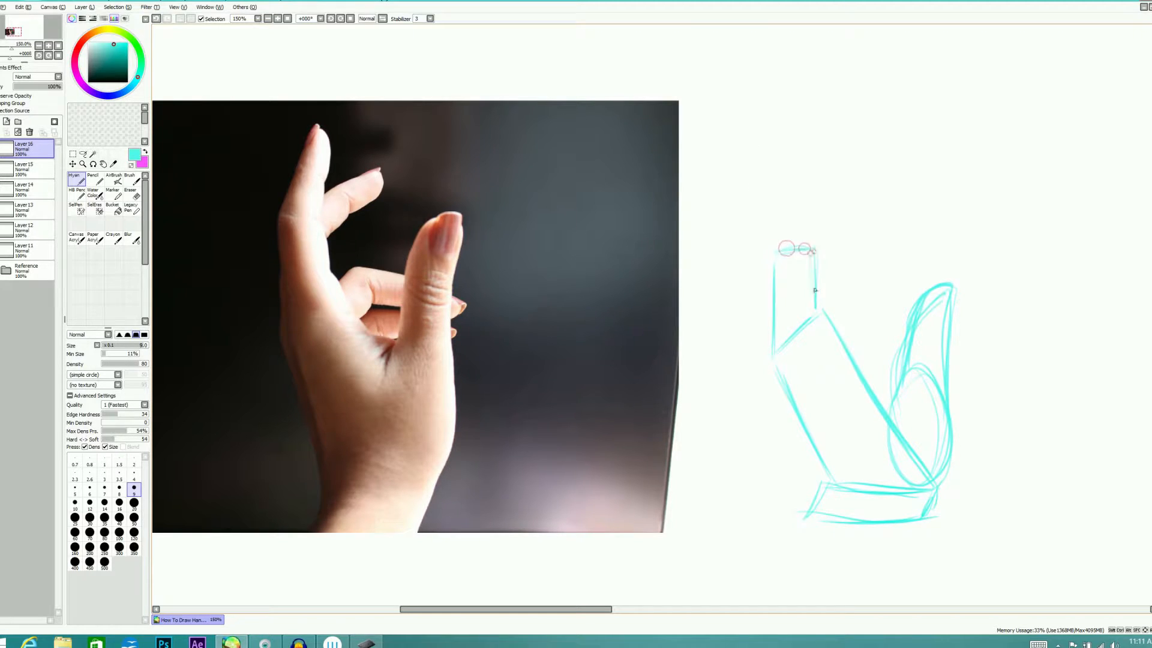
pyautogui.moveTo(775, 247)
pyautogui.mouseDown()
pyautogui.moveTo(811, 168)
pyautogui.moveTo(822, 188)
pyautogui.moveTo(811, 245)
pyautogui.mouseUp()
pyautogui.moveTo(820, 177)
pyautogui.mouseDown()
pyautogui.moveTo(809, 250)
pyautogui.moveTo(816, 159)
pyautogui.moveTo(780, 243)
pyautogui.mouseUp()
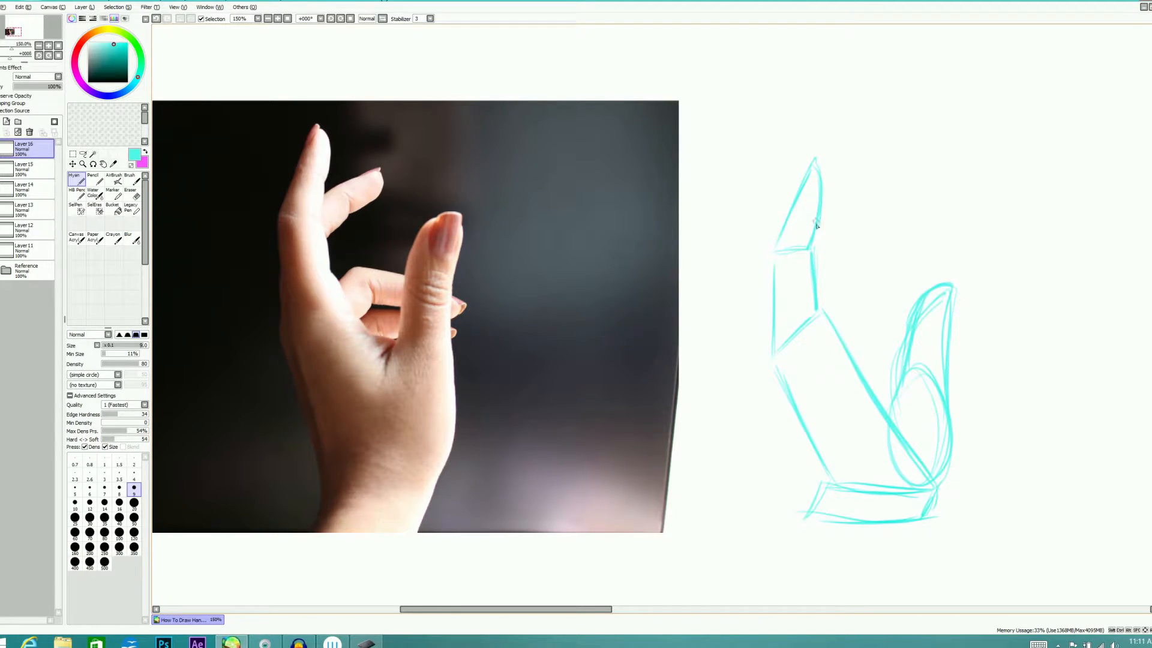
# Sketch the middle finger's tip behind the index finger and the curled fingers between the palm and thumb
pyautogui.moveTo(811, 245)
pyautogui.mouseDown()
pyautogui.moveTo(870, 203)
pyautogui.moveTo(855, 237)
pyautogui.moveTo(822, 258)
pyautogui.moveTo(860, 243)
pyautogui.moveTo(820, 268)
pyautogui.mouseUp()
pyautogui.moveTo(874, 215)
pyautogui.mouseDown()
pyautogui.moveTo(822, 280)
pyautogui.moveTo(870, 210)
pyautogui.moveTo(839, 231)
pyautogui.mouseUp()
pyautogui.moveTo(850, 278)
pyautogui.mouseDown()
pyautogui.moveTo(823, 292)
pyautogui.moveTo(850, 278)
pyautogui.moveTo(909, 308)
pyautogui.mouseUp()
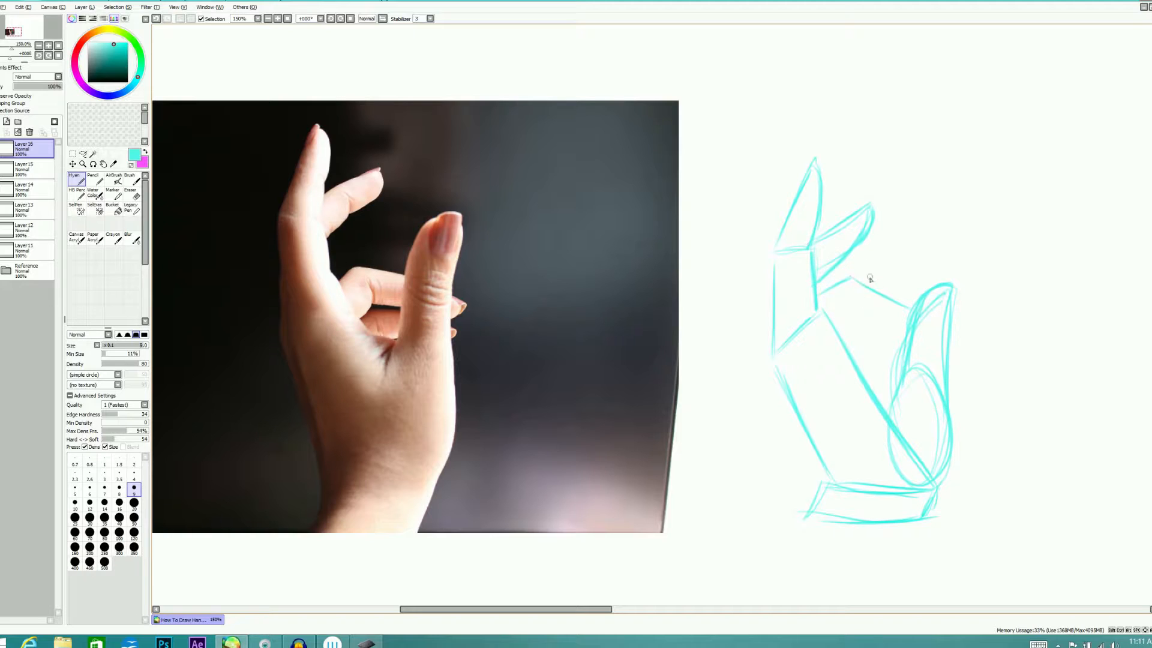
pyautogui.moveTo(843, 320)
pyautogui.mouseDown()
pyautogui.moveTo(912, 324)
pyautogui.moveTo(828, 319)
pyautogui.moveTo(908, 337)
pyautogui.moveTo(867, 322)
pyautogui.moveTo(918, 327)
pyautogui.mouseUp()
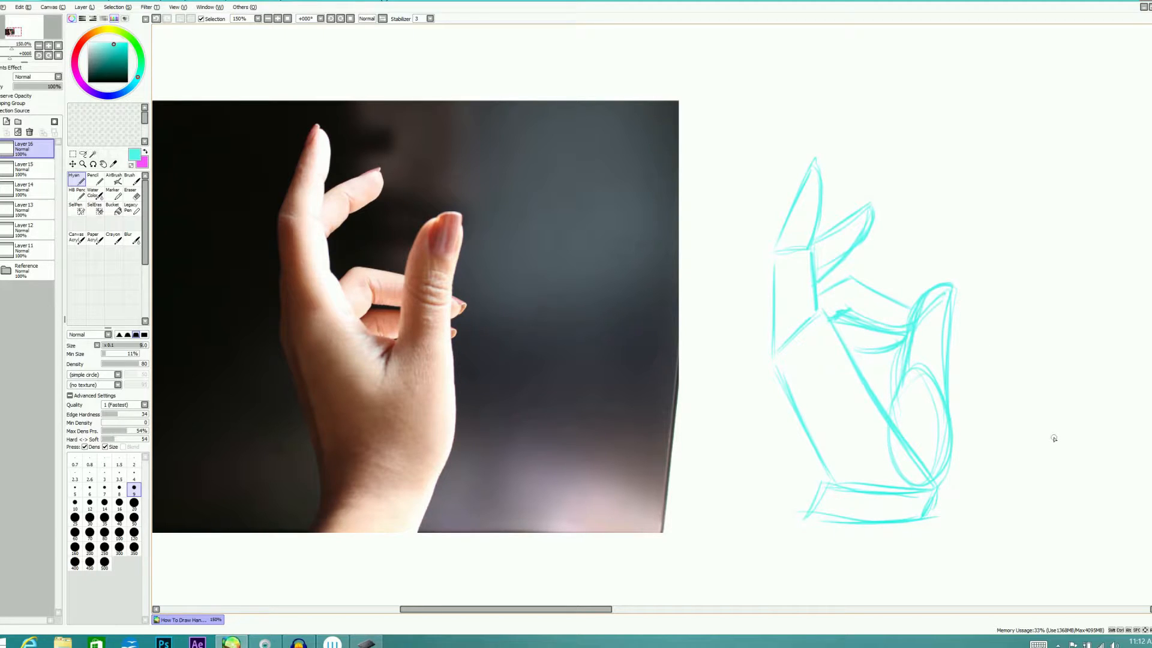
# Strengthen the web between the thumb and palm, and erase the stray strokes at the curled fingers' base
pyautogui.moveTo(885, 405); pyautogui.dragTo(903, 370)
pyautogui.moveTo(944, 414); pyautogui.dragTo(941, 424)
pyautogui.press('e')
pyautogui.moveTo(832, 295); pyautogui.dragTo(846, 303)
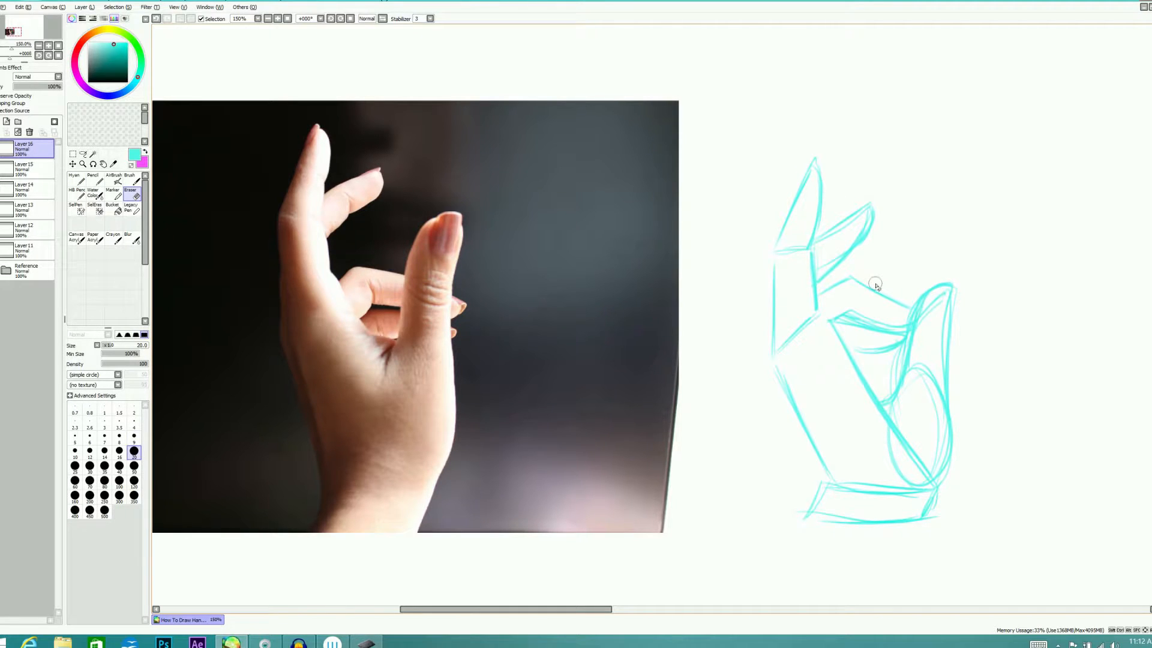
pyautogui.press('n')
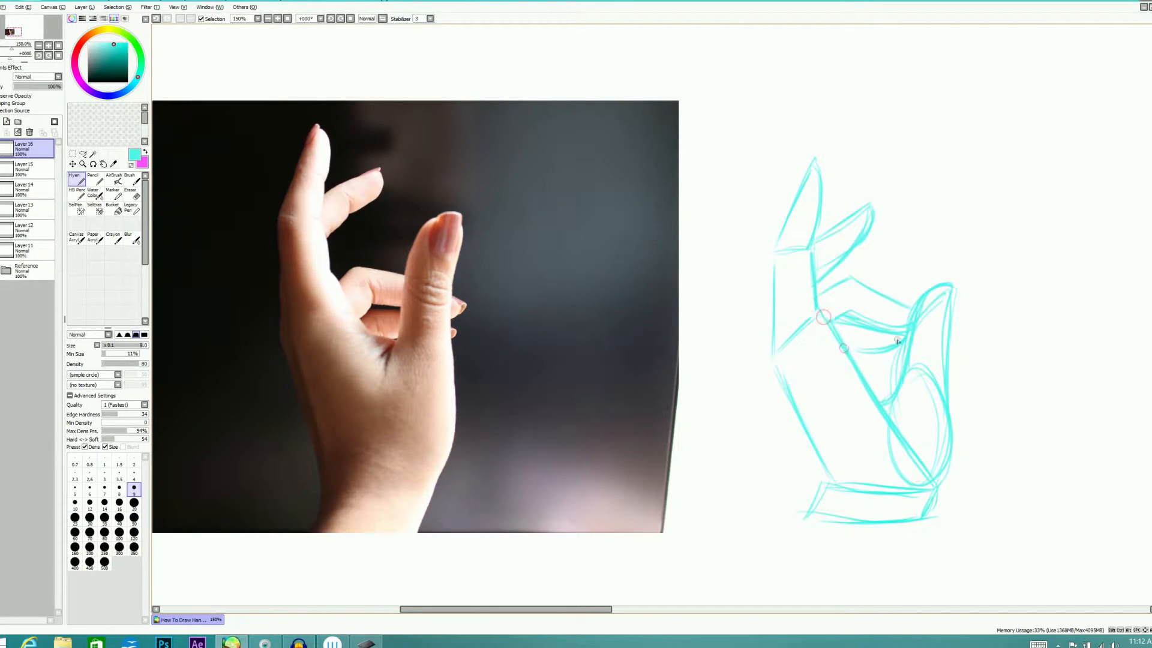
pyautogui.moveTo(745, 366); pyautogui.dragTo(754, 345)
pyautogui.press('x')
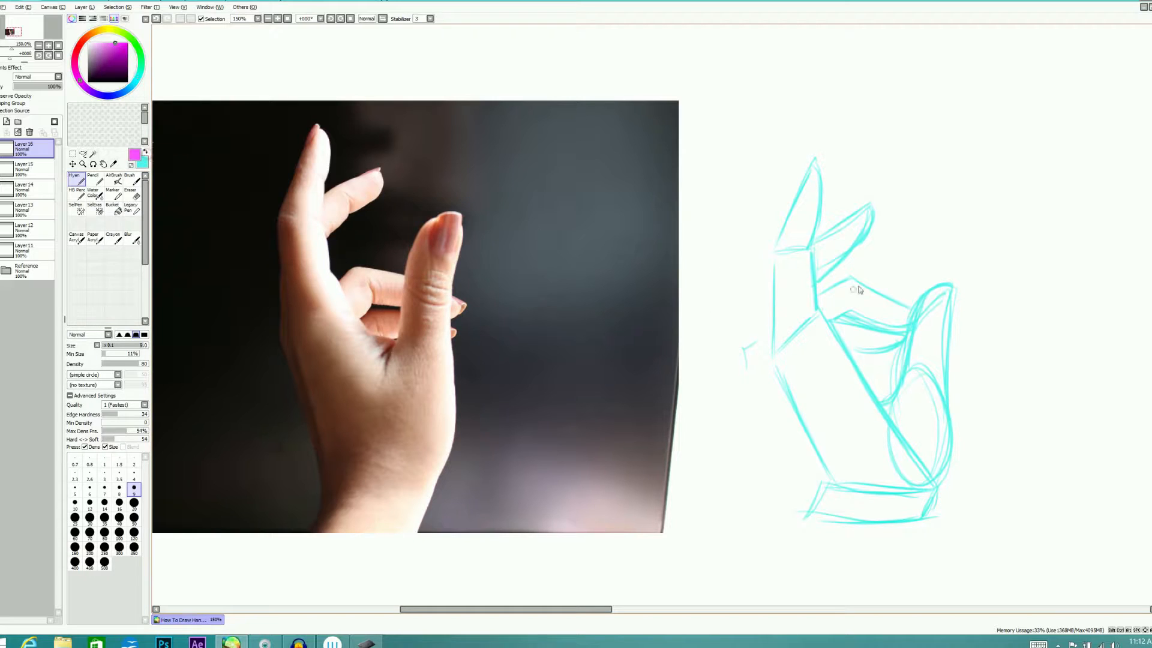
pyautogui.moveTo(739, 354)
pyautogui.mouseDown()
pyautogui.moveTo(838, 326)
pyautogui.moveTo(732, 401)
pyautogui.mouseUp()
pyautogui.moveTo(823, 298); pyautogui.dragTo(840, 327)
pyautogui.moveTo(735, 367); pyautogui.dragTo(746, 390)
pyautogui.moveTo(781, 345); pyautogui.dragTo(822, 307)
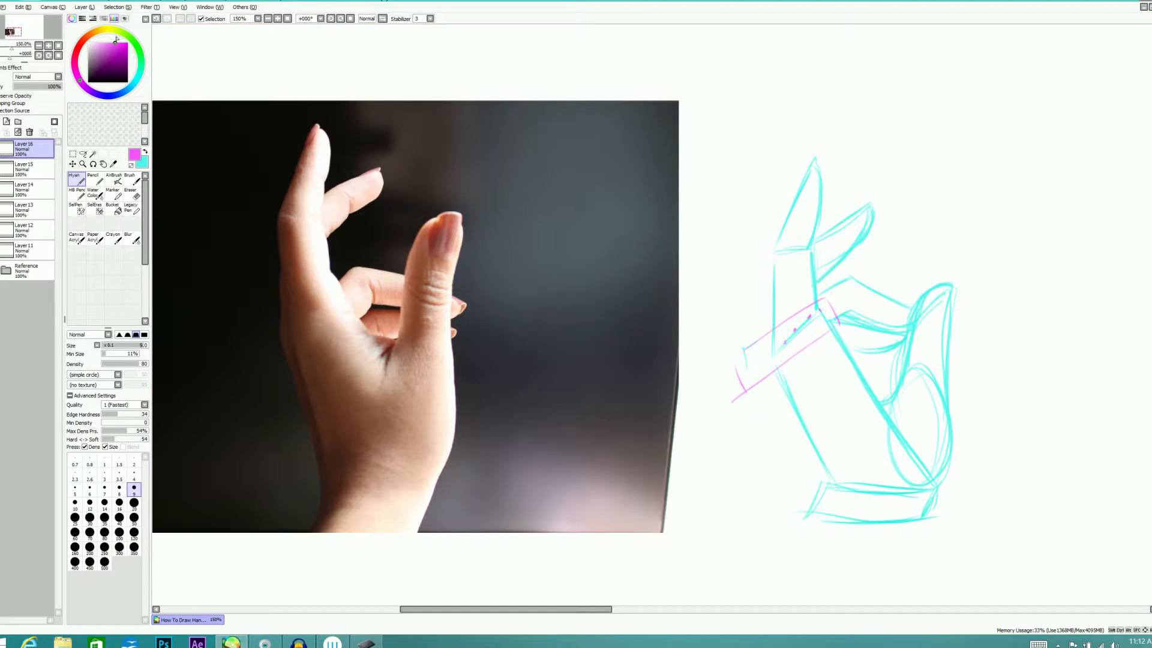
pyautogui.hotkey('ctrl', 'z')
pyautogui.hotkey('ctrl', 'z')
pyautogui.hotkey('ctrl', 'z')
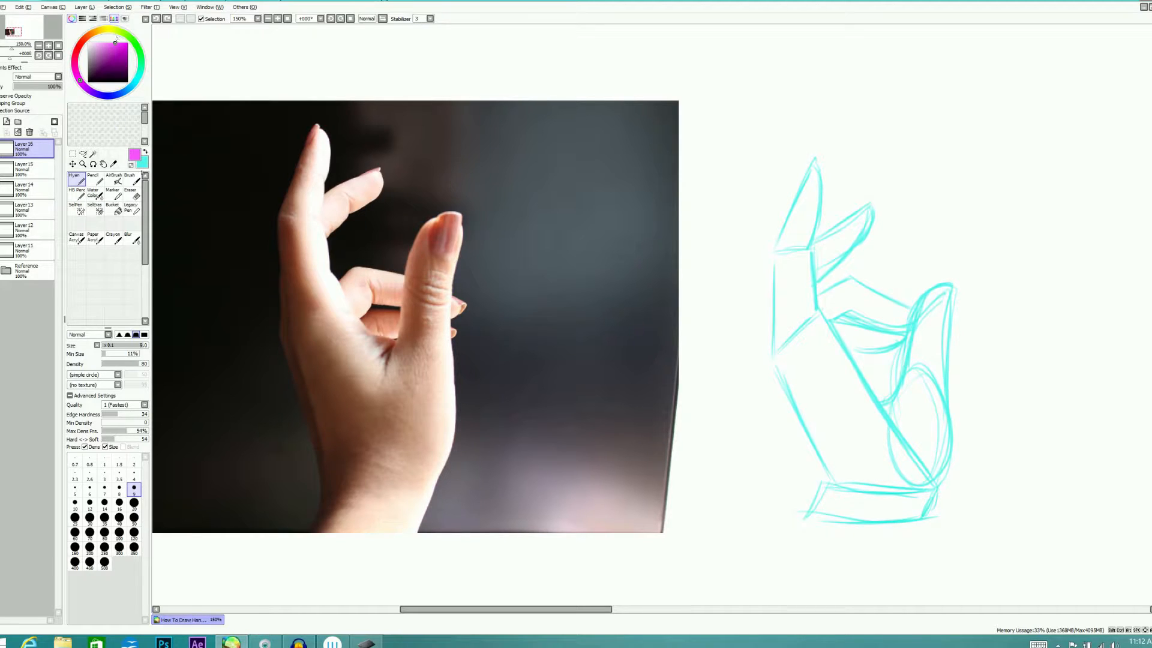
# In the blank area beside the freehand hand, sketch a magenta forearm ending in a wrist oval, with a long curved line alongside
pyautogui.moveTo(607, 609); pyautogui.dragTo(725, 610)
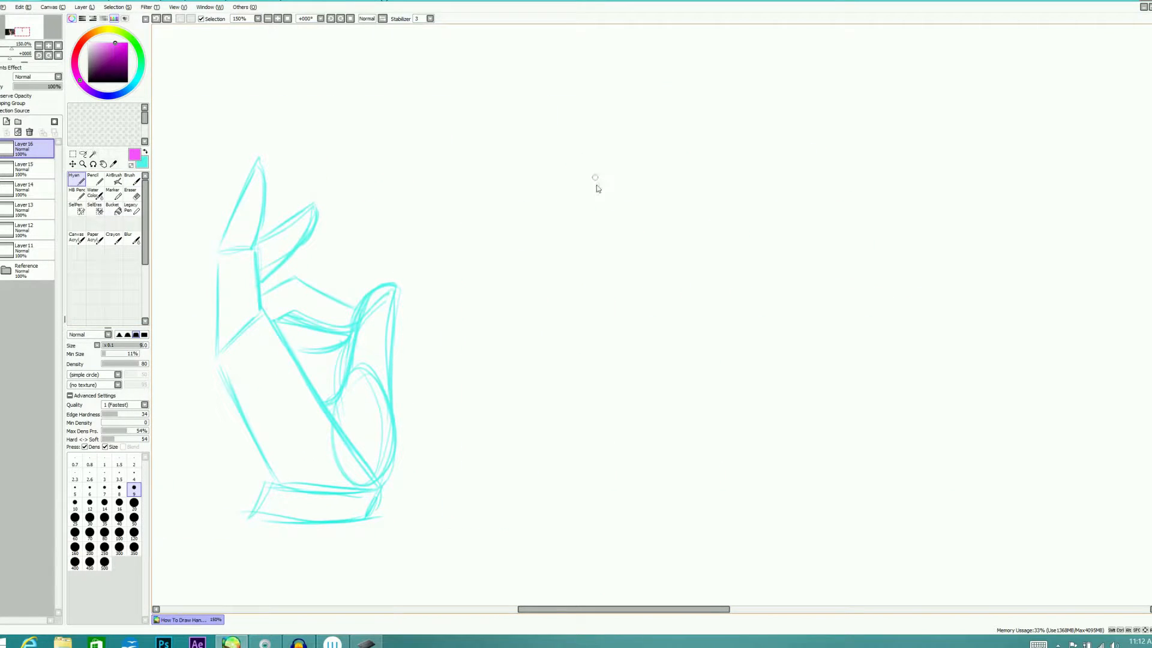
pyautogui.moveTo(630, 207)
pyautogui.mouseDown()
pyautogui.moveTo(588, 191)
pyautogui.moveTo(588, 92)
pyautogui.mouseUp()
pyautogui.moveTo(641, 188); pyautogui.dragTo(663, 70)
pyautogui.moveTo(652, 121); pyautogui.dragTo(639, 189)
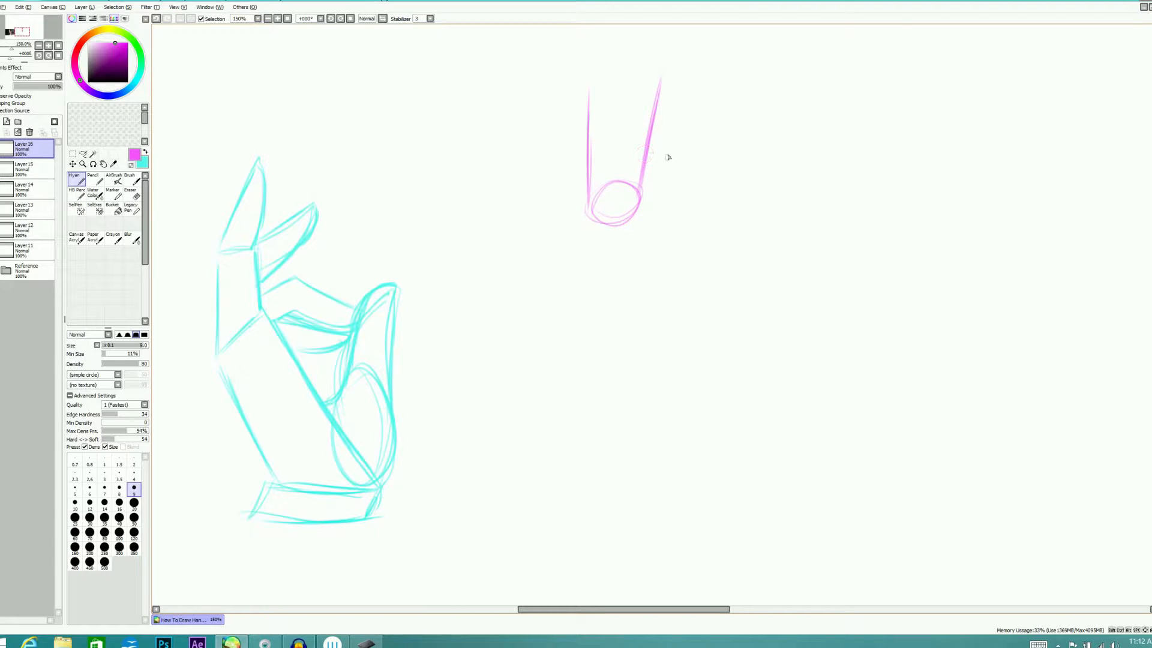
pyautogui.moveTo(676, 146); pyautogui.dragTo(690, 377)
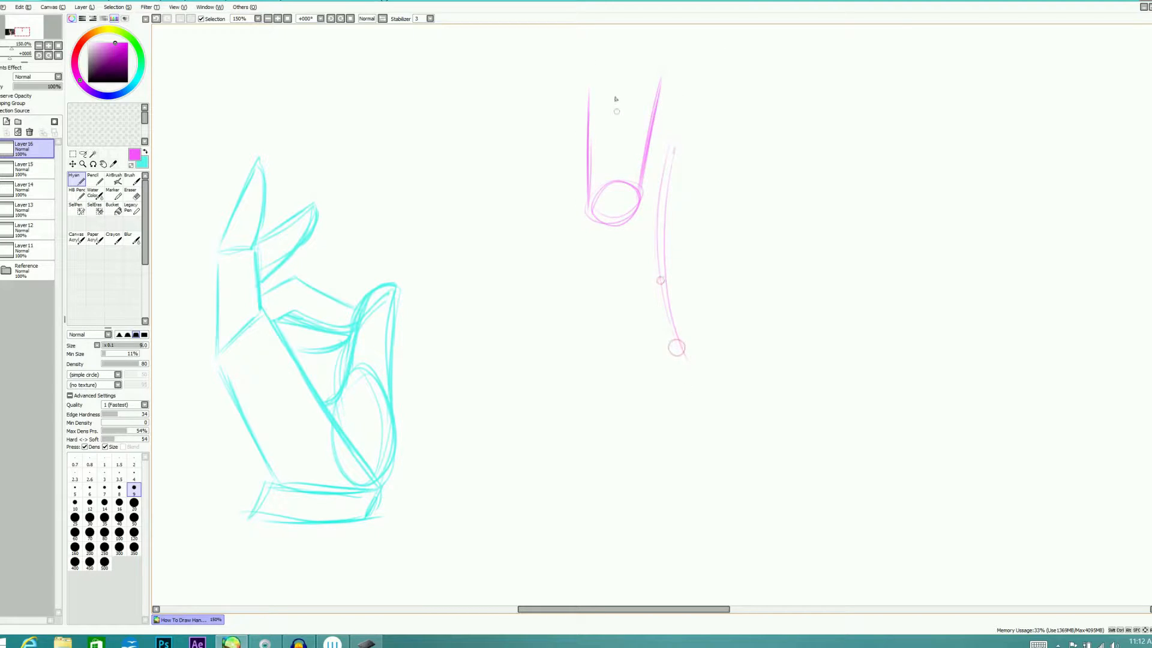
# Sketch the palm of the hanging hand below the wrist oval, with a pointed thumb and a slanted knuckle edge
pyautogui.moveTo(586, 217); pyautogui.dragTo(597, 320)
pyautogui.moveTo(641, 201)
pyautogui.mouseDown()
pyautogui.moveTo(648, 280)
pyautogui.moveTo(621, 213)
pyautogui.moveTo(636, 259)
pyautogui.moveTo(629, 188)
pyautogui.moveTo(656, 250)
pyautogui.moveTo(653, 297)
pyautogui.moveTo(629, 254)
pyautogui.mouseUp()
pyautogui.moveTo(650, 298)
pyautogui.mouseDown()
pyautogui.moveTo(633, 275)
pyautogui.moveTo(655, 298)
pyautogui.mouseUp()
pyautogui.moveTo(654, 298)
pyautogui.mouseDown()
pyautogui.moveTo(654, 264)
pyautogui.moveTo(654, 298)
pyautogui.moveTo(599, 328)
pyautogui.mouseUp()
pyautogui.moveTo(599, 327); pyautogui.dragTo(626, 304)
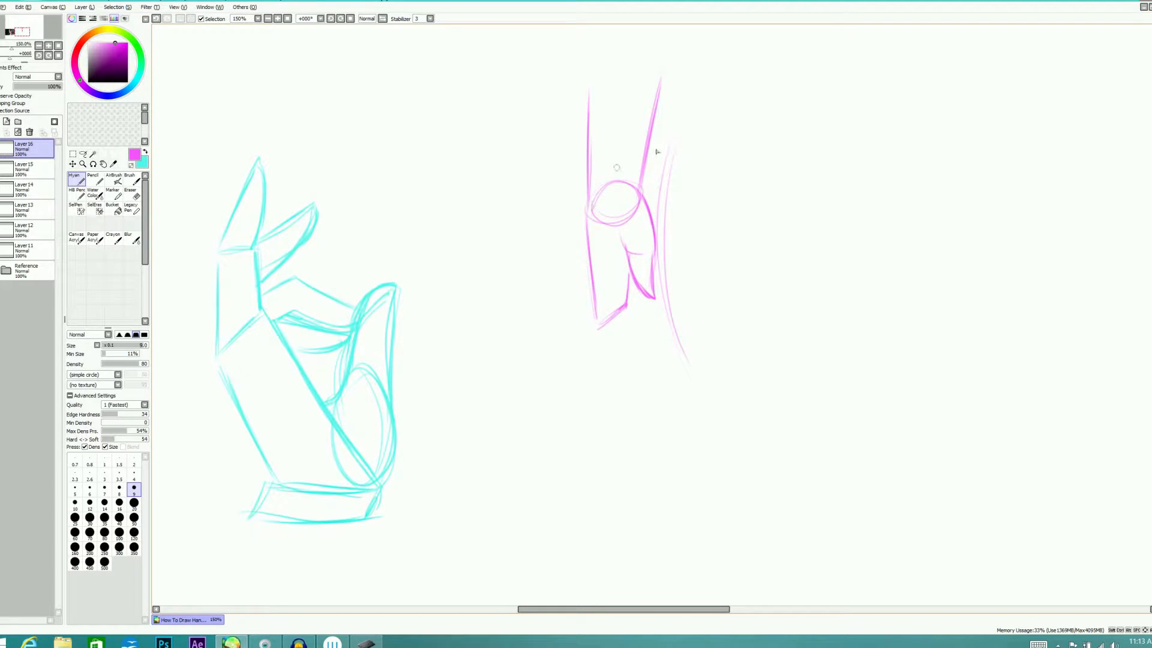
pyautogui.moveTo(600, 328); pyautogui.dragTo(621, 379)
pyautogui.moveTo(600, 330); pyautogui.dragTo(626, 386)
pyautogui.moveTo(628, 308); pyautogui.dragTo(652, 408)
pyautogui.moveTo(633, 358)
pyautogui.mouseDown()
pyautogui.moveTo(651, 406)
pyautogui.moveTo(628, 331)
pyautogui.mouseUp()
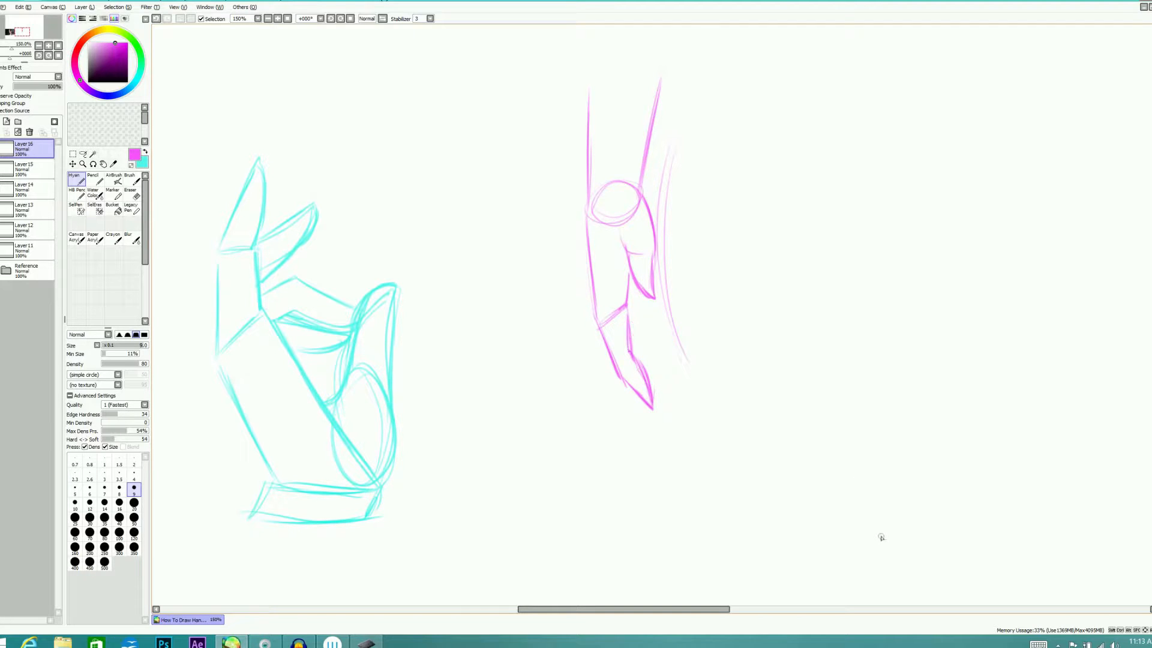
pyautogui.press('e')
pyautogui.moveTo(630, 313)
pyautogui.mouseDown()
pyautogui.moveTo(653, 376)
pyautogui.moveTo(651, 414)
pyautogui.moveTo(638, 372)
pyautogui.moveTo(623, 388)
pyautogui.moveTo(625, 341)
pyautogui.mouseUp()
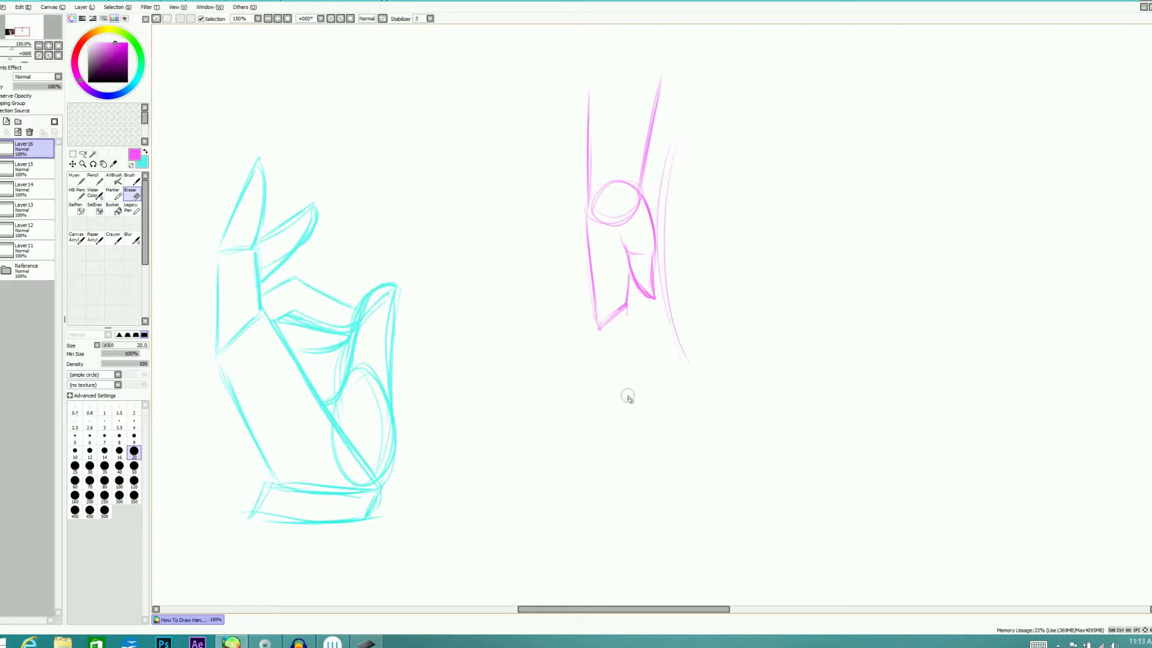
# Sketch the hanging hand's bent fingers with curled tips below the knuckle edge, and add a curved cuff around its wrist
pyautogui.press('n')
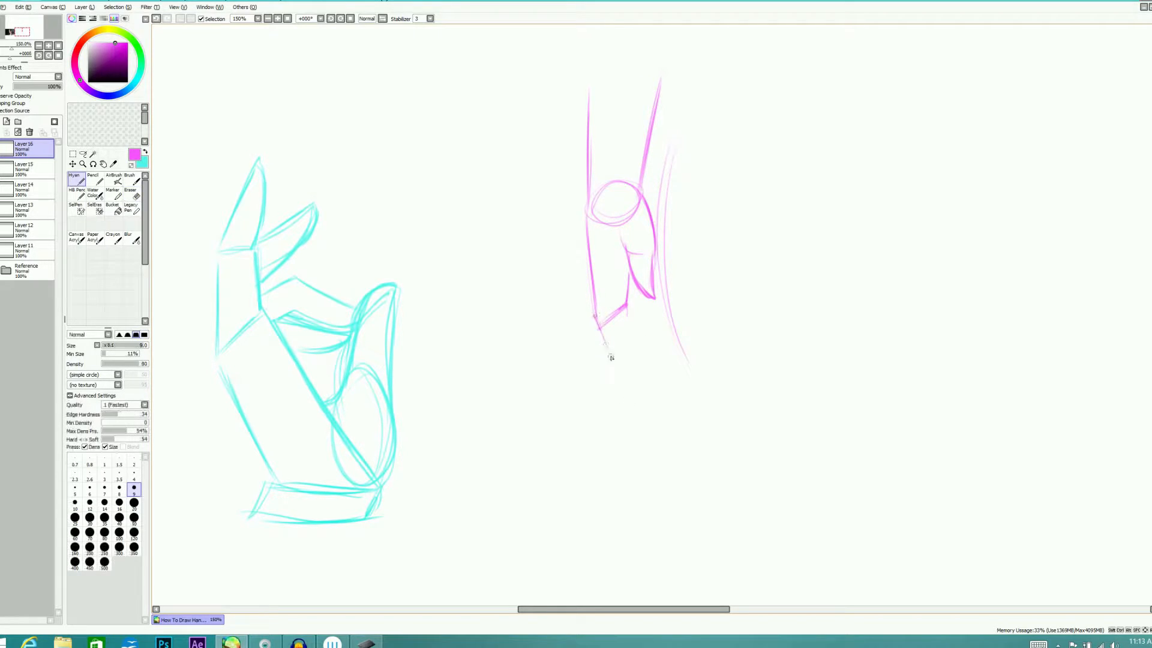
pyautogui.moveTo(597, 324)
pyautogui.mouseDown()
pyautogui.moveTo(642, 397)
pyautogui.moveTo(643, 377)
pyautogui.moveTo(645, 402)
pyautogui.moveTo(627, 288)
pyautogui.mouseUp()
pyautogui.moveTo(648, 383)
pyautogui.mouseDown()
pyautogui.moveTo(656, 393)
pyautogui.moveTo(652, 362)
pyautogui.moveTo(657, 384)
pyautogui.mouseUp()
pyautogui.moveTo(629, 336); pyautogui.dragTo(656, 375)
pyautogui.moveTo(640, 341)
pyautogui.mouseDown()
pyautogui.moveTo(658, 373)
pyautogui.moveTo(661, 360)
pyautogui.moveTo(661, 386)
pyautogui.moveTo(638, 316)
pyautogui.mouseUp()
pyautogui.press('e')
pyautogui.press('n')
pyautogui.moveTo(656, 394)
pyautogui.mouseDown()
pyautogui.moveTo(641, 358)
pyautogui.moveTo(654, 364)
pyautogui.mouseUp()
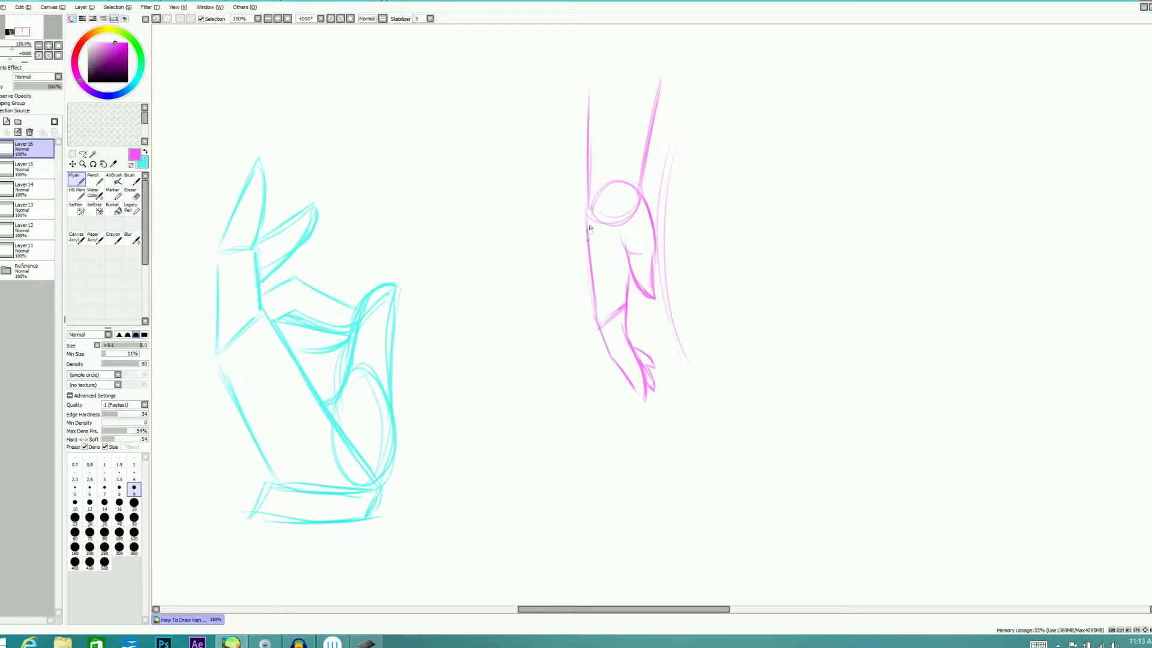
pyautogui.moveTo(576, 183)
pyautogui.mouseDown()
pyautogui.moveTo(644, 170)
pyautogui.moveTo(642, 203)
pyautogui.moveTo(648, 169)
pyautogui.moveTo(612, 183)
pyautogui.moveTo(584, 216)
pyautogui.mouseUp()
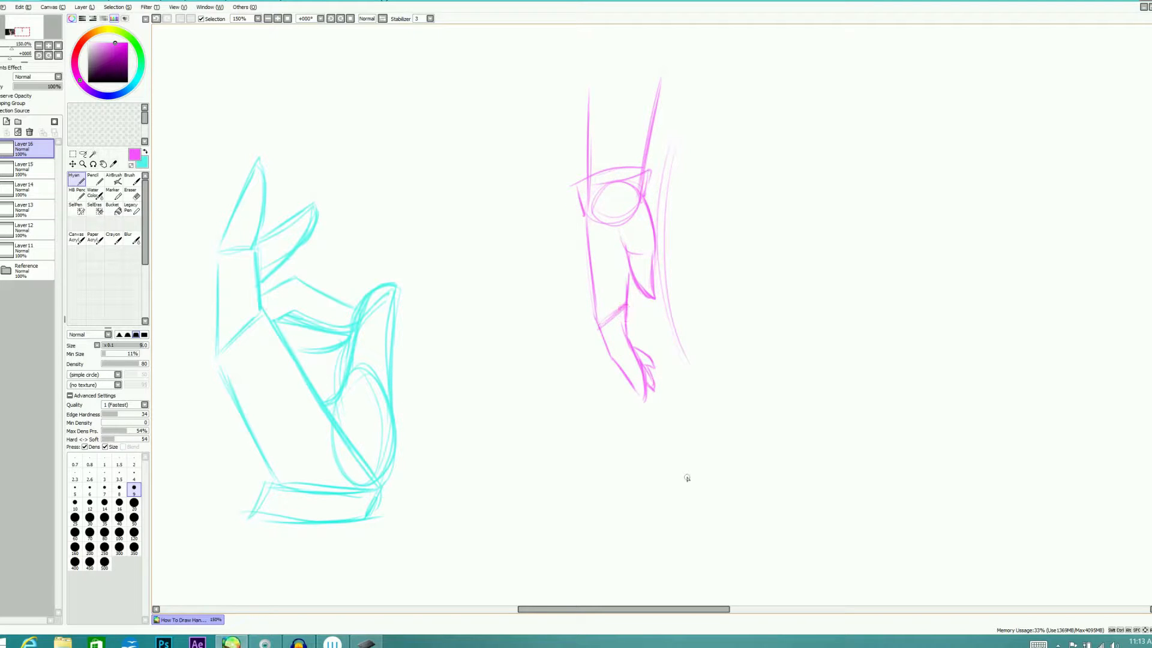
# Hide the current hand sketches and their reference photo, and show the next photo in the Reference folder
pyautogui.moveTo(724, 609); pyautogui.dragTo(570, 609)
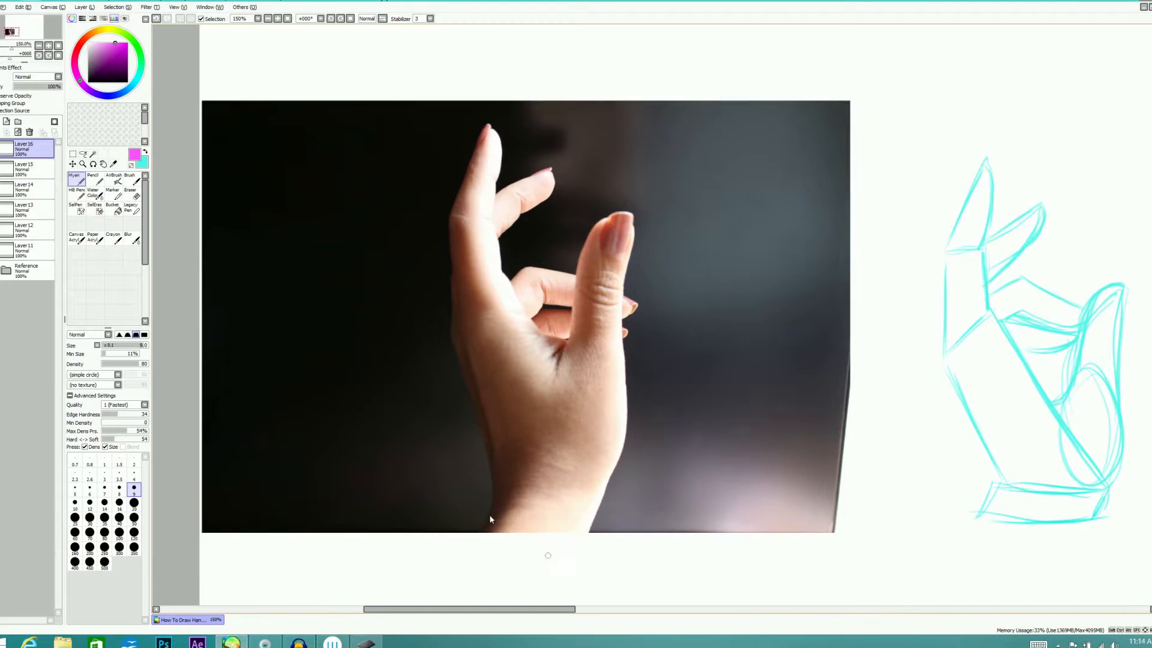
pyautogui.click(0, 144)
pyautogui.click(6, 271)
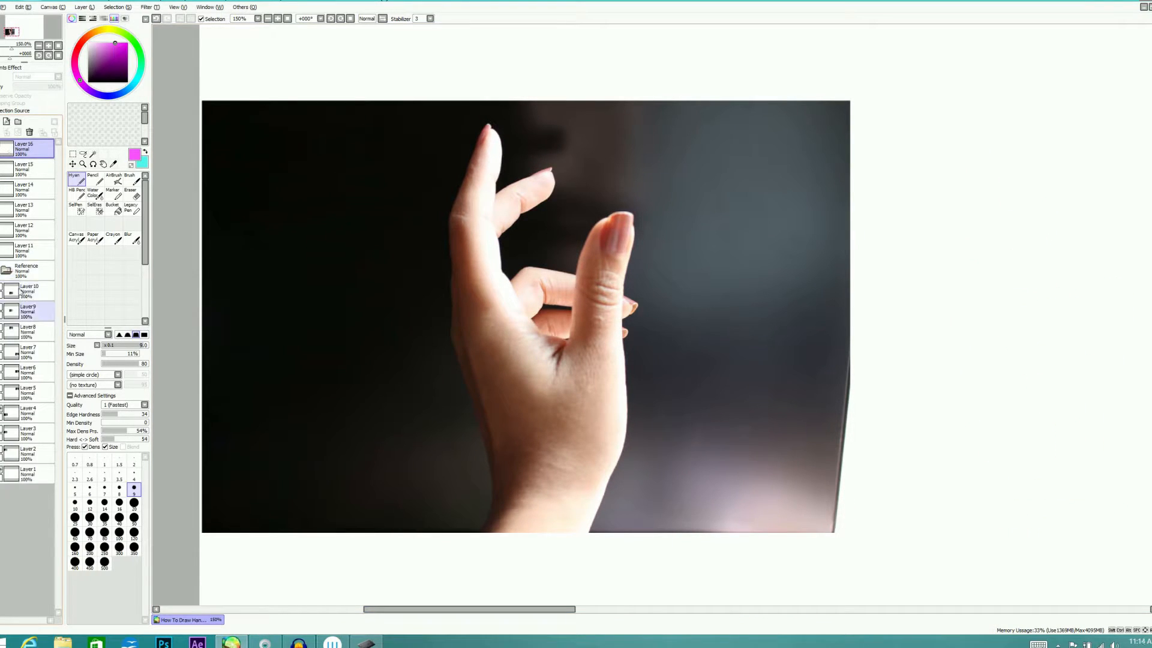
pyautogui.click(9, 271)
pyautogui.click(8, 412)
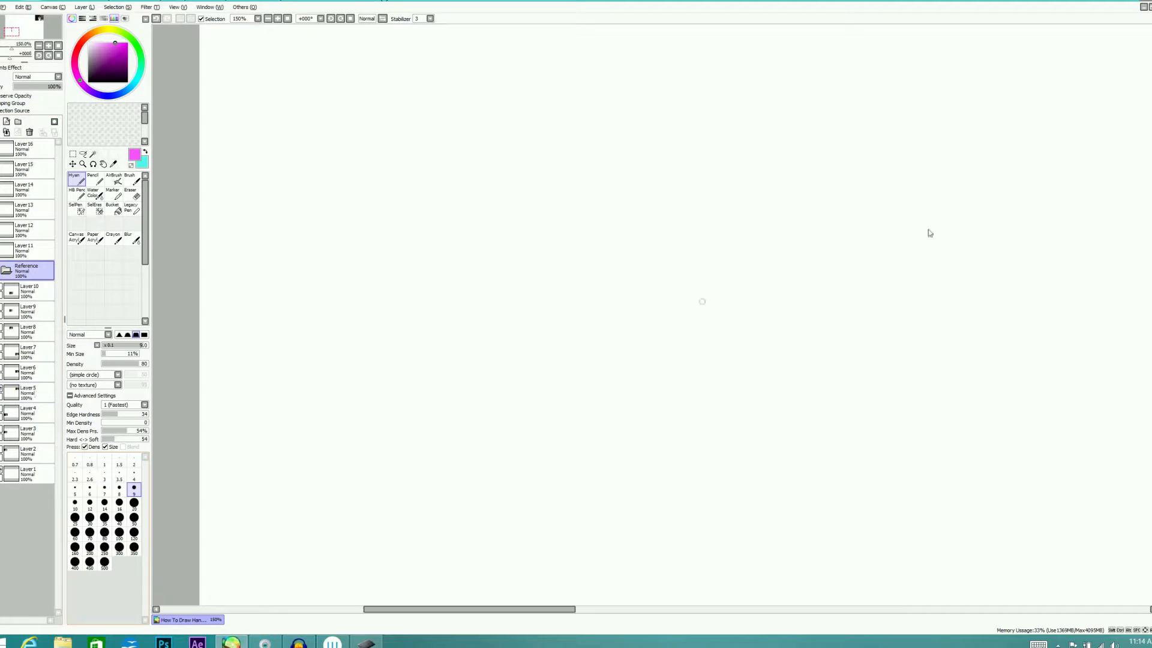
# Look over the canvas for the newly shown palm-side photo of a hand with curled fingers
pyautogui.scroll(4, 1147, 106)
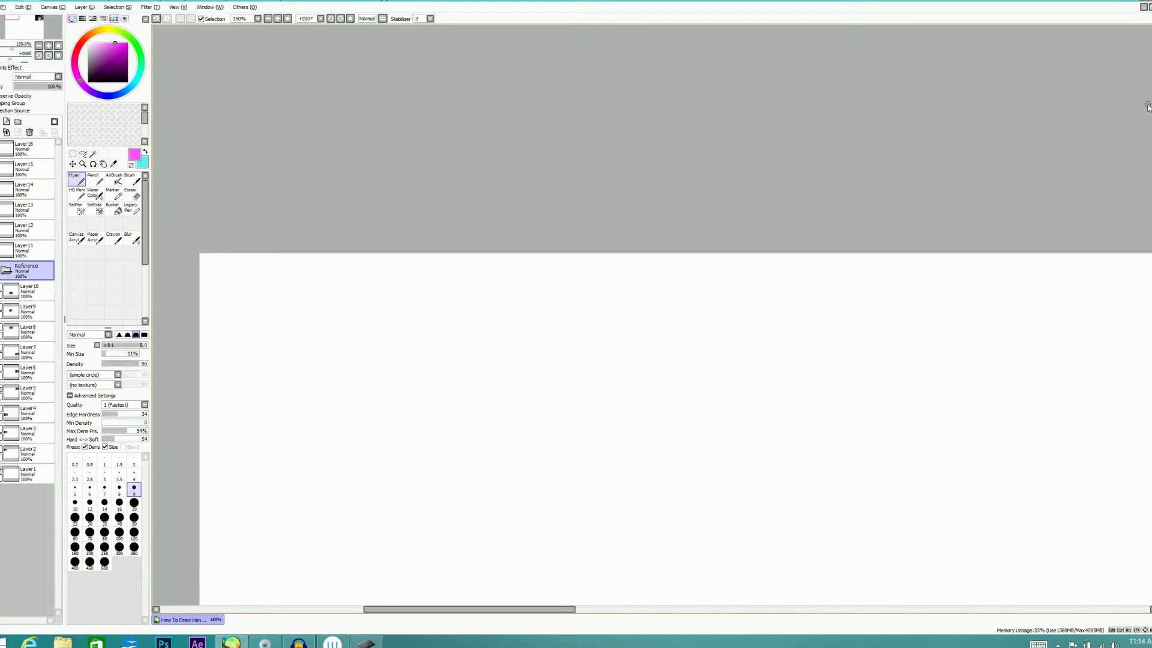
pyautogui.moveTo(566, 610); pyautogui.dragTo(528, 603)
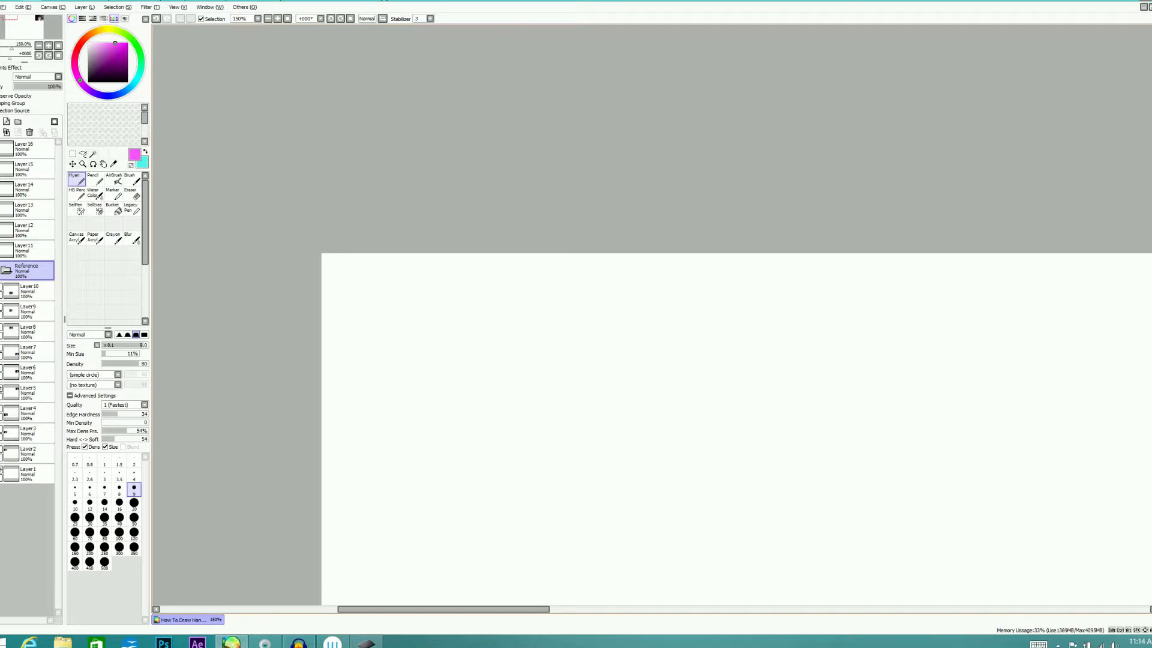
pyautogui.scroll(-5, 737, 318)
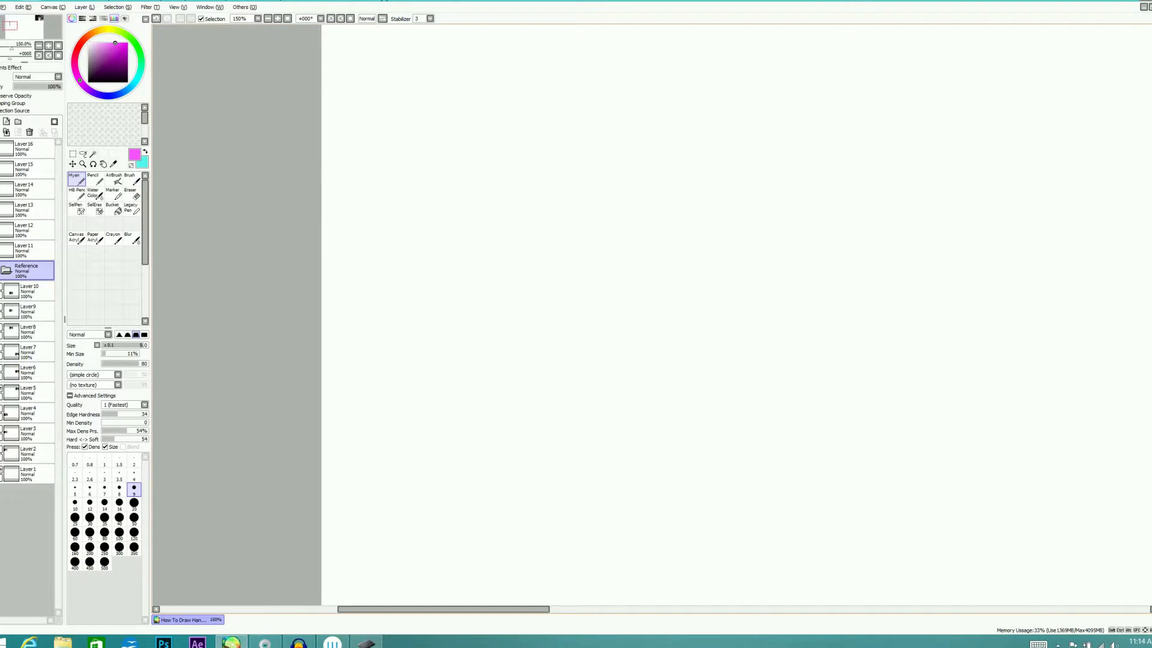
pyautogui.scroll(-4, 737, 318)
pyautogui.scroll(3, 736, 318)
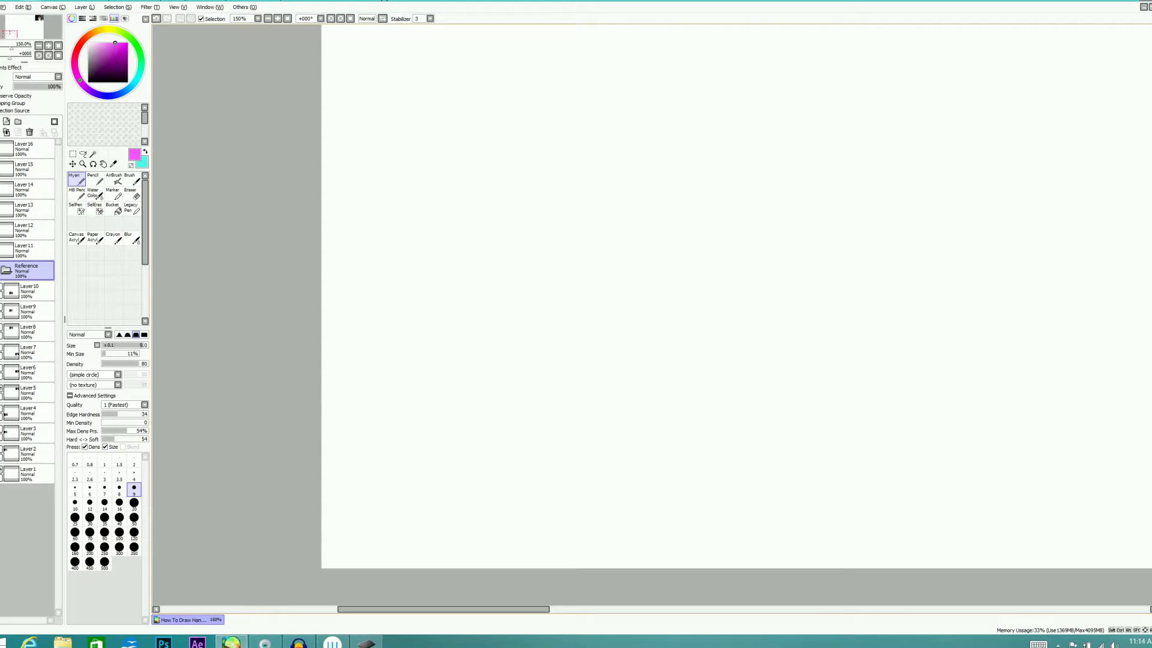
pyautogui.moveTo(467, 607); pyautogui.dragTo(770, 606)
pyautogui.scroll(8, 820, 615)
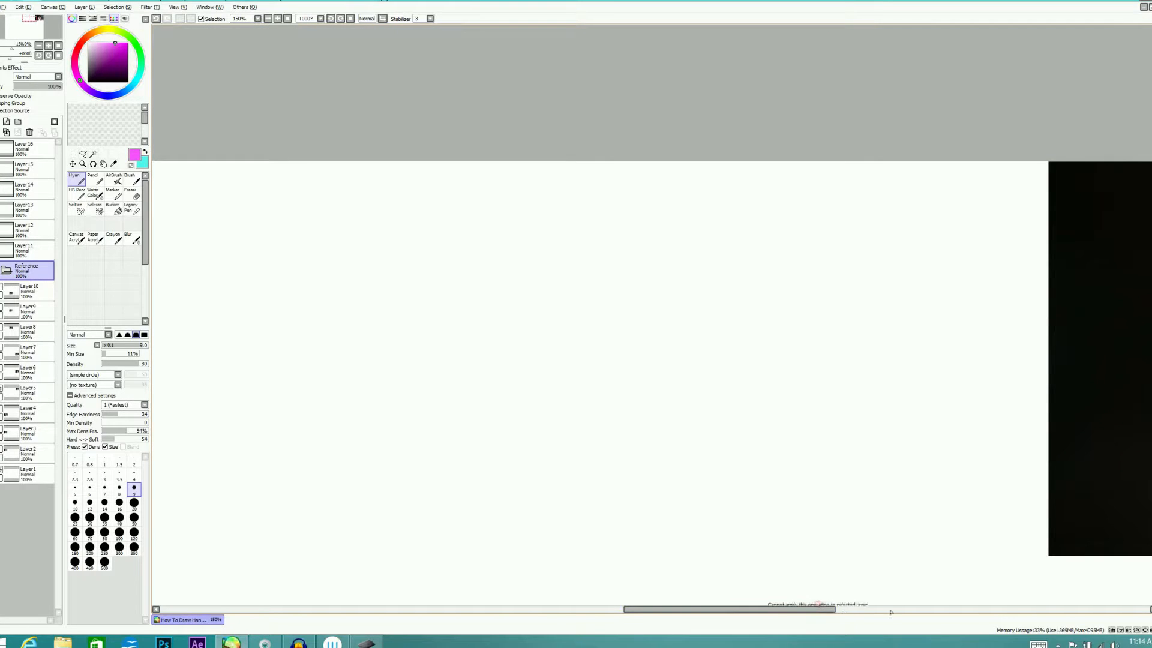
pyautogui.moveTo(818, 607); pyautogui.dragTo(928, 615)
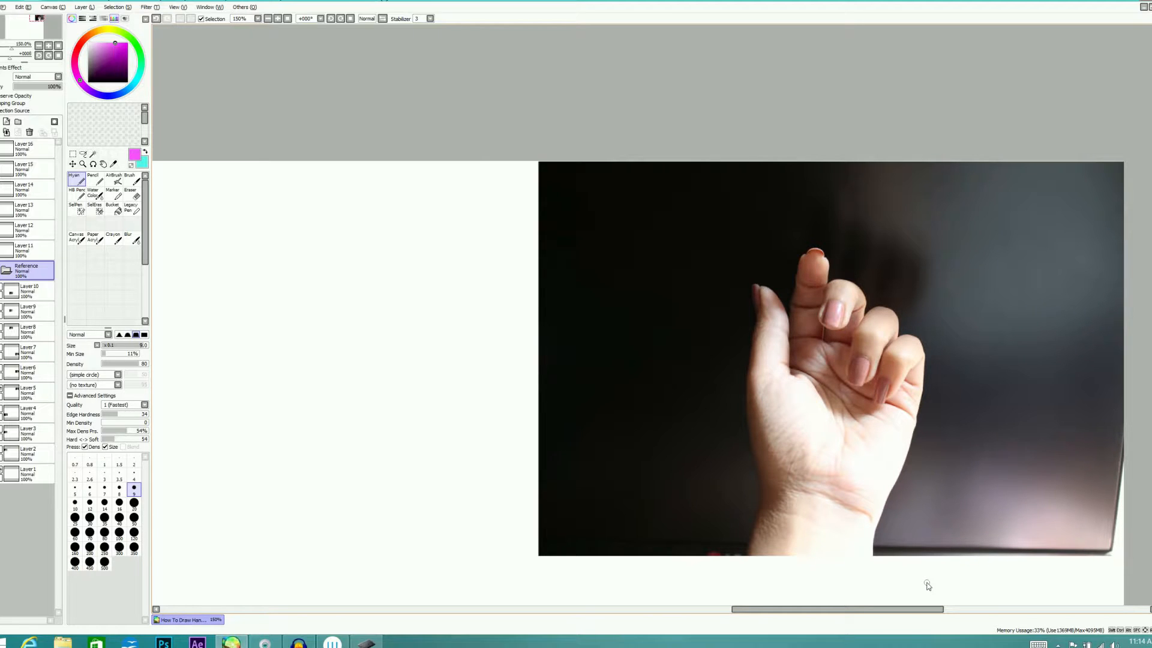
pyautogui.moveTo(930, 610); pyautogui.dragTo(902, 590)
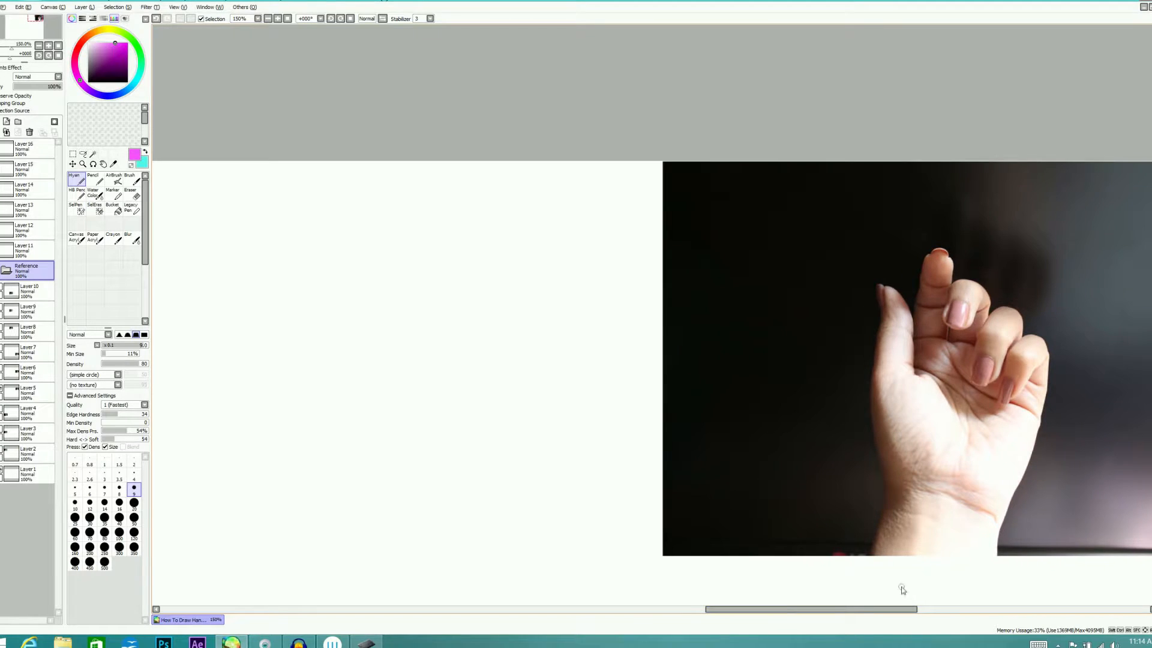
# On a new layer above Layer16, trace the photo's thumb base and the opposite palm pad as cyan ovals
pyautogui.click(142, 162)
pyautogui.click(32, 149)
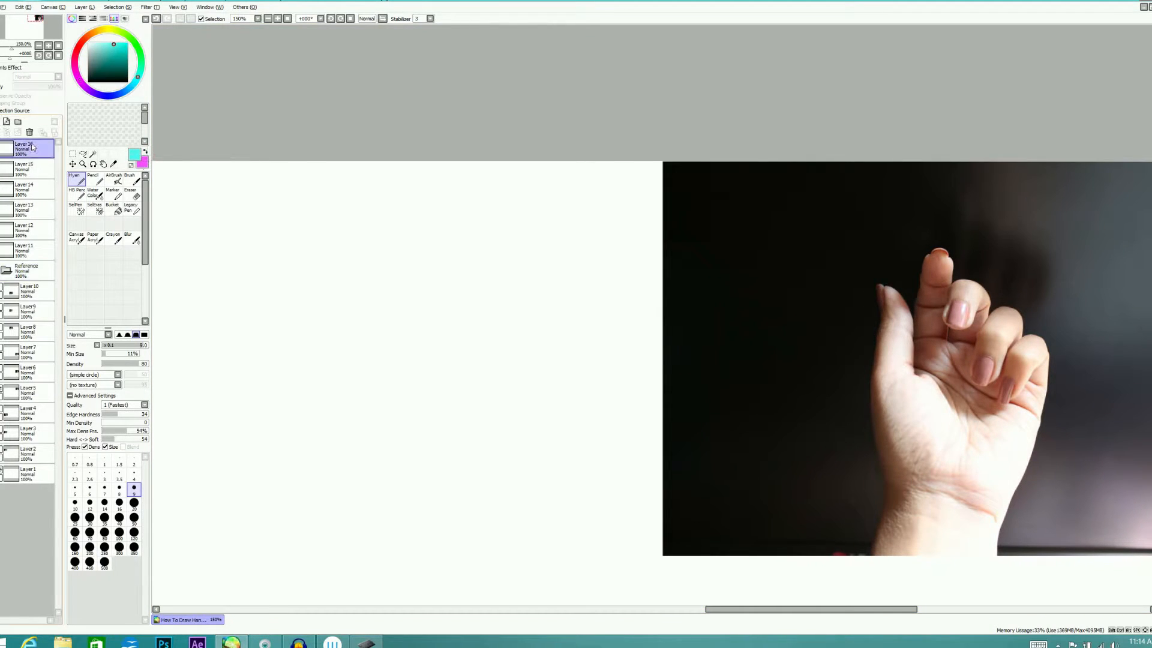
pyautogui.click(1, 121)
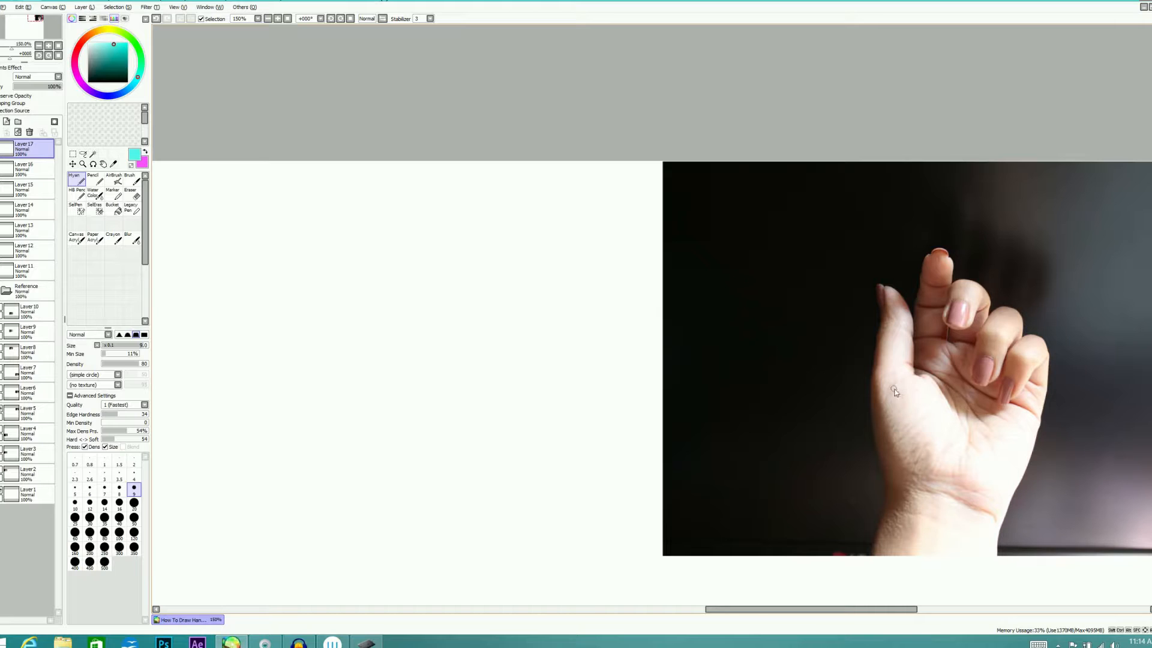
pyautogui.moveTo(930, 387)
pyautogui.mouseDown()
pyautogui.moveTo(917, 474)
pyautogui.moveTo(888, 441)
pyautogui.moveTo(926, 390)
pyautogui.moveTo(940, 471)
pyautogui.mouseUp()
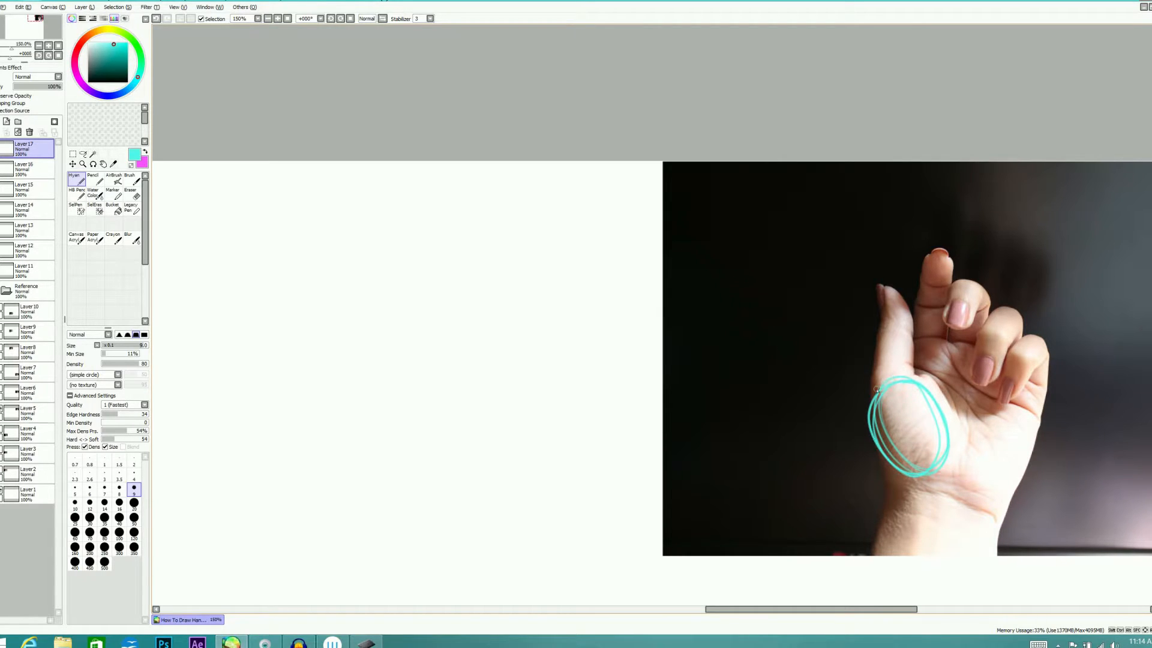
pyautogui.moveTo(977, 444)
pyautogui.mouseDown()
pyautogui.moveTo(1014, 447)
pyautogui.moveTo(993, 497)
pyautogui.moveTo(959, 473)
pyautogui.mouseUp()
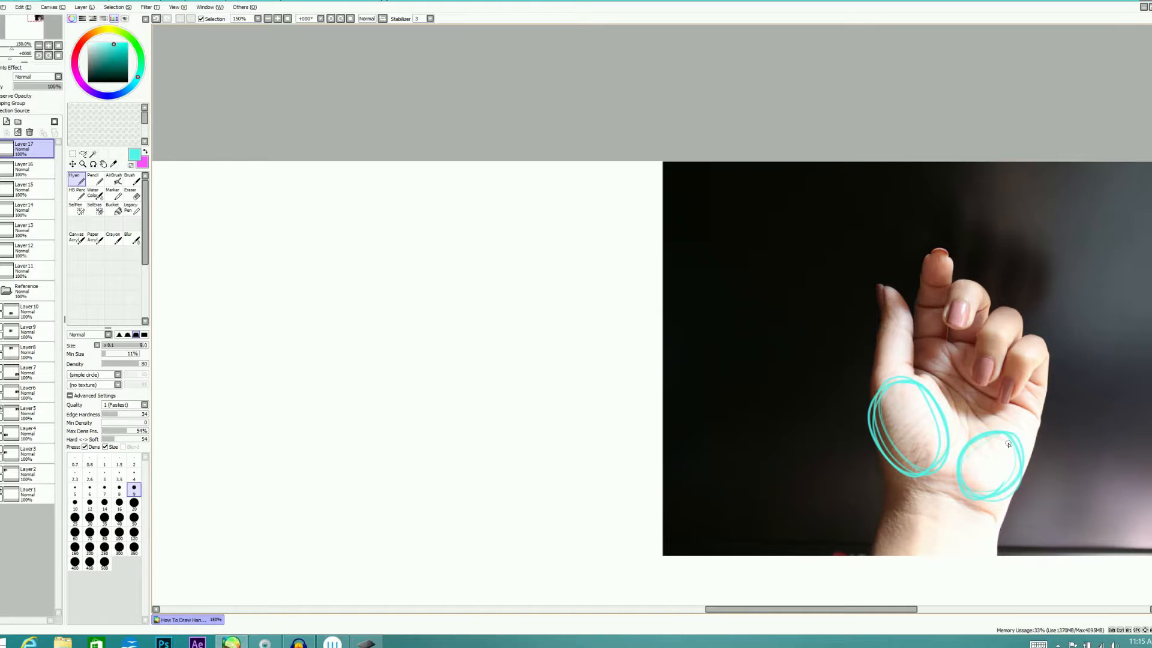
# Trace the wrist below the two palm ovals as a four-sided block reaching the photo's lower edge
pyautogui.moveTo(933, 490); pyautogui.dragTo(1014, 498)
pyautogui.moveTo(909, 474)
pyautogui.mouseDown()
pyautogui.moveTo(876, 559)
pyautogui.moveTo(901, 471)
pyautogui.mouseUp()
pyautogui.moveTo(1001, 499); pyautogui.dragTo(1001, 561)
pyautogui.moveTo(1001, 499); pyautogui.dragTo(998, 558)
pyautogui.moveTo(876, 561); pyautogui.dragTo(987, 562)
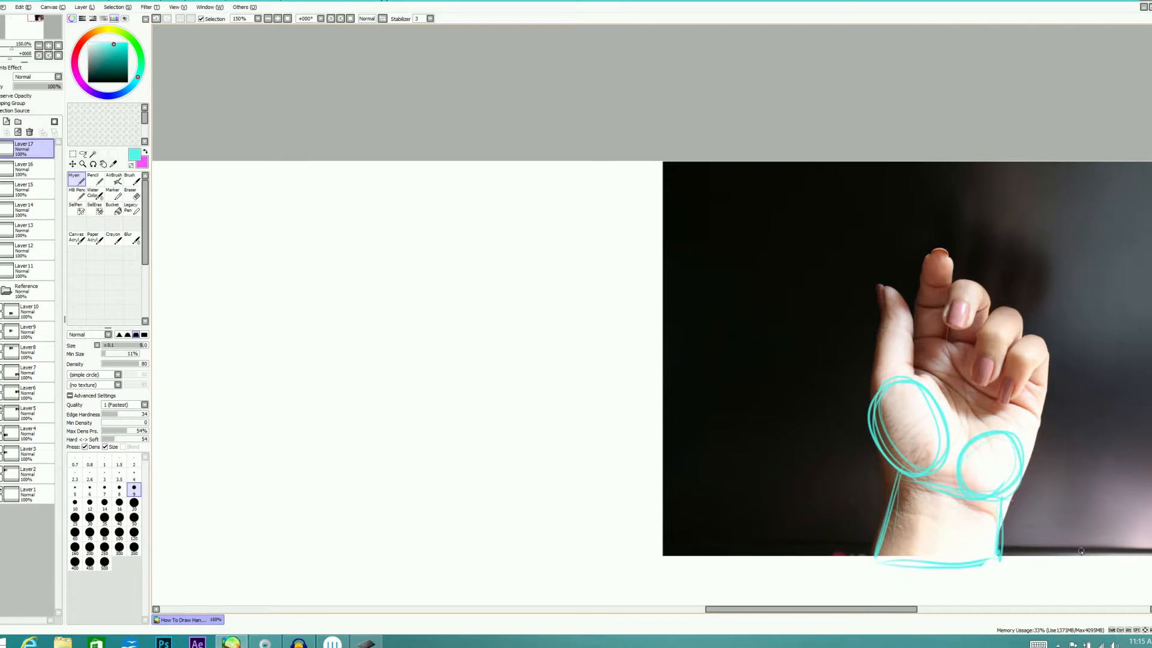
# Trace the palm's knuckle line and outer side, and outline the thumb above the larger oval
pyautogui.moveTo(918, 337)
pyautogui.mouseDown()
pyautogui.moveTo(921, 383)
pyautogui.moveTo(972, 339)
pyautogui.moveTo(1024, 381)
pyautogui.mouseUp()
pyautogui.moveTo(973, 340)
pyautogui.mouseDown()
pyautogui.moveTo(1037, 392)
pyautogui.moveTo(957, 338)
pyautogui.moveTo(1053, 404)
pyautogui.moveTo(1043, 403)
pyautogui.moveTo(1025, 460)
pyautogui.mouseUp()
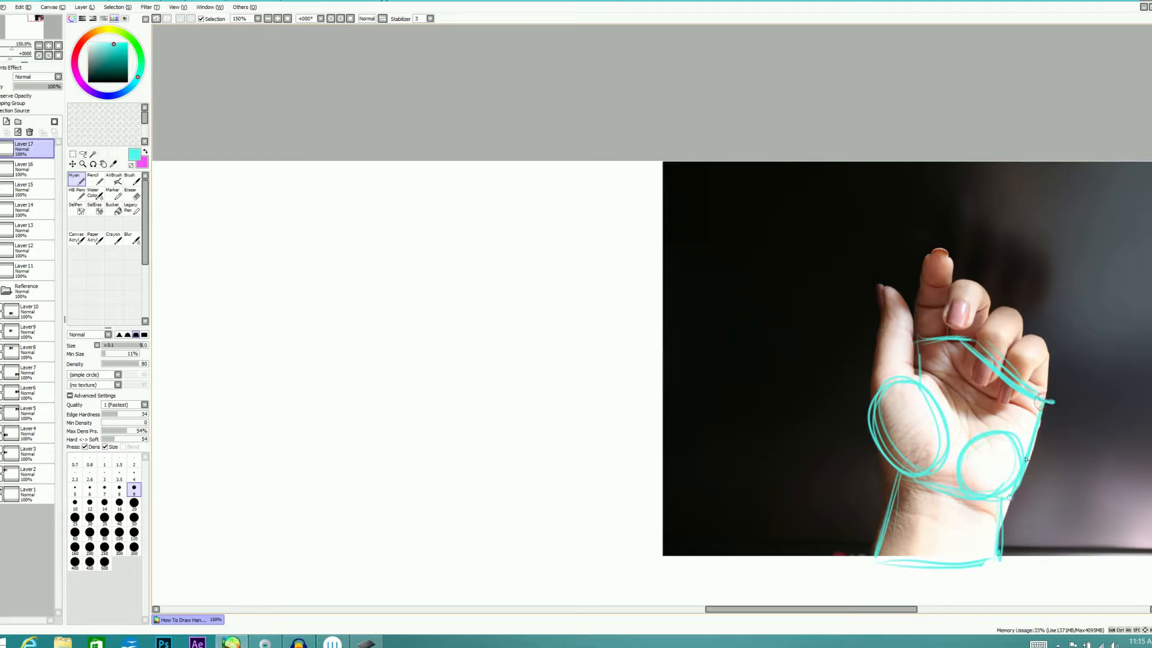
pyautogui.moveTo(923, 349); pyautogui.dragTo(927, 374)
pyautogui.moveTo(872, 390)
pyautogui.mouseDown()
pyautogui.moveTo(872, 291)
pyautogui.moveTo(910, 379)
pyautogui.mouseUp()
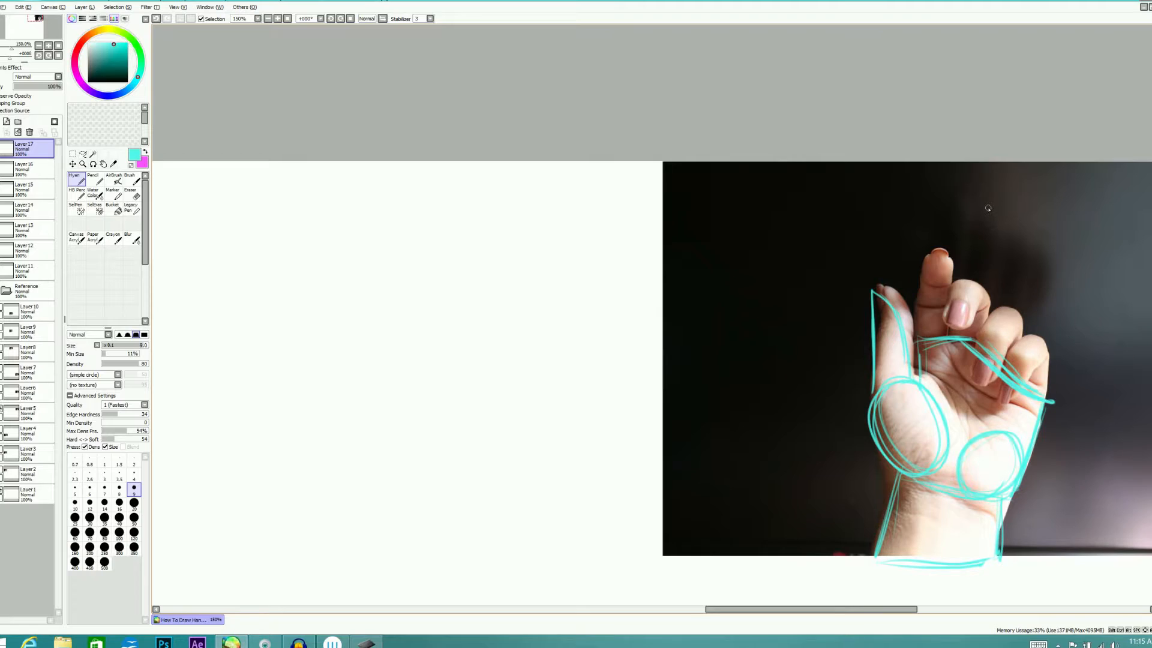
# Erase the part of the knuckle line that crosses the curled fingers in the photo
pyautogui.press('e')
pyautogui.moveTo(963, 339); pyautogui.dragTo(984, 349)
pyautogui.moveTo(997, 393); pyautogui.dragTo(1021, 375)
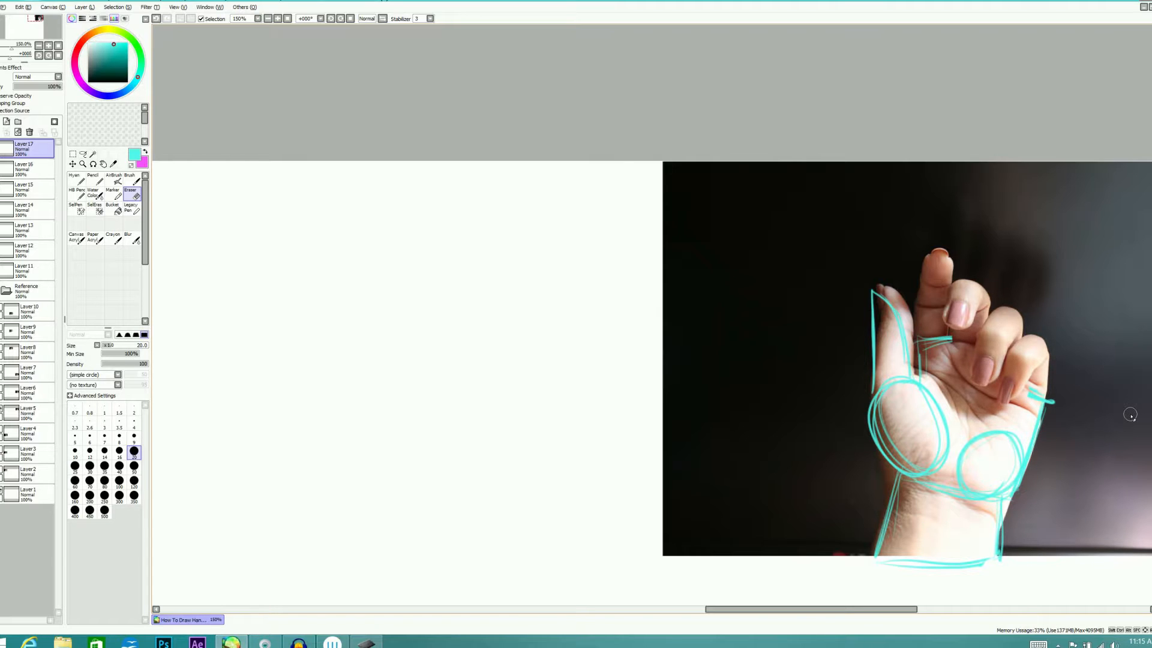
# Trace the curled middle, ring and little fingers as small boxes with bent upper segments
pyautogui.press('e')
pyautogui.moveTo(952, 283)
pyautogui.mouseDown()
pyautogui.moveTo(957, 326)
pyautogui.moveTo(973, 310)
pyautogui.moveTo(957, 286)
pyautogui.mouseUp()
pyautogui.moveTo(980, 337)
pyautogui.mouseDown()
pyautogui.moveTo(1001, 360)
pyautogui.moveTo(981, 331)
pyautogui.moveTo(1006, 307)
pyautogui.moveTo(1020, 324)
pyautogui.mouseUp()
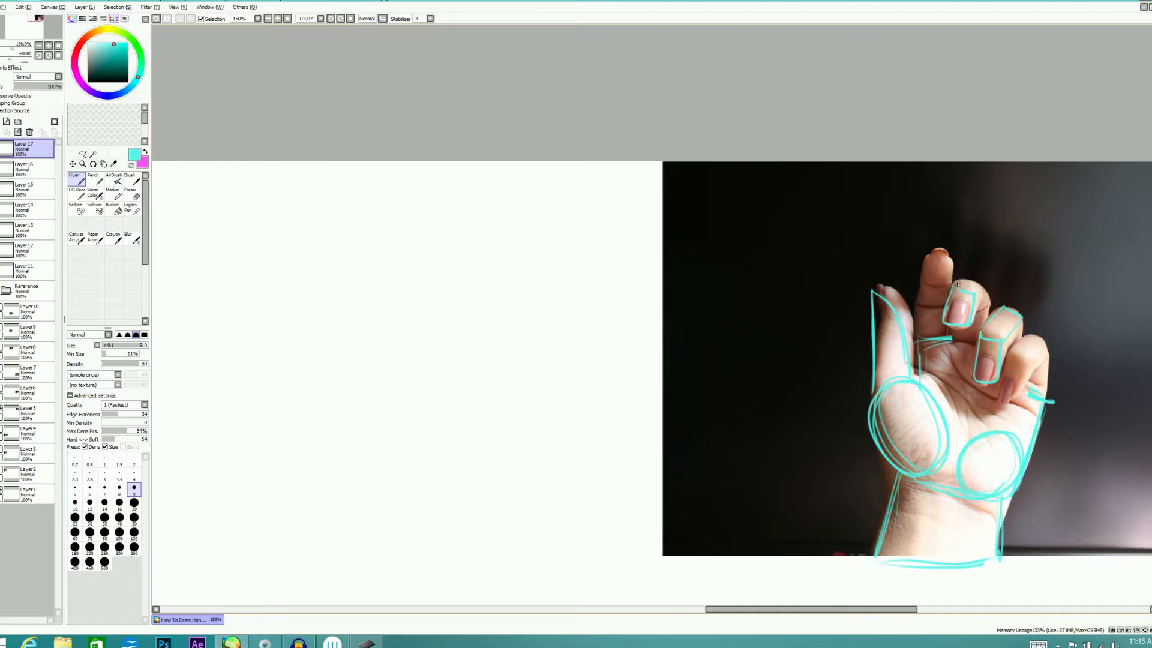
pyautogui.moveTo(961, 282)
pyautogui.mouseDown()
pyautogui.moveTo(977, 325)
pyautogui.moveTo(953, 327)
pyautogui.moveTo(954, 338)
pyautogui.moveTo(1013, 358)
pyautogui.moveTo(1020, 317)
pyautogui.moveTo(1015, 351)
pyautogui.moveTo(1038, 333)
pyautogui.moveTo(1054, 349)
pyautogui.moveTo(1032, 363)
pyautogui.moveTo(1012, 349)
pyautogui.moveTo(1020, 369)
pyautogui.moveTo(1008, 356)
pyautogui.moveTo(1008, 402)
pyautogui.mouseUp()
pyautogui.moveTo(1002, 345)
pyautogui.mouseDown()
pyautogui.moveTo(1026, 399)
pyautogui.moveTo(1050, 378)
pyautogui.moveTo(1053, 399)
pyautogui.mouseUp()
# Trace the index finger as stacked block segments and circle its foreshortened tip
pyautogui.moveTo(925, 251)
pyautogui.mouseDown()
pyautogui.moveTo(953, 280)
pyautogui.moveTo(917, 339)
pyautogui.mouseUp()
pyautogui.moveTo(924, 279); pyautogui.dragTo(920, 339)
pyautogui.moveTo(922, 262)
pyautogui.mouseDown()
pyautogui.moveTo(959, 267)
pyautogui.moveTo(913, 271)
pyautogui.moveTo(936, 251)
pyautogui.moveTo(918, 268)
pyautogui.moveTo(943, 271)
pyautogui.moveTo(928, 269)
pyautogui.mouseUp()
pyautogui.press('e')
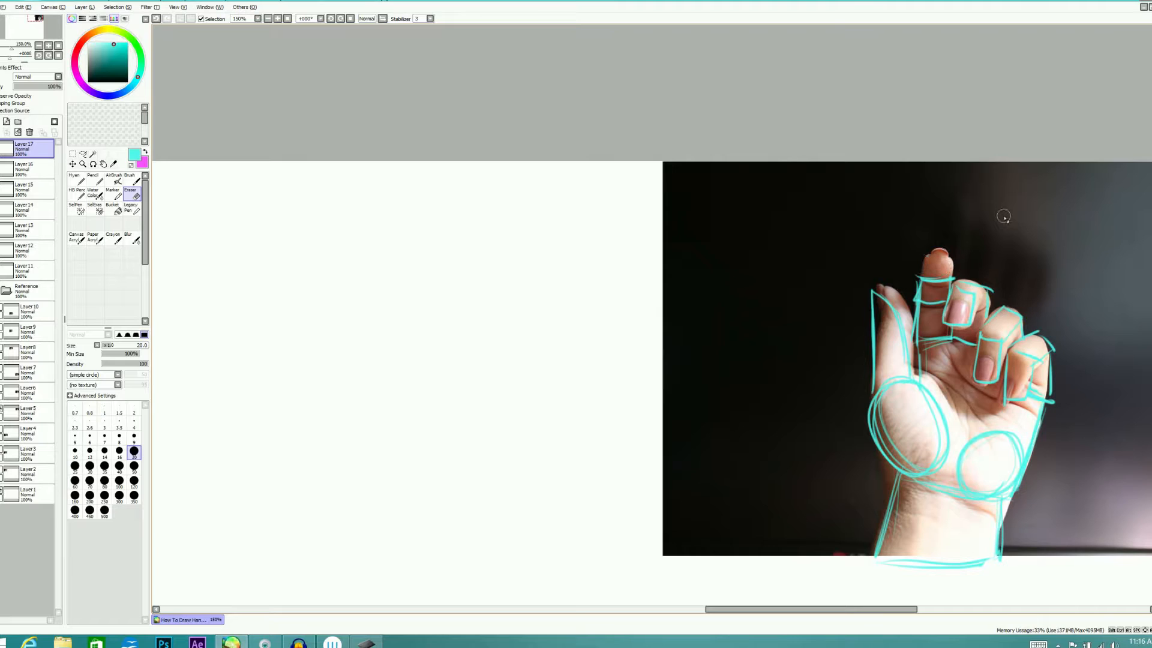
pyautogui.press('n')
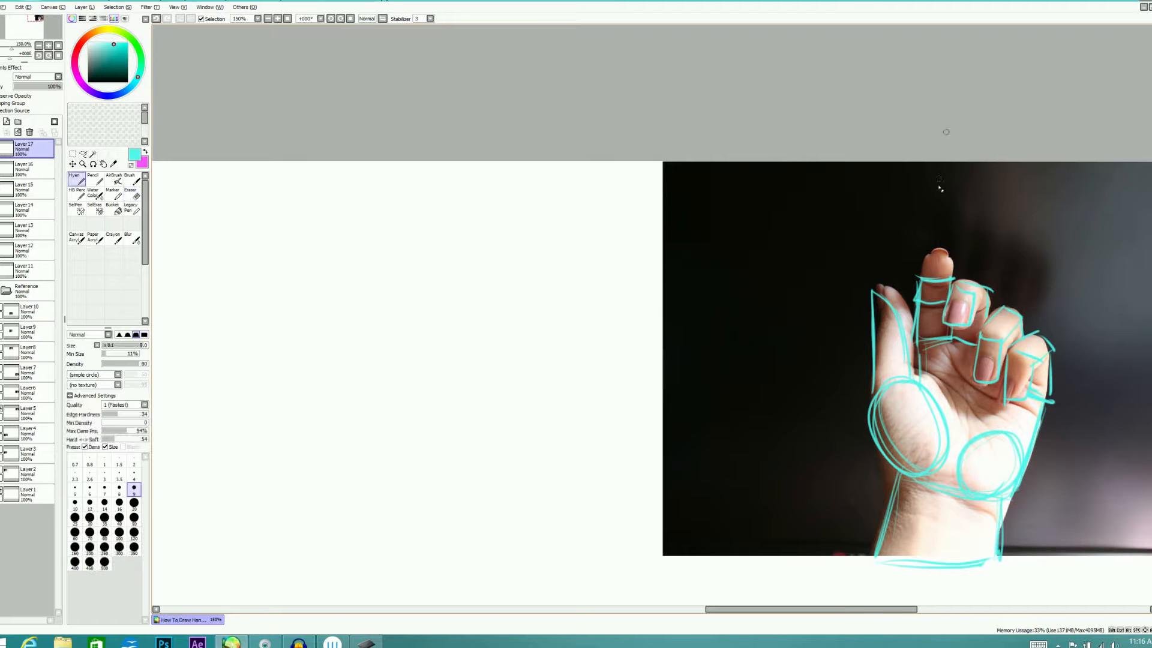
pyautogui.moveTo(949, 254)
pyautogui.mouseDown()
pyautogui.moveTo(918, 276)
pyautogui.moveTo(935, 249)
pyautogui.moveTo(953, 276)
pyautogui.moveTo(929, 246)
pyautogui.mouseUp()
# Check the tracing without the photo, restore the photo, hide the tracing, and add a new layer above Layer17
pyautogui.click(0, 287)
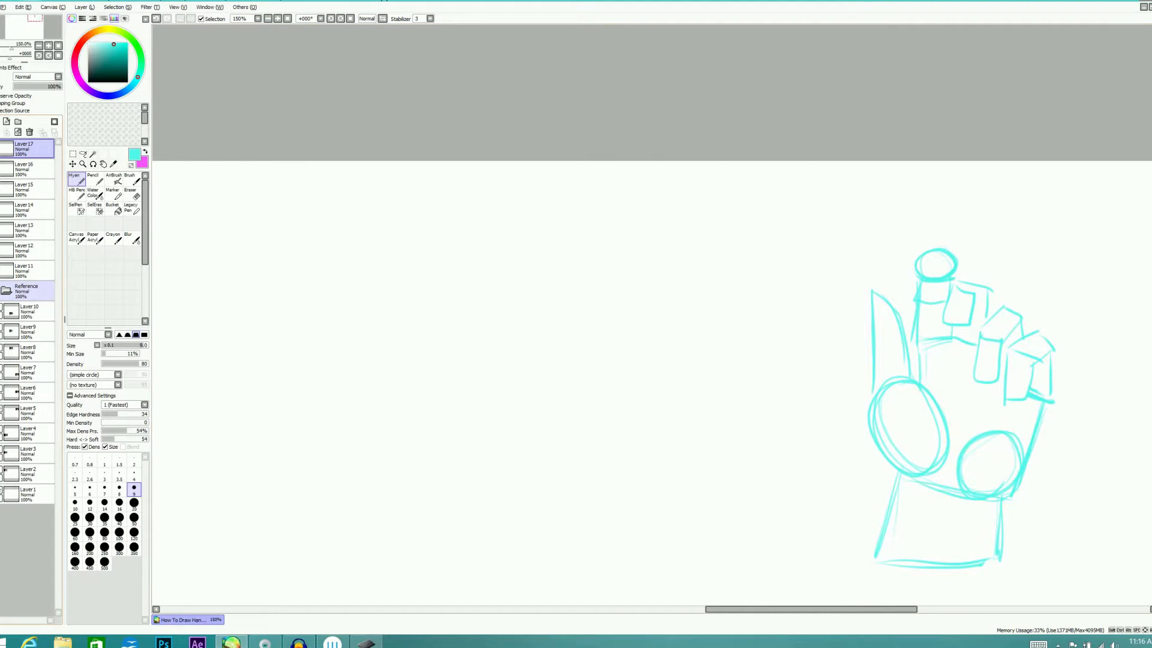
pyautogui.click(1, 287)
pyautogui.click(1, 145)
pyautogui.click(6, 121)
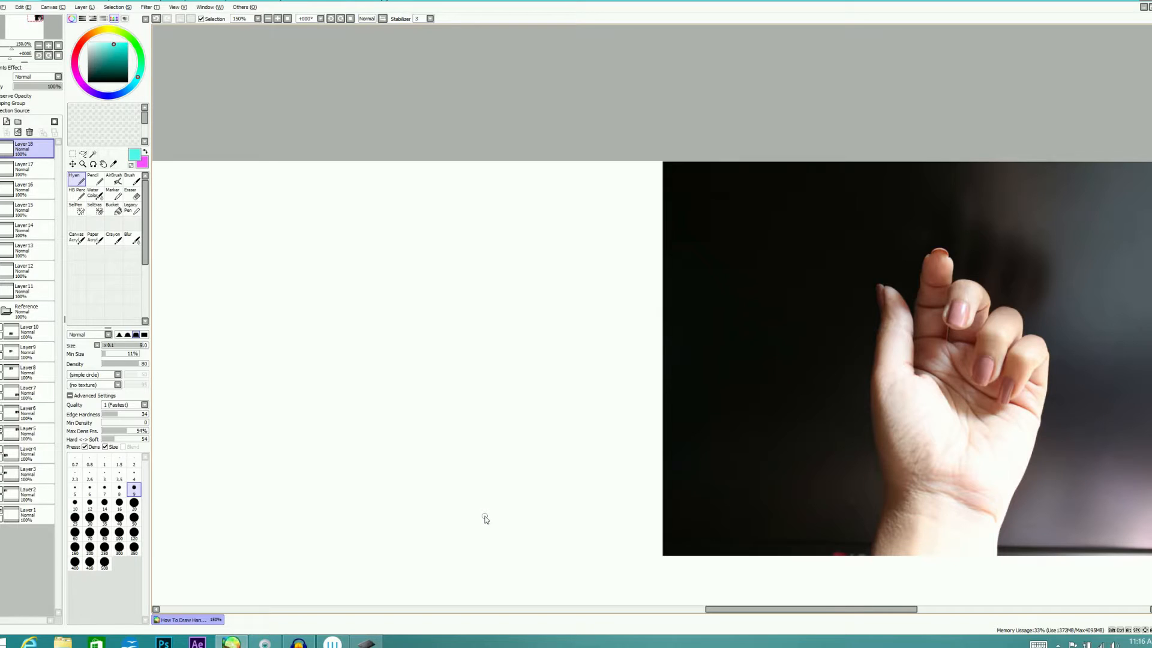
# In the blank area beside the photo, sketch a slanted four-sided wrist block and erase its stray outer edge
pyautogui.moveTo(905, 609); pyautogui.dragTo(933, 609)
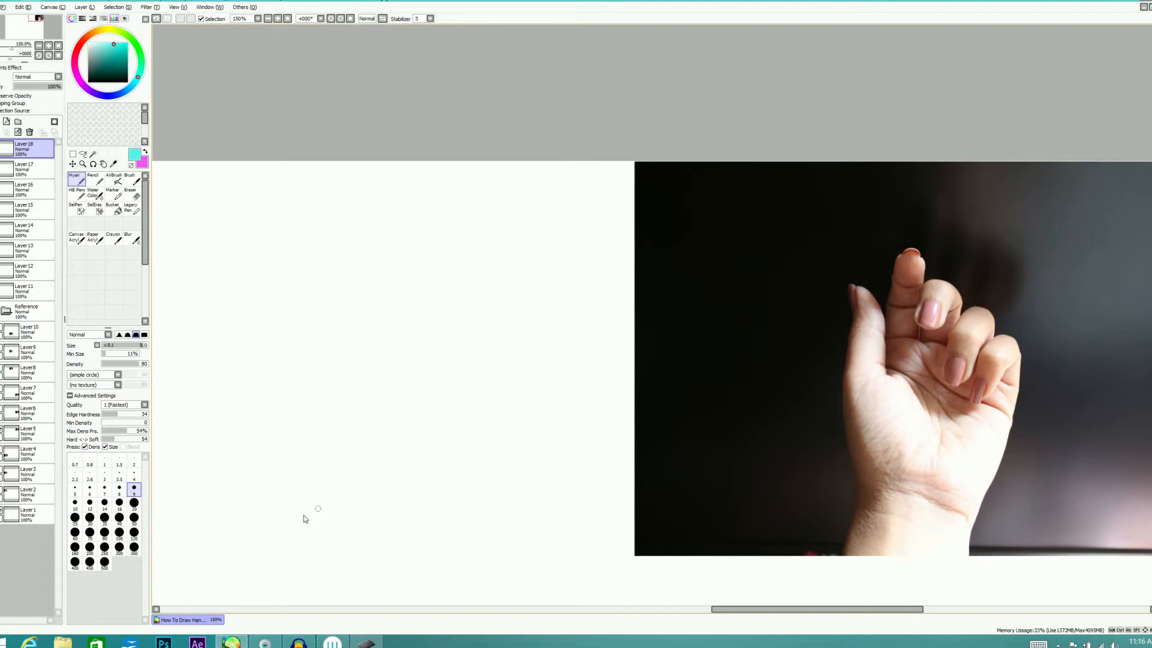
pyautogui.moveTo(299, 532)
pyautogui.mouseDown()
pyautogui.moveTo(309, 509)
pyautogui.moveTo(407, 485)
pyautogui.moveTo(441, 492)
pyautogui.moveTo(428, 533)
pyautogui.mouseUp()
pyautogui.moveTo(438, 492); pyautogui.dragTo(426, 537)
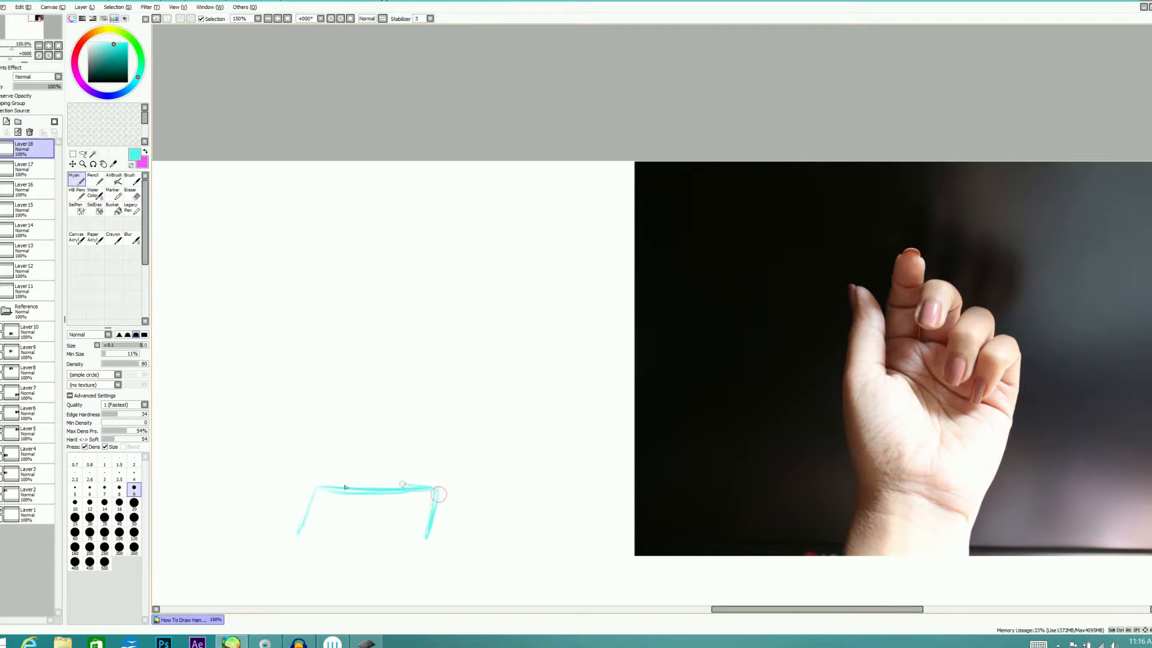
pyautogui.moveTo(309, 531); pyautogui.dragTo(427, 532)
pyautogui.moveTo(308, 531); pyautogui.dragTo(438, 531)
pyautogui.moveTo(333, 487); pyautogui.dragTo(315, 540)
pyautogui.press('e')
pyautogui.moveTo(306, 495); pyautogui.dragTo(299, 533)
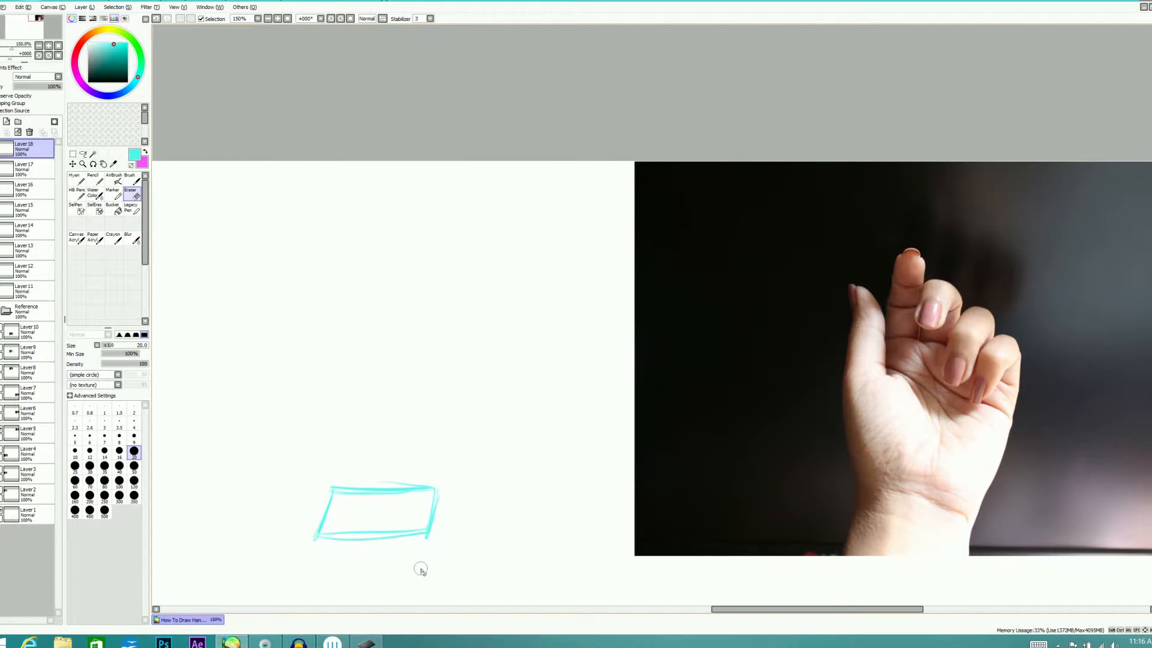
# Round the wrist block's upper and lower edges with flat ellipses, and erase most of the circle sketched on its upper edge
pyautogui.press('n')
pyautogui.moveTo(407, 475)
pyautogui.mouseDown()
pyautogui.moveTo(354, 501)
pyautogui.moveTo(381, 507)
pyautogui.moveTo(360, 489)
pyautogui.moveTo(384, 469)
pyautogui.mouseUp()
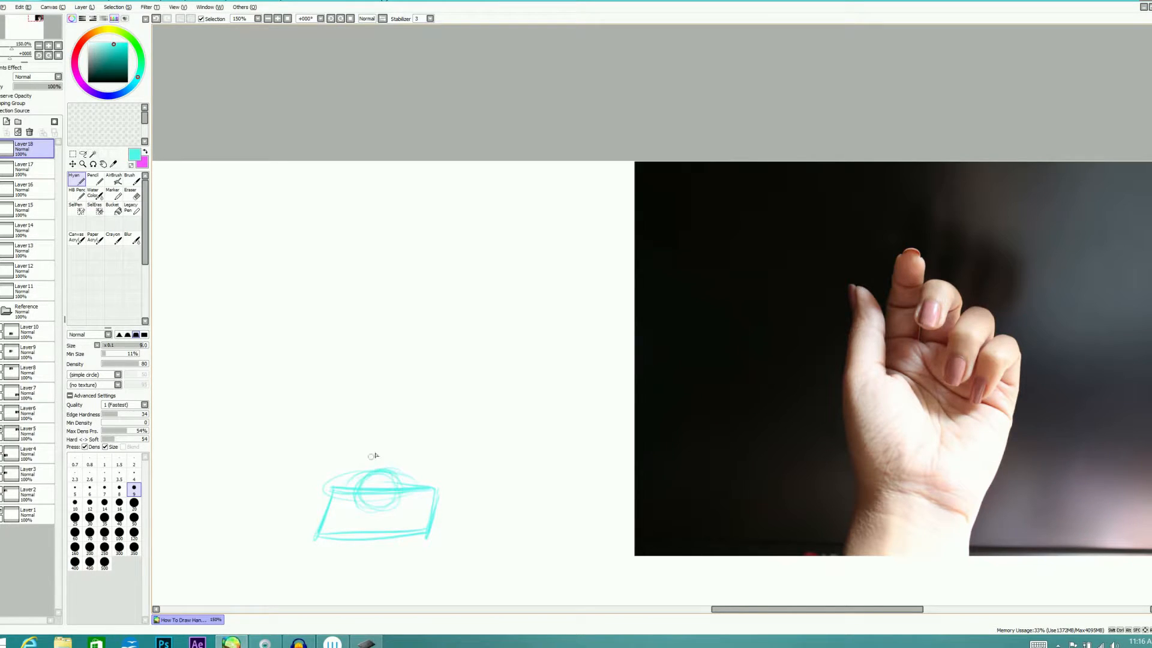
pyautogui.moveTo(362, 491)
pyautogui.mouseDown()
pyautogui.moveTo(389, 470)
pyautogui.moveTo(397, 494)
pyautogui.mouseUp()
pyautogui.moveTo(334, 489)
pyautogui.mouseDown()
pyautogui.moveTo(438, 489)
pyautogui.moveTo(370, 480)
pyautogui.moveTo(400, 496)
pyautogui.moveTo(343, 481)
pyautogui.moveTo(396, 494)
pyautogui.moveTo(403, 483)
pyautogui.moveTo(337, 489)
pyautogui.moveTo(326, 507)
pyautogui.moveTo(331, 488)
pyautogui.moveTo(336, 536)
pyautogui.moveTo(394, 533)
pyautogui.moveTo(342, 542)
pyautogui.moveTo(371, 527)
pyautogui.mouseUp()
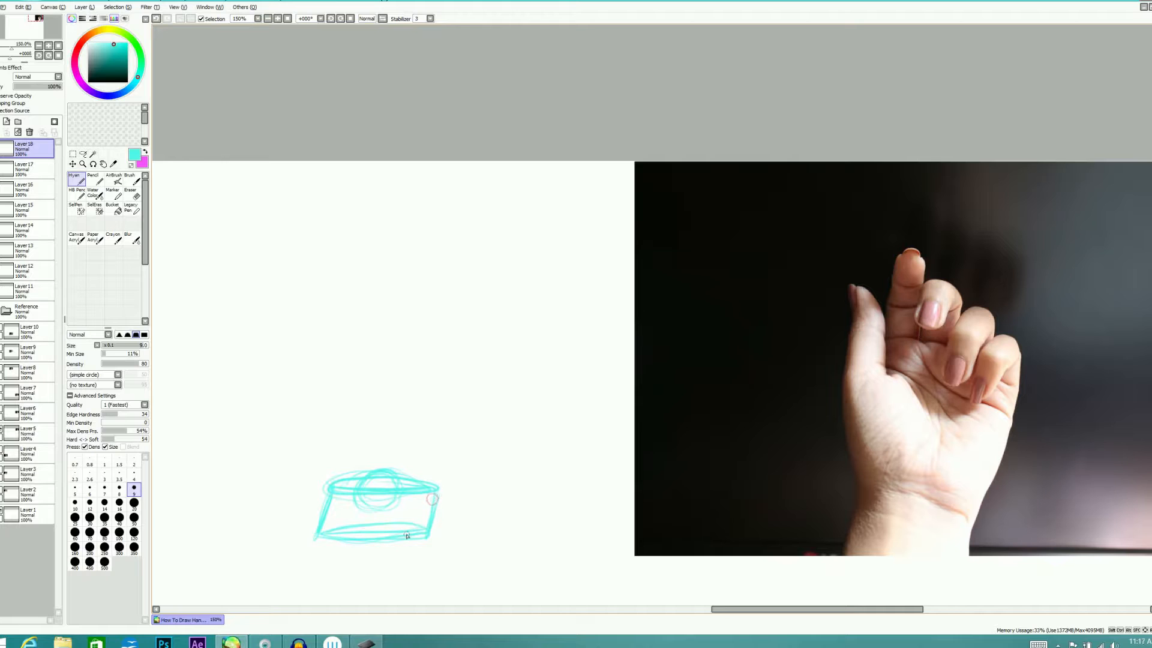
pyautogui.press('e')
pyautogui.moveTo(360, 480)
pyautogui.mouseDown()
pyautogui.moveTo(360, 465)
pyautogui.moveTo(398, 470)
pyautogui.moveTo(339, 470)
pyautogui.moveTo(355, 510)
pyautogui.moveTo(399, 507)
pyautogui.moveTo(368, 516)
pyautogui.moveTo(396, 476)
pyautogui.mouseUp()
# Sketch the tilted oval of the thumb base rising from the wrist block
pyautogui.press('n')
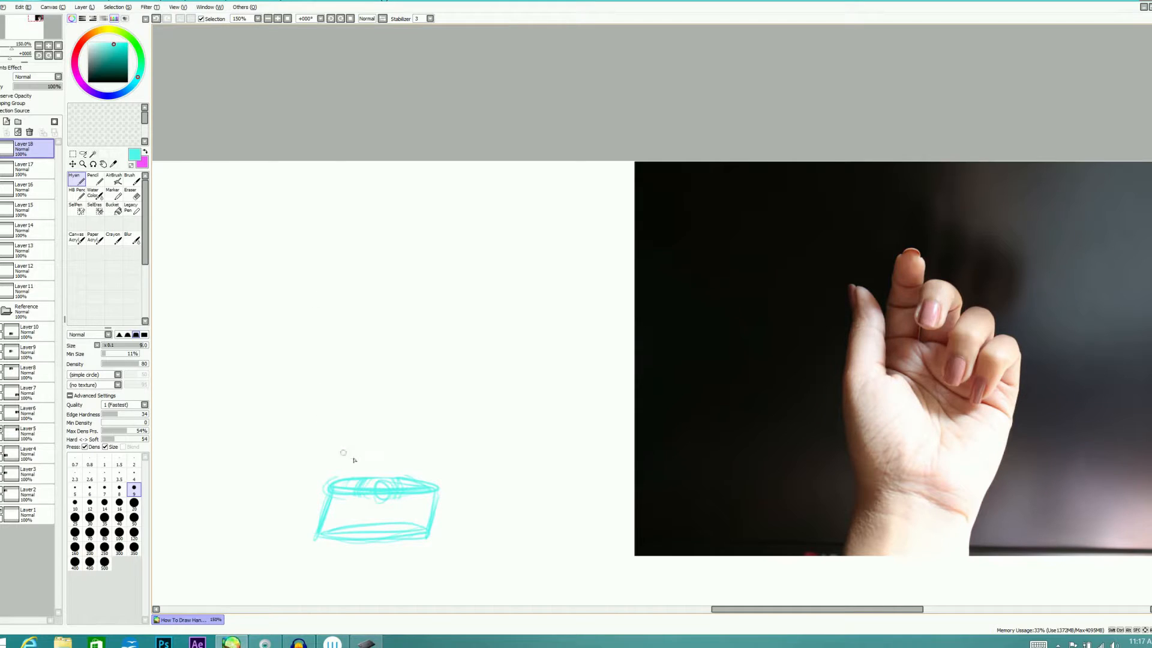
pyautogui.moveTo(306, 413)
pyautogui.mouseDown()
pyautogui.moveTo(331, 482)
pyautogui.moveTo(368, 467)
pyautogui.moveTo(343, 483)
pyautogui.mouseUp()
pyautogui.moveTo(342, 420); pyautogui.dragTo(363, 483)
pyautogui.moveTo(301, 437); pyautogui.dragTo(336, 481)
pyautogui.moveTo(312, 411)
pyautogui.mouseDown()
pyautogui.moveTo(371, 471)
pyautogui.moveTo(365, 443)
pyautogui.moveTo(370, 477)
pyautogui.mouseUp()
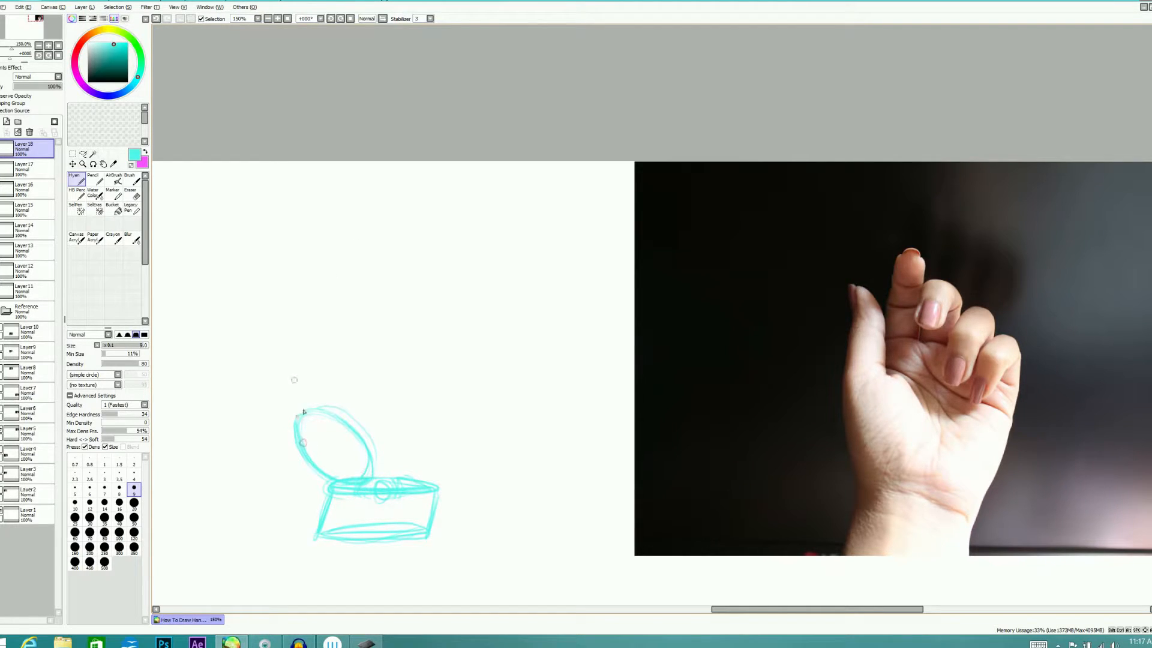
# Sketch the upright thumb above the thumb-base oval, tapering to a narrow tip
pyautogui.moveTo(312, 459); pyautogui.dragTo(290, 383)
pyautogui.moveTo(298, 437); pyautogui.dragTo(286, 361)
pyautogui.moveTo(296, 425); pyautogui.dragTo(287, 350)
pyautogui.moveTo(296, 414)
pyautogui.mouseDown()
pyautogui.moveTo(289, 345)
pyautogui.moveTo(308, 355)
pyautogui.moveTo(333, 415)
pyautogui.mouseUp()
pyautogui.moveTo(285, 338); pyautogui.dragTo(307, 351)
# Outline the freehand palm with a peaked, slanting knuckle edge and outer side, and add the smaller oval pad at its heel
pyautogui.moveTo(324, 360)
pyautogui.mouseDown()
pyautogui.moveTo(383, 347)
pyautogui.moveTo(433, 395)
pyautogui.mouseUp()
pyautogui.moveTo(363, 345)
pyautogui.mouseDown()
pyautogui.moveTo(440, 394)
pyautogui.moveTo(320, 374)
pyautogui.moveTo(372, 339)
pyautogui.moveTo(420, 378)
pyautogui.moveTo(432, 482)
pyautogui.mouseUp()
pyautogui.moveTo(449, 391); pyautogui.dragTo(422, 480)
pyautogui.moveTo(447, 411); pyautogui.dragTo(420, 474)
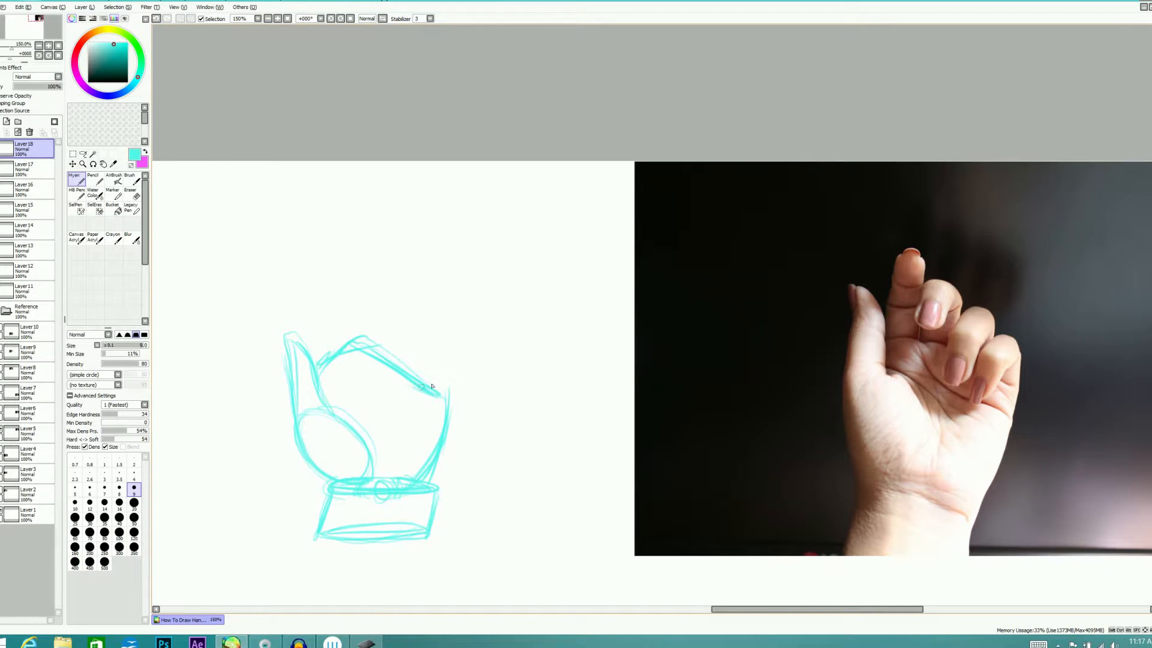
pyautogui.moveTo(436, 447); pyautogui.dragTo(423, 428)
pyautogui.press('e')
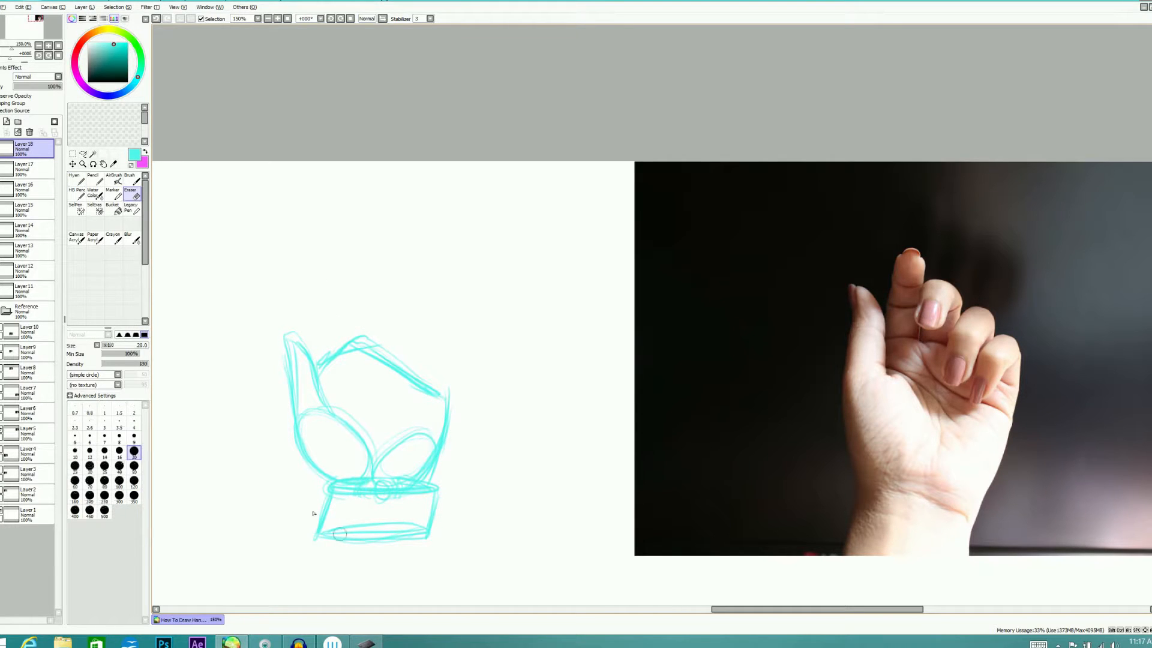
# Erase the wrist block's outer end and redraw its side and base ellipse closer in, making the wrist narrower
pyautogui.moveTo(432, 548)
pyautogui.mouseDown()
pyautogui.moveTo(443, 478)
pyautogui.moveTo(424, 483)
pyautogui.moveTo(393, 567)
pyautogui.mouseUp()
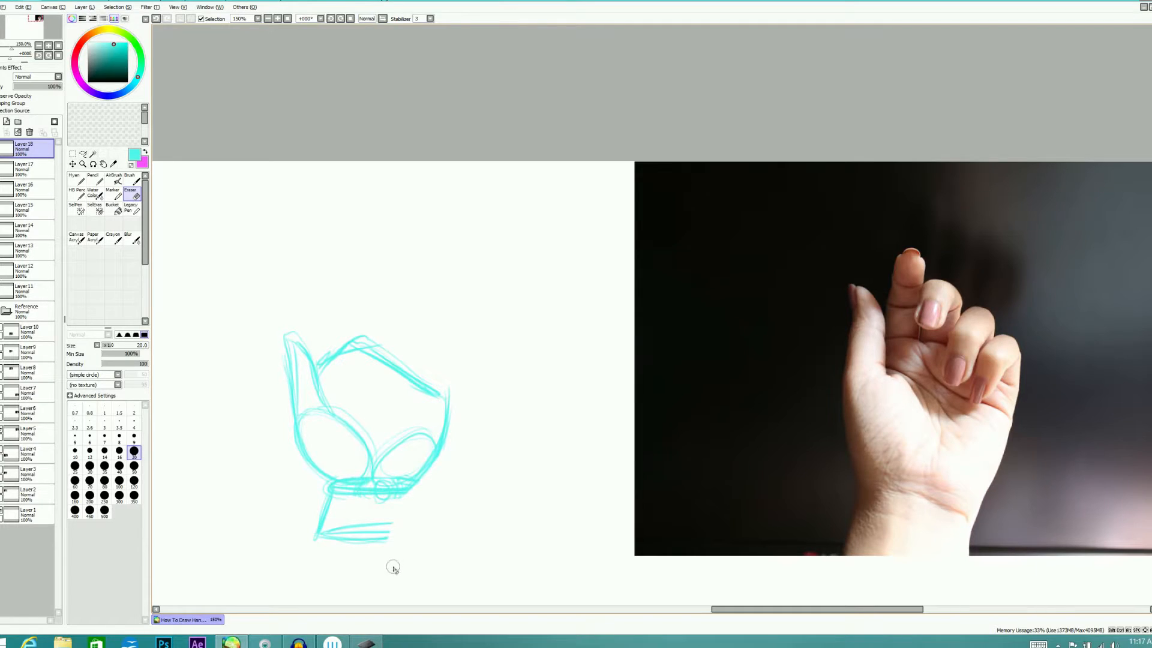
pyautogui.press('n')
pyautogui.moveTo(410, 491)
pyautogui.mouseDown()
pyautogui.moveTo(407, 543)
pyautogui.moveTo(408, 517)
pyautogui.moveTo(409, 540)
pyautogui.moveTo(321, 539)
pyautogui.mouseUp()
pyautogui.moveTo(327, 491); pyautogui.dragTo(313, 538)
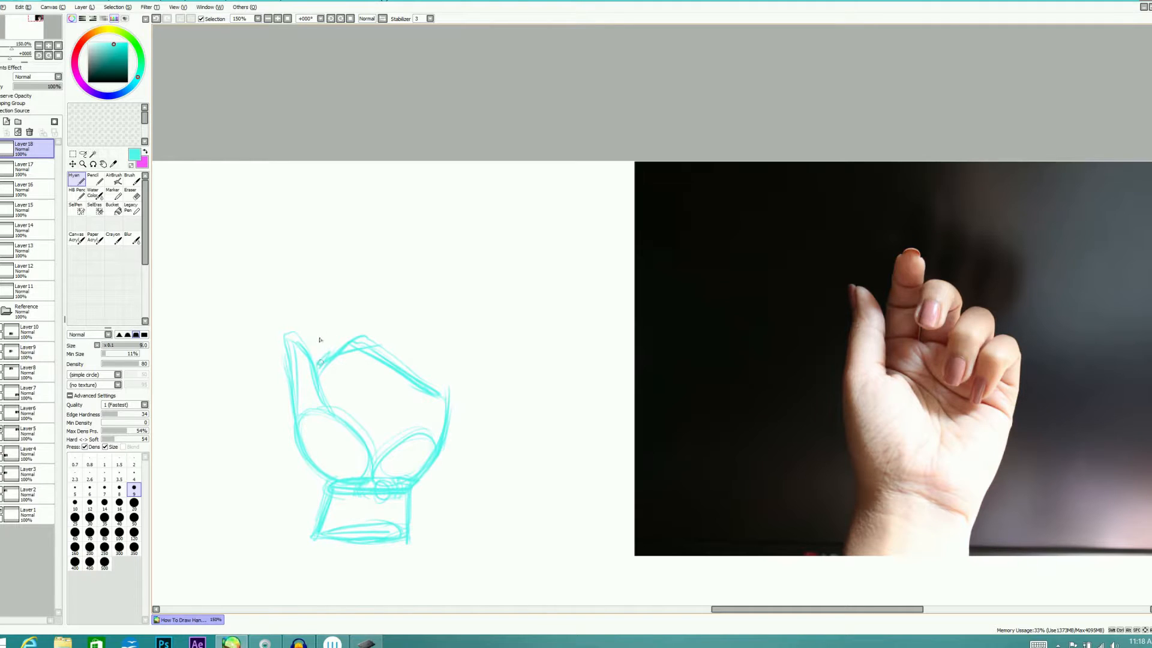
# Sketch the index finger rising from the knuckle edge beside the thumb, with two straight sides and an oval tip
pyautogui.moveTo(320, 363); pyautogui.dragTo(322, 300)
pyautogui.moveTo(353, 339); pyautogui.dragTo(343, 292)
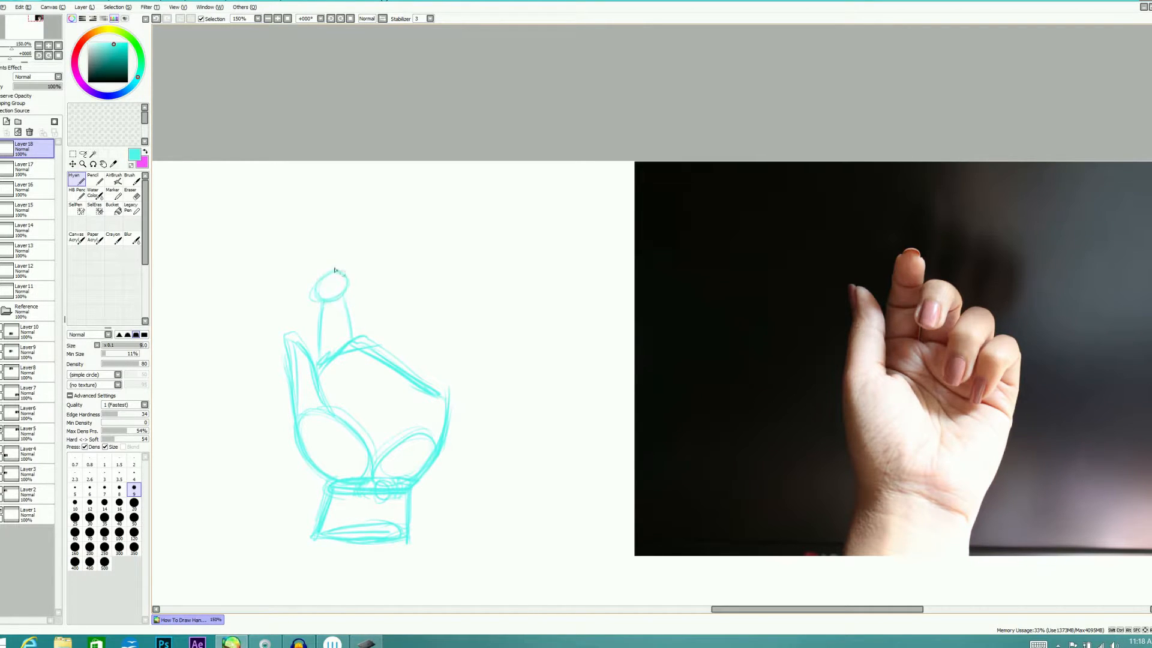
pyautogui.moveTo(344, 272)
pyautogui.mouseDown()
pyautogui.moveTo(342, 300)
pyautogui.moveTo(336, 268)
pyautogui.moveTo(316, 297)
pyautogui.moveTo(330, 308)
pyautogui.moveTo(316, 284)
pyautogui.moveTo(347, 285)
pyautogui.moveTo(353, 340)
pyautogui.moveTo(319, 301)
pyautogui.moveTo(319, 351)
pyautogui.moveTo(318, 298)
pyautogui.mouseUp()
# Erase the index finger's oval tip and redraw it as a rounded fingertip with a crease line beneath it
pyautogui.press('e')
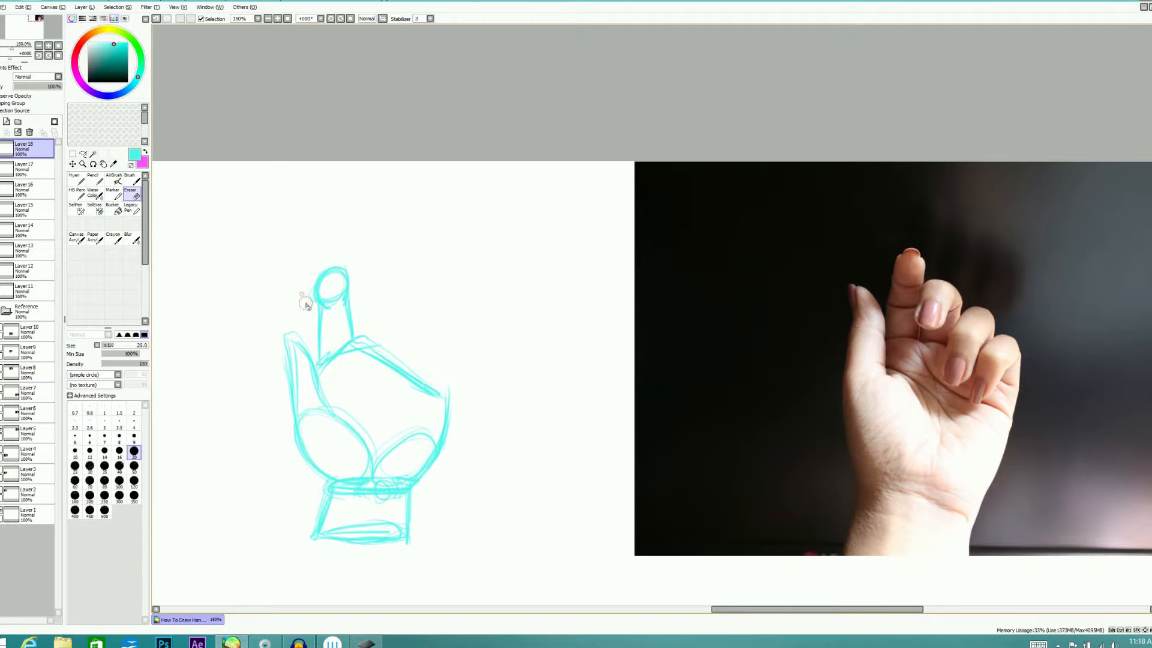
pyautogui.moveTo(323, 269); pyautogui.dragTo(342, 277)
pyautogui.press('e')
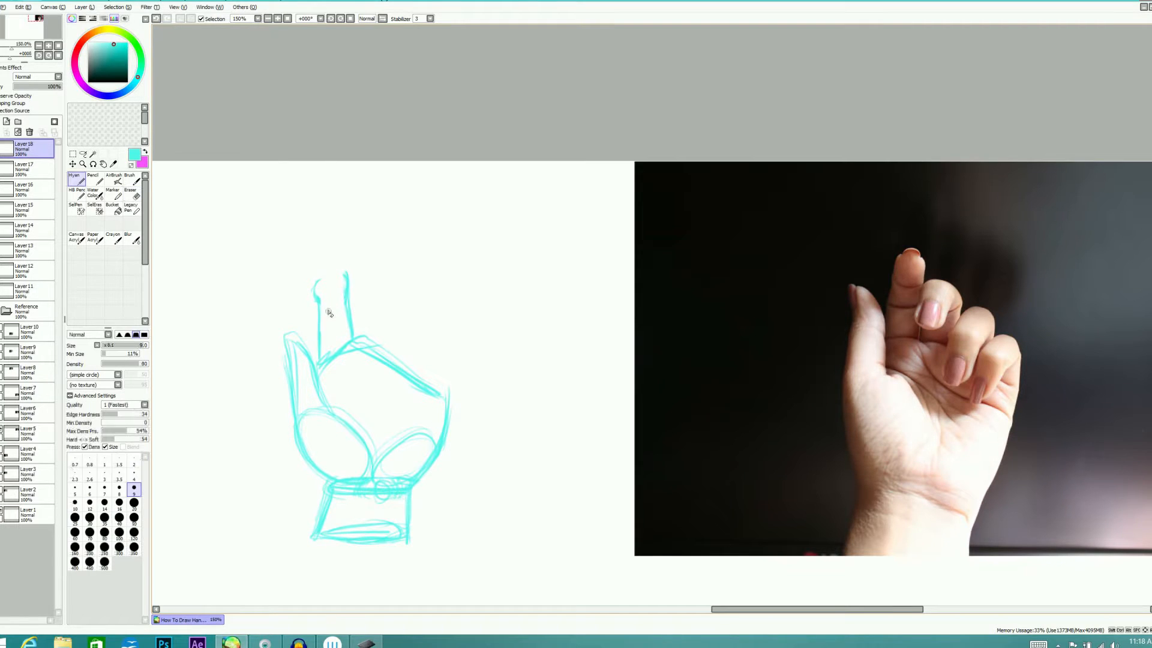
pyautogui.moveTo(318, 298)
pyautogui.mouseDown()
pyautogui.moveTo(340, 271)
pyautogui.moveTo(352, 303)
pyautogui.moveTo(341, 274)
pyautogui.mouseUp()
pyautogui.press('e')
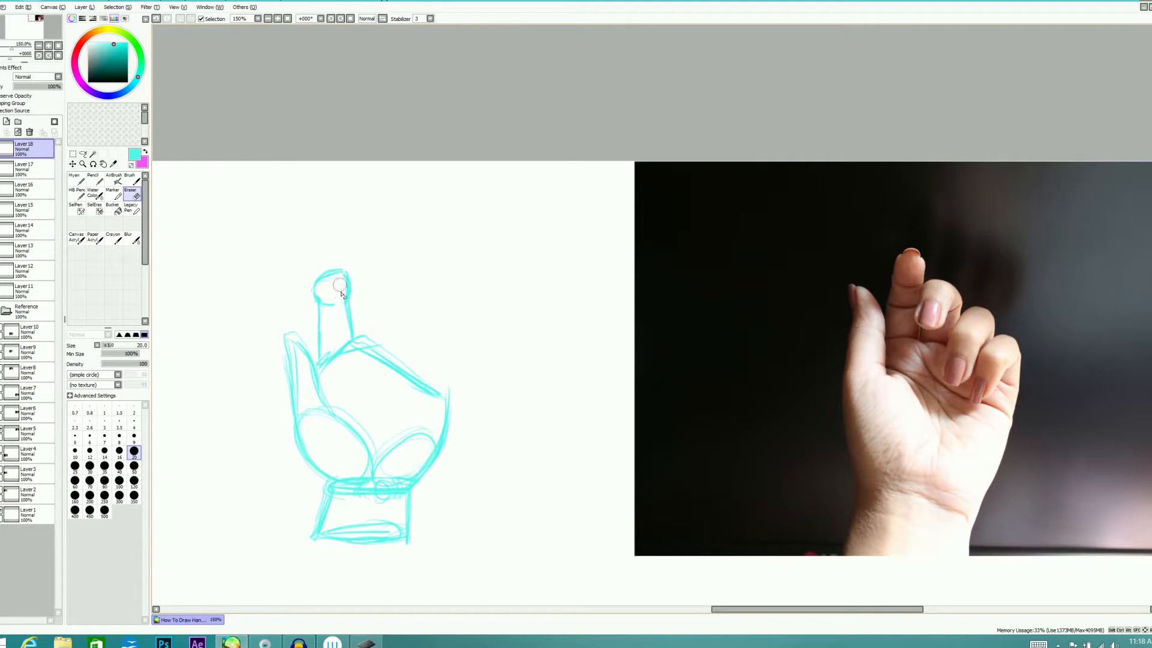
pyautogui.press('e')
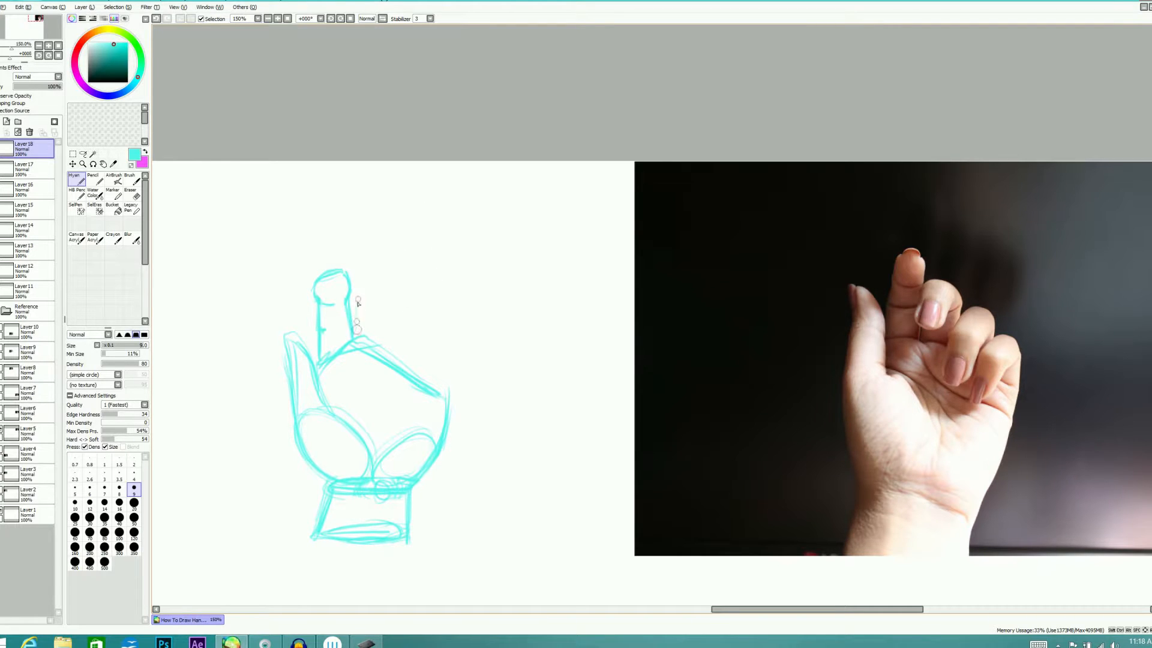
# Sketch the curled middle finger with its fingertip folded forward and bent outer side, and circle its knuckle on the photo
pyautogui.moveTo(354, 302)
pyautogui.mouseDown()
pyautogui.moveTo(364, 338)
pyautogui.moveTo(359, 298)
pyautogui.moveTo(367, 344)
pyautogui.moveTo(378, 329)
pyautogui.moveTo(368, 342)
pyautogui.moveTo(358, 334)
pyautogui.moveTo(355, 307)
pyautogui.moveTo(377, 297)
pyautogui.moveTo(359, 299)
pyautogui.moveTo(383, 316)
pyautogui.moveTo(381, 300)
pyautogui.moveTo(360, 299)
pyautogui.moveTo(398, 306)
pyautogui.mouseUp()
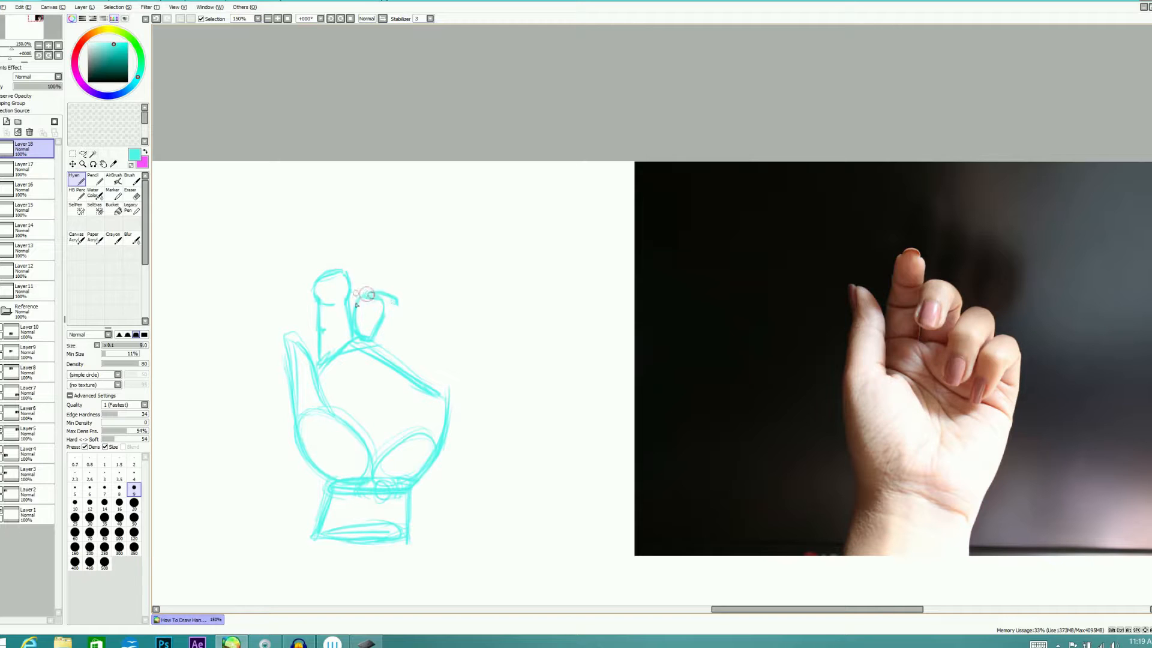
pyautogui.moveTo(396, 304); pyautogui.dragTo(394, 343)
pyautogui.moveTo(398, 300); pyautogui.dragTo(395, 347)
pyautogui.moveTo(386, 318)
pyautogui.mouseDown()
pyautogui.moveTo(356, 301)
pyautogui.moveTo(397, 298)
pyautogui.mouseUp()
pyautogui.moveTo(944, 310)
pyautogui.mouseDown()
pyautogui.moveTo(948, 297)
pyautogui.moveTo(960, 310)
pyautogui.moveTo(943, 308)
pyautogui.mouseUp()
pyautogui.press('e')
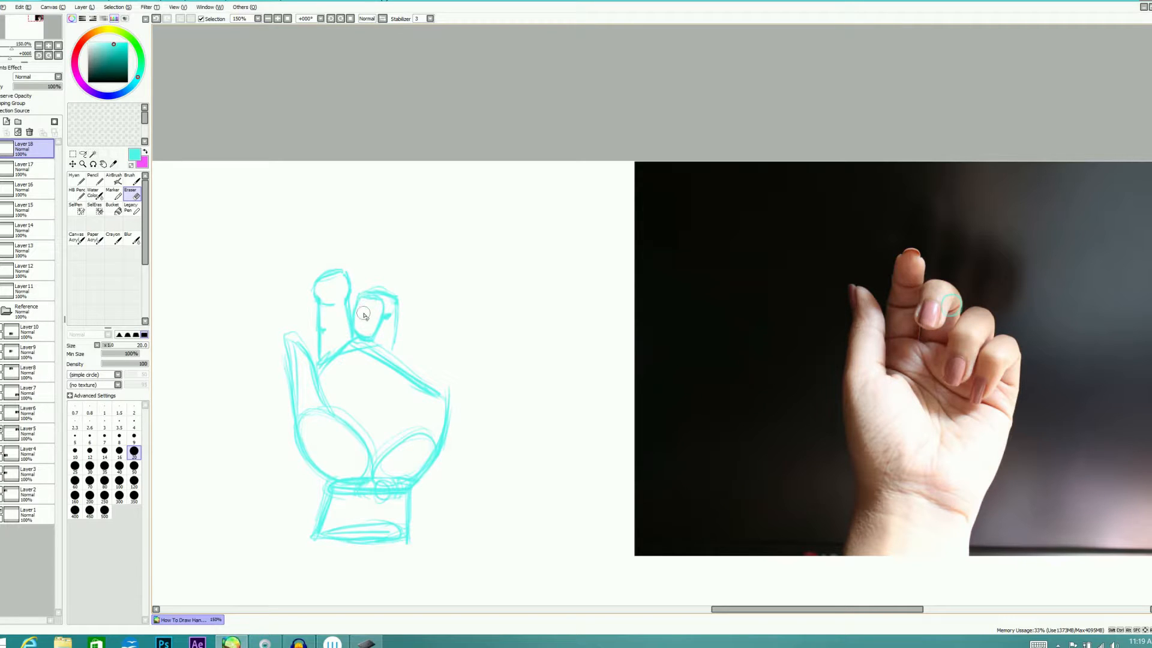
pyautogui.press('e')
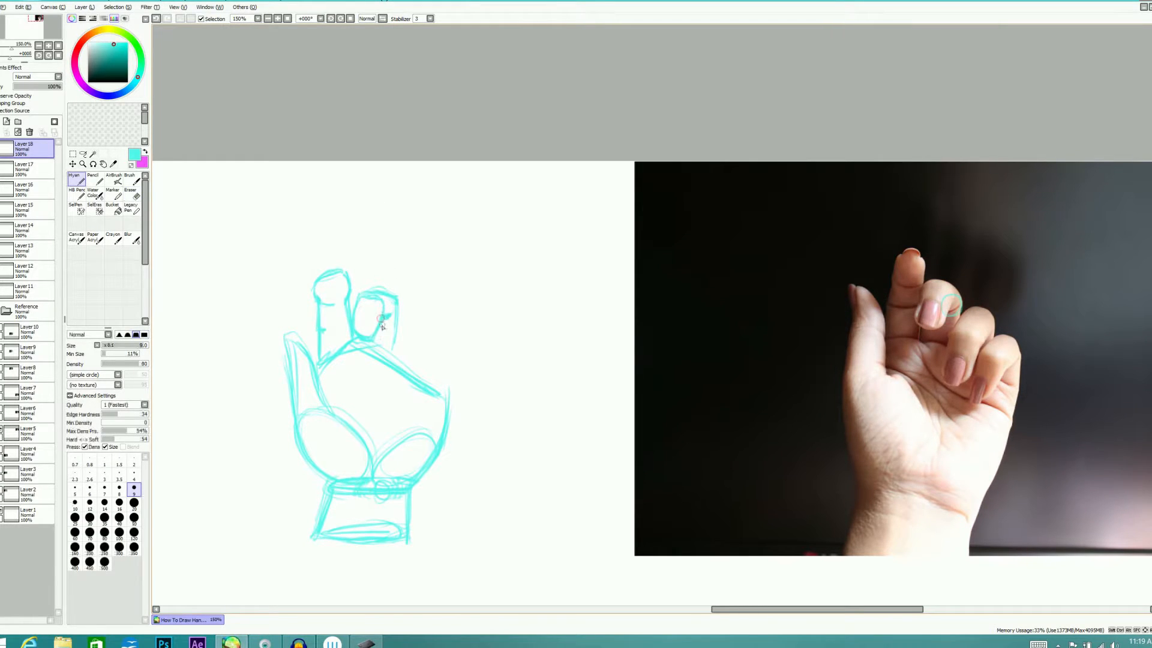
pyautogui.moveTo(396, 313); pyautogui.dragTo(394, 346)
# Add a slanting palm crease and sketch the curled ring finger and the little finger's folded tip
pyautogui.moveTo(365, 376); pyautogui.dragTo(413, 406)
pyautogui.moveTo(393, 344)
pyautogui.mouseDown()
pyautogui.moveTo(416, 309)
pyautogui.moveTo(426, 314)
pyautogui.mouseUp()
pyautogui.hotkey('ctrl', 'z')
pyautogui.moveTo(393, 346); pyautogui.dragTo(412, 355)
pyautogui.moveTo(428, 316)
pyautogui.mouseDown()
pyautogui.moveTo(406, 359)
pyautogui.moveTo(389, 352)
pyautogui.moveTo(395, 389)
pyautogui.moveTo(413, 363)
pyautogui.moveTo(400, 389)
pyautogui.moveTo(388, 362)
pyautogui.moveTo(408, 385)
pyautogui.moveTo(414, 354)
pyautogui.moveTo(436, 331)
pyautogui.moveTo(424, 360)
pyautogui.moveTo(415, 352)
pyautogui.moveTo(446, 357)
pyautogui.moveTo(436, 328)
pyautogui.moveTo(448, 338)
pyautogui.moveTo(435, 364)
pyautogui.moveTo(437, 332)
pyautogui.mouseUp()
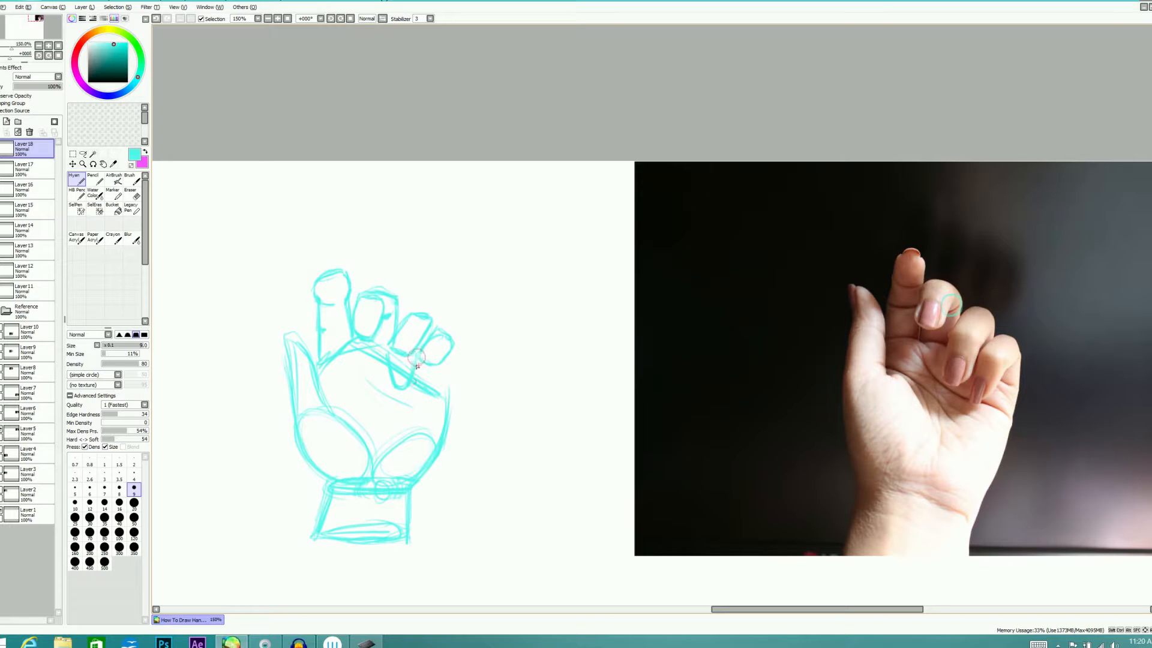
# Complete the little finger down to the palm's outer side, and erase the knuckle line crossing the ring and little fingers
pyautogui.moveTo(414, 393); pyautogui.dragTo(438, 371)
pyautogui.moveTo(433, 316); pyautogui.dragTo(448, 389)
pyautogui.moveTo(455, 343)
pyautogui.mouseDown()
pyautogui.moveTo(445, 392)
pyautogui.moveTo(453, 349)
pyautogui.moveTo(447, 399)
pyautogui.mouseUp()
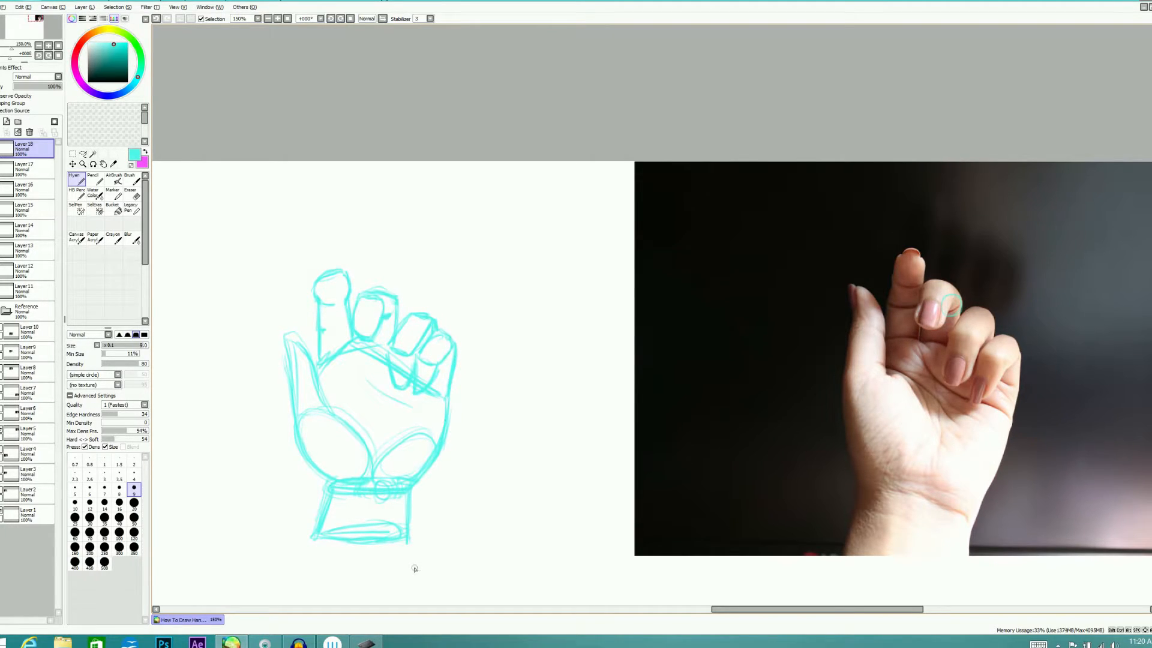
pyautogui.press('e')
pyautogui.moveTo(396, 365)
pyautogui.mouseDown()
pyautogui.moveTo(421, 359)
pyautogui.moveTo(434, 392)
pyautogui.mouseUp()
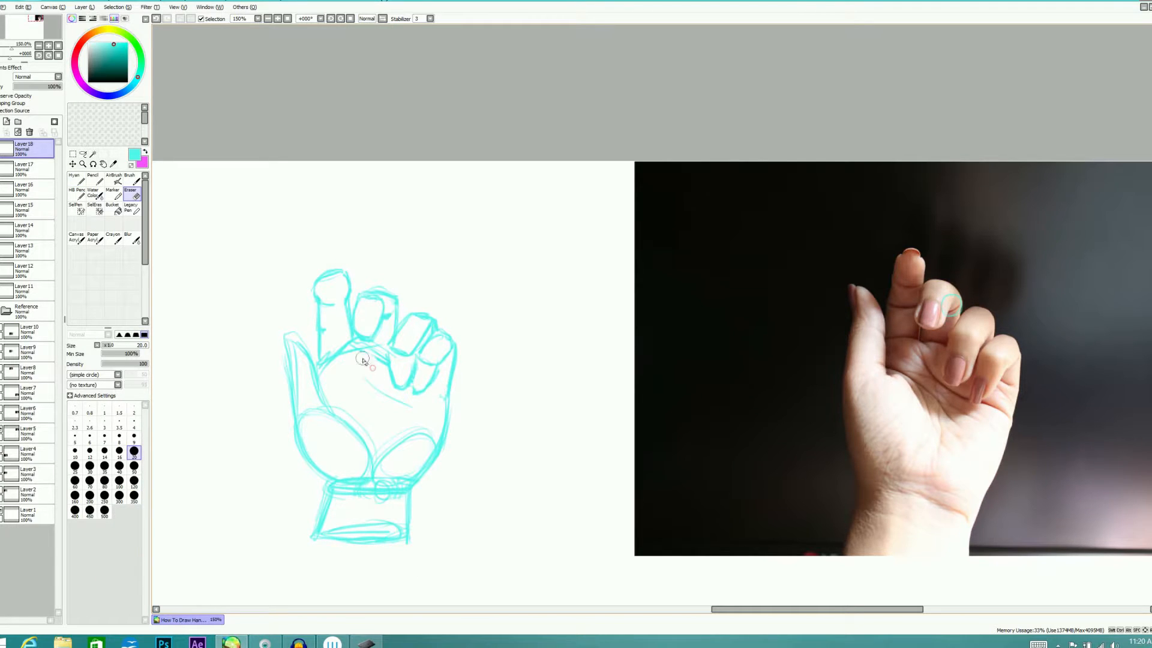
# Add the bend line beneath the little finger's folded tip, and circle the same bend on the photo
pyautogui.press('n')
pyautogui.moveTo(413, 390)
pyautogui.mouseDown()
pyautogui.moveTo(415, 371)
pyautogui.moveTo(442, 386)
pyautogui.moveTo(447, 363)
pyautogui.mouseUp()
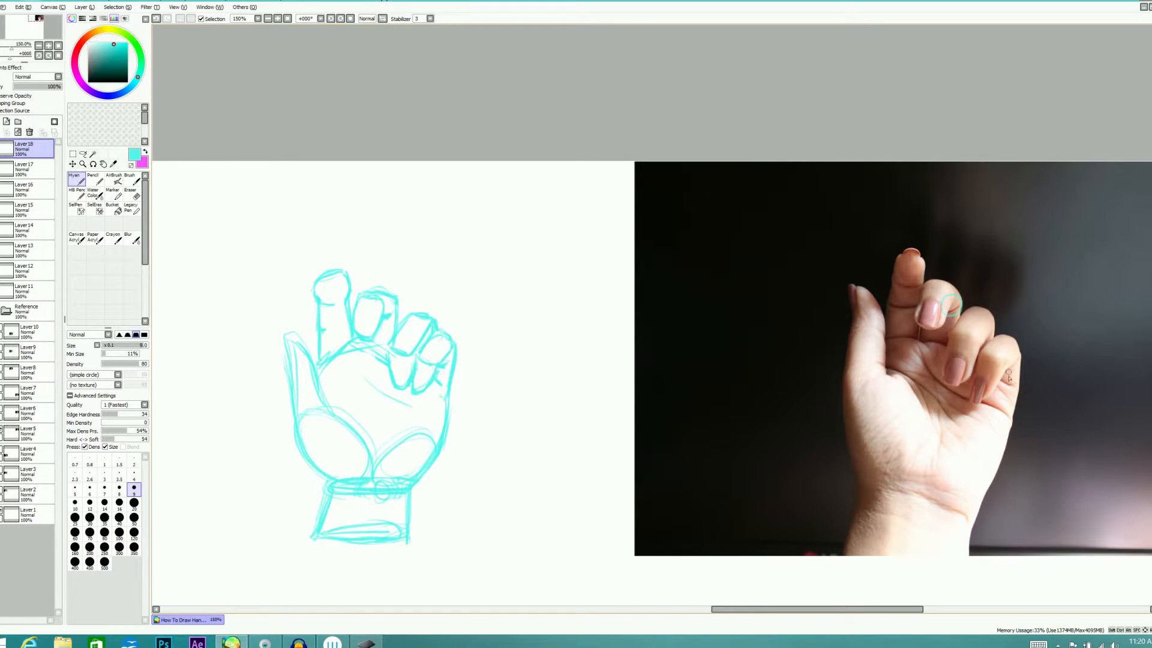
pyautogui.moveTo(1007, 376); pyautogui.dragTo(1009, 379)
# Widen the thumb's tip outward and add crease lines where the thumb meets the palm
pyautogui.moveTo(284, 339)
pyautogui.mouseDown()
pyautogui.moveTo(288, 366)
pyautogui.moveTo(300, 335)
pyautogui.moveTo(325, 400)
pyautogui.moveTo(288, 365)
pyautogui.mouseUp()
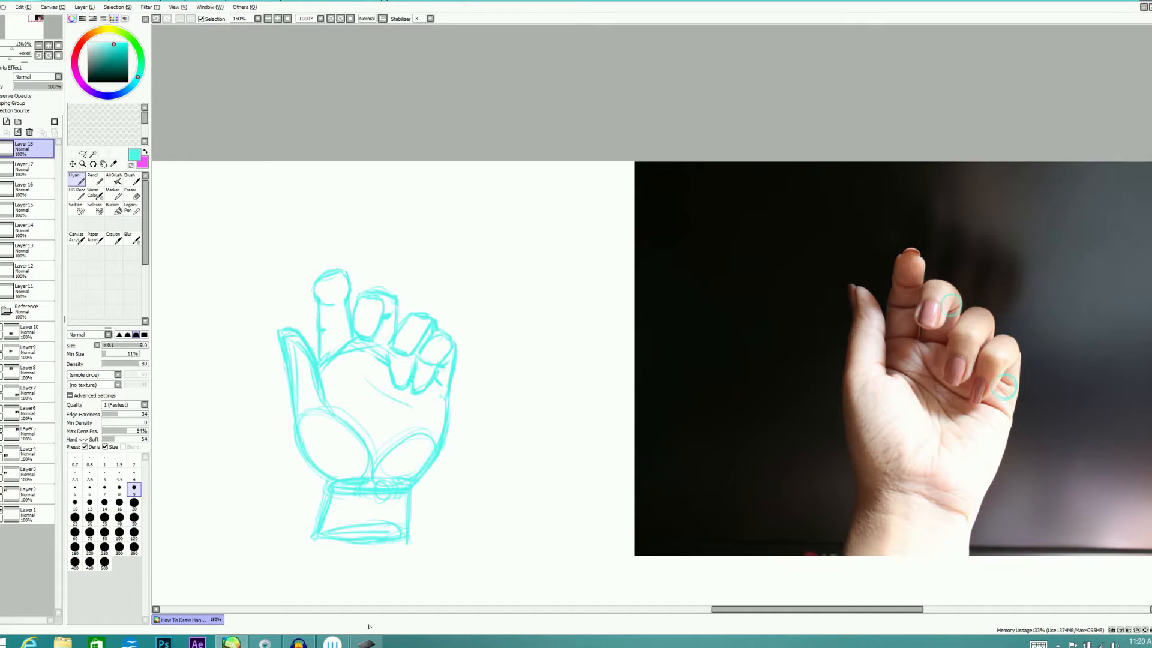
pyautogui.moveTo(336, 399)
pyautogui.mouseDown()
pyautogui.moveTo(369, 423)
pyautogui.moveTo(363, 387)
pyautogui.moveTo(354, 414)
pyautogui.mouseUp()
# Erase the middle finger's folded tip and redraw it slightly reshaped, and draw a large loop around the whole hand sketch
pyautogui.press('e')
pyautogui.moveTo(359, 307)
pyautogui.mouseDown()
pyautogui.moveTo(362, 337)
pyautogui.moveTo(373, 317)
pyautogui.moveTo(381, 355)
pyautogui.mouseUp()
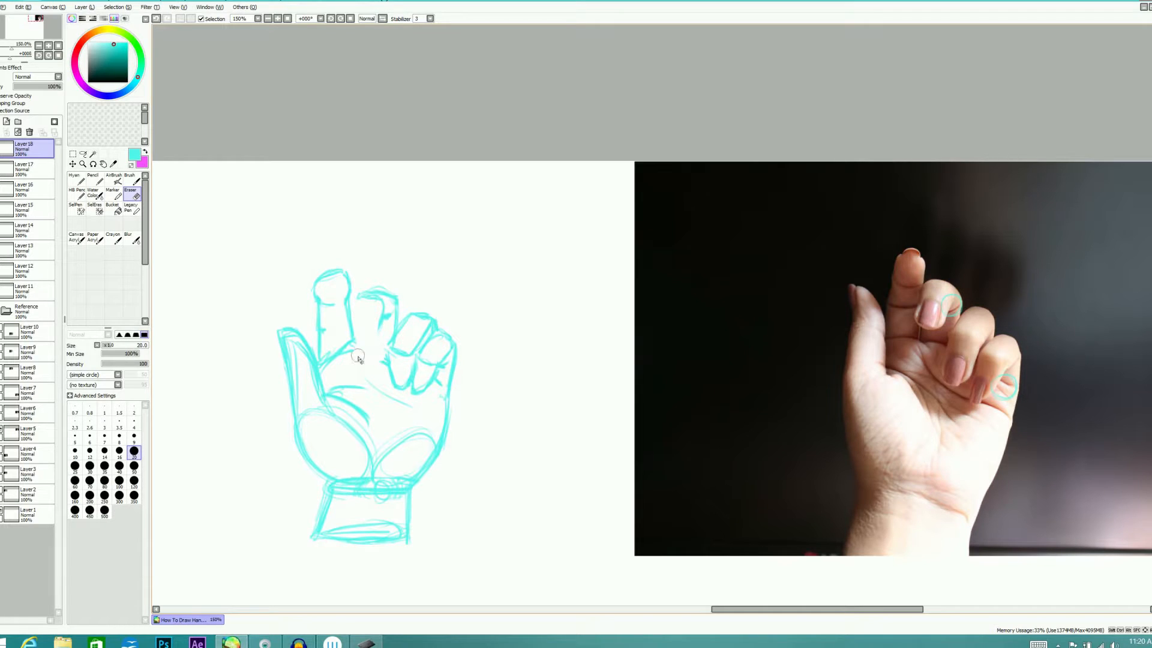
pyautogui.press('n')
pyautogui.moveTo(355, 302)
pyautogui.mouseDown()
pyautogui.moveTo(360, 338)
pyautogui.moveTo(370, 340)
pyautogui.moveTo(353, 305)
pyautogui.moveTo(364, 339)
pyautogui.moveTo(387, 316)
pyautogui.moveTo(353, 340)
pyautogui.mouseUp()
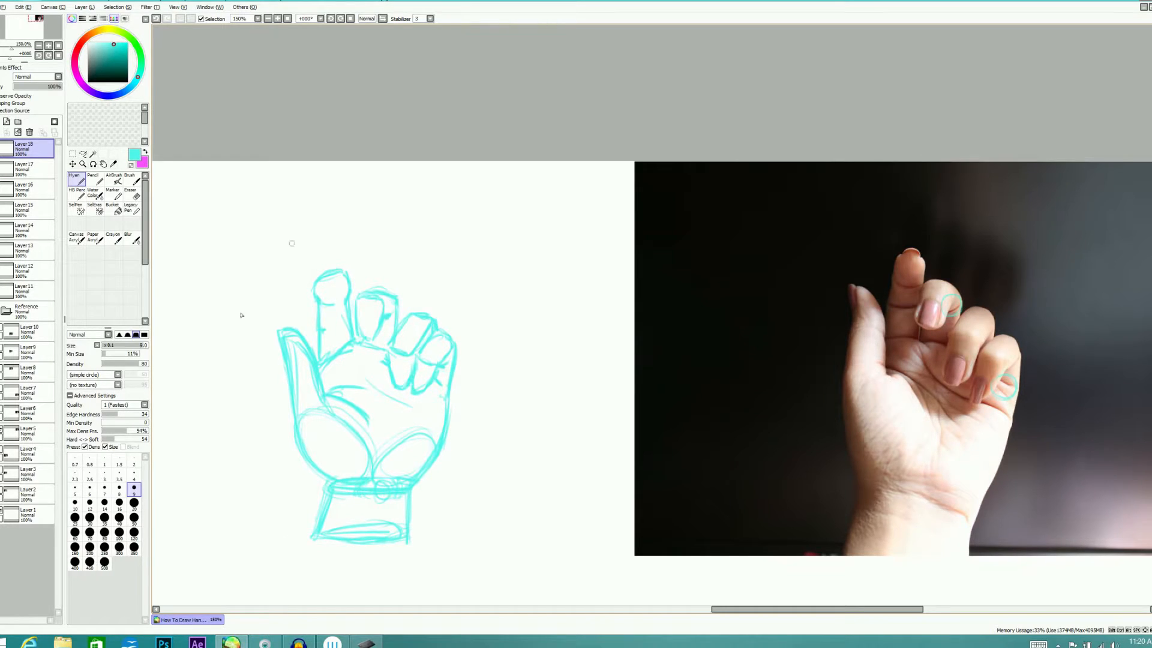
pyautogui.moveTo(238, 423)
pyautogui.mouseDown()
pyautogui.moveTo(520, 499)
pyautogui.moveTo(203, 378)
pyautogui.moveTo(414, 596)
pyautogui.mouseUp()
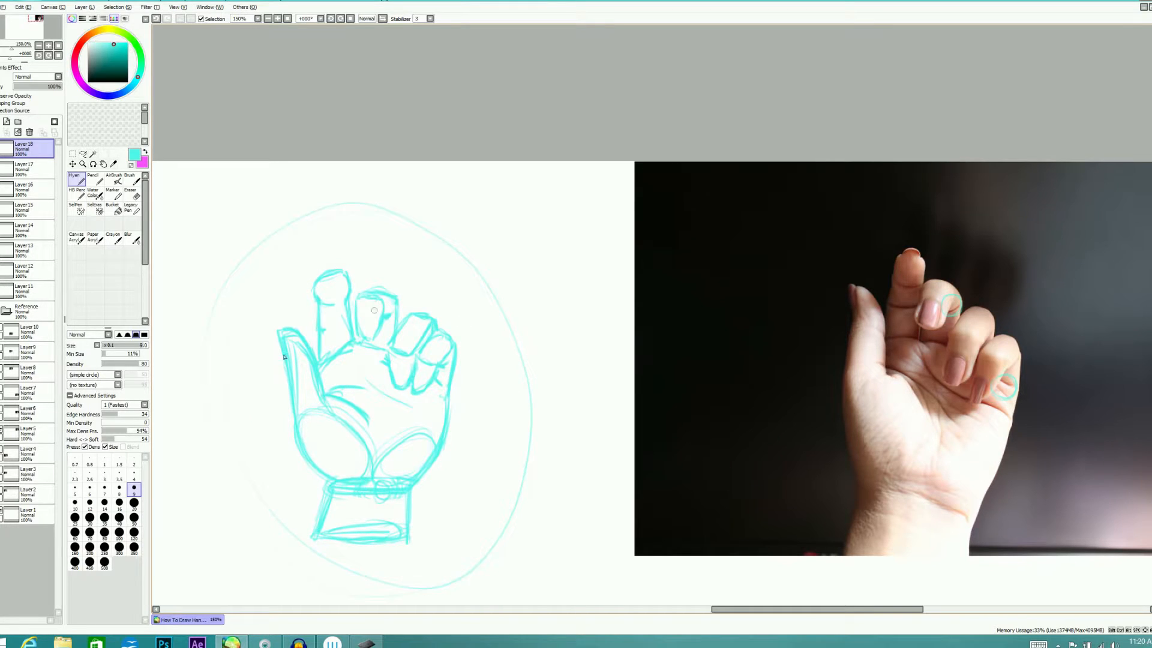
# Hide the palm-side photo and its finished sketch, and add a new layer for tracing the back-of-hand photo
pyautogui.click(6, 412)
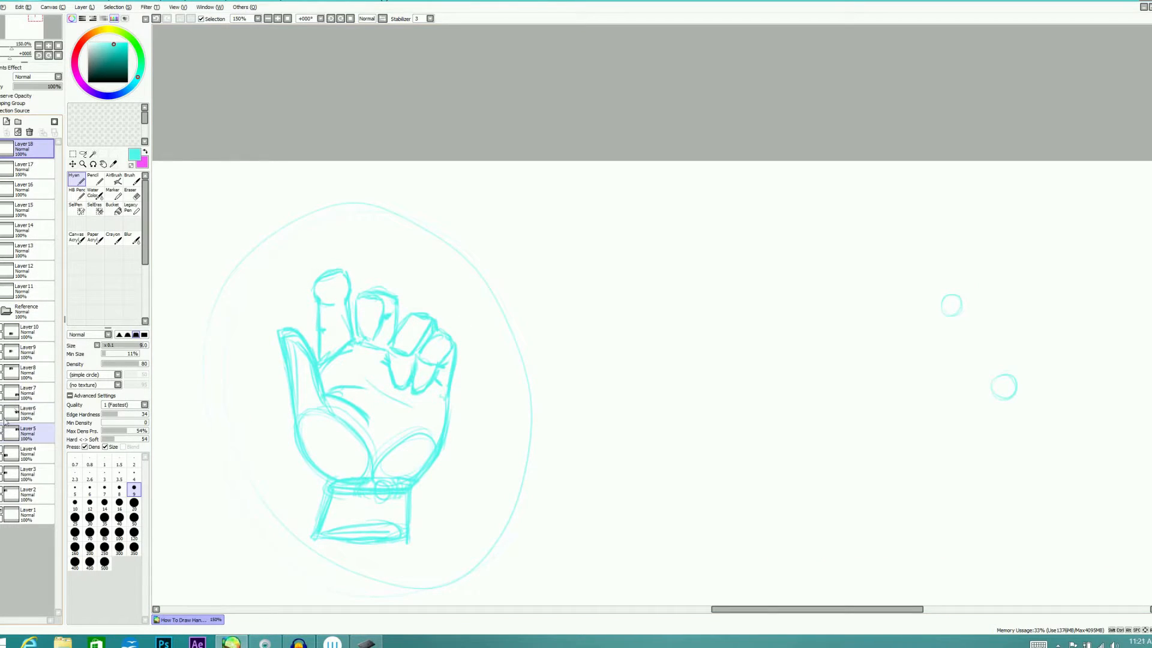
pyautogui.click(1, 144)
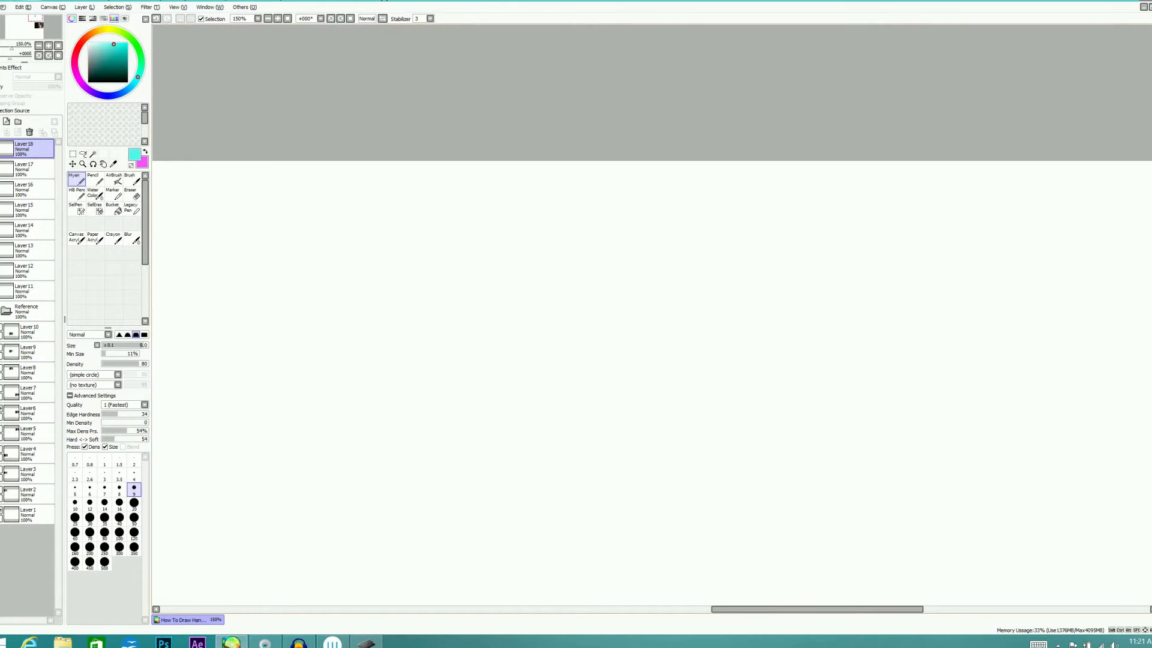
pyautogui.moveTo(1150, 108); pyautogui.dragTo(1151, 220)
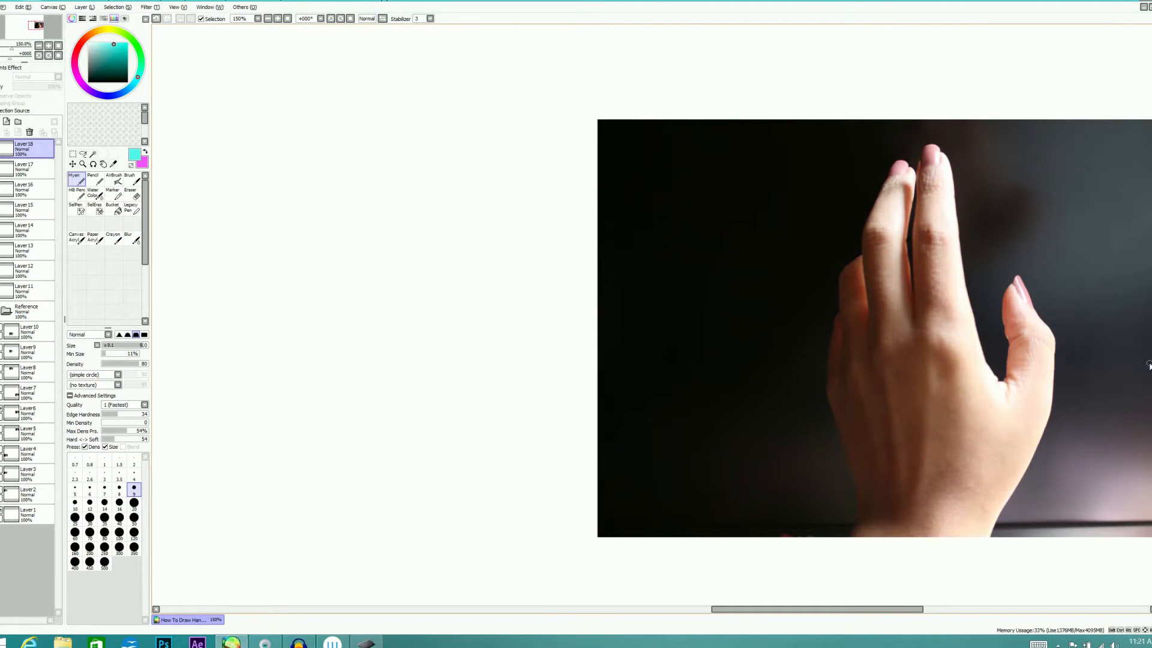
pyautogui.click(5, 122)
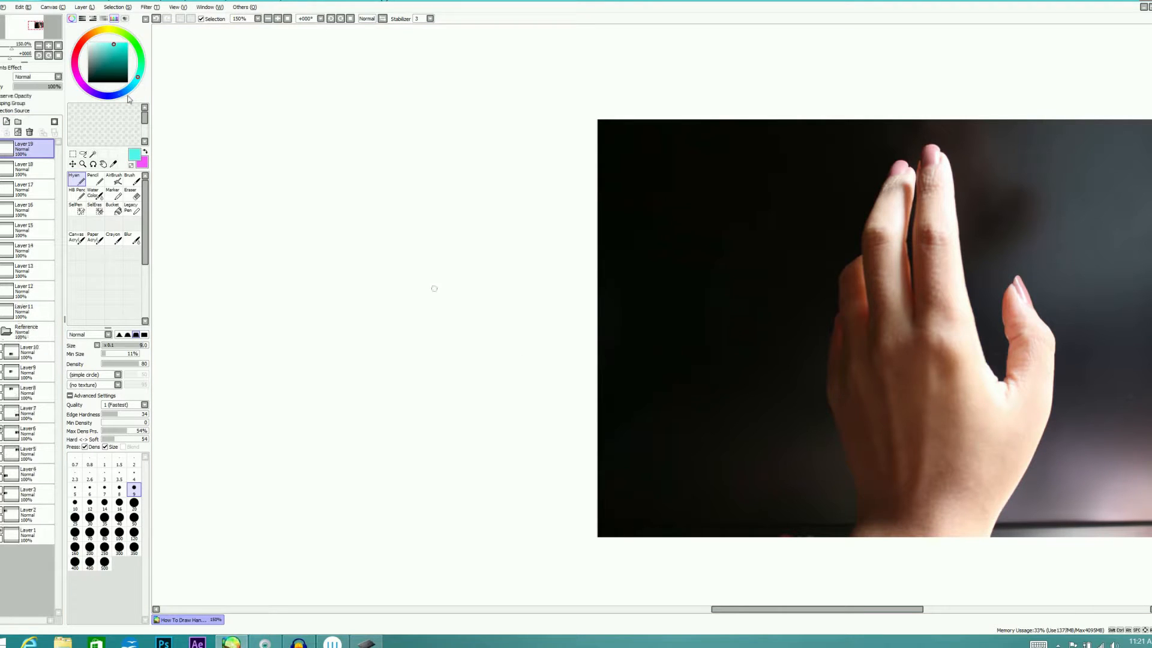
# Trace the wrist block with a joint circle on its upper edge, plus the hand's outer side and peaked knuckle line
pyautogui.moveTo(856, 552)
pyautogui.mouseDown()
pyautogui.moveTo(862, 517)
pyautogui.moveTo(961, 510)
pyautogui.moveTo(982, 548)
pyautogui.mouseUp()
pyautogui.moveTo(924, 507); pyautogui.dragTo(914, 515)
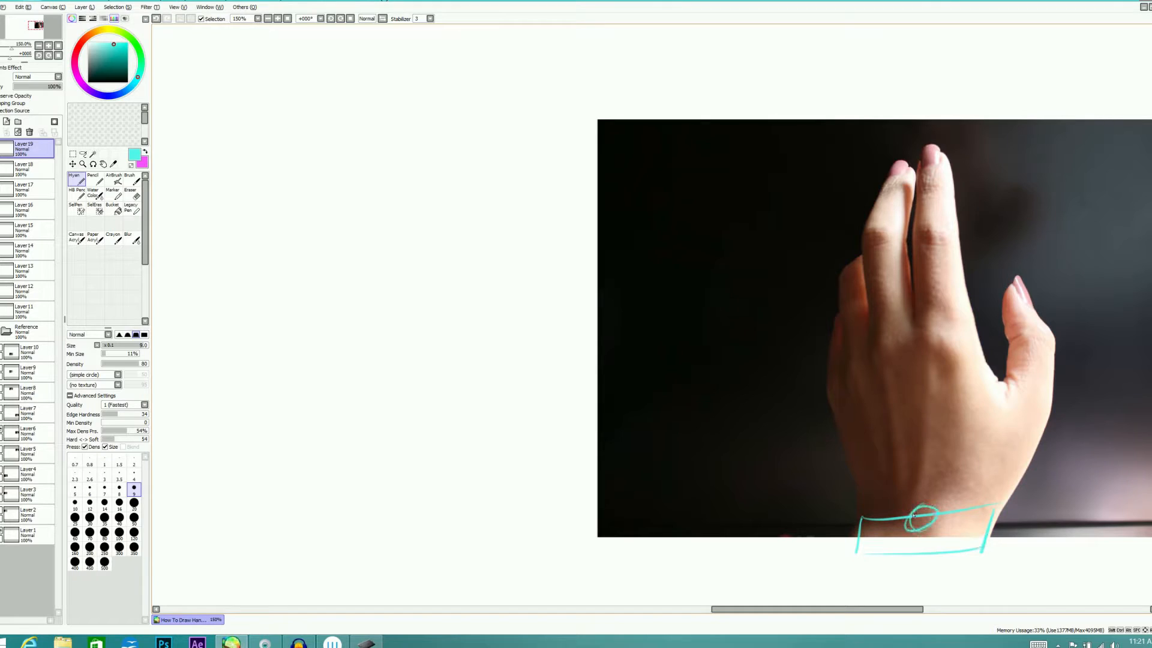
pyautogui.moveTo(826, 401)
pyautogui.mouseDown()
pyautogui.moveTo(852, 480)
pyautogui.moveTo(831, 389)
pyautogui.moveTo(896, 340)
pyautogui.moveTo(989, 361)
pyautogui.mouseUp()
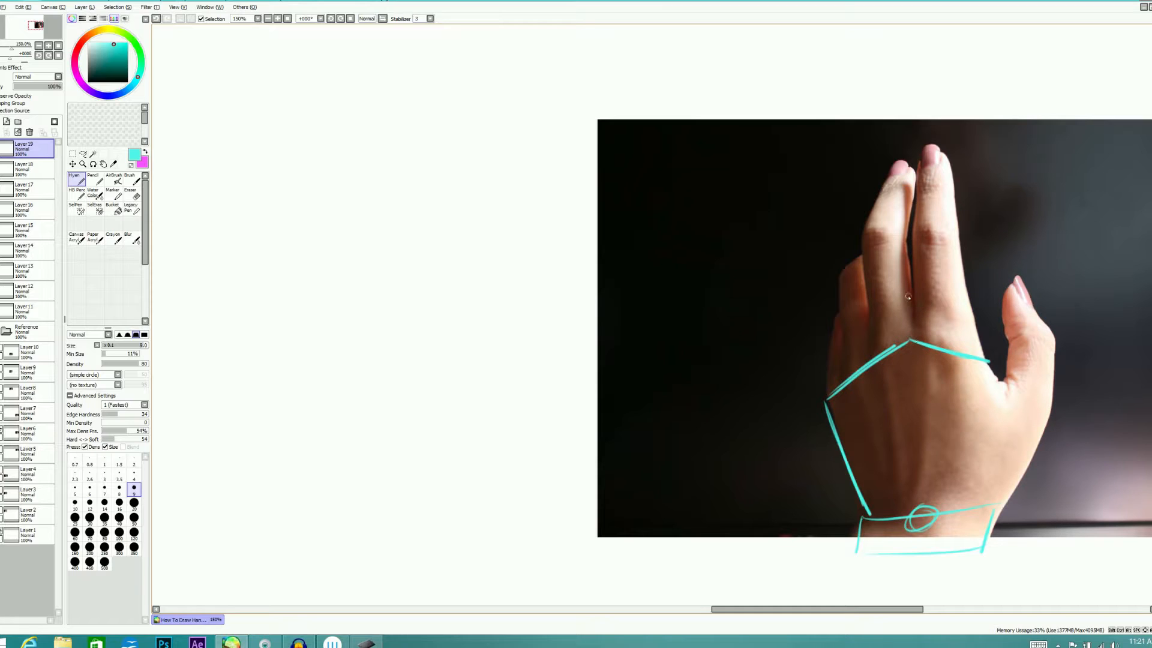
# Draw a vertical guide through the knuckle peak between the index and middle fingers, and trace the palm's thumb side to the wrist
pyautogui.moveTo(910, 299); pyautogui.dragTo(912, 369)
pyautogui.moveTo(914, 279); pyautogui.dragTo(914, 382)
pyautogui.moveTo(912, 315); pyautogui.dragTo(913, 394)
pyautogui.moveTo(915, 281); pyautogui.dragTo(913, 331)
pyautogui.moveTo(995, 361); pyautogui.dragTo(990, 493)
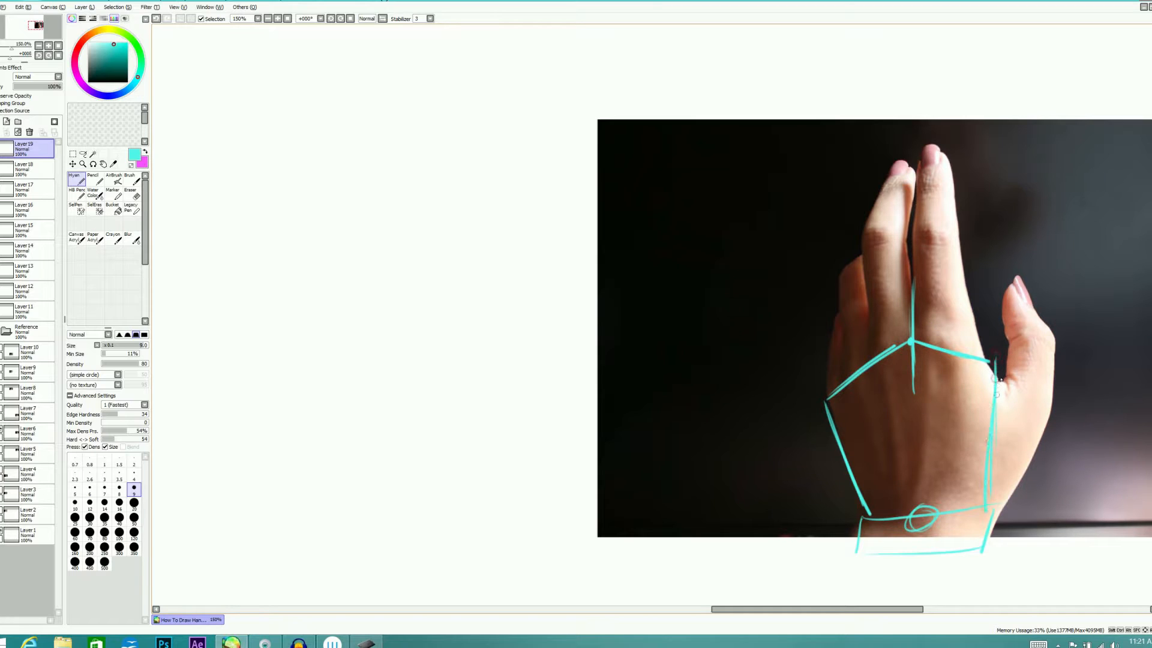
pyautogui.moveTo(999, 365); pyautogui.dragTo(976, 506)
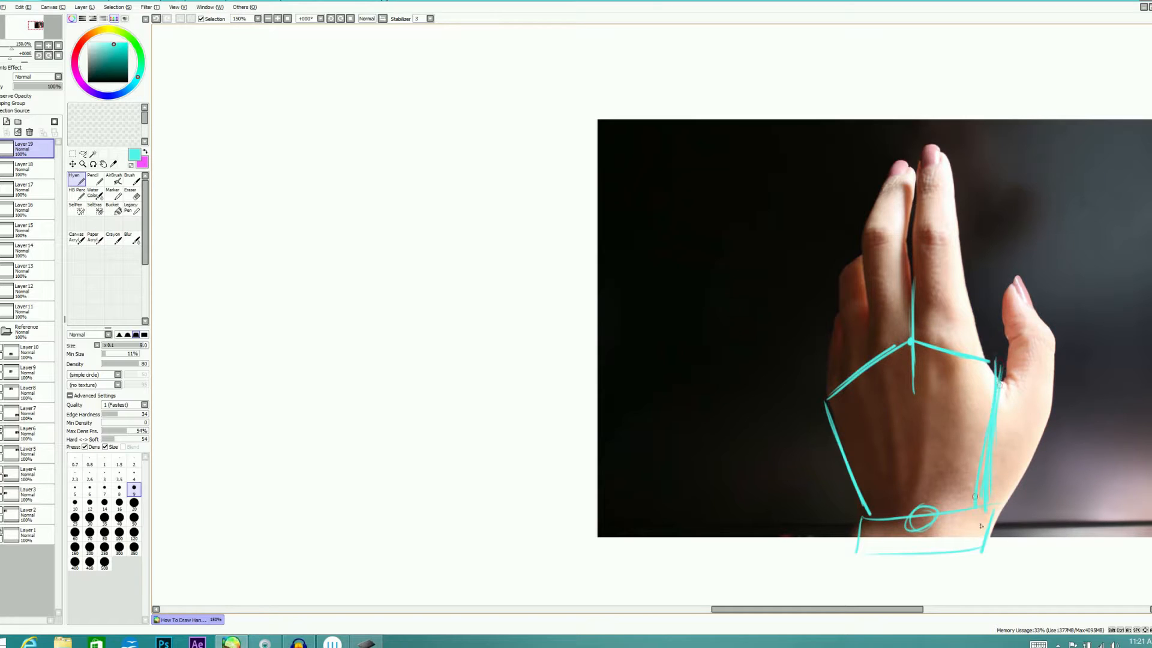
# Erase the traced wrist block's thumb-side edge and redraw it farther in, in line with the palm's side
pyautogui.press('e')
pyautogui.moveTo(1013, 371)
pyautogui.mouseDown()
pyautogui.moveTo(981, 538)
pyautogui.moveTo(994, 528)
pyautogui.mouseUp()
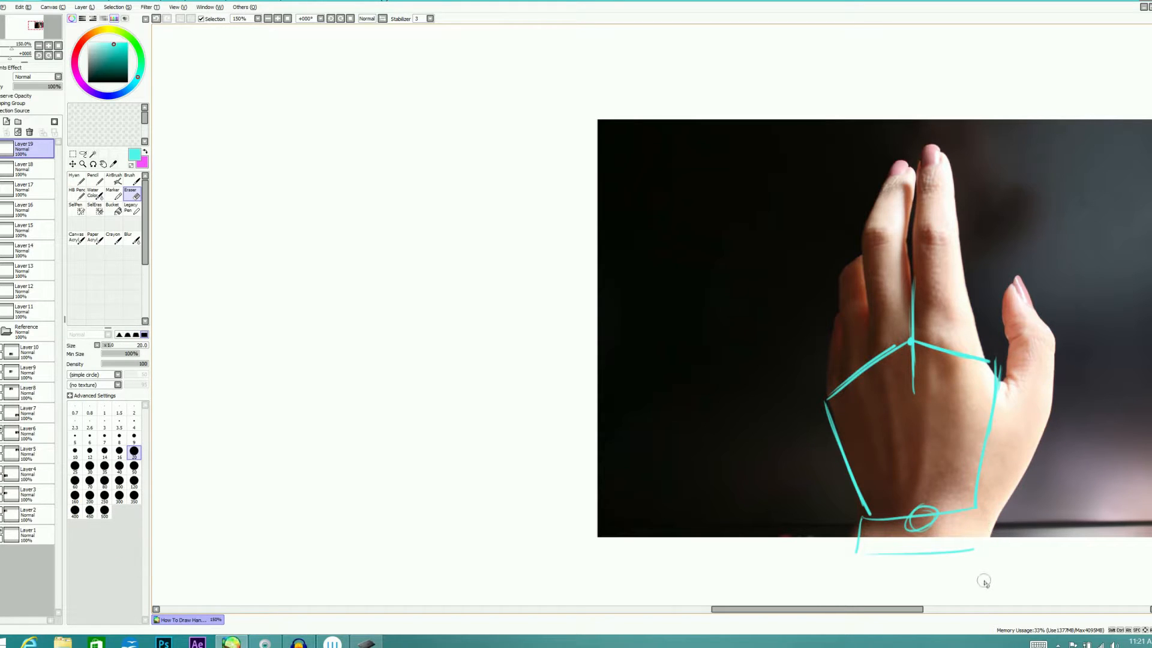
pyautogui.press('n')
pyautogui.moveTo(977, 511)
pyautogui.mouseDown()
pyautogui.moveTo(1001, 367)
pyautogui.moveTo(1004, 391)
pyautogui.mouseUp()
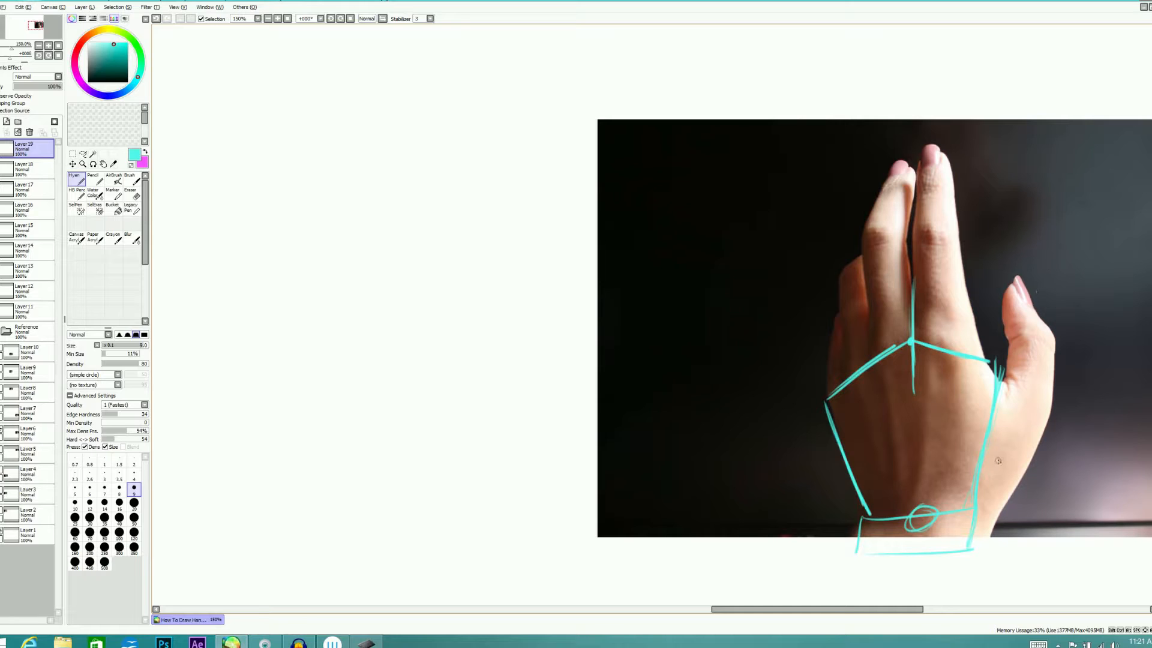
# Trace the thumb on the photo as a tilted oval base, a middle block and a pointed, rounded tip segment
pyautogui.moveTo(1032, 414)
pyautogui.mouseDown()
pyautogui.moveTo(969, 480)
pyautogui.moveTo(1041, 399)
pyautogui.mouseUp()
pyautogui.moveTo(1015, 340)
pyautogui.mouseDown()
pyautogui.moveTo(1009, 389)
pyautogui.moveTo(1018, 342)
pyautogui.moveTo(1057, 338)
pyautogui.moveTo(1050, 401)
pyautogui.mouseUp()
pyautogui.moveTo(1054, 341)
pyautogui.mouseDown()
pyautogui.moveTo(1020, 277)
pyautogui.moveTo(1055, 345)
pyautogui.mouseUp()
pyautogui.moveTo(1016, 273)
pyautogui.mouseDown()
pyautogui.moveTo(1013, 336)
pyautogui.moveTo(1008, 324)
pyautogui.mouseUp()
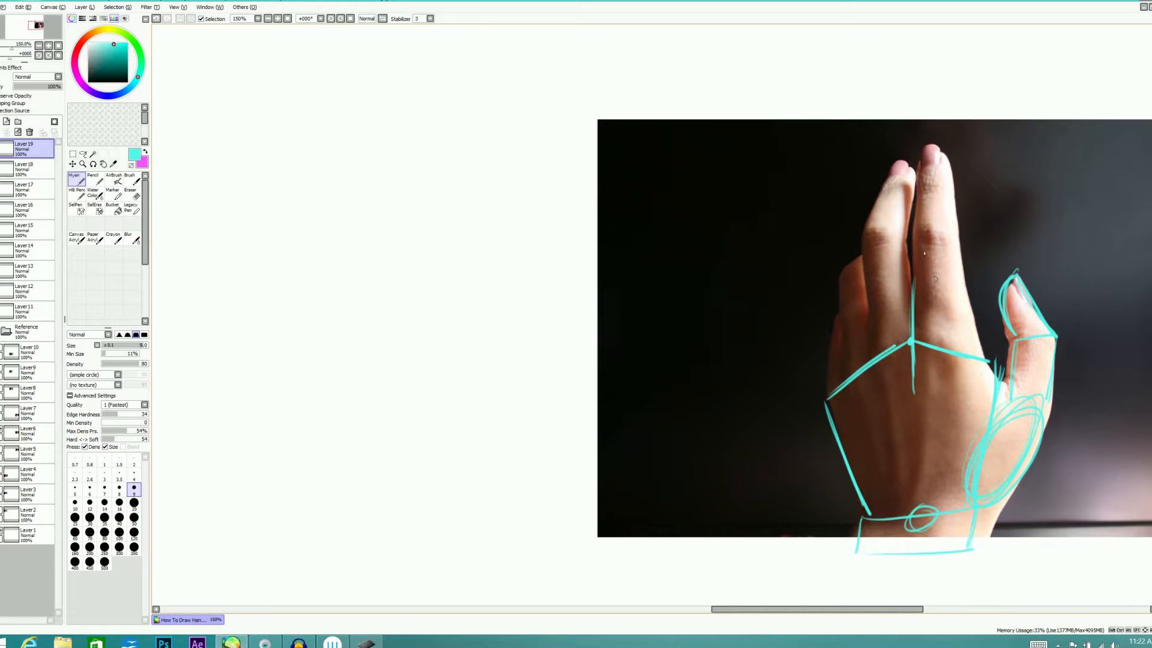
# Trace the index finger on the photo as a straight lower block and a tapering tip segment
pyautogui.moveTo(912, 238); pyautogui.dragTo(917, 351)
pyautogui.moveTo(954, 240); pyautogui.dragTo(985, 358)
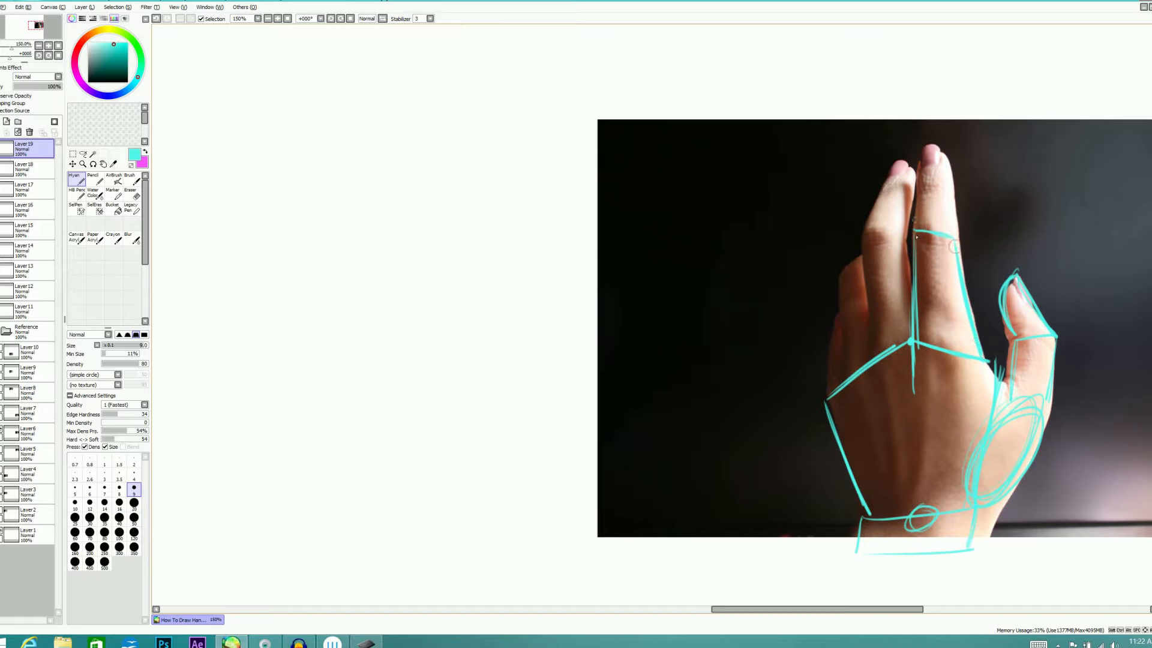
pyautogui.moveTo(913, 230)
pyautogui.mouseDown()
pyautogui.moveTo(922, 146)
pyautogui.moveTo(950, 211)
pyautogui.mouseUp()
pyautogui.moveTo(931, 150); pyautogui.dragTo(952, 236)
# Trace the middle finger as two segments, and the visible parts of the ring and little fingers beside it
pyautogui.moveTo(862, 242); pyautogui.dragTo(879, 353)
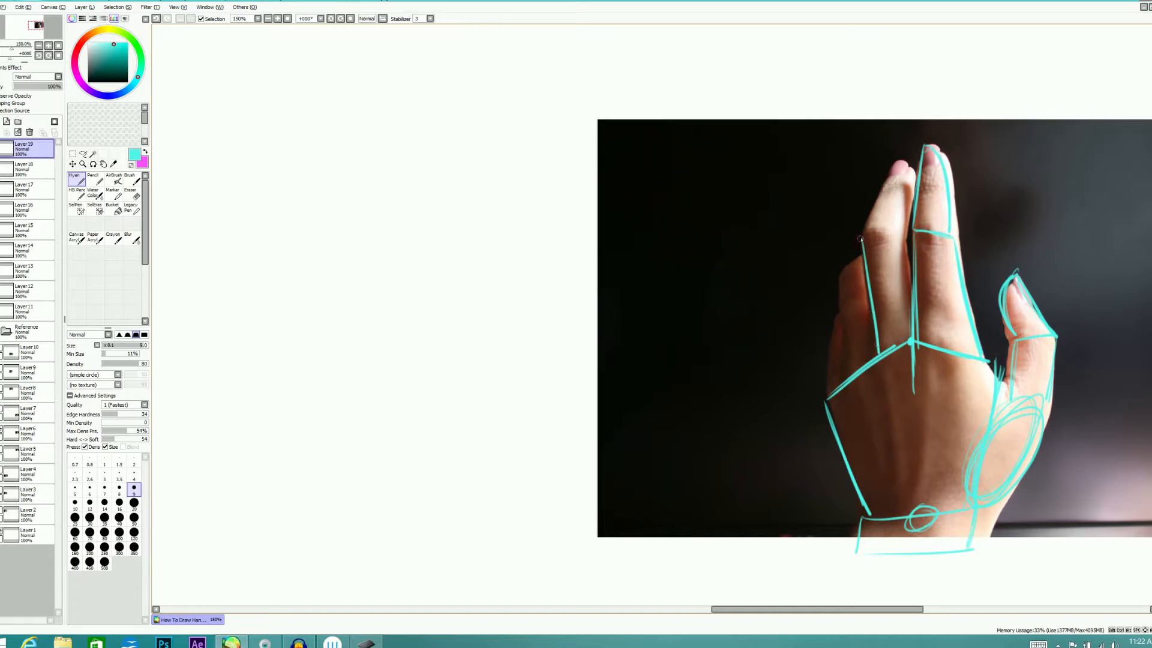
pyautogui.moveTo(901, 237); pyautogui.dragTo(908, 281)
pyautogui.moveTo(863, 230)
pyautogui.mouseDown()
pyautogui.moveTo(894, 177)
pyautogui.moveTo(911, 177)
pyautogui.moveTo(900, 252)
pyautogui.moveTo(843, 273)
pyautogui.moveTo(848, 332)
pyautogui.mouseUp()
pyautogui.moveTo(845, 265); pyautogui.dragTo(851, 378)
pyautogui.moveTo(835, 318); pyautogui.dragTo(824, 399)
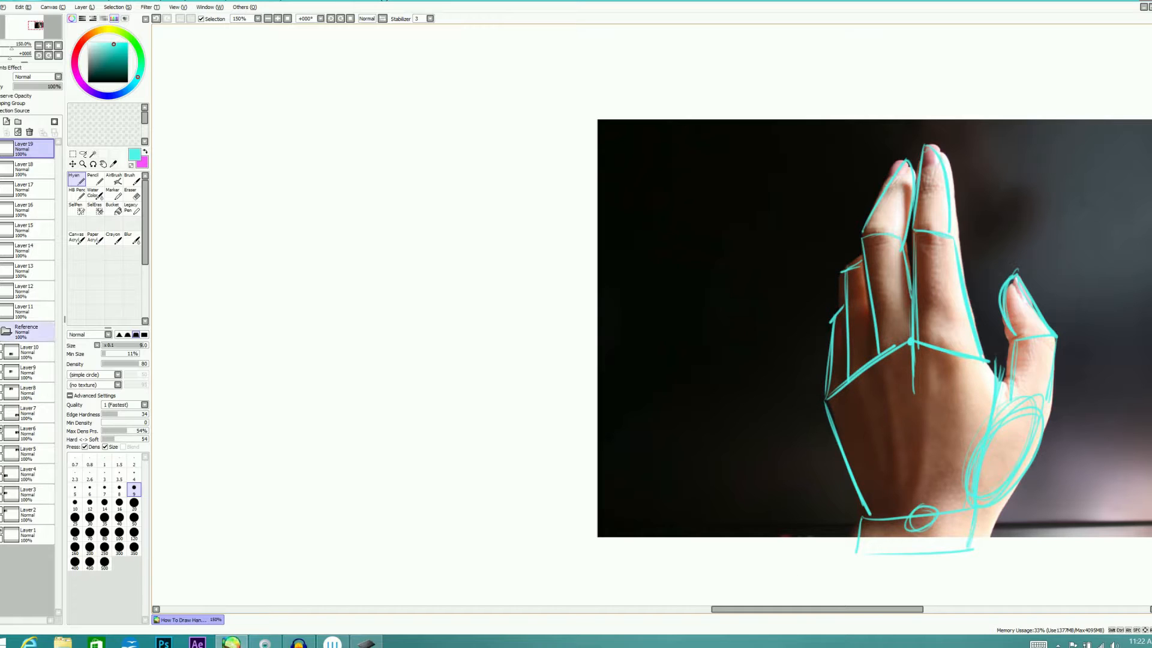
# Check the traced hand with the reference photos hidden, and swap the tracing for a new empty layer beside the photo
pyautogui.click(1, 328)
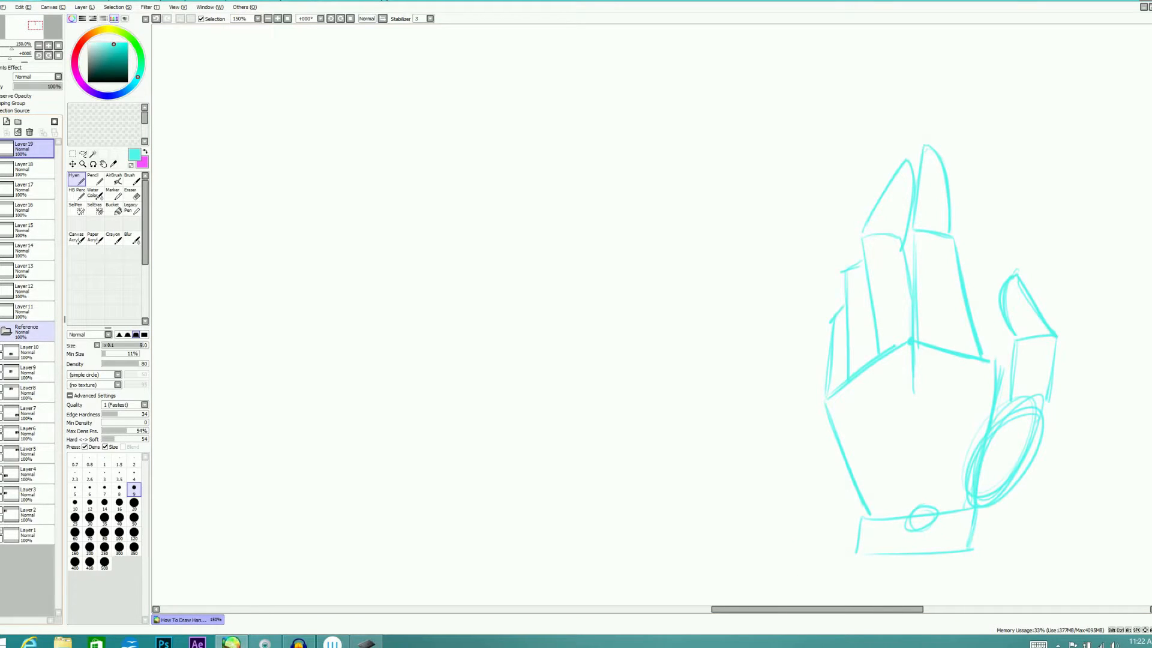
pyautogui.click(1, 328)
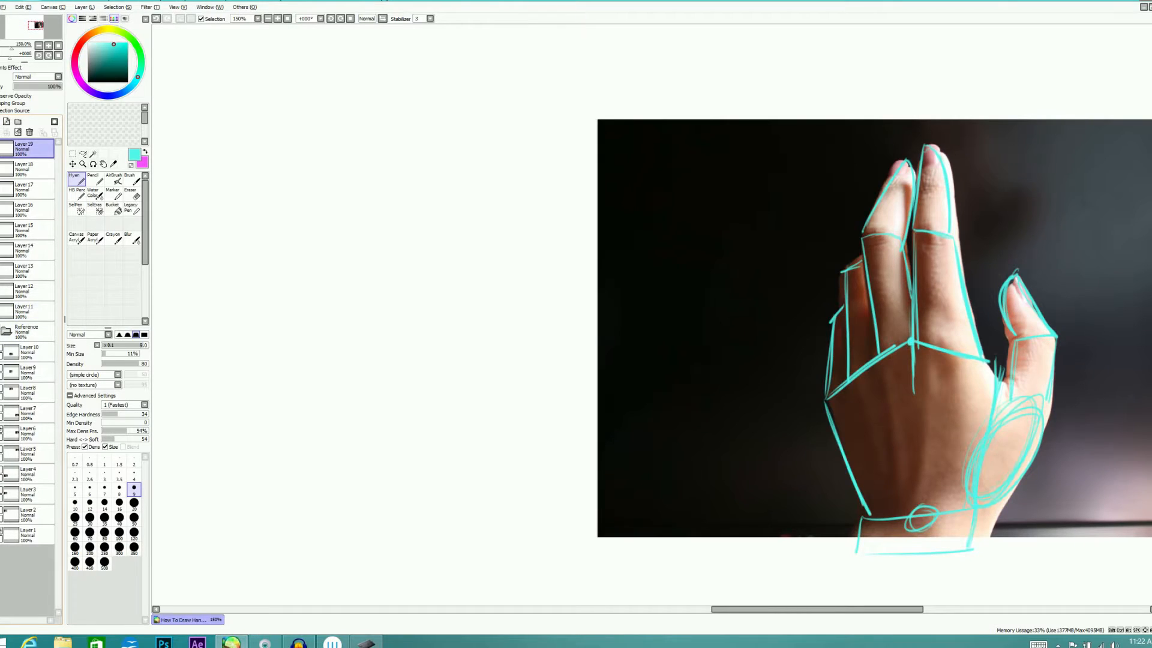
pyautogui.click(1, 148)
pyautogui.click(7, 123)
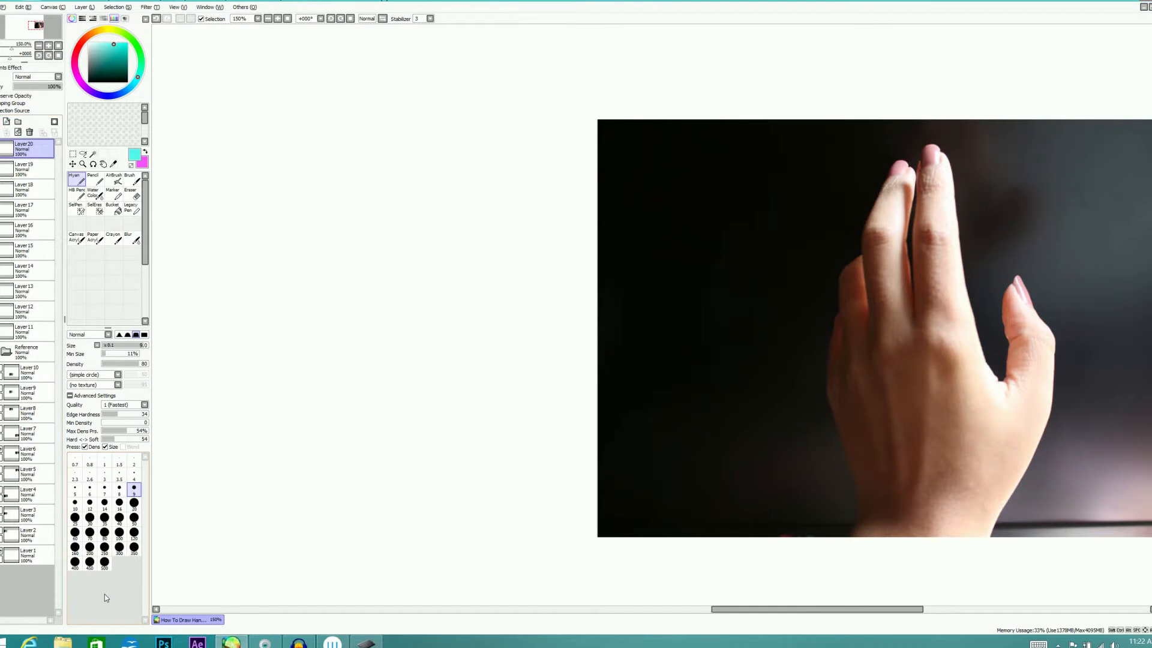
# Sketch a freehand wrist block on the blank area beside the photo, with a small joint circle on its upper edge
pyautogui.moveTo(343, 519)
pyautogui.mouseDown()
pyautogui.moveTo(391, 491)
pyautogui.moveTo(346, 495)
pyautogui.moveTo(456, 483)
pyautogui.moveTo(445, 500)
pyautogui.moveTo(449, 489)
pyautogui.moveTo(366, 487)
pyautogui.moveTo(345, 517)
pyautogui.moveTo(426, 518)
pyautogui.moveTo(356, 522)
pyautogui.mouseUp()
pyautogui.moveTo(402, 480)
pyautogui.mouseDown()
pyautogui.moveTo(411, 487)
pyautogui.moveTo(403, 477)
pyautogui.mouseUp()
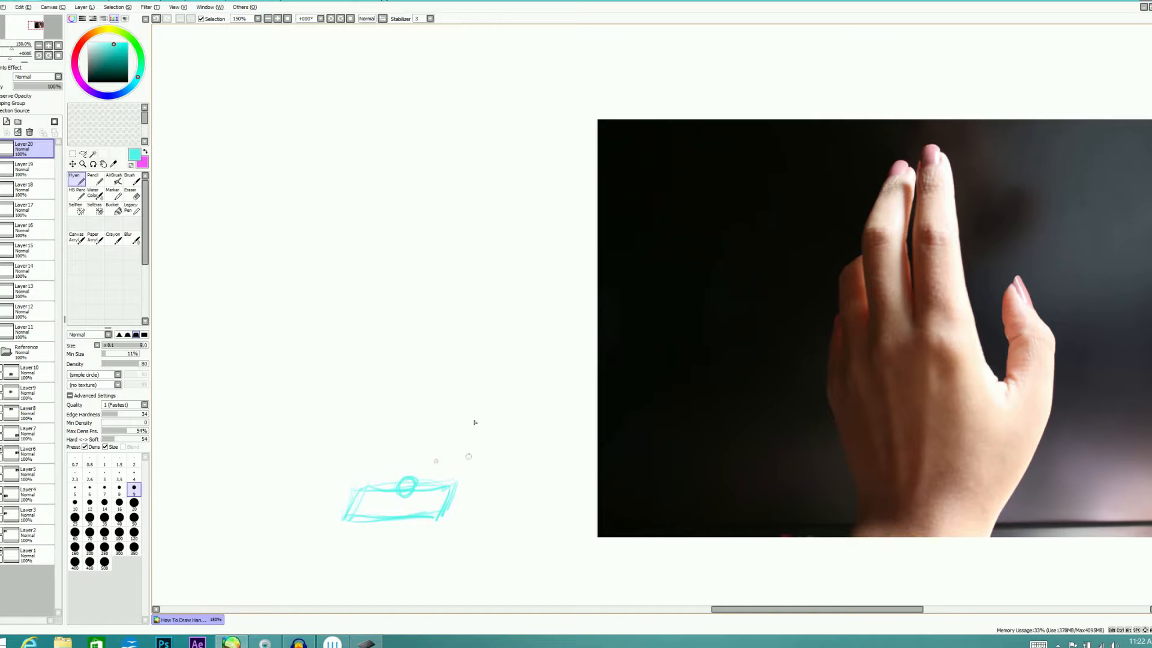
# Sketch the palm as a five-sided outline above the freehand wrist block, with an oval for the thumb base
pyautogui.moveTo(363, 481)
pyautogui.mouseDown()
pyautogui.moveTo(326, 388)
pyautogui.moveTo(357, 476)
pyautogui.mouseUp()
pyautogui.moveTo(331, 385)
pyautogui.mouseDown()
pyautogui.moveTo(363, 368)
pyautogui.moveTo(438, 370)
pyautogui.moveTo(461, 388)
pyautogui.moveTo(450, 482)
pyautogui.mouseUp()
pyautogui.moveTo(462, 436)
pyautogui.mouseDown()
pyautogui.moveTo(485, 452)
pyautogui.moveTo(446, 490)
pyautogui.moveTo(480, 470)
pyautogui.moveTo(442, 476)
pyautogui.mouseUp()
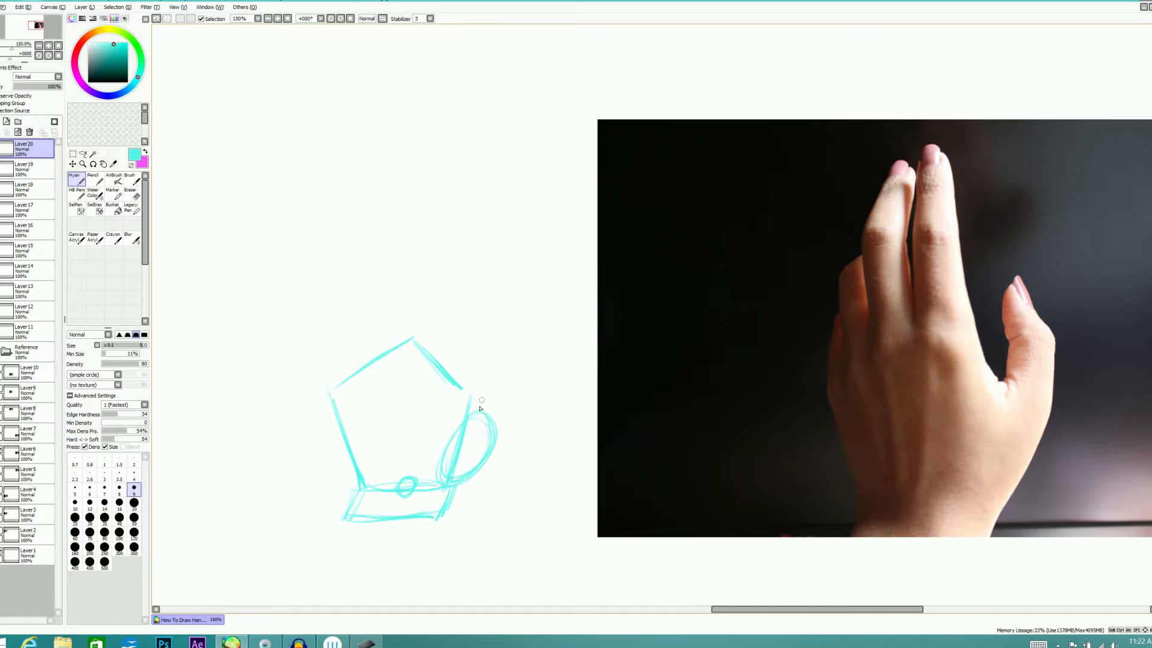
# Sketch the thumb above its base oval as a straight lower segment and a pointed tip segment
pyautogui.moveTo(471, 416); pyautogui.dragTo(484, 372)
pyautogui.moveTo(500, 434)
pyautogui.mouseDown()
pyautogui.moveTo(509, 375)
pyautogui.moveTo(502, 429)
pyautogui.mouseUp()
pyautogui.moveTo(483, 374)
pyautogui.mouseDown()
pyautogui.moveTo(473, 406)
pyautogui.moveTo(474, 326)
pyautogui.moveTo(497, 357)
pyautogui.moveTo(479, 314)
pyautogui.mouseUp()
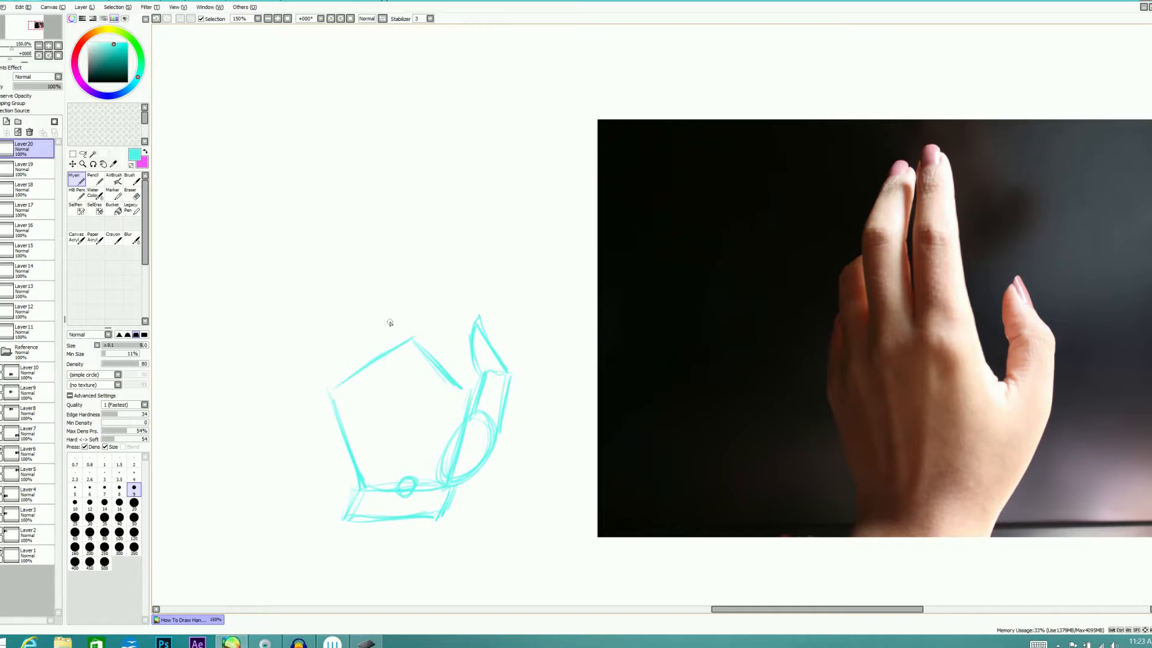
# Sketch the index finger above the palm as two segments, erasing and redrawing its rough tip and joint lines
pyautogui.moveTo(415, 306)
pyautogui.mouseDown()
pyautogui.moveTo(418, 271)
pyautogui.moveTo(461, 385)
pyautogui.moveTo(422, 235)
pyautogui.moveTo(430, 201)
pyautogui.moveTo(438, 257)
pyautogui.mouseUp()
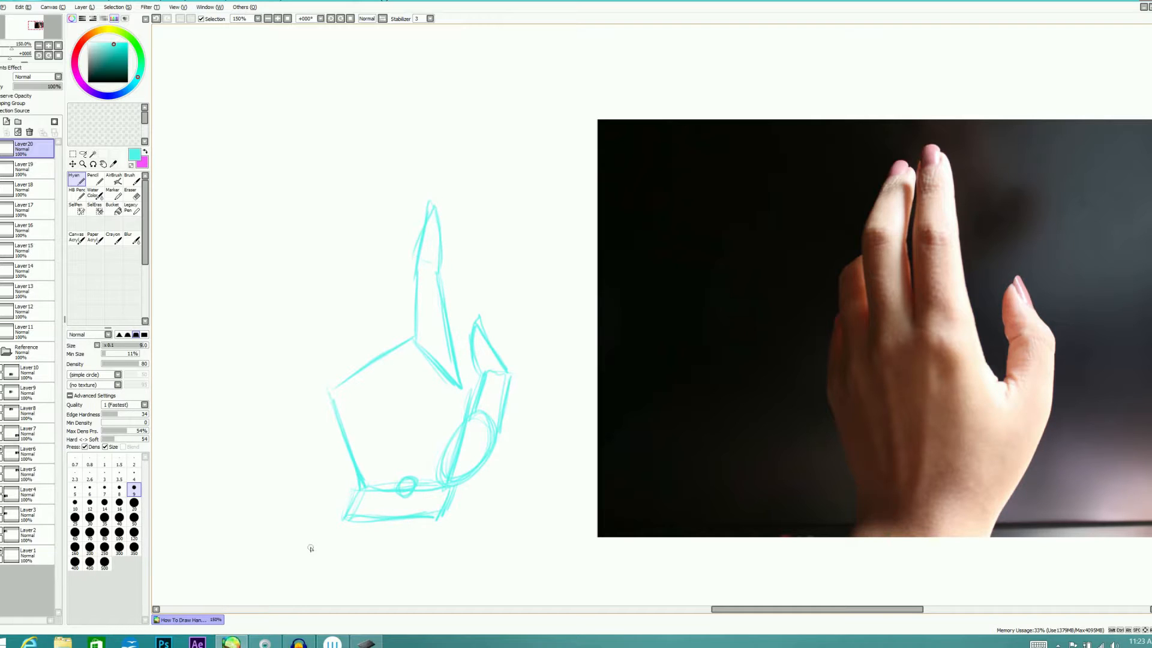
pyautogui.press('e')
pyautogui.moveTo(426, 214)
pyautogui.mouseDown()
pyautogui.moveTo(426, 268)
pyautogui.moveTo(411, 275)
pyautogui.moveTo(454, 280)
pyautogui.moveTo(414, 270)
pyautogui.moveTo(427, 207)
pyautogui.mouseUp()
pyautogui.press('n')
pyautogui.moveTo(417, 251)
pyautogui.mouseDown()
pyautogui.moveTo(428, 209)
pyautogui.moveTo(441, 274)
pyautogui.mouseUp()
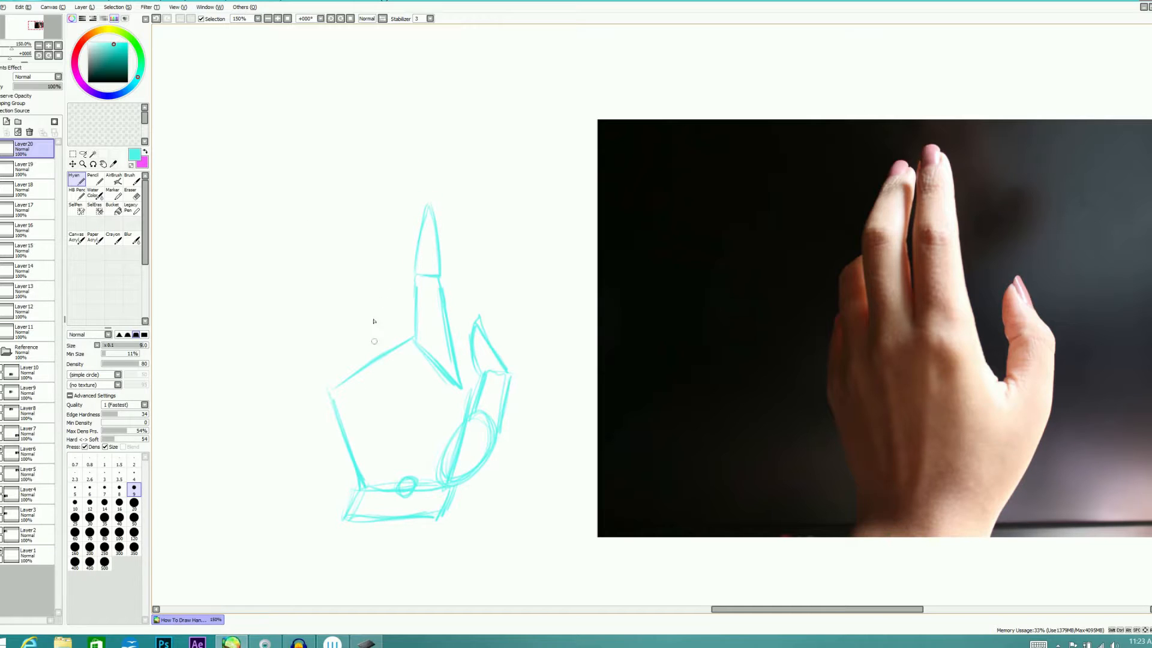
# Sketch the middle finger beside the index as a straight lower block and a tip slanting toward the index fingertip
pyautogui.moveTo(381, 277); pyautogui.dragTo(385, 344)
pyautogui.moveTo(380, 277); pyautogui.dragTo(381, 352)
pyautogui.moveTo(378, 270)
pyautogui.mouseDown()
pyautogui.moveTo(397, 270)
pyautogui.moveTo(411, 336)
pyautogui.mouseUp()
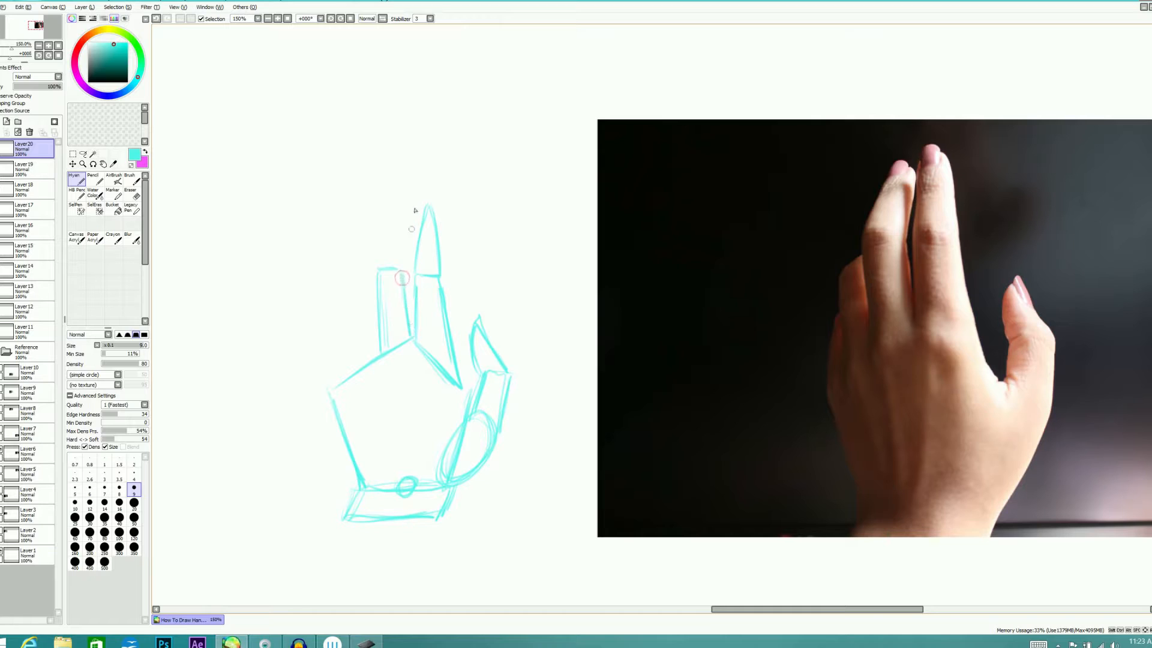
pyautogui.moveTo(376, 270)
pyautogui.mouseDown()
pyautogui.moveTo(418, 215)
pyautogui.moveTo(404, 279)
pyautogui.mouseUp()
pyautogui.moveTo(419, 221); pyautogui.dragTo(405, 279)
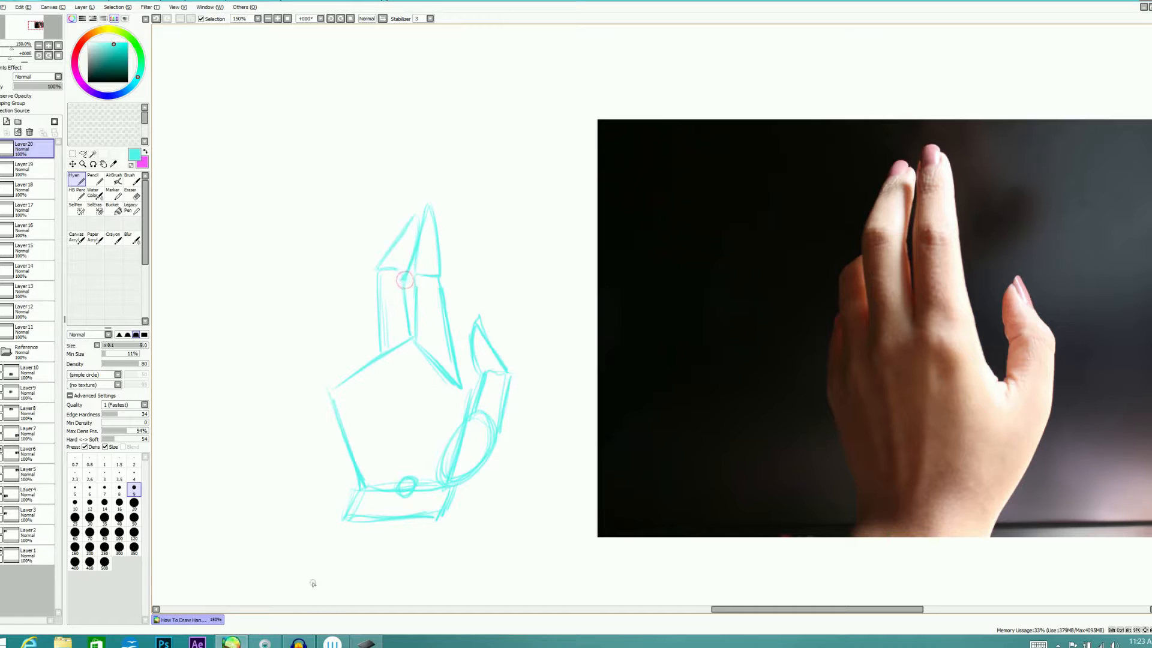
# Sketch the partly hidden ring and little fingers beside the middle finger, erase the stray fingertip lines and reinforce the wrist edge
pyautogui.moveTo(352, 313)
pyautogui.mouseDown()
pyautogui.moveTo(352, 352)
pyautogui.moveTo(355, 297)
pyautogui.moveTo(371, 290)
pyautogui.moveTo(378, 340)
pyautogui.mouseUp()
pyautogui.moveTo(331, 381); pyautogui.dragTo(343, 319)
pyautogui.moveTo(330, 392)
pyautogui.mouseDown()
pyautogui.moveTo(341, 320)
pyautogui.moveTo(353, 377)
pyautogui.moveTo(352, 322)
pyautogui.moveTo(366, 284)
pyautogui.moveTo(347, 303)
pyautogui.moveTo(368, 288)
pyautogui.moveTo(379, 335)
pyautogui.mouseUp()
pyautogui.moveTo(368, 285)
pyautogui.mouseDown()
pyautogui.moveTo(376, 302)
pyautogui.moveTo(377, 282)
pyautogui.mouseUp()
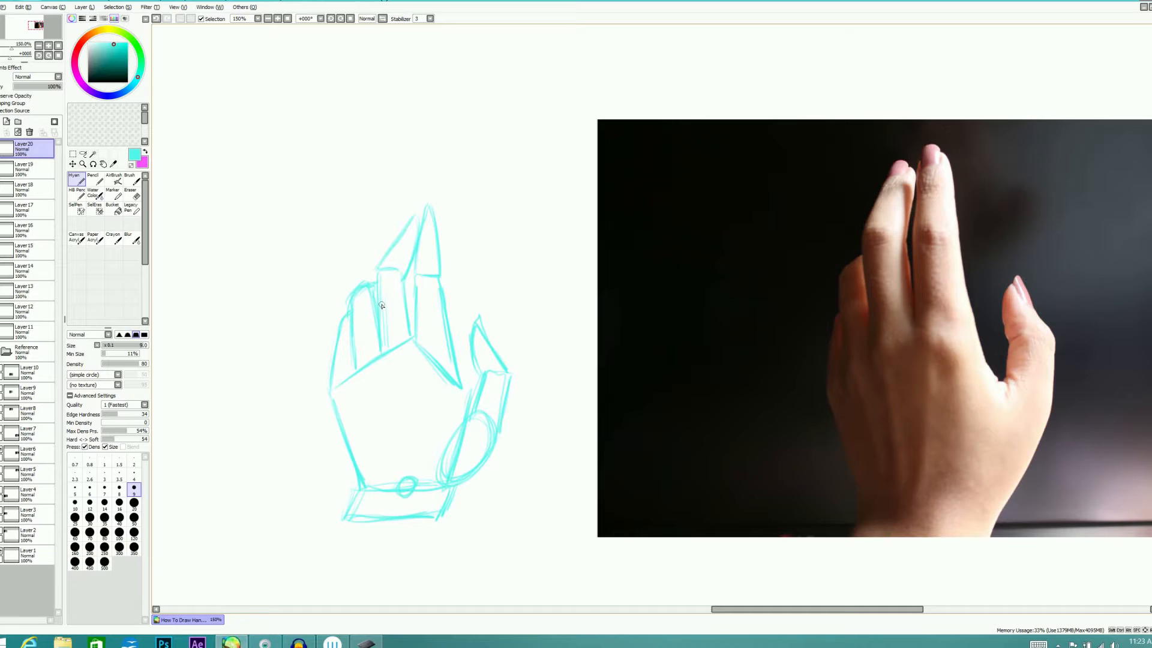
pyautogui.press('e')
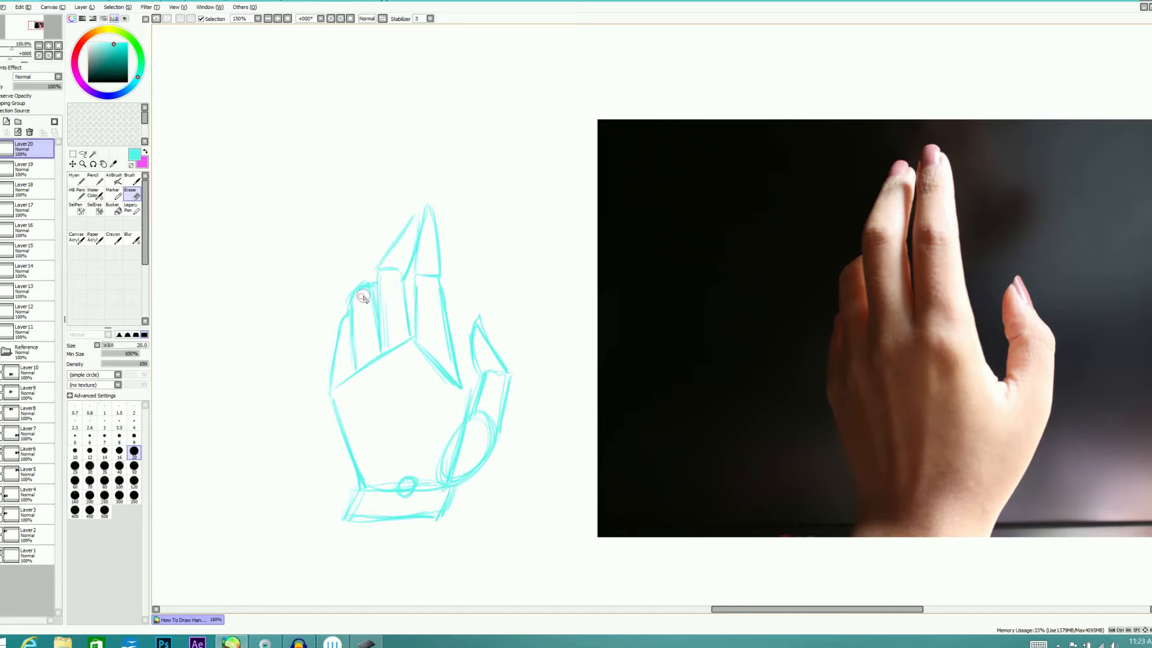
pyautogui.moveTo(358, 275)
pyautogui.mouseDown()
pyautogui.moveTo(342, 303)
pyautogui.moveTo(364, 276)
pyautogui.mouseUp()
pyautogui.press('e')
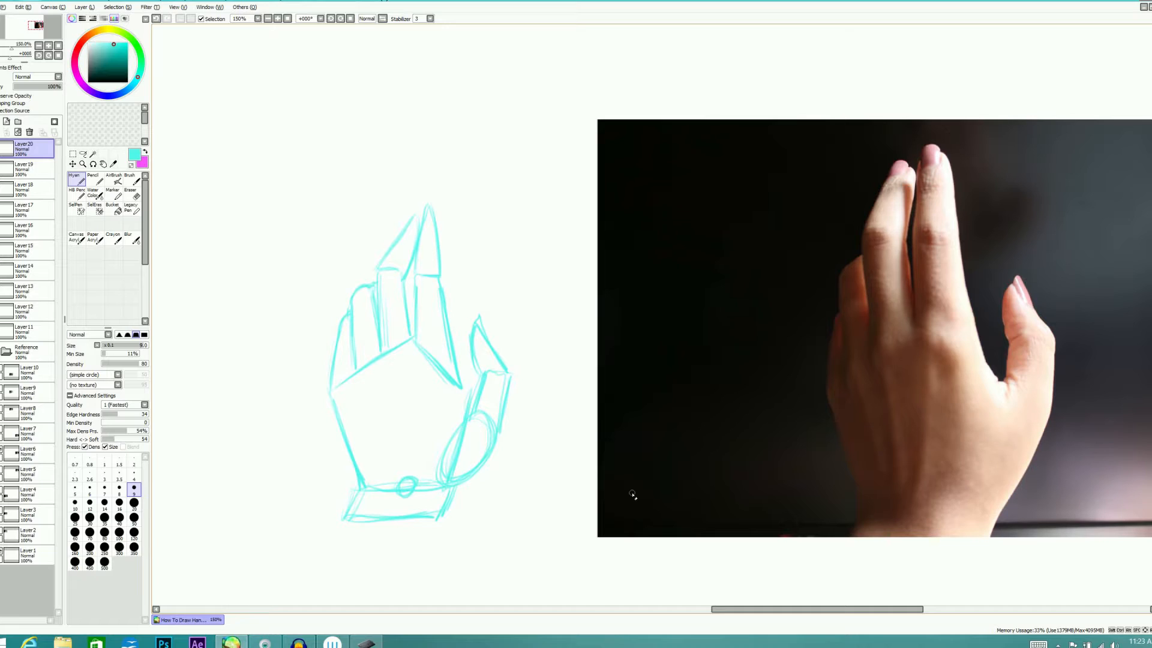
pyautogui.moveTo(456, 491); pyautogui.dragTo(440, 520)
# Draw curved arrows following the fingertip arc above the finished sketch and above the earlier open-hand sketch
pyautogui.moveTo(278, 276)
pyautogui.mouseDown()
pyautogui.moveTo(316, 214)
pyautogui.moveTo(377, 174)
pyautogui.moveTo(415, 175)
pyautogui.mouseUp()
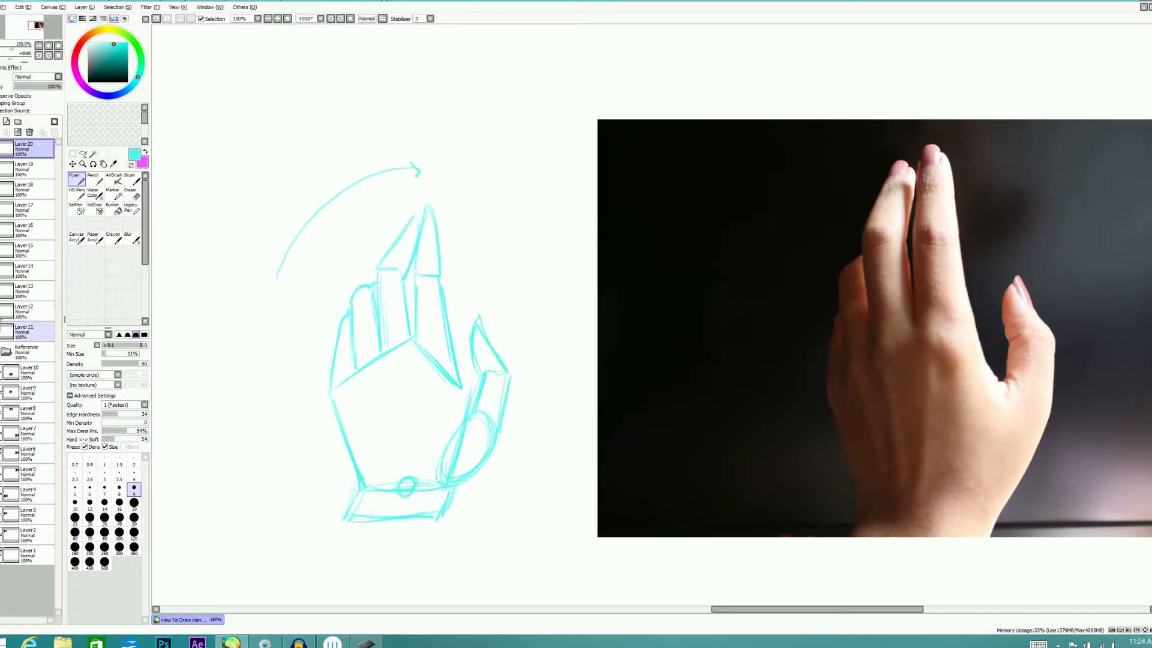
pyautogui.moveTo(801, 611); pyautogui.dragTo(477, 612)
pyautogui.scroll(6, 767, 252)
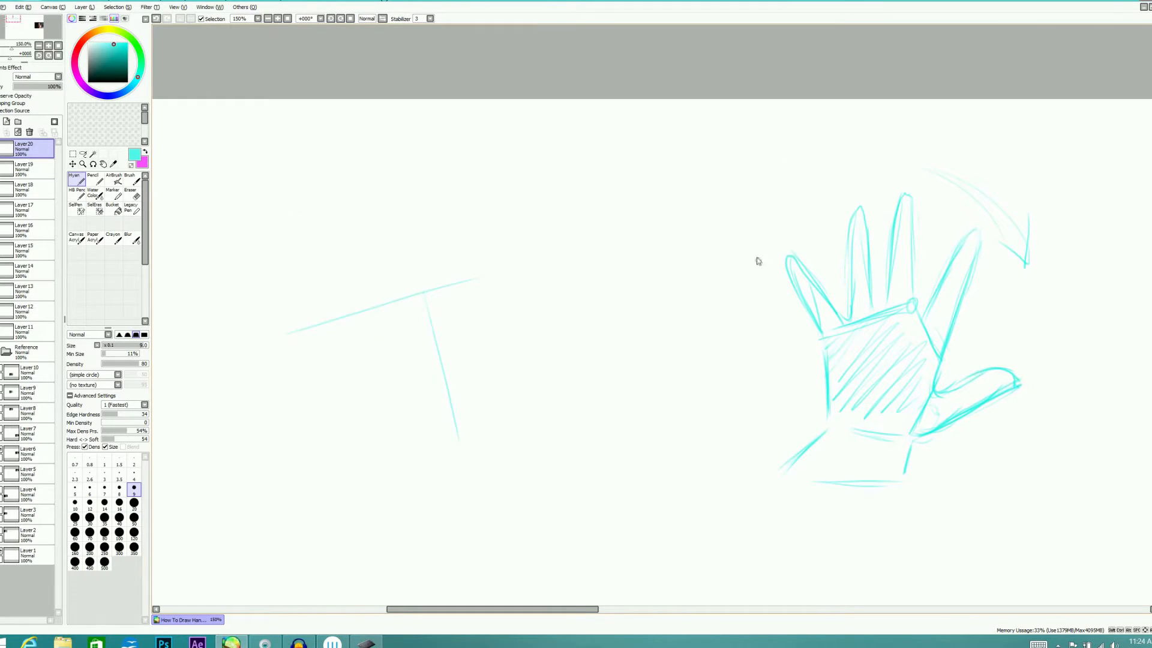
pyautogui.moveTo(762, 244)
pyautogui.mouseDown()
pyautogui.moveTo(917, 154)
pyautogui.moveTo(951, 173)
pyautogui.mouseUp()
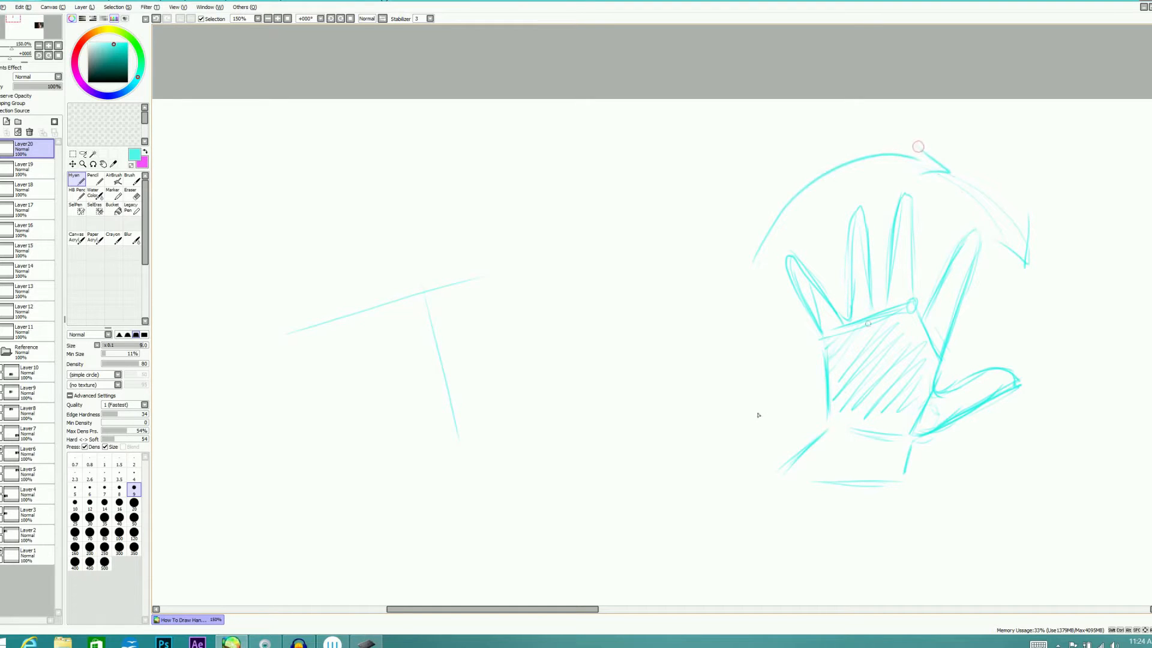
# Mark four fingertip dots in an arc with a curved arrow beneath them beside the open-hand sketch, and return to the reference photo
pyautogui.click(568, 423)
pyautogui.click(592, 379)
pyautogui.click(636, 342)
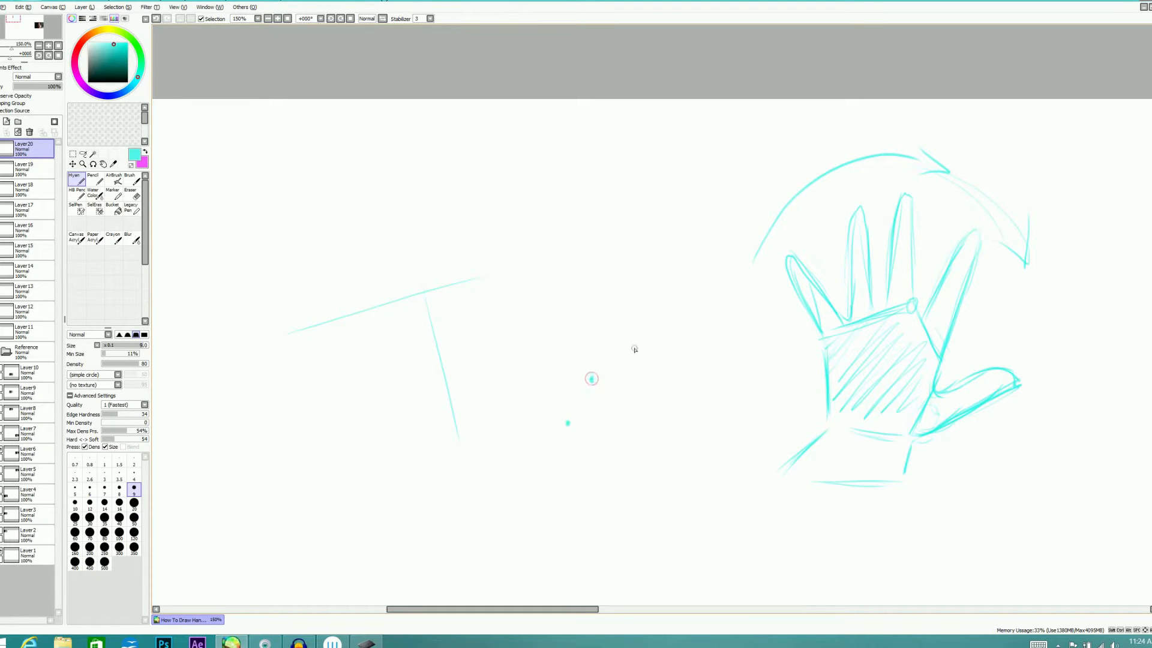
pyautogui.click(677, 372)
pyautogui.moveTo(582, 465)
pyautogui.mouseDown()
pyautogui.moveTo(673, 385)
pyautogui.moveTo(672, 416)
pyautogui.mouseUp()
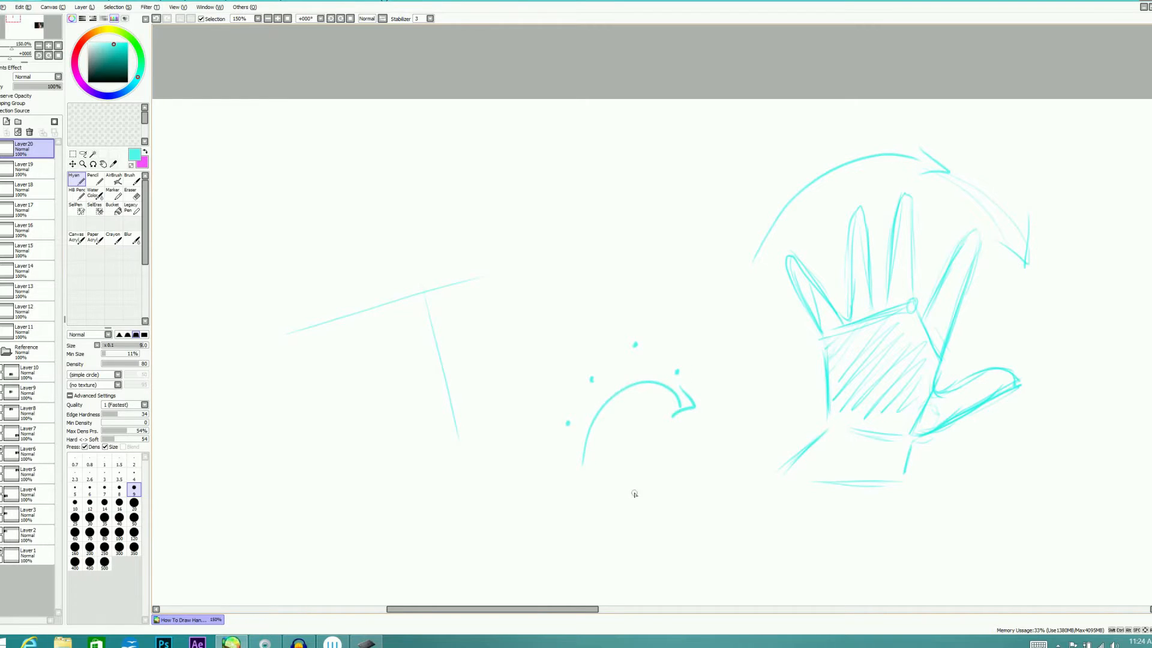
pyautogui.click(1, 312)
pyautogui.moveTo(597, 608)
pyautogui.mouseDown()
pyautogui.moveTo(656, 598)
pyautogui.moveTo(954, 622)
pyautogui.moveTo(942, 618)
pyautogui.mouseUp()
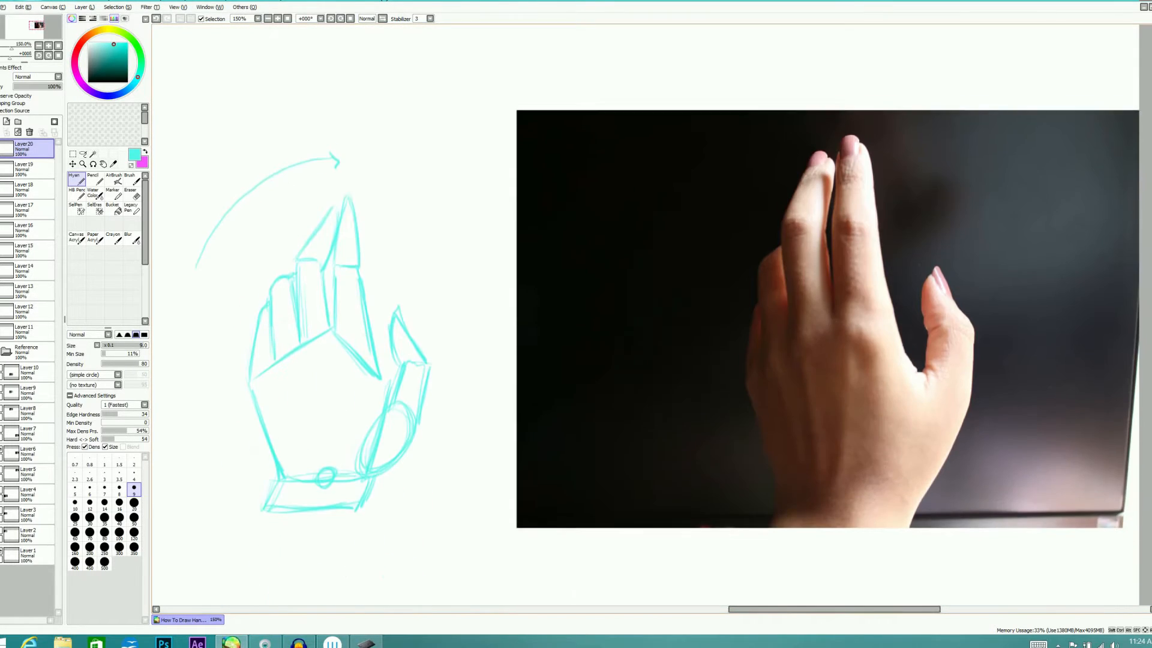
# Replace the back-of-hand reference with the palm-side photo of curled ring and little fingers, ready on a new empty layer
pyautogui.click(2, 450)
pyautogui.click(2, 430)
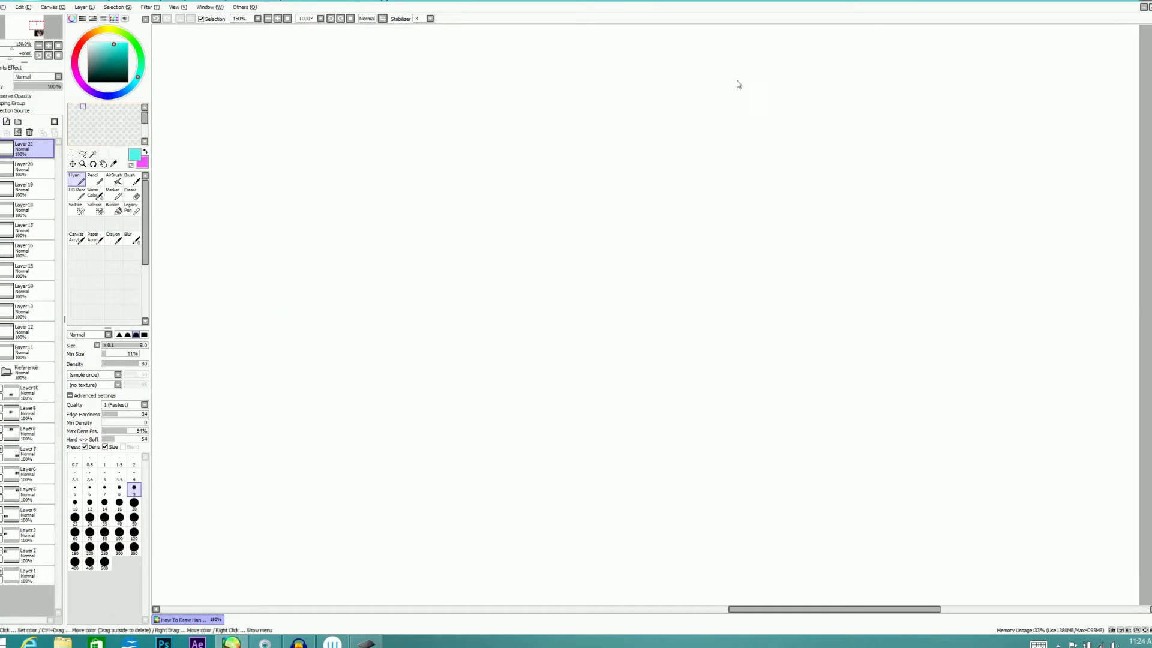
pyautogui.scroll(-9, 645, 315)
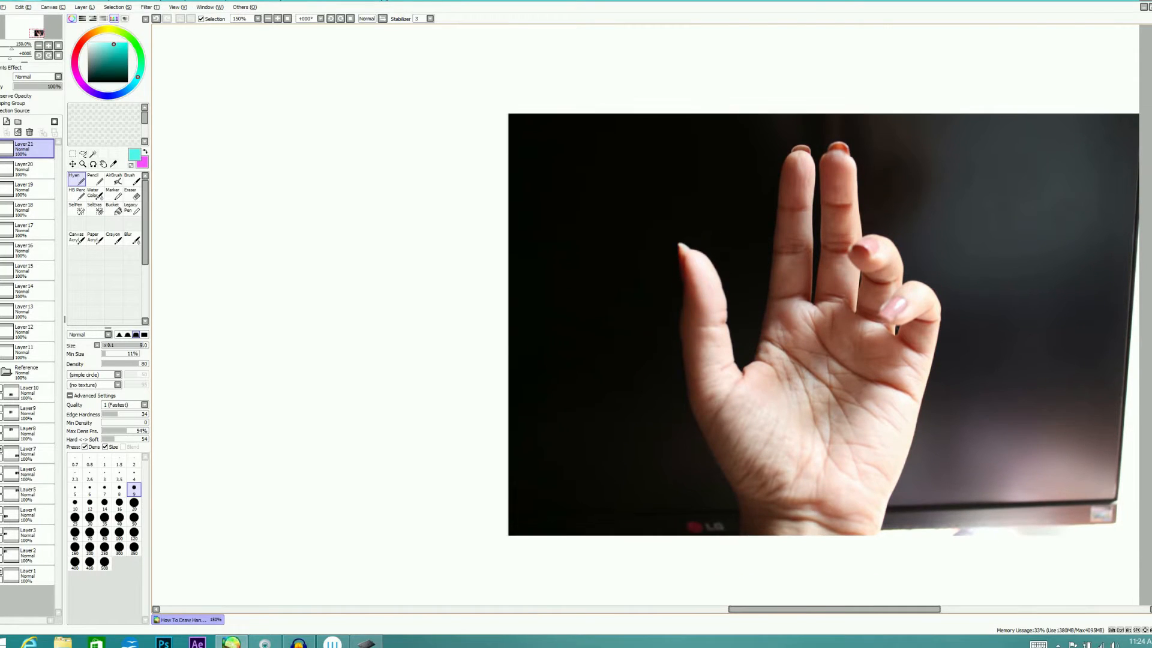
pyautogui.scroll(-1, 823, 321)
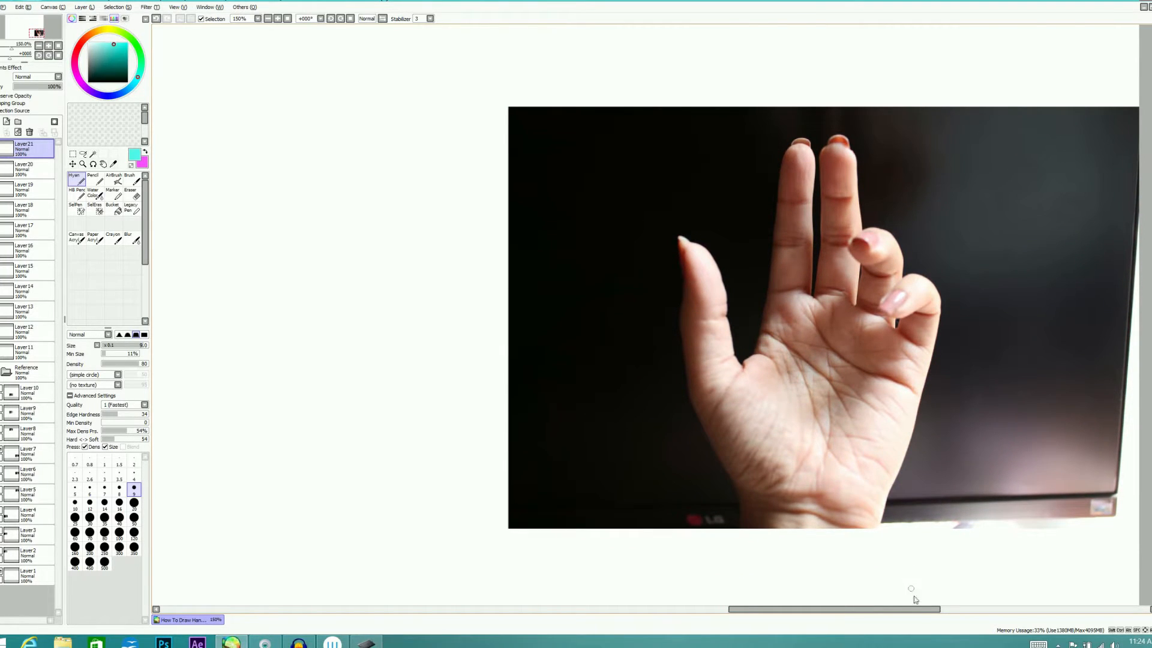
pyautogui.hscroll(-3, 918, 609)
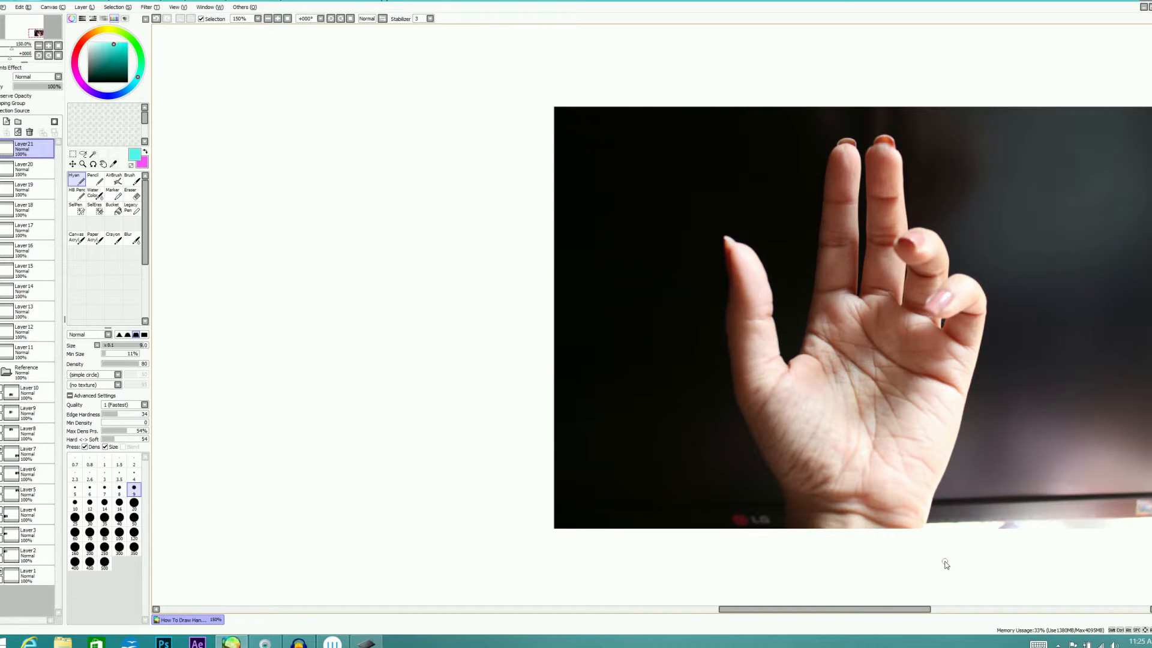
# Trace the wrist block on the palm photo with a size 20 brush, adding ovals for the thumb base and opposite heel
pyautogui.click(134, 502)
pyautogui.moveTo(790, 542)
pyautogui.mouseDown()
pyautogui.moveTo(790, 508)
pyautogui.moveTo(895, 509)
pyautogui.moveTo(919, 520)
pyautogui.moveTo(868, 541)
pyautogui.moveTo(935, 539)
pyautogui.mouseUp()
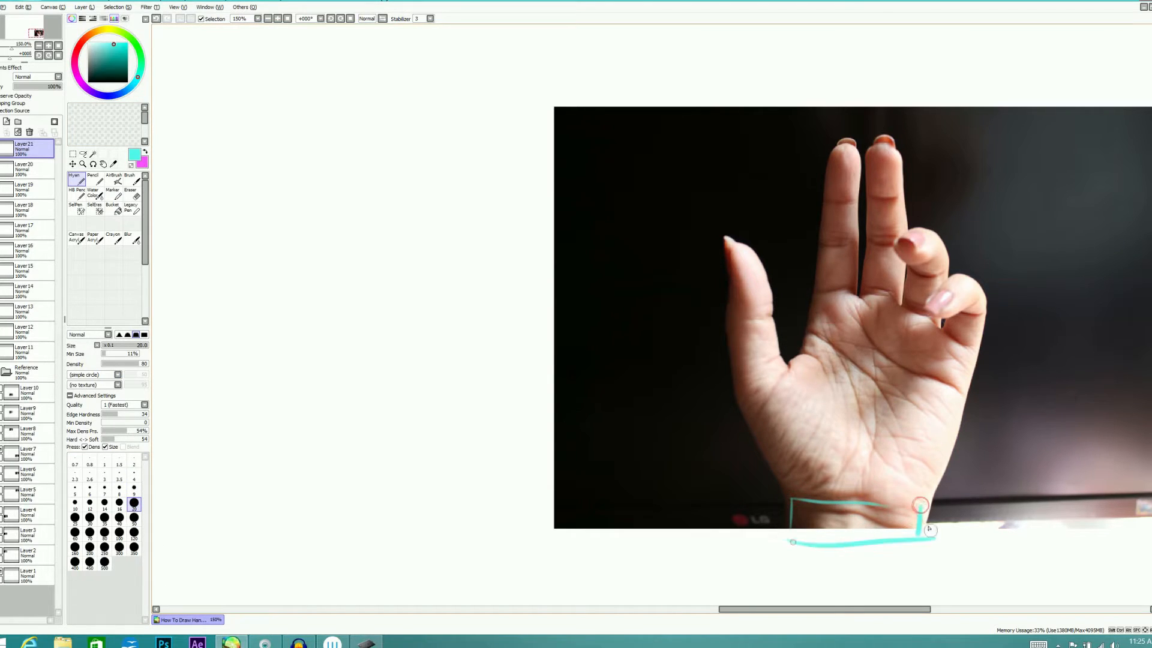
pyautogui.moveTo(828, 444)
pyautogui.mouseDown()
pyautogui.moveTo(772, 379)
pyautogui.moveTo(821, 490)
pyautogui.mouseUp()
pyautogui.moveTo(891, 429)
pyautogui.mouseDown()
pyautogui.moveTo(880, 459)
pyautogui.moveTo(922, 442)
pyautogui.moveTo(883, 500)
pyautogui.moveTo(869, 464)
pyautogui.mouseUp()
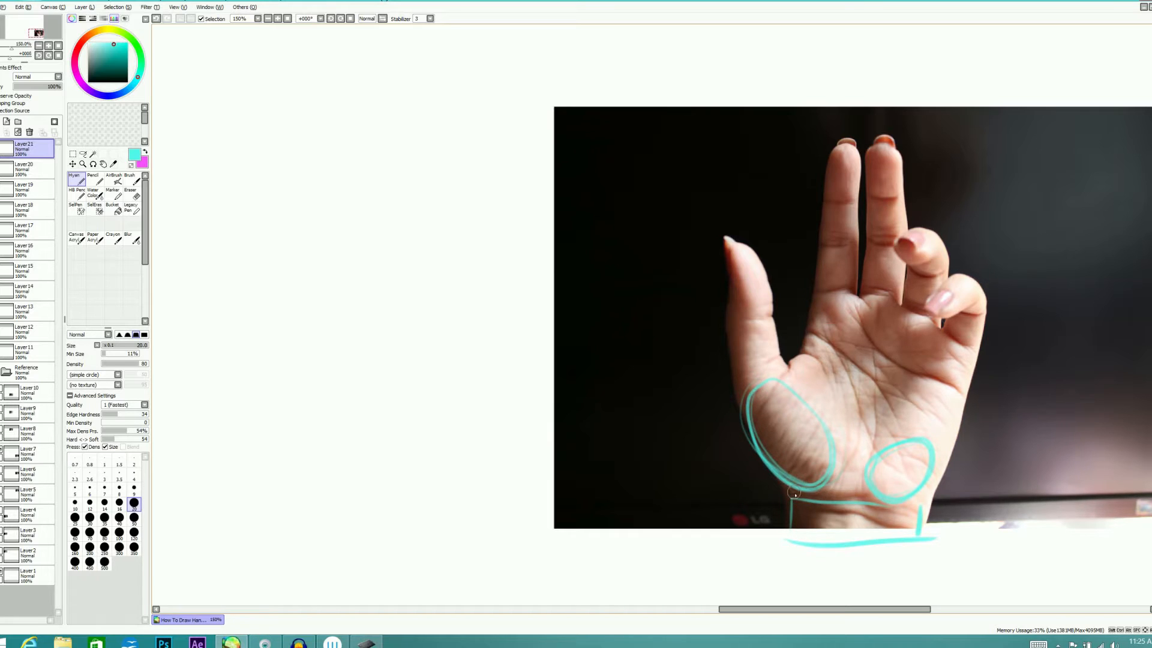
# Trace the thumb on the photo as two segments and outline the palm with straight edges
pyautogui.moveTo(727, 324)
pyautogui.mouseDown()
pyautogui.moveTo(743, 397)
pyautogui.moveTo(771, 317)
pyautogui.mouseUp()
pyautogui.moveTo(782, 380)
pyautogui.mouseDown()
pyautogui.moveTo(768, 276)
pyautogui.moveTo(772, 315)
pyautogui.mouseUp()
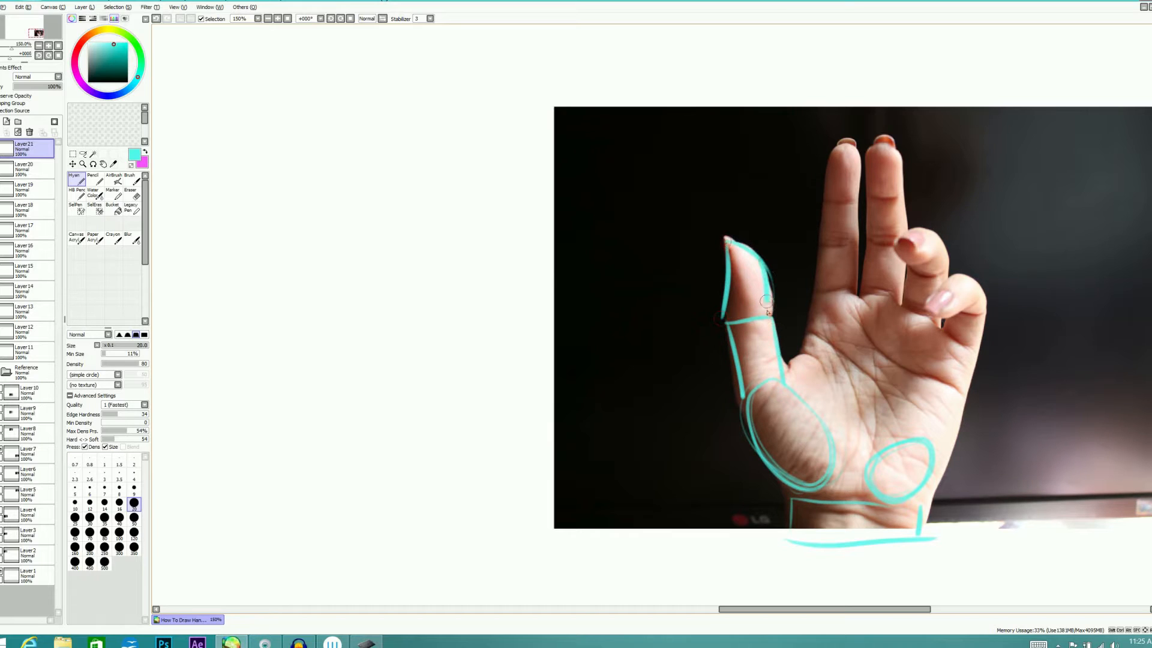
pyautogui.moveTo(785, 381)
pyautogui.mouseDown()
pyautogui.moveTo(820, 291)
pyautogui.moveTo(855, 283)
pyautogui.moveTo(972, 351)
pyautogui.moveTo(927, 504)
pyautogui.mouseUp()
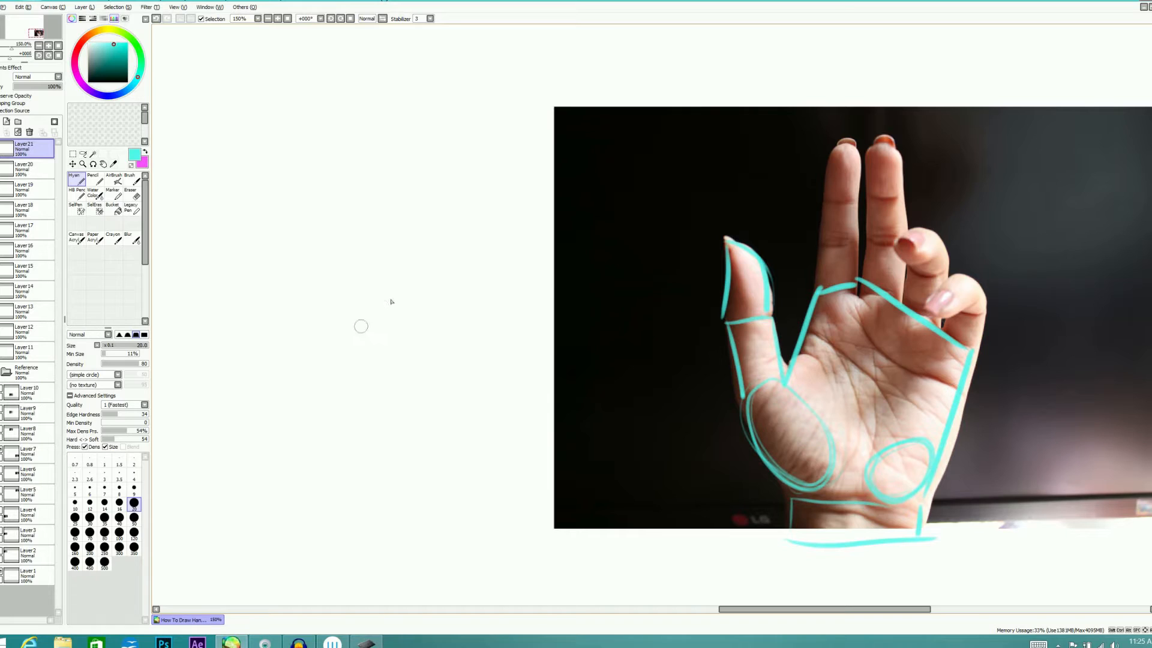
# Draw a small pentagon on the blank area beside the photo to illustrate the basic palm shape
pyautogui.moveTo(362, 326); pyautogui.dragTo(412, 283)
pyautogui.moveTo(419, 274); pyautogui.dragTo(450, 326)
pyautogui.moveTo(365, 328); pyautogui.dragTo(371, 380)
pyautogui.moveTo(378, 381); pyautogui.dragTo(438, 374)
pyautogui.moveTo(447, 328); pyautogui.dragTo(441, 374)
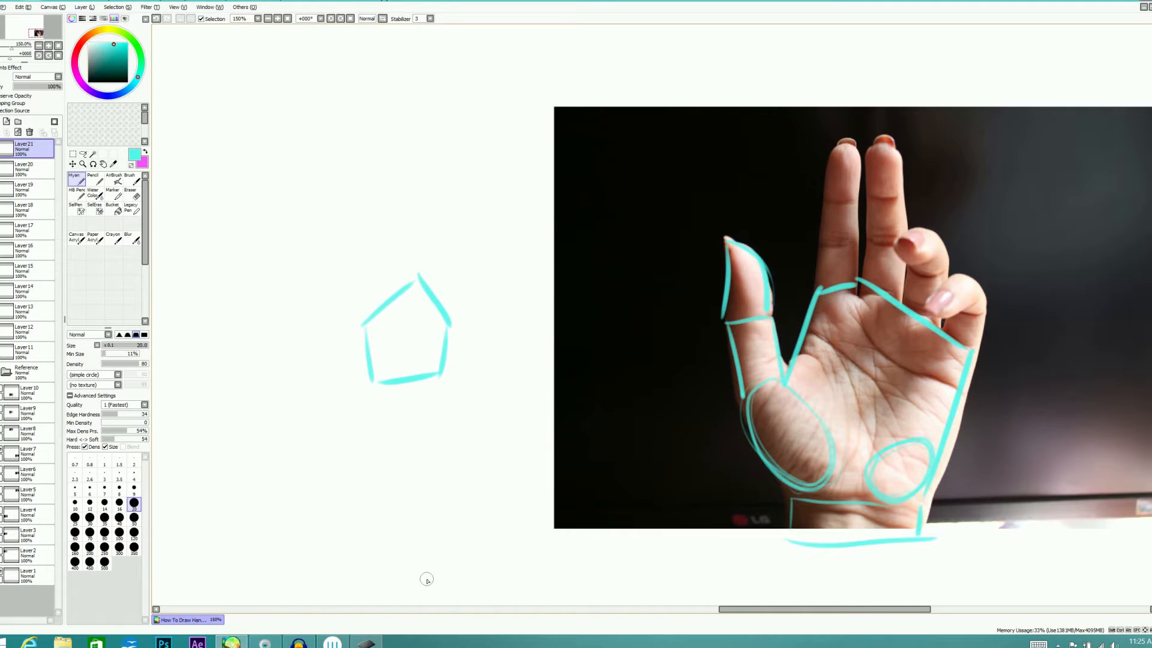
# Trace the upper palm edge, the straight index and middle fingers, and a circle for the ring fingertip
pyautogui.moveTo(817, 292); pyautogui.dragTo(859, 279)
pyautogui.moveTo(816, 289)
pyautogui.mouseDown()
pyautogui.moveTo(829, 154)
pyautogui.moveTo(845, 138)
pyautogui.moveTo(857, 277)
pyautogui.moveTo(866, 145)
pyautogui.moveTo(907, 220)
pyautogui.mouseUp()
pyautogui.moveTo(868, 145)
pyautogui.mouseDown()
pyautogui.moveTo(938, 241)
pyautogui.moveTo(921, 227)
pyautogui.mouseUp()
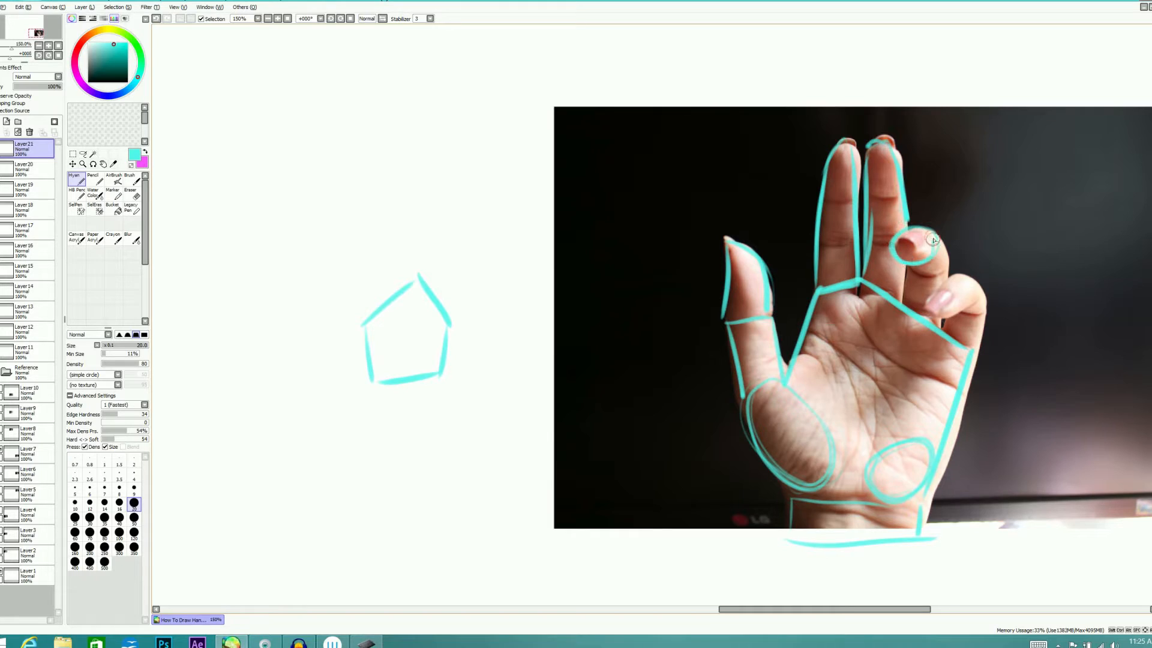
# Trace the curled ring and little fingers on the photo with a rounded little fingertip and short connecting segments
pyautogui.moveTo(946, 280)
pyautogui.mouseDown()
pyautogui.moveTo(929, 315)
pyautogui.moveTo(962, 277)
pyautogui.mouseUp()
pyautogui.moveTo(934, 237)
pyautogui.mouseDown()
pyautogui.moveTo(952, 275)
pyautogui.moveTo(905, 303)
pyautogui.mouseUp()
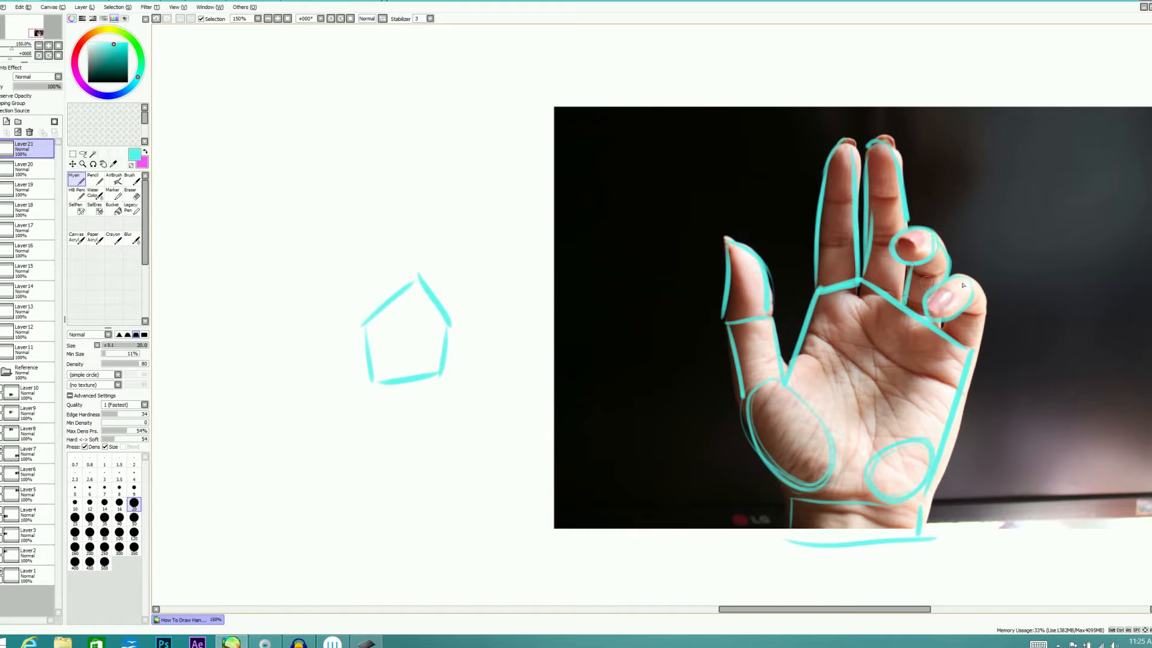
pyautogui.moveTo(966, 278); pyautogui.dragTo(987, 298)
pyautogui.moveTo(985, 309)
pyautogui.mouseDown()
pyautogui.moveTo(973, 349)
pyautogui.moveTo(960, 310)
pyautogui.moveTo(984, 312)
pyautogui.mouseUp()
pyautogui.moveTo(912, 272); pyautogui.dragTo(943, 274)
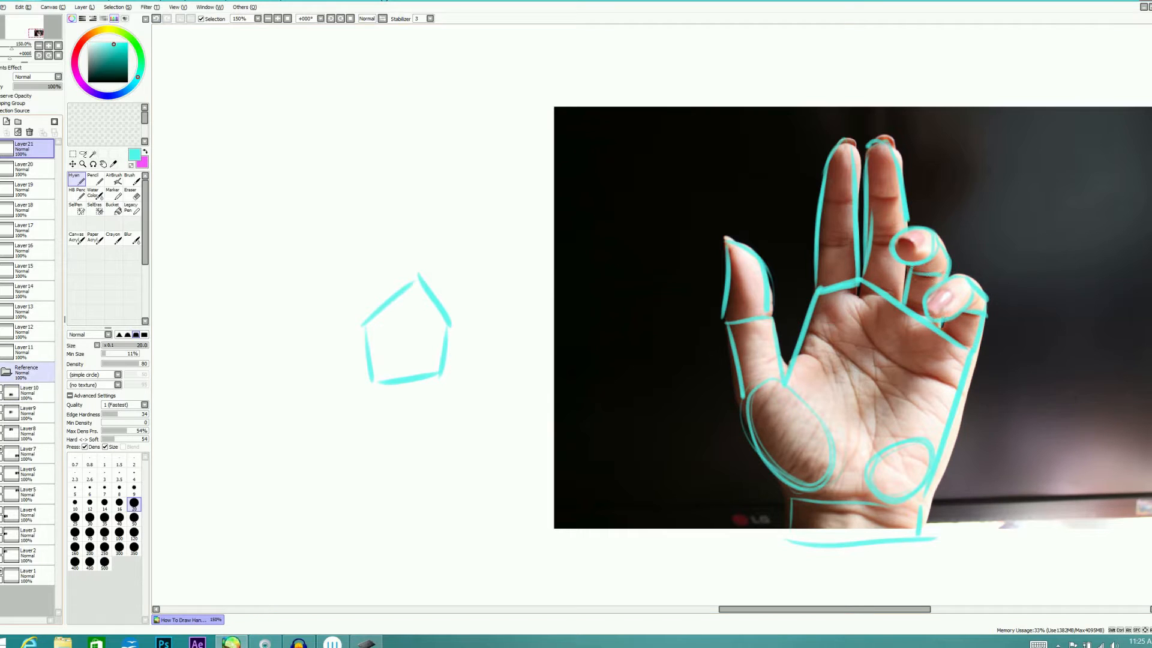
# Check the traced palm-side hand with the reference photos hidden, and replace the tracing with a new empty layer
pyautogui.click(1, 372)
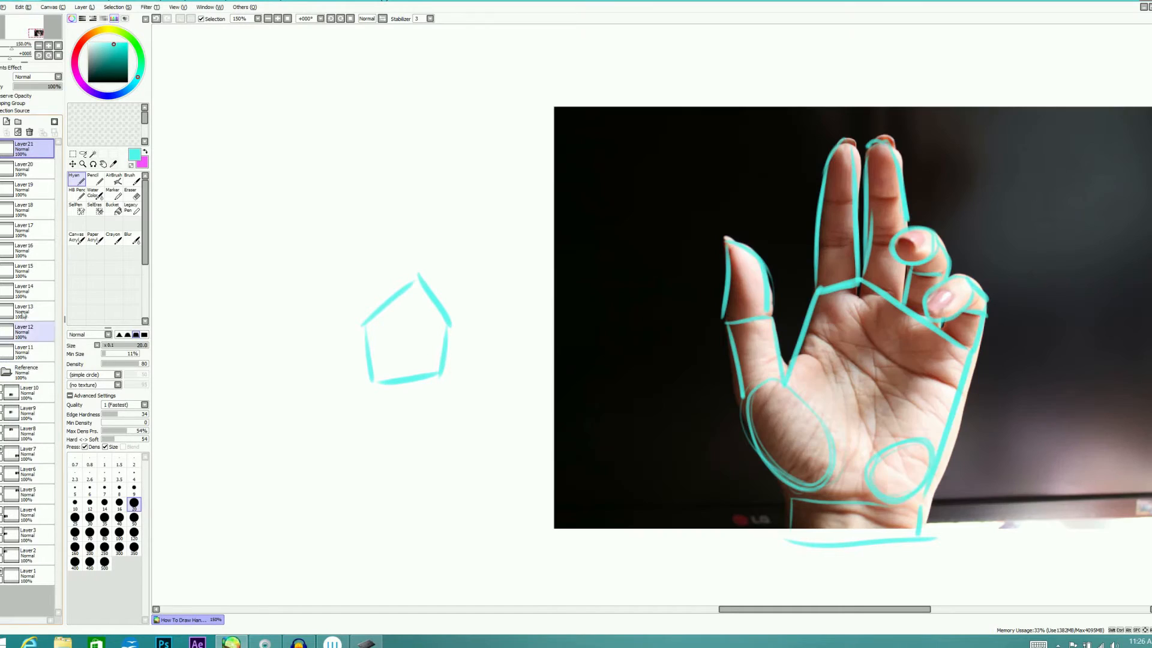
pyautogui.click(1, 372)
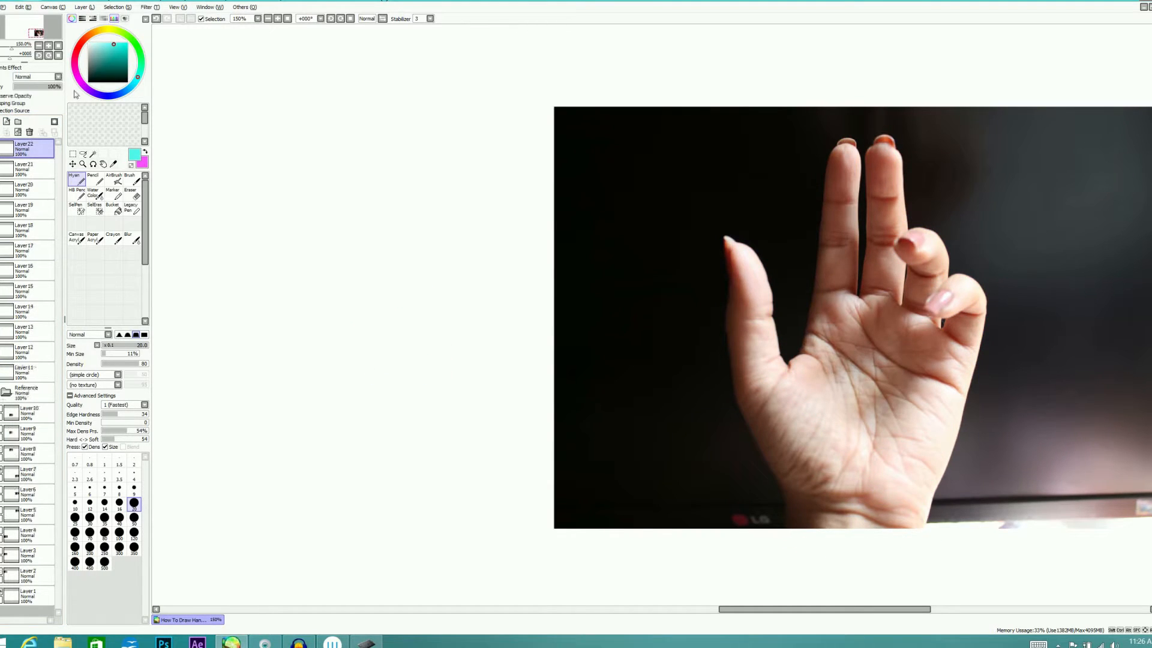
# Sketch a rectangular wrist block freehand beside the palm photo with a smaller brush
pyautogui.click(133, 487)
pyautogui.moveTo(339, 486); pyautogui.dragTo(422, 487)
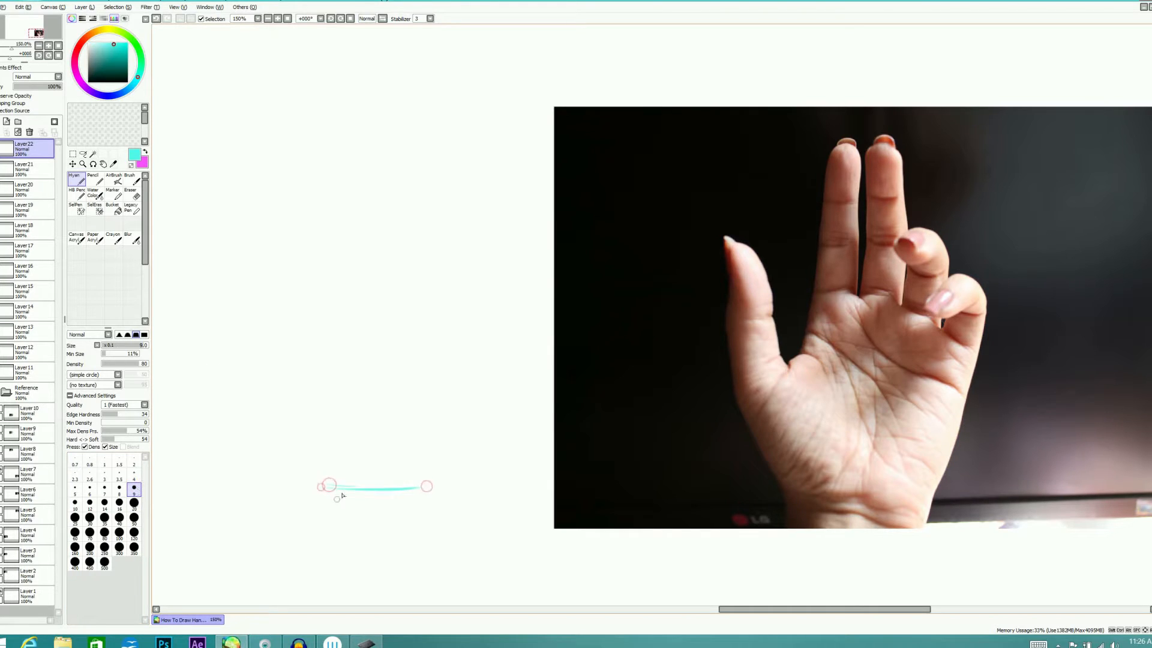
pyautogui.moveTo(338, 488); pyautogui.dragTo(336, 515)
pyautogui.moveTo(422, 489); pyautogui.dragTo(418, 520)
pyautogui.moveTo(339, 524)
pyautogui.mouseDown()
pyautogui.moveTo(431, 522)
pyautogui.moveTo(409, 519)
pyautogui.mouseUp()
# Sketch the thumb-base and palm-heel ovals above the wrist block, and connect them with an angular palm outline
pyautogui.moveTo(336, 480)
pyautogui.mouseDown()
pyautogui.moveTo(306, 438)
pyautogui.moveTo(352, 428)
pyautogui.moveTo(323, 475)
pyautogui.moveTo(309, 425)
pyautogui.mouseUp()
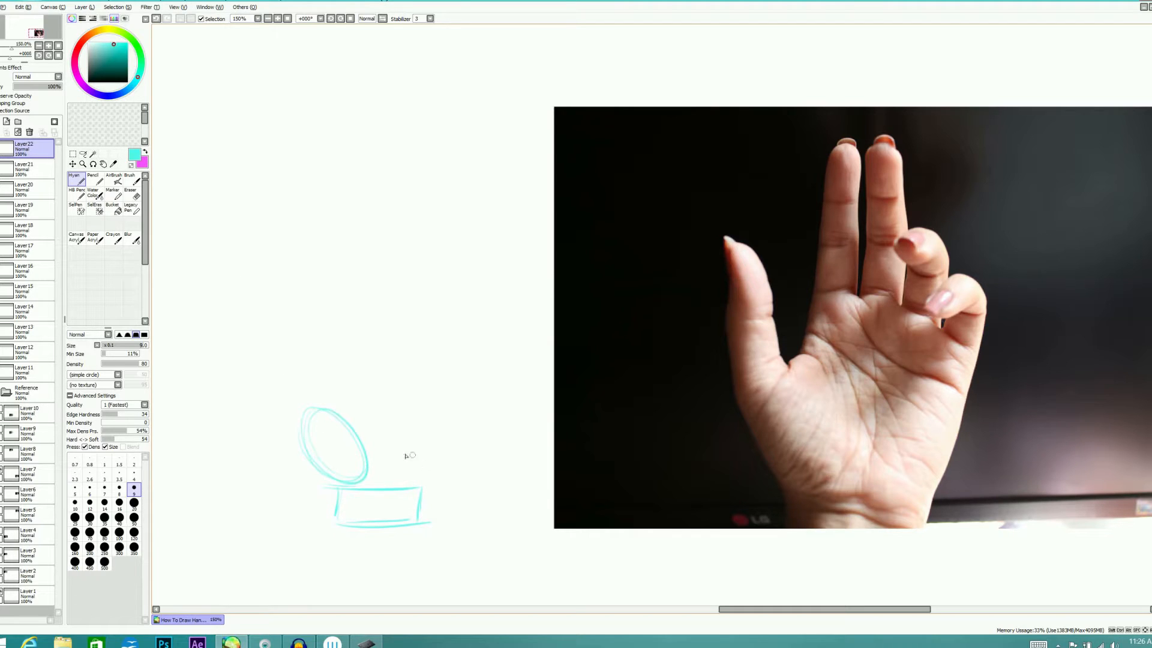
pyautogui.moveTo(431, 465)
pyautogui.mouseDown()
pyautogui.moveTo(392, 461)
pyautogui.moveTo(420, 441)
pyautogui.mouseUp()
pyautogui.moveTo(336, 346); pyautogui.dragTo(338, 404)
pyautogui.moveTo(337, 346)
pyautogui.mouseDown()
pyautogui.moveTo(422, 354)
pyautogui.moveTo(434, 451)
pyautogui.moveTo(440, 409)
pyautogui.moveTo(428, 470)
pyautogui.mouseUp()
pyautogui.moveTo(450, 384); pyautogui.dragTo(430, 453)
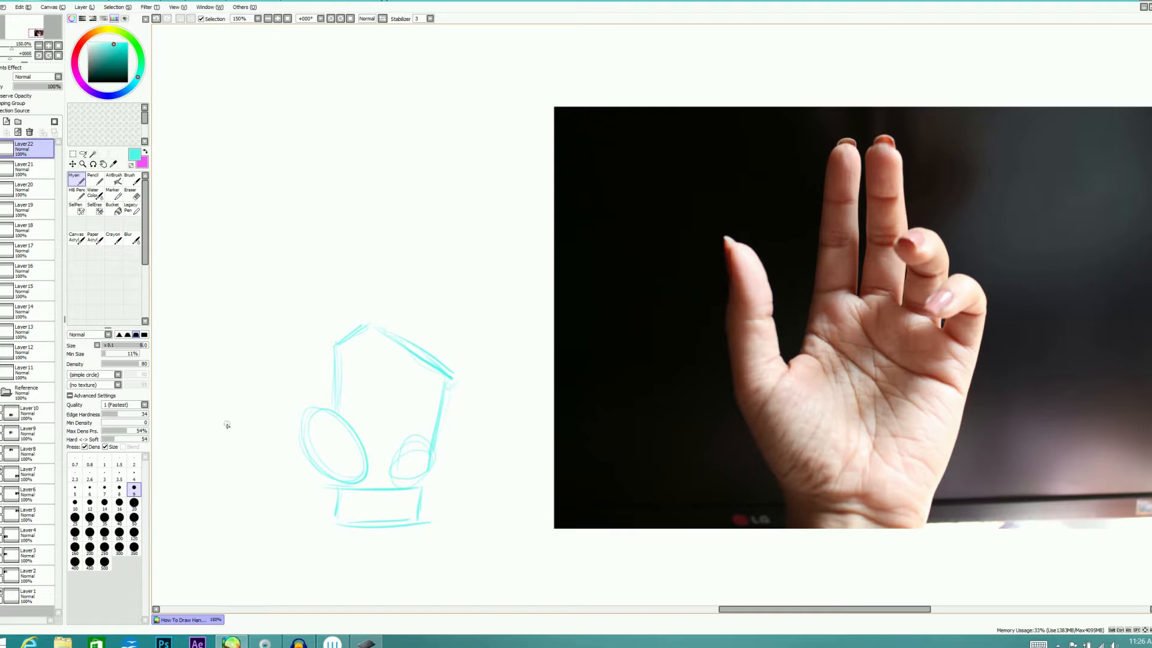
# Sketch the two-segment thumb and the straight, tapering index and middle fingers on the freehand palm
pyautogui.moveTo(288, 387); pyautogui.dragTo(300, 434)
pyautogui.moveTo(291, 377)
pyautogui.mouseDown()
pyautogui.moveTo(314, 368)
pyautogui.moveTo(334, 412)
pyautogui.mouseUp()
pyautogui.moveTo(316, 373)
pyautogui.mouseDown()
pyautogui.moveTo(322, 402)
pyautogui.moveTo(281, 373)
pyautogui.moveTo(281, 329)
pyautogui.moveTo(284, 362)
pyautogui.moveTo(281, 329)
pyautogui.moveTo(307, 339)
pyautogui.moveTo(288, 319)
pyautogui.moveTo(313, 362)
pyautogui.moveTo(281, 318)
pyautogui.moveTo(333, 285)
pyautogui.moveTo(334, 249)
pyautogui.mouseUp()
pyautogui.moveTo(334, 348)
pyautogui.mouseDown()
pyautogui.moveTo(336, 243)
pyautogui.moveTo(363, 324)
pyautogui.moveTo(389, 210)
pyautogui.moveTo(408, 338)
pyautogui.mouseUp()
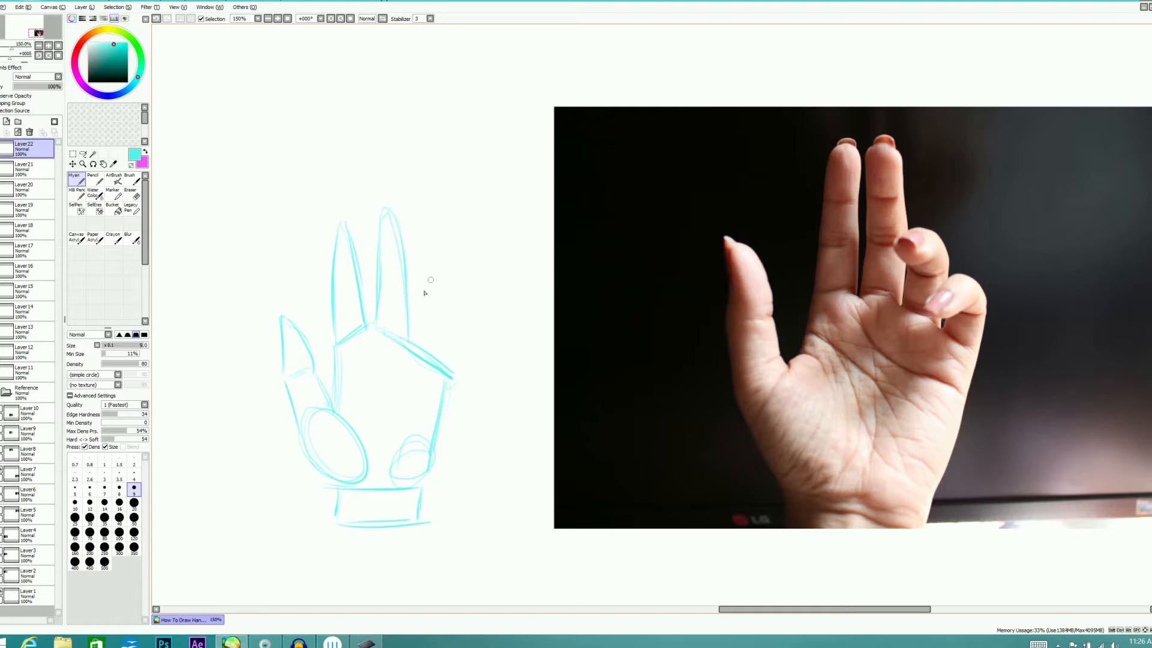
# Sketch the curled ring and little fingers over the palm's upper edge, and reinforce the outer side of the palm
pyautogui.moveTo(407, 310)
pyautogui.mouseDown()
pyautogui.moveTo(420, 292)
pyautogui.moveTo(427, 318)
pyautogui.moveTo(438, 312)
pyautogui.moveTo(418, 328)
pyautogui.moveTo(438, 315)
pyautogui.moveTo(428, 289)
pyautogui.moveTo(454, 311)
pyautogui.moveTo(431, 352)
pyautogui.moveTo(465, 341)
pyautogui.moveTo(454, 382)
pyautogui.mouseUp()
pyautogui.moveTo(447, 328)
pyautogui.mouseDown()
pyautogui.moveTo(428, 365)
pyautogui.moveTo(416, 348)
pyautogui.moveTo(466, 351)
pyautogui.moveTo(455, 382)
pyautogui.mouseUp()
pyautogui.moveTo(468, 345); pyautogui.dragTo(434, 443)
pyautogui.moveTo(460, 372); pyautogui.dragTo(430, 469)
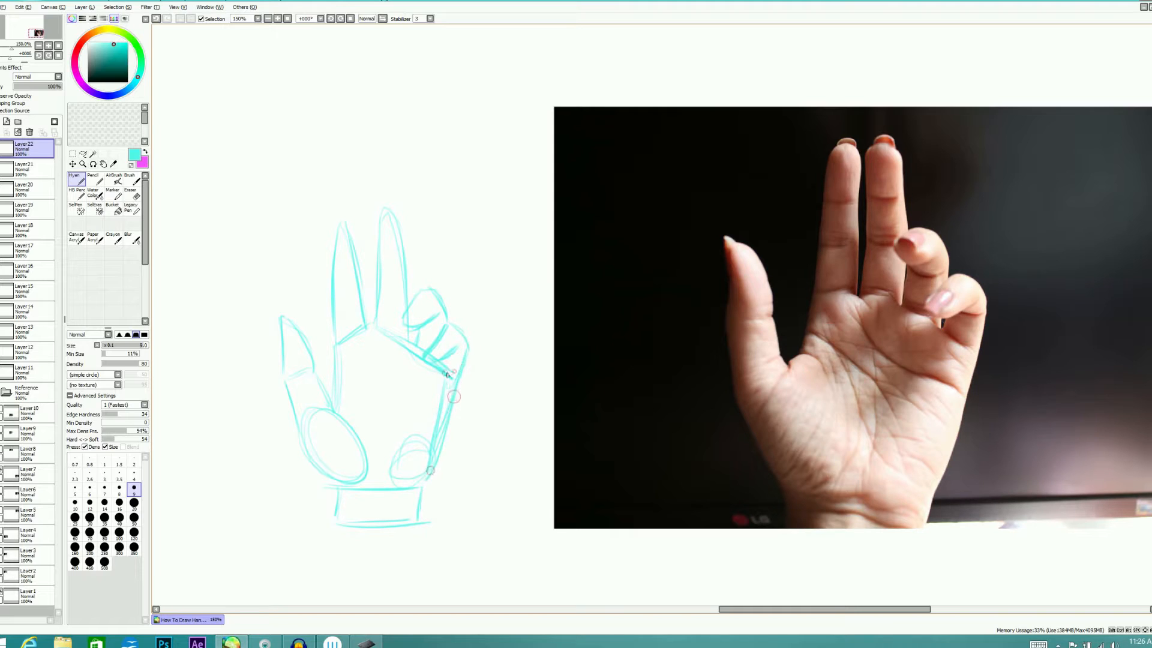
pyautogui.moveTo(447, 325)
pyautogui.mouseDown()
pyautogui.moveTo(425, 358)
pyautogui.moveTo(447, 337)
pyautogui.moveTo(435, 349)
pyautogui.mouseUp()
pyautogui.press('e')
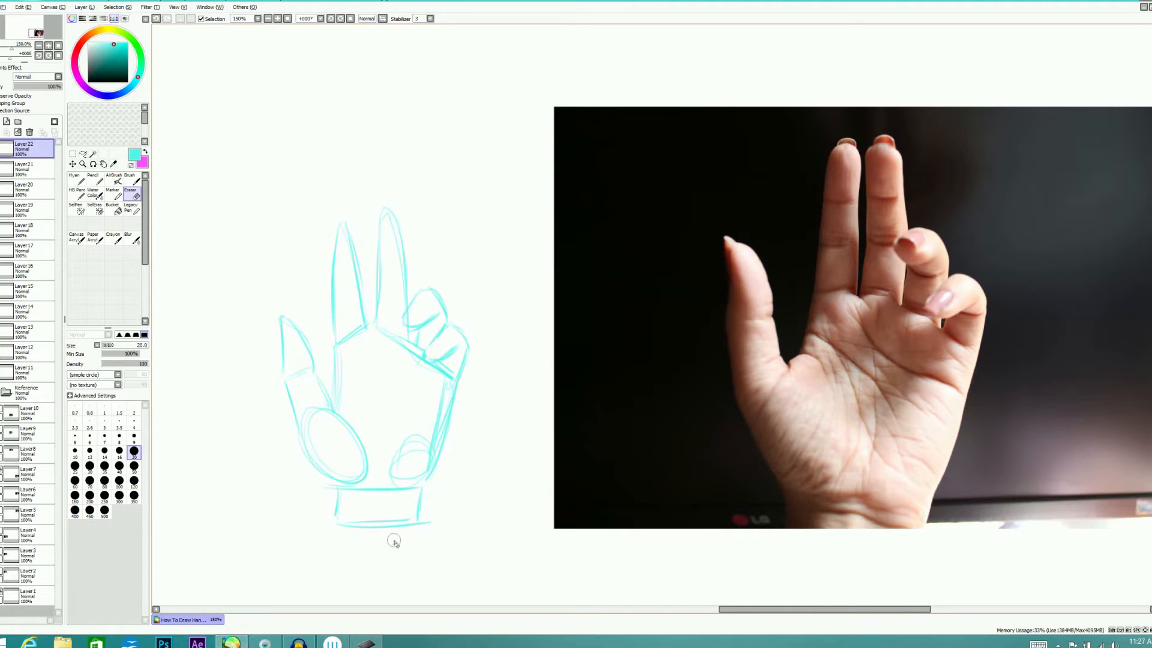
pyautogui.press('n')
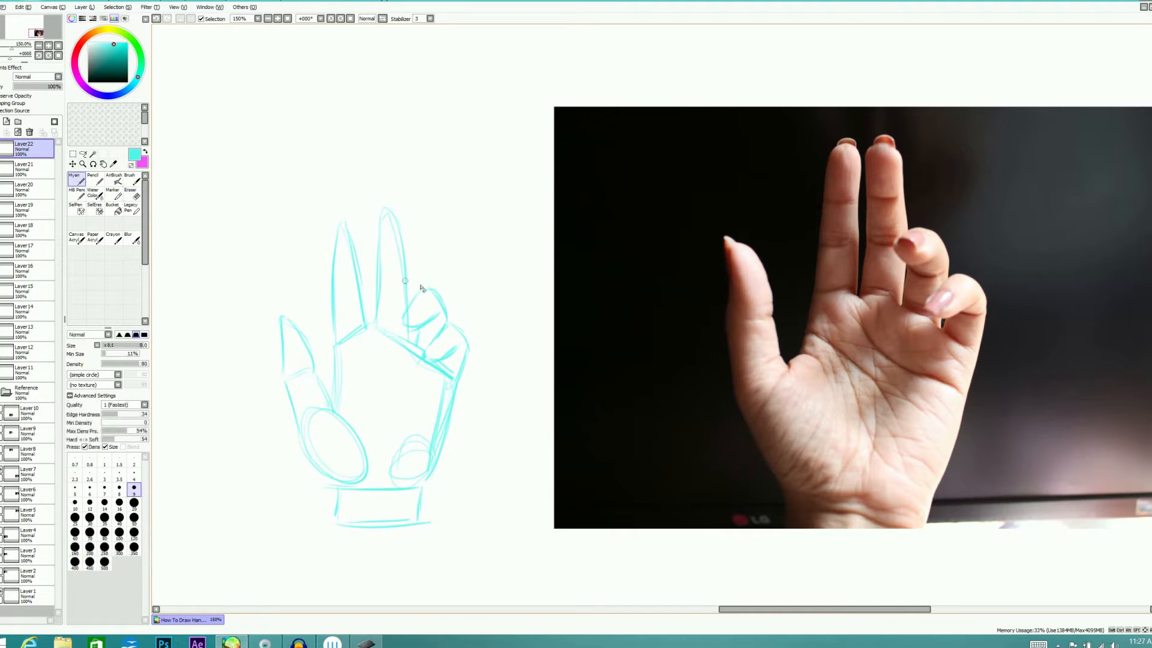
# Reinforce the curled ring finger's tip on the freehand hand and erase the stray lines around it
pyautogui.moveTo(403, 308)
pyautogui.mouseDown()
pyautogui.moveTo(421, 292)
pyautogui.moveTo(420, 319)
pyautogui.moveTo(408, 315)
pyautogui.moveTo(432, 318)
pyautogui.mouseUp()
pyautogui.press('e')
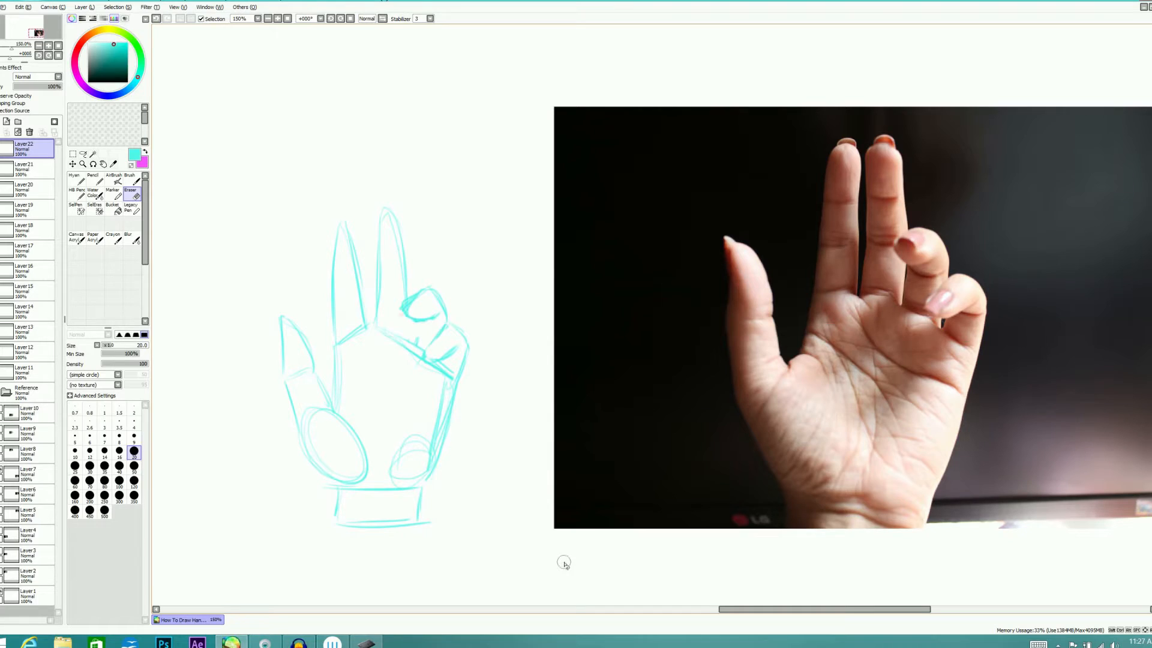
pyautogui.press('n')
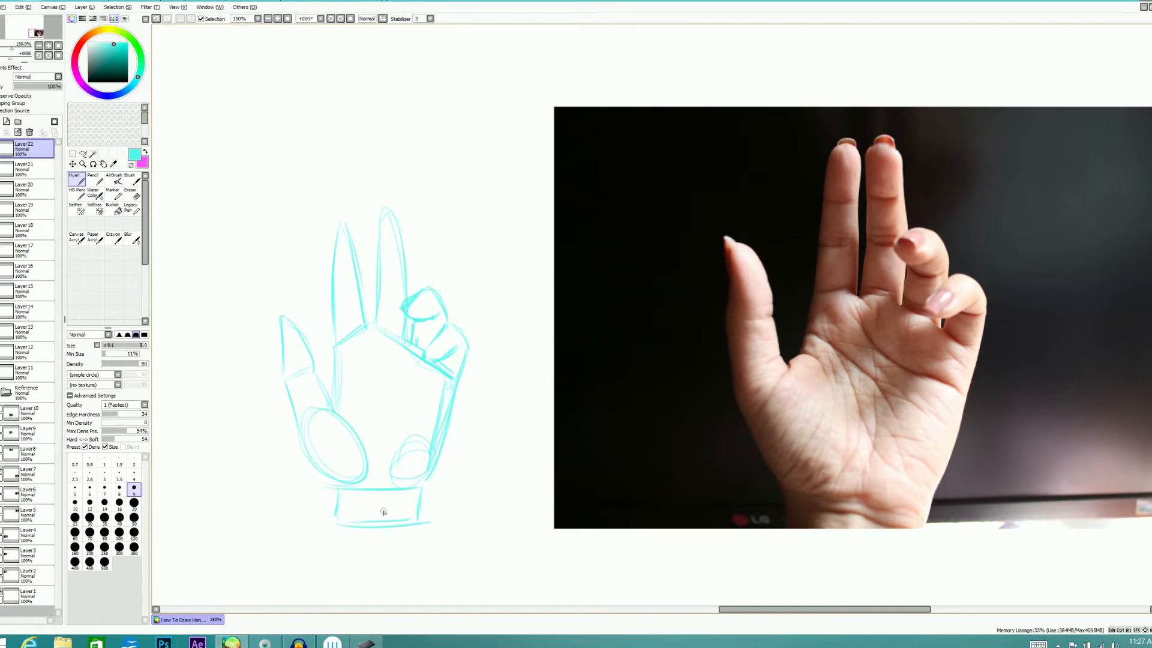
# Hide the freehand sketch layer and the curled-finger palm photo, and bring the spread-finger palm photo into view
pyautogui.click(4, 147)
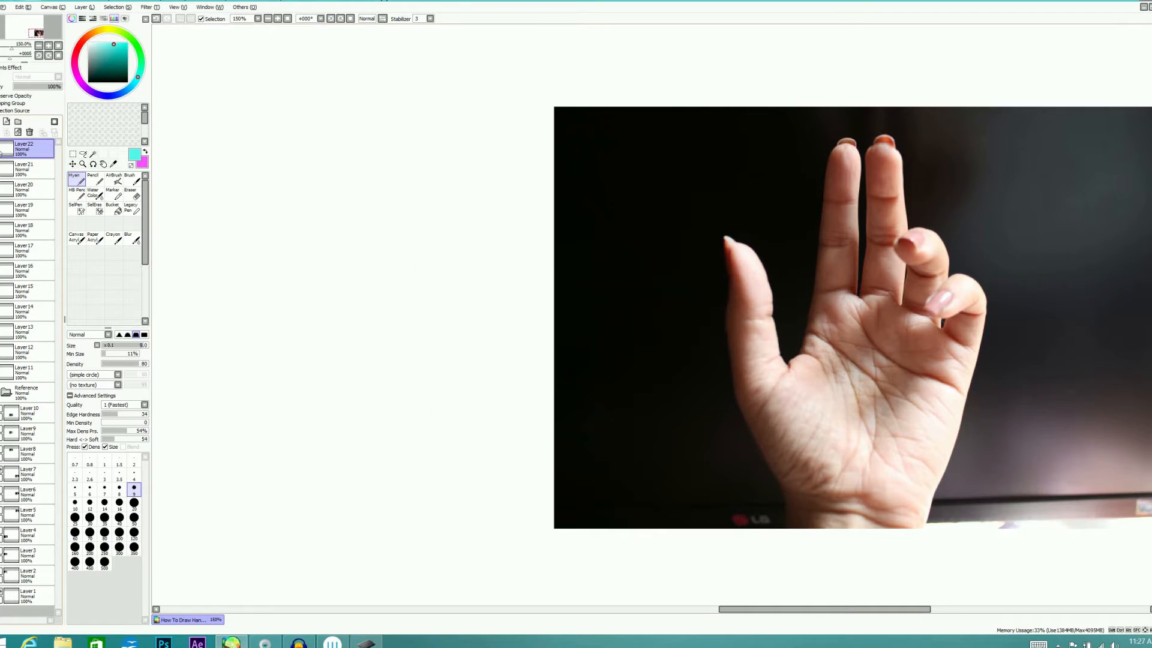
pyautogui.click(3, 472)
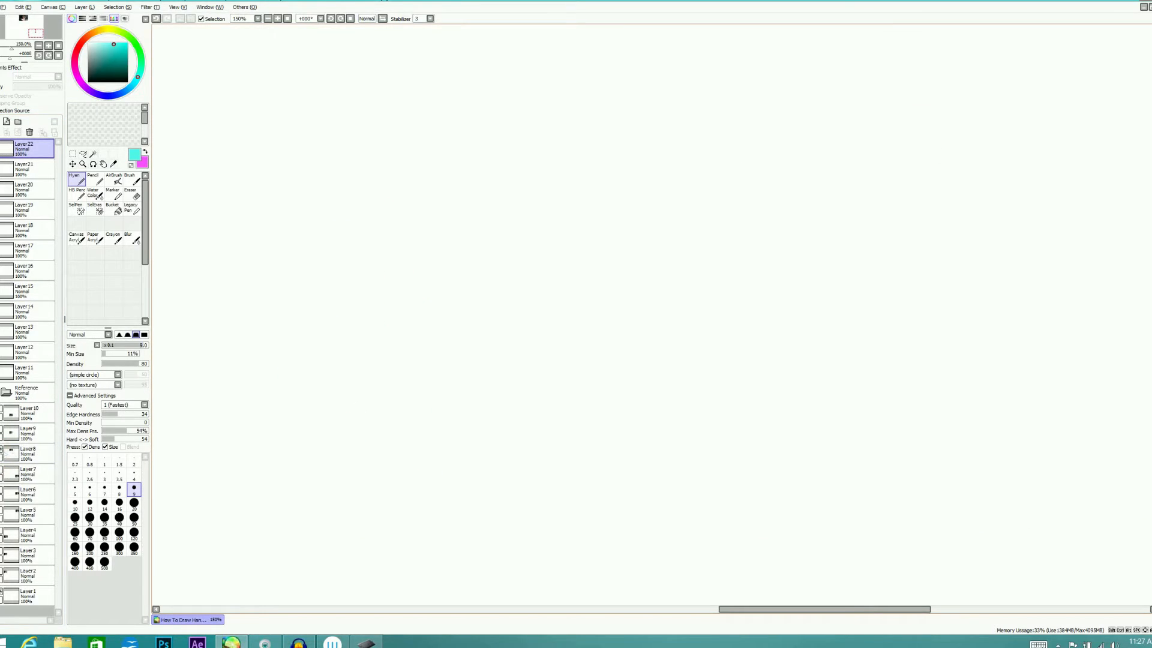
pyautogui.scroll(3, 651, 316)
pyautogui.scroll(5, 651, 317)
pyautogui.scroll(-4, 651, 317)
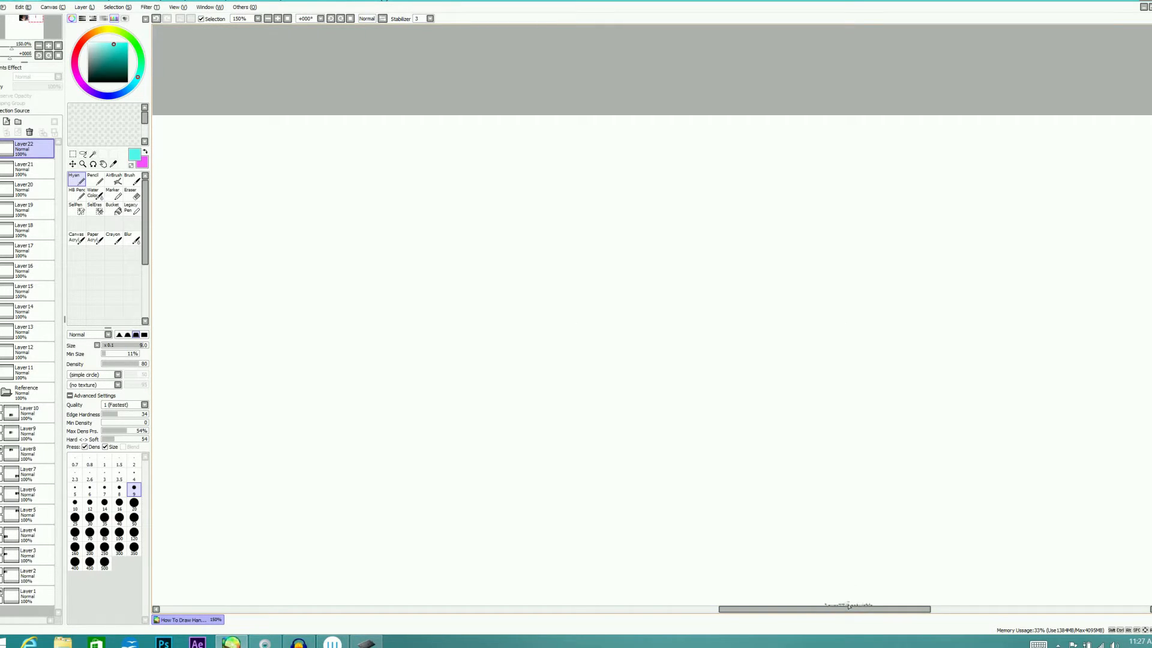
pyautogui.moveTo(808, 606); pyautogui.dragTo(582, 616)
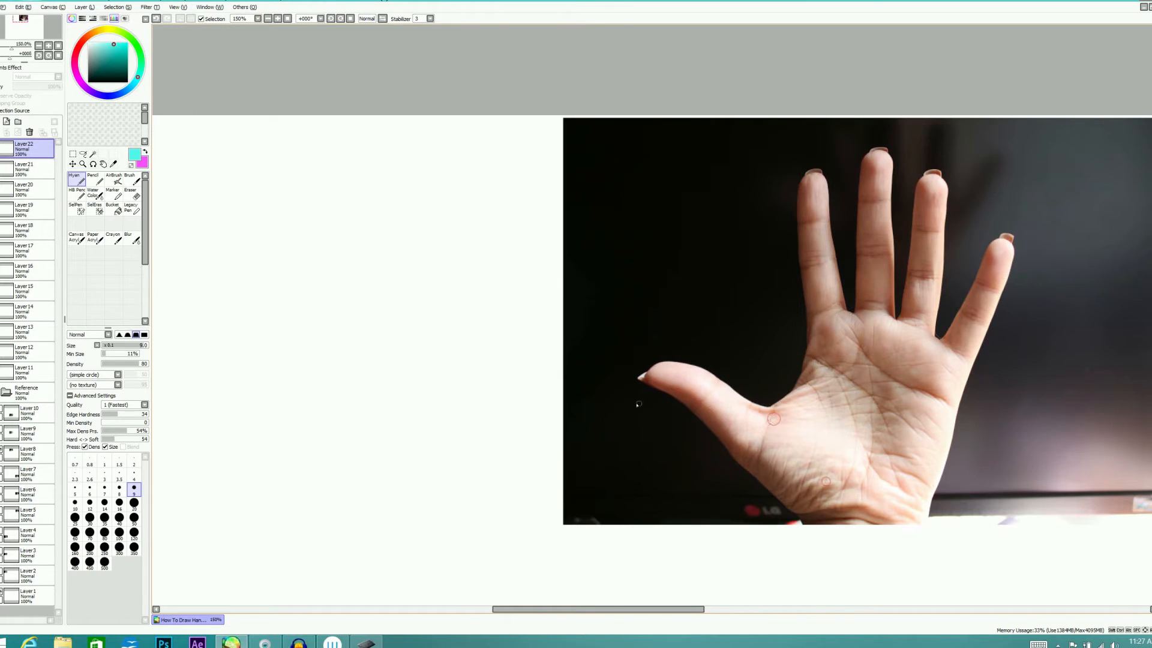
# On a new layer, trace the thumb-base and palm-heel ovals and the thumb's outer edge over the spread-finger palm photo
pyautogui.click(7, 122)
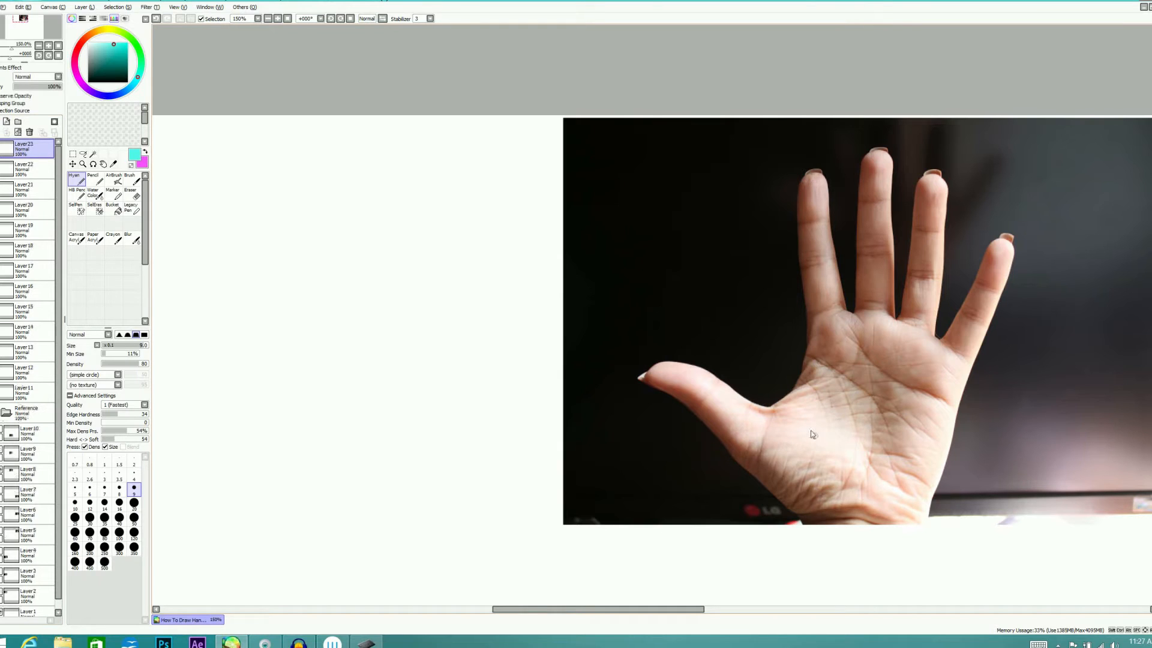
pyautogui.moveTo(770, 417)
pyautogui.mouseDown()
pyautogui.moveTo(759, 480)
pyautogui.moveTo(831, 474)
pyautogui.moveTo(793, 432)
pyautogui.mouseUp()
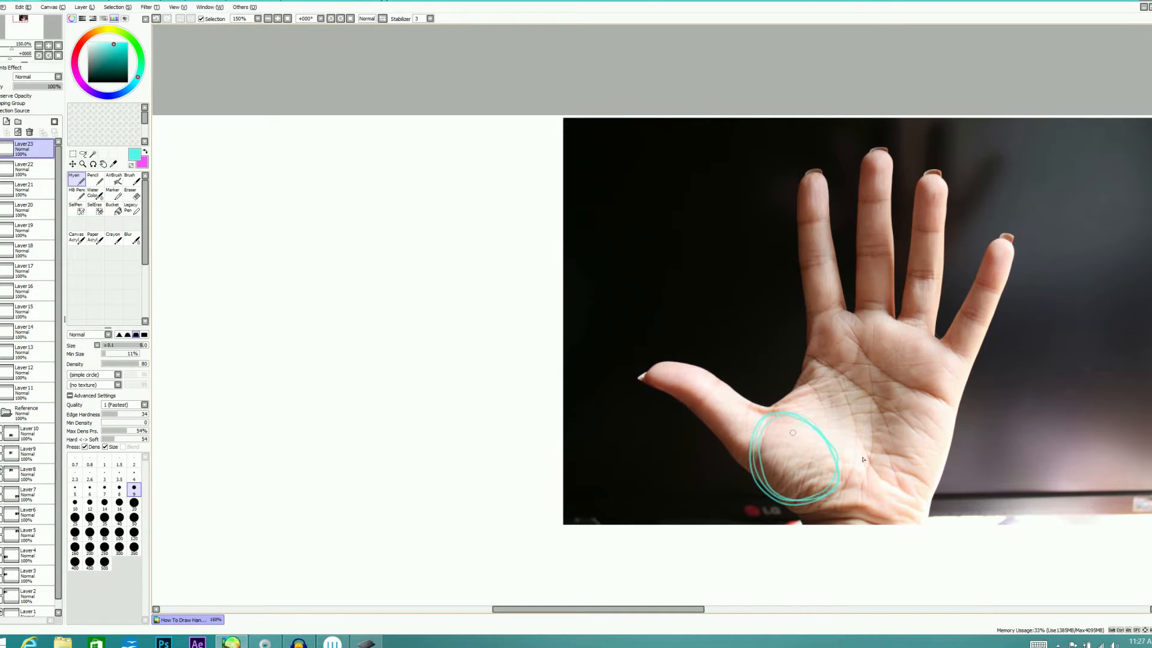
pyautogui.moveTo(902, 500)
pyautogui.mouseDown()
pyautogui.moveTo(879, 459)
pyautogui.moveTo(927, 467)
pyautogui.mouseUp()
pyautogui.moveTo(651, 383); pyautogui.dragTo(740, 458)
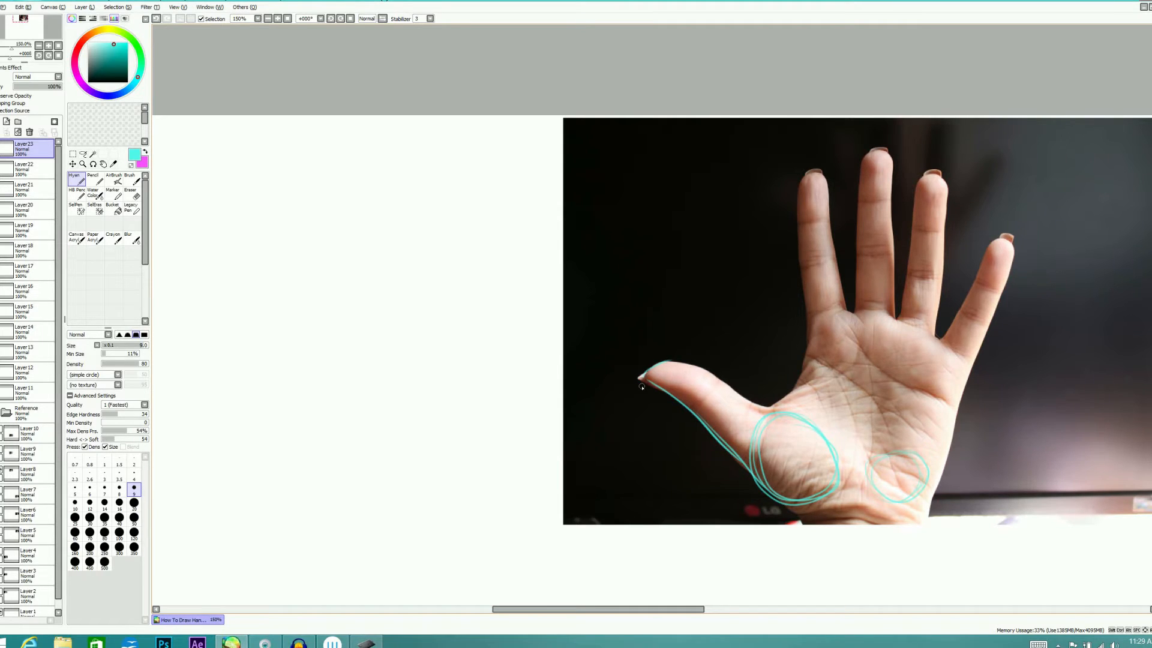
# Trace the thumb's upper edge, the palm's sides and finger-base line, and the wrist line over the spread-finger palm photo
pyautogui.press('shift')
pyautogui.moveTo(642, 375)
pyautogui.mouseDown()
pyautogui.moveTo(705, 373)
pyautogui.moveTo(659, 363)
pyautogui.moveTo(720, 385)
pyautogui.moveTo(714, 376)
pyautogui.moveTo(771, 412)
pyautogui.moveTo(757, 407)
pyautogui.moveTo(793, 383)
pyautogui.moveTo(807, 320)
pyautogui.moveTo(858, 313)
pyautogui.moveTo(964, 363)
pyautogui.mouseUp()
pyautogui.moveTo(870, 312)
pyautogui.mouseDown()
pyautogui.moveTo(962, 361)
pyautogui.moveTo(951, 427)
pyautogui.mouseUp()
pyautogui.moveTo(963, 368); pyautogui.dragTo(924, 519)
pyautogui.moveTo(954, 396); pyautogui.dragTo(933, 483)
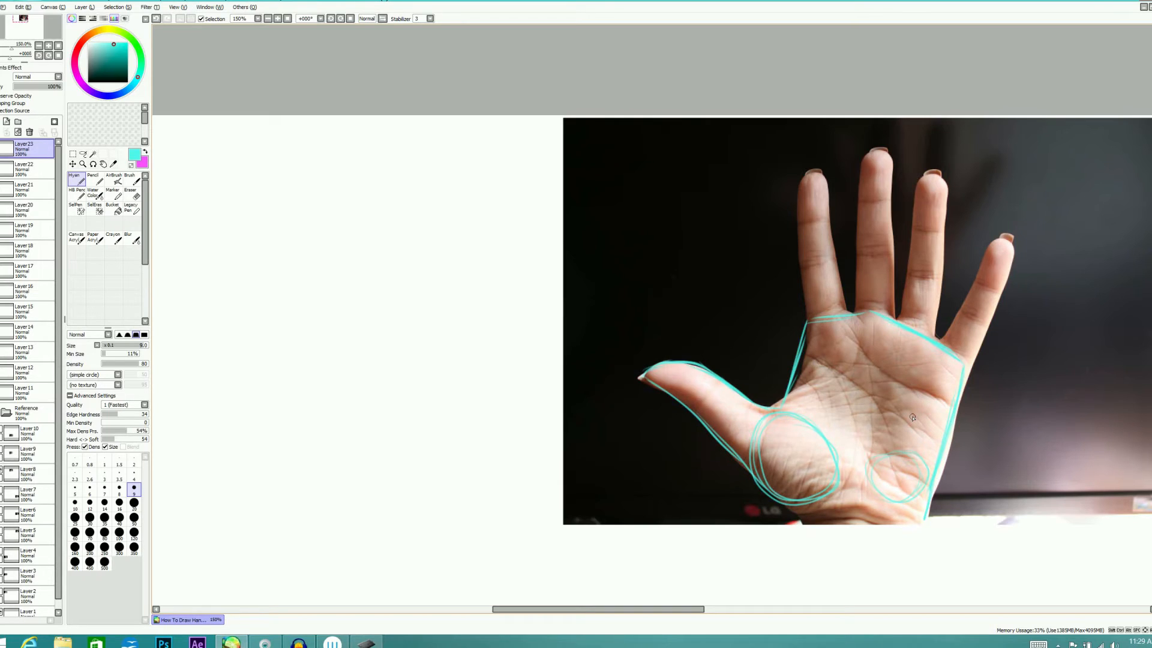
pyautogui.moveTo(818, 315); pyautogui.dragTo(963, 354)
pyautogui.moveTo(799, 501); pyautogui.dragTo(914, 521)
# Trace the four spread fingers over the photo and check the finished tracing without the reference photo
pyautogui.moveTo(805, 319)
pyautogui.mouseDown()
pyautogui.moveTo(803, 172)
pyautogui.moveTo(799, 196)
pyautogui.moveTo(810, 183)
pyautogui.moveTo(838, 261)
pyautogui.mouseUp()
pyautogui.moveTo(820, 172)
pyautogui.mouseDown()
pyautogui.moveTo(847, 309)
pyautogui.moveTo(860, 199)
pyautogui.moveTo(854, 241)
pyautogui.moveTo(873, 159)
pyautogui.moveTo(886, 167)
pyautogui.moveTo(889, 156)
pyautogui.moveTo(895, 315)
pyautogui.moveTo(925, 176)
pyautogui.moveTo(943, 186)
pyautogui.moveTo(937, 333)
pyautogui.mouseUp()
pyautogui.moveTo(943, 337)
pyautogui.mouseDown()
pyautogui.moveTo(997, 239)
pyautogui.moveTo(1012, 244)
pyautogui.moveTo(994, 301)
pyautogui.mouseUp()
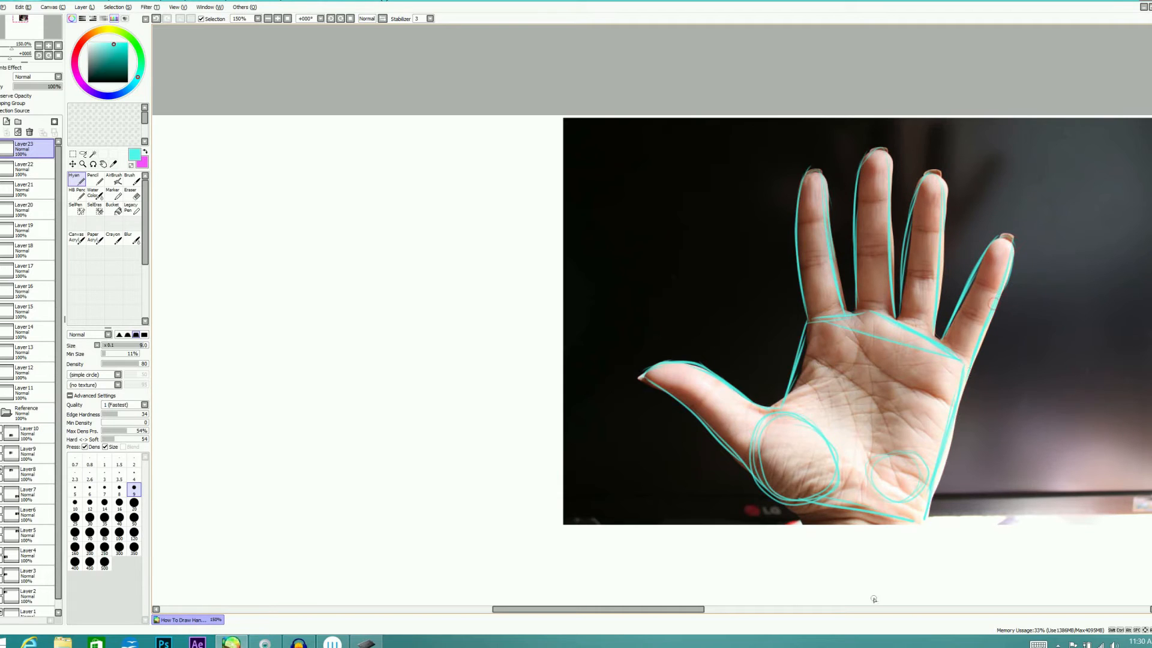
pyautogui.click(2, 412)
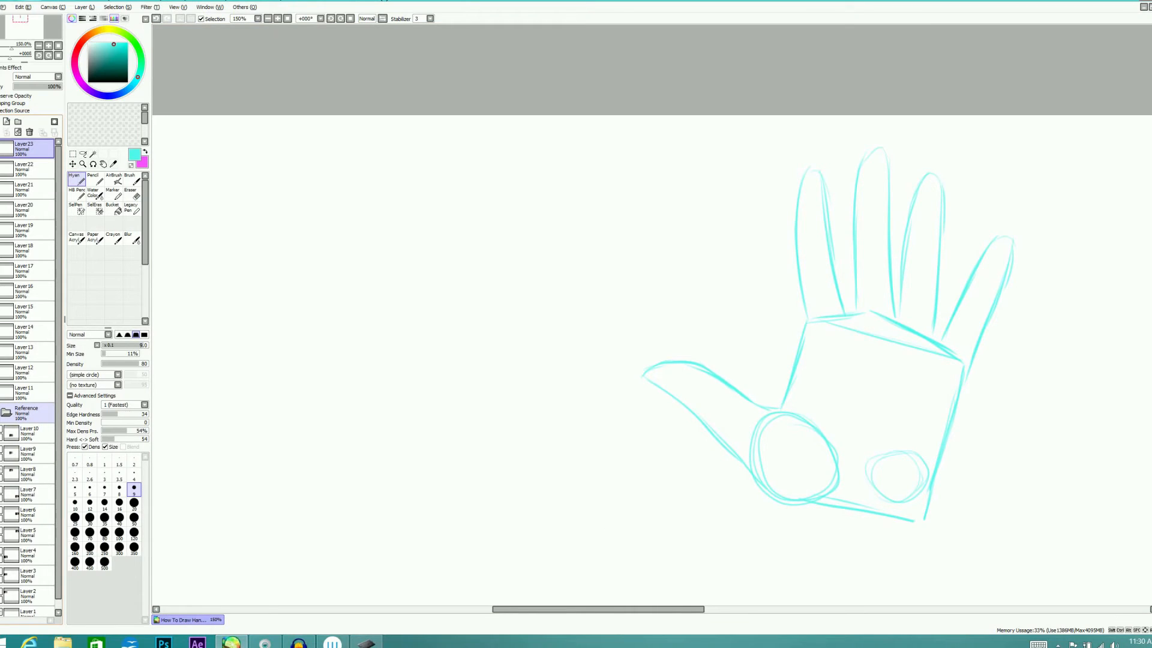
pyautogui.click(1, 412)
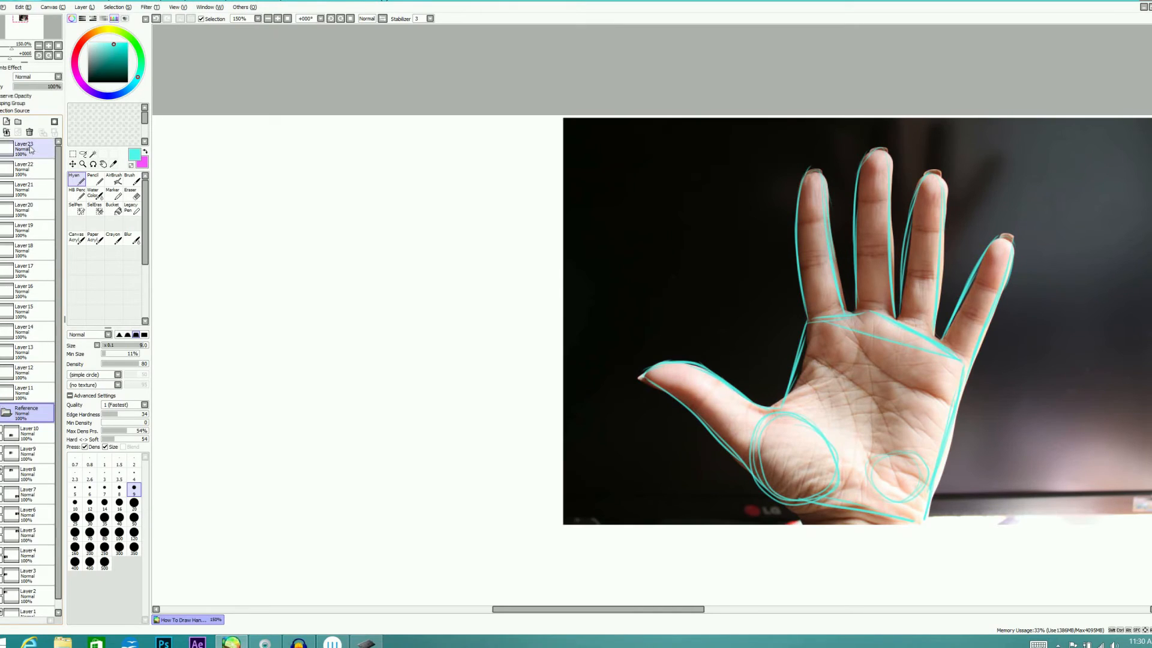
# Hide the tracing and, on a new layer beside the photo, sketch the thumb-base and palm-heel ovals and the thumb's outline
pyautogui.click(6, 121)
pyautogui.click(3, 170)
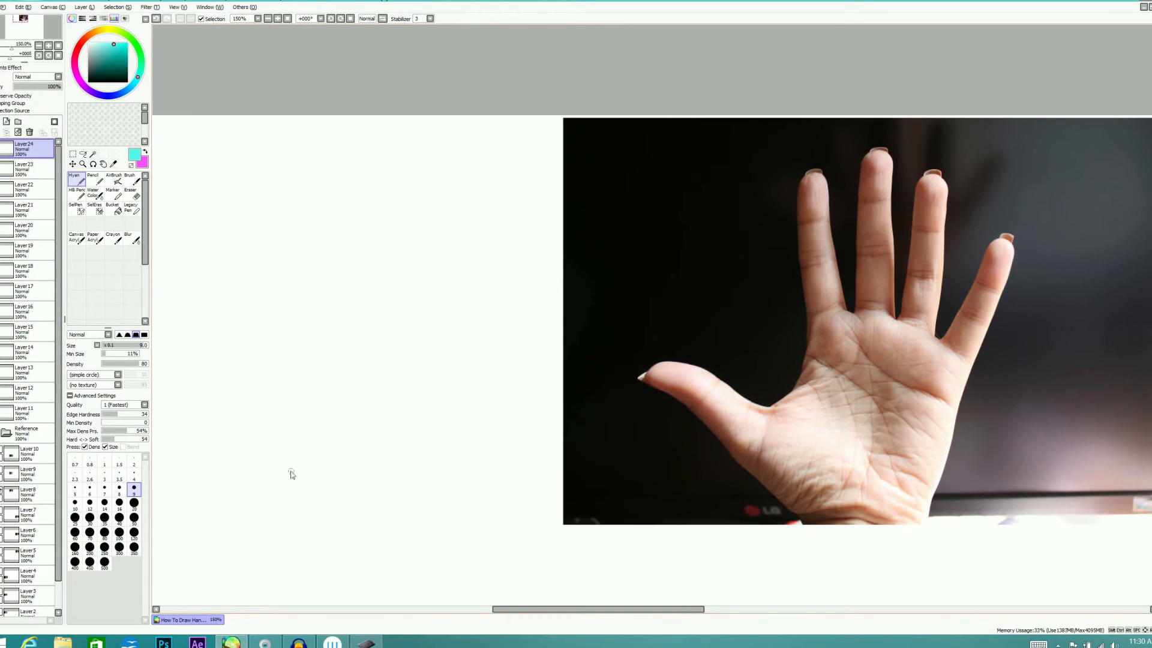
pyautogui.moveTo(346, 465)
pyautogui.mouseDown()
pyautogui.moveTo(329, 503)
pyautogui.moveTo(339, 498)
pyautogui.moveTo(304, 455)
pyautogui.moveTo(346, 502)
pyautogui.moveTo(396, 496)
pyautogui.moveTo(364, 492)
pyautogui.mouseUp()
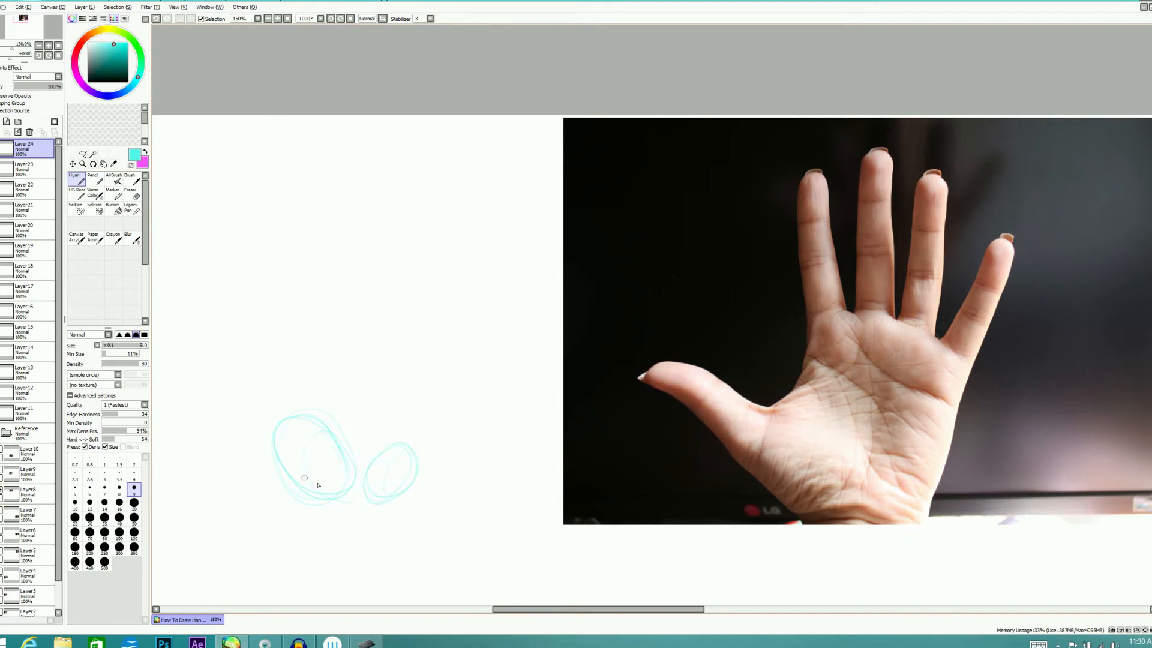
pyautogui.moveTo(321, 487)
pyautogui.mouseDown()
pyautogui.moveTo(254, 456)
pyautogui.moveTo(193, 393)
pyautogui.moveTo(215, 377)
pyautogui.moveTo(324, 415)
pyautogui.mouseUp()
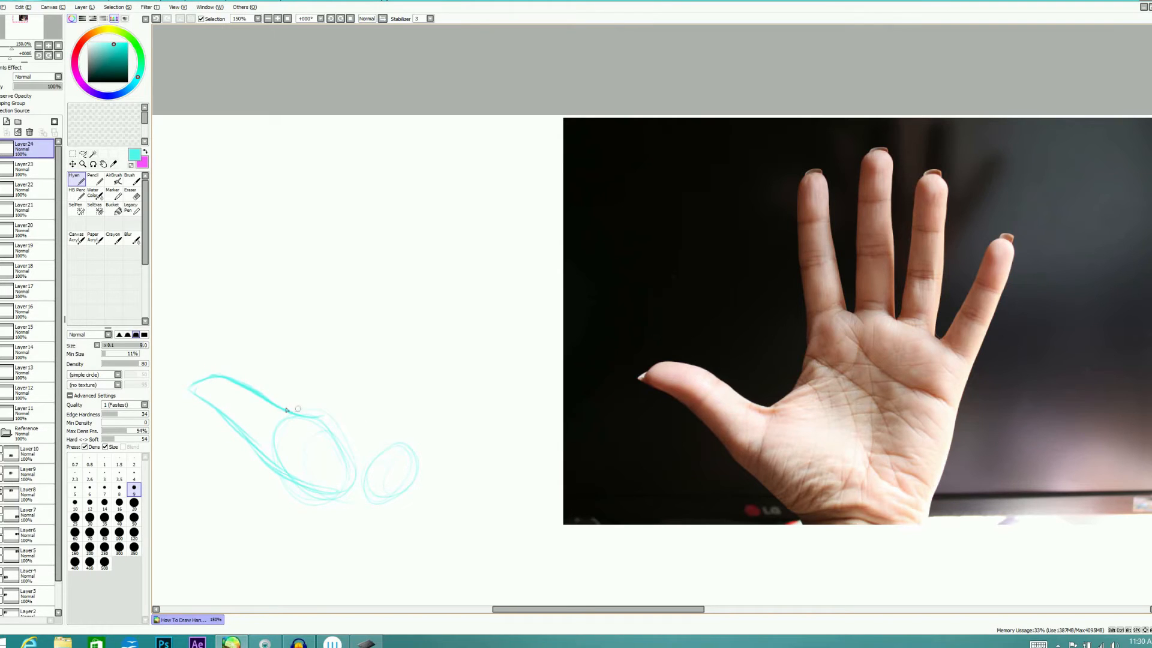
pyautogui.moveTo(300, 411); pyautogui.dragTo(313, 341)
# Sketch the freehand palm's thumb-side edge, its arched finger-base line and its outer side down to the palm heel
pyautogui.moveTo(296, 411)
pyautogui.mouseDown()
pyautogui.moveTo(312, 326)
pyautogui.moveTo(381, 294)
pyautogui.mouseUp()
pyautogui.moveTo(435, 342)
pyautogui.mouseDown()
pyautogui.moveTo(384, 303)
pyautogui.moveTo(454, 361)
pyautogui.mouseUp()
pyautogui.moveTo(374, 298)
pyautogui.mouseDown()
pyautogui.moveTo(454, 361)
pyautogui.moveTo(449, 411)
pyautogui.mouseUp()
pyautogui.moveTo(458, 367); pyautogui.dragTo(436, 449)
pyautogui.moveTo(461, 377); pyautogui.dragTo(408, 494)
pyautogui.moveTo(444, 426)
pyautogui.mouseDown()
pyautogui.moveTo(435, 463)
pyautogui.moveTo(457, 392)
pyautogui.moveTo(411, 499)
pyautogui.mouseUp()
# Sketch the index and middle fingers rising from the freehand palm's finger-base line
pyautogui.moveTo(311, 312); pyautogui.dragTo(295, 195)
pyautogui.moveTo(307, 288); pyautogui.dragTo(304, 183)
pyautogui.moveTo(324, 256); pyautogui.dragTo(334, 293)
pyautogui.moveTo(309, 184); pyautogui.dragTo(339, 300)
pyautogui.moveTo(352, 187); pyautogui.dragTo(352, 297)
pyautogui.moveTo(369, 160); pyautogui.dragTo(375, 226)
# Sketch the ring and little fingers spreading outward from the freehand palm
pyautogui.moveTo(373, 162)
pyautogui.mouseDown()
pyautogui.moveTo(372, 228)
pyautogui.moveTo(420, 234)
pyautogui.moveTo(435, 199)
pyautogui.mouseUp()
pyautogui.moveTo(402, 285)
pyautogui.mouseDown()
pyautogui.moveTo(442, 197)
pyautogui.moveTo(430, 308)
pyautogui.mouseUp()
pyautogui.moveTo(444, 213)
pyautogui.mouseDown()
pyautogui.moveTo(438, 344)
pyautogui.moveTo(492, 251)
pyautogui.moveTo(462, 363)
pyautogui.mouseUp()
pyautogui.moveTo(480, 312); pyautogui.dragTo(463, 360)
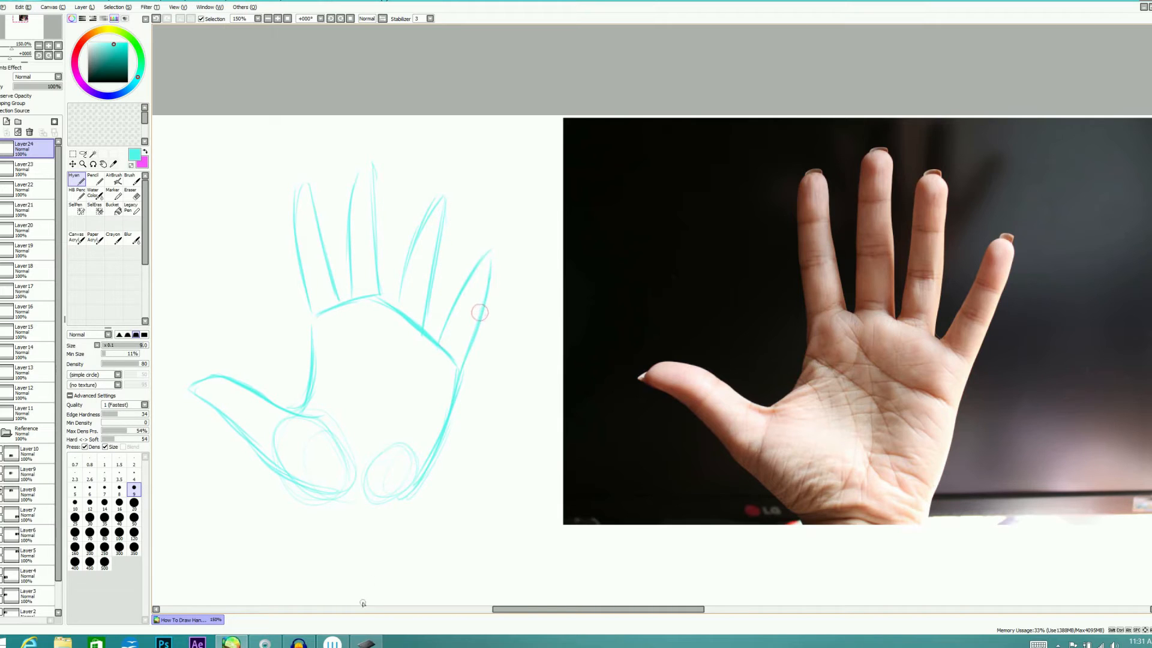
pyautogui.moveTo(494, 259)
pyautogui.mouseDown()
pyautogui.moveTo(464, 377)
pyautogui.moveTo(472, 351)
pyautogui.mouseUp()
# Hide the freehand spread-hand sketch and replace the palm photo with the photo of fingers wrapped around a phone
pyautogui.click(4, 149)
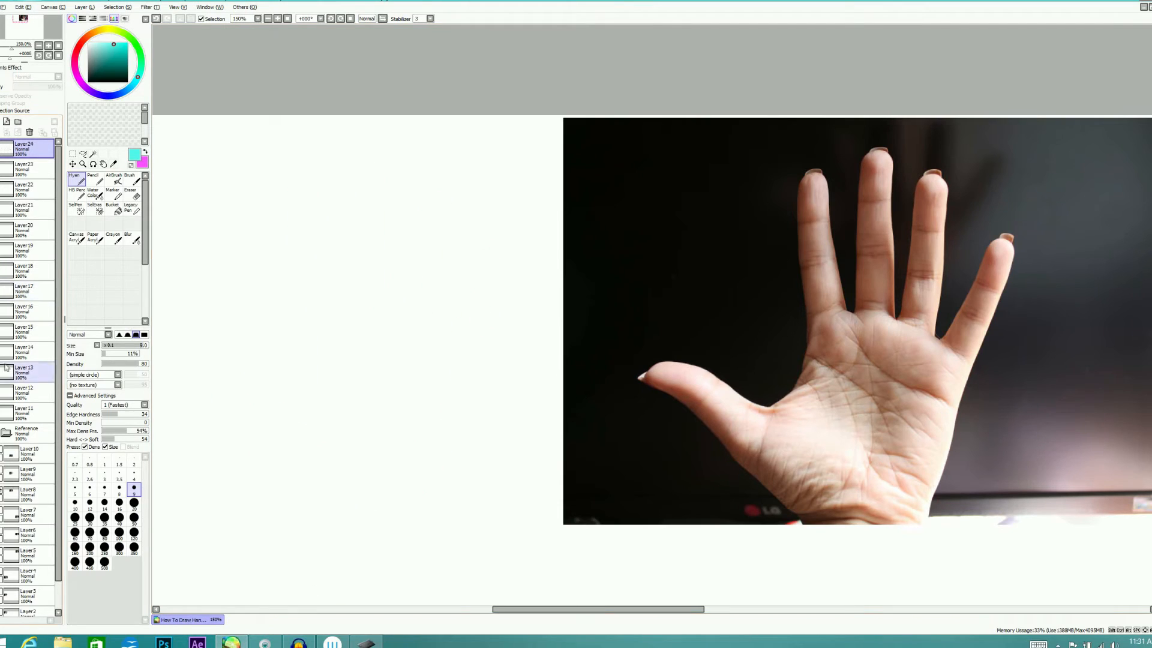
pyautogui.click(3, 474)
pyautogui.click(2, 471)
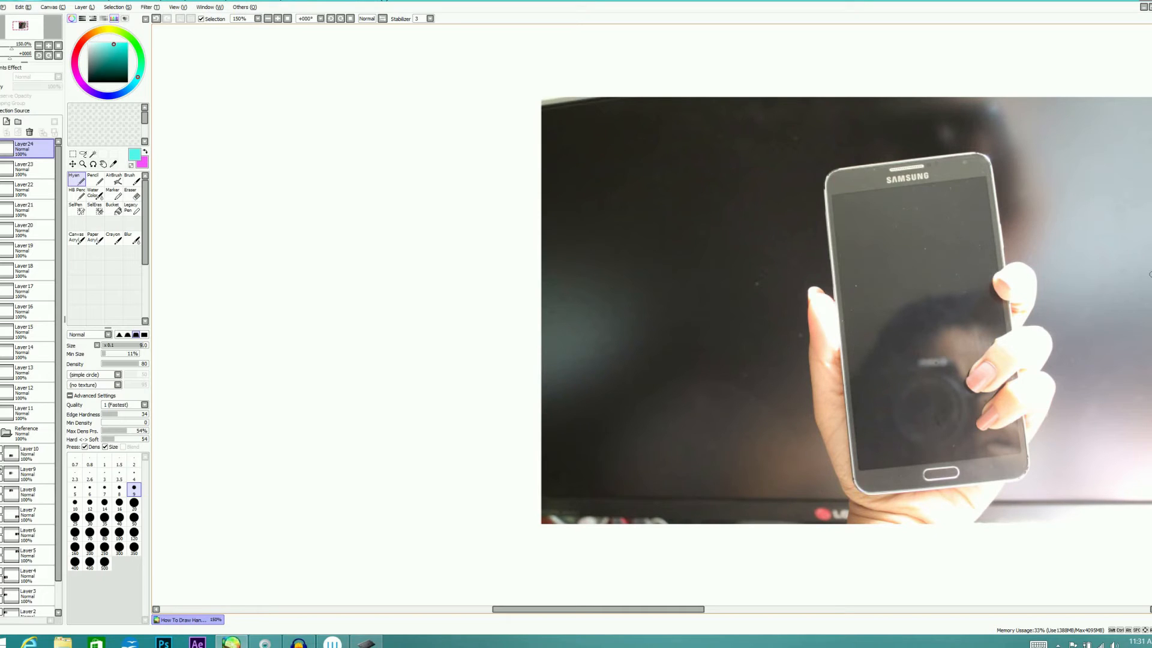
# On a new layer, trace the curled fingers at the phone's edge, the thumb-tip oval and the thumb's outer edge
pyautogui.click(6, 122)
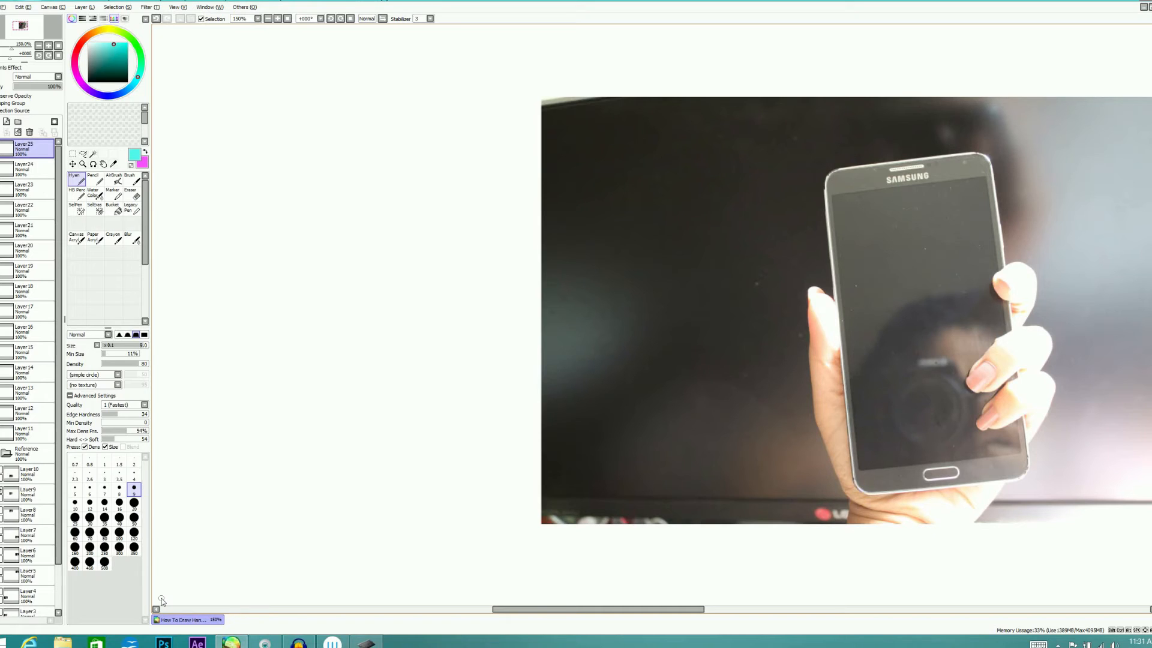
pyautogui.moveTo(1019, 262)
pyautogui.mouseDown()
pyautogui.moveTo(996, 279)
pyautogui.moveTo(1023, 288)
pyautogui.moveTo(1021, 264)
pyautogui.mouseUp()
pyautogui.moveTo(1001, 337)
pyautogui.mouseDown()
pyautogui.moveTo(965, 390)
pyautogui.moveTo(1011, 339)
pyautogui.moveTo(1064, 325)
pyautogui.moveTo(1050, 352)
pyautogui.mouseUp()
pyautogui.moveTo(1048, 352)
pyautogui.mouseDown()
pyautogui.moveTo(1035, 369)
pyautogui.moveTo(1014, 367)
pyautogui.moveTo(1001, 395)
pyautogui.moveTo(1027, 412)
pyautogui.moveTo(1054, 376)
pyautogui.moveTo(1026, 445)
pyautogui.mouseUp()
pyautogui.moveTo(814, 283)
pyautogui.mouseDown()
pyautogui.moveTo(805, 336)
pyautogui.moveTo(839, 324)
pyautogui.moveTo(825, 292)
pyautogui.mouseUp()
pyautogui.moveTo(808, 347); pyautogui.dragTo(816, 430)
pyautogui.moveTo(816, 415); pyautogui.dragTo(845, 491)
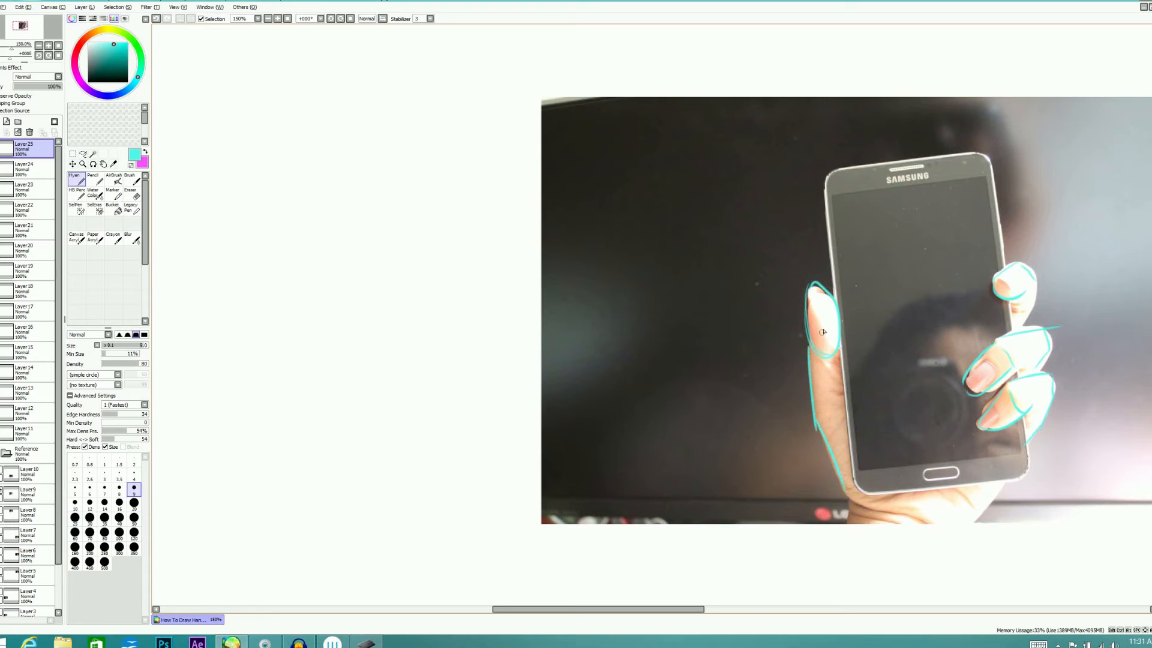
# Trace the remaining fingertip ovals and the palm edge below the phone, and check the tracing without the reference photo
pyautogui.moveTo(1036, 279)
pyautogui.mouseDown()
pyautogui.moveTo(1022, 296)
pyautogui.moveTo(1031, 276)
pyautogui.mouseUp()
pyautogui.moveTo(973, 361); pyautogui.dragTo(980, 394)
pyautogui.moveTo(1004, 480); pyautogui.dragTo(973, 520)
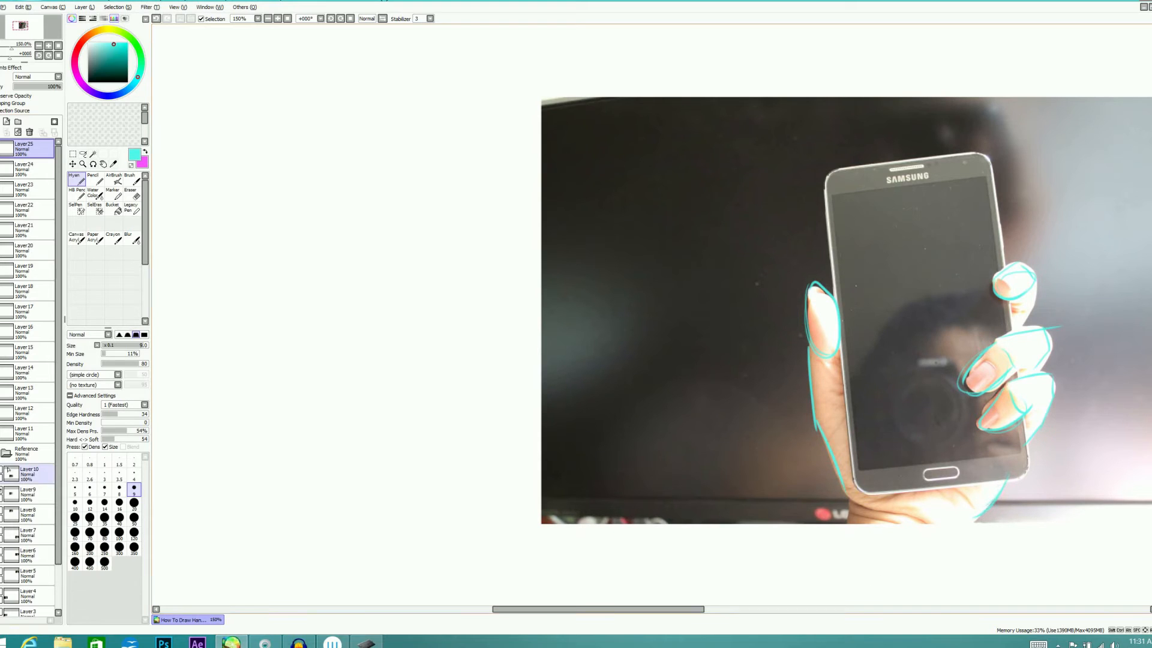
pyautogui.click(5, 453)
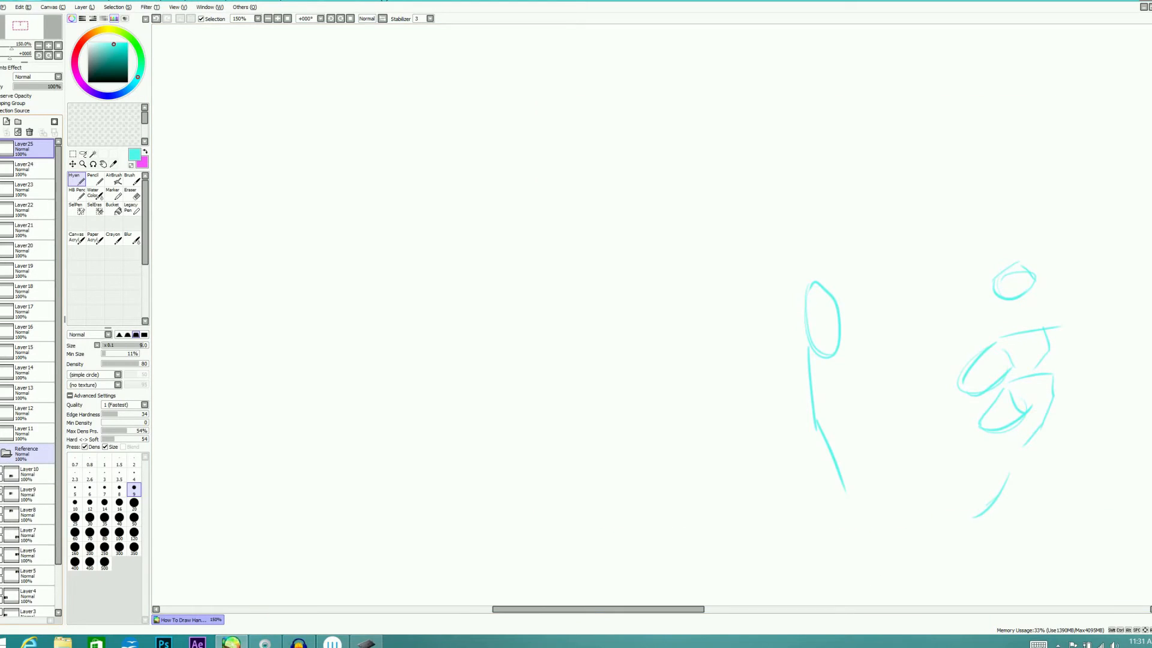
pyautogui.click(5, 453)
# Sketch a tilted rectangle for the phone in the empty area beside the photo
pyautogui.moveTo(270, 210)
pyautogui.mouseDown()
pyautogui.moveTo(325, 416)
pyautogui.moveTo(345, 187)
pyautogui.moveTo(362, 183)
pyautogui.moveTo(468, 348)
pyautogui.mouseUp()
pyautogui.moveTo(431, 202); pyautogui.dragTo(478, 380)
pyautogui.moveTo(365, 429); pyautogui.dragTo(494, 390)
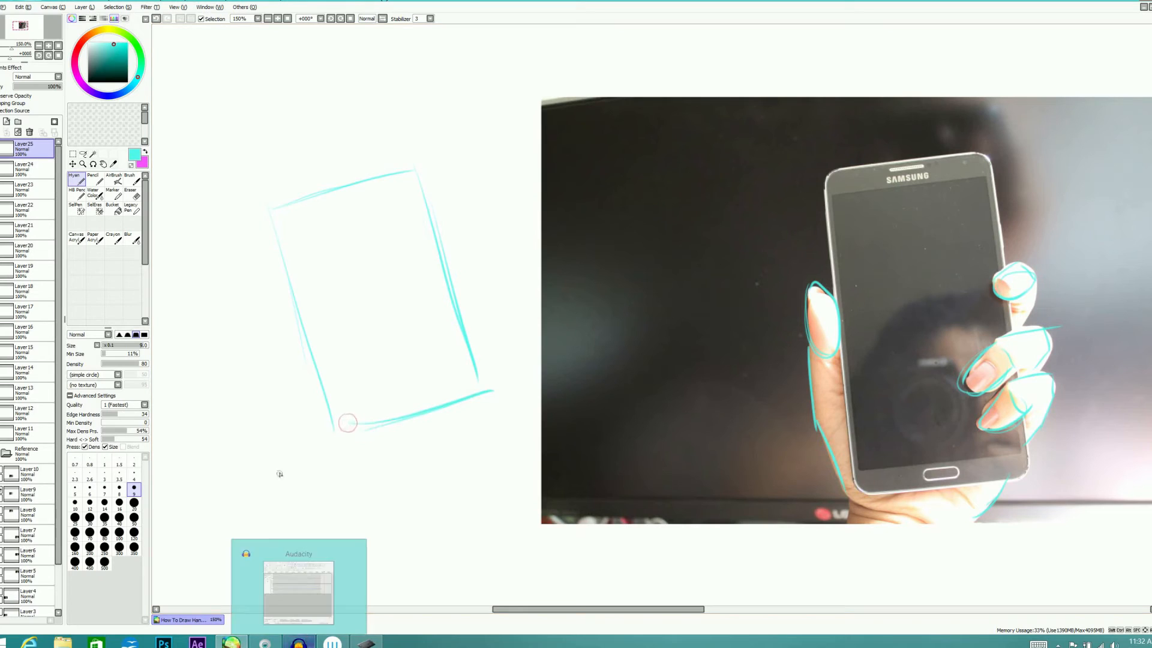
# Sketch the thumb-tip oval against the phone's side, the thumb's outer edge and the thumb-base oval at the phone's lower corner
pyautogui.moveTo(276, 313); pyautogui.dragTo(306, 362)
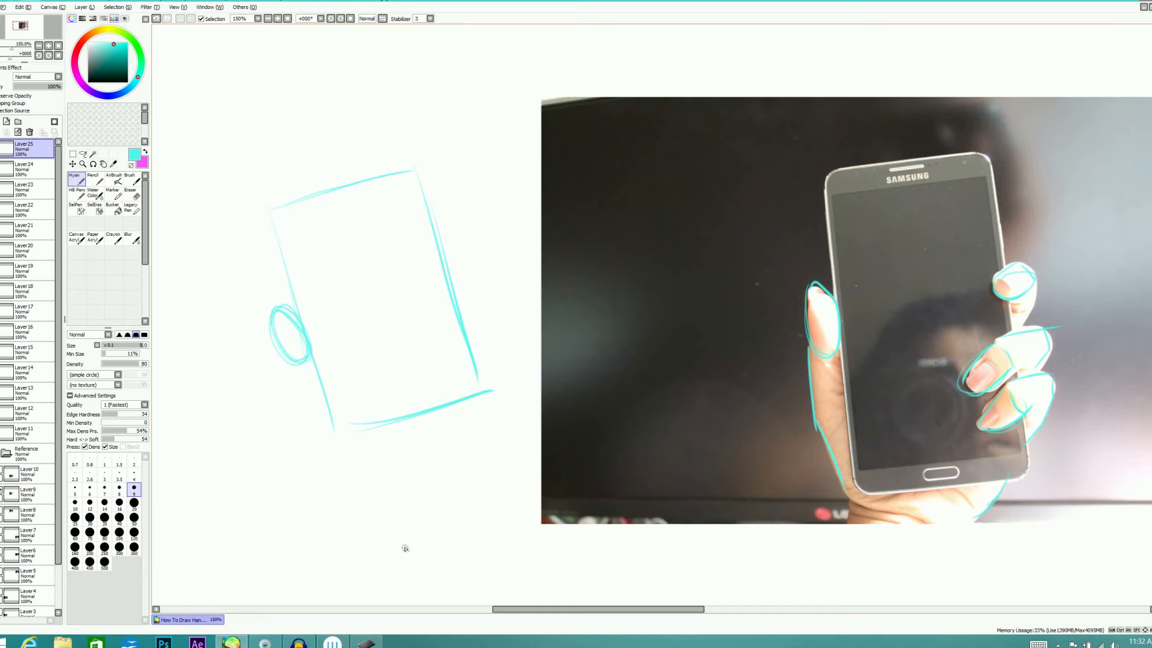
pyautogui.moveTo(290, 364); pyautogui.dragTo(309, 412)
pyautogui.moveTo(283, 360)
pyautogui.mouseDown()
pyautogui.moveTo(331, 427)
pyautogui.moveTo(372, 455)
pyautogui.mouseUp()
pyautogui.moveTo(302, 396)
pyautogui.mouseDown()
pyautogui.moveTo(387, 411)
pyautogui.moveTo(384, 450)
pyautogui.mouseUp()
pyautogui.moveTo(383, 407); pyautogui.dragTo(396, 438)
pyautogui.moveTo(394, 446)
pyautogui.mouseDown()
pyautogui.moveTo(388, 453)
pyautogui.moveTo(401, 441)
pyautogui.mouseUp()
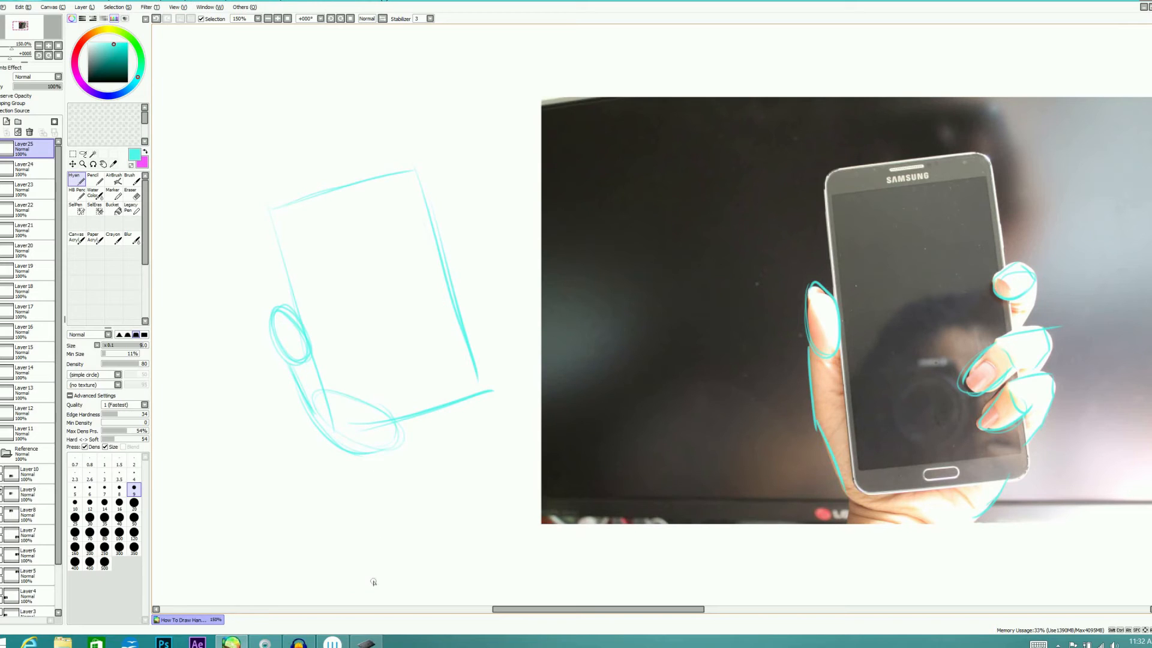
# Build up the thumb-base form and sketch the palm-heel oval and outer palm edge across the phone's lower end
pyautogui.moveTo(324, 371); pyautogui.dragTo(403, 441)
pyautogui.moveTo(405, 401); pyautogui.dragTo(411, 441)
pyautogui.moveTo(367, 403); pyautogui.dragTo(403, 450)
pyautogui.moveTo(428, 373)
pyautogui.mouseDown()
pyautogui.moveTo(452, 405)
pyautogui.moveTo(412, 429)
pyautogui.mouseUp()
pyautogui.moveTo(464, 354)
pyautogui.mouseDown()
pyautogui.moveTo(428, 451)
pyautogui.moveTo(455, 409)
pyautogui.mouseUp()
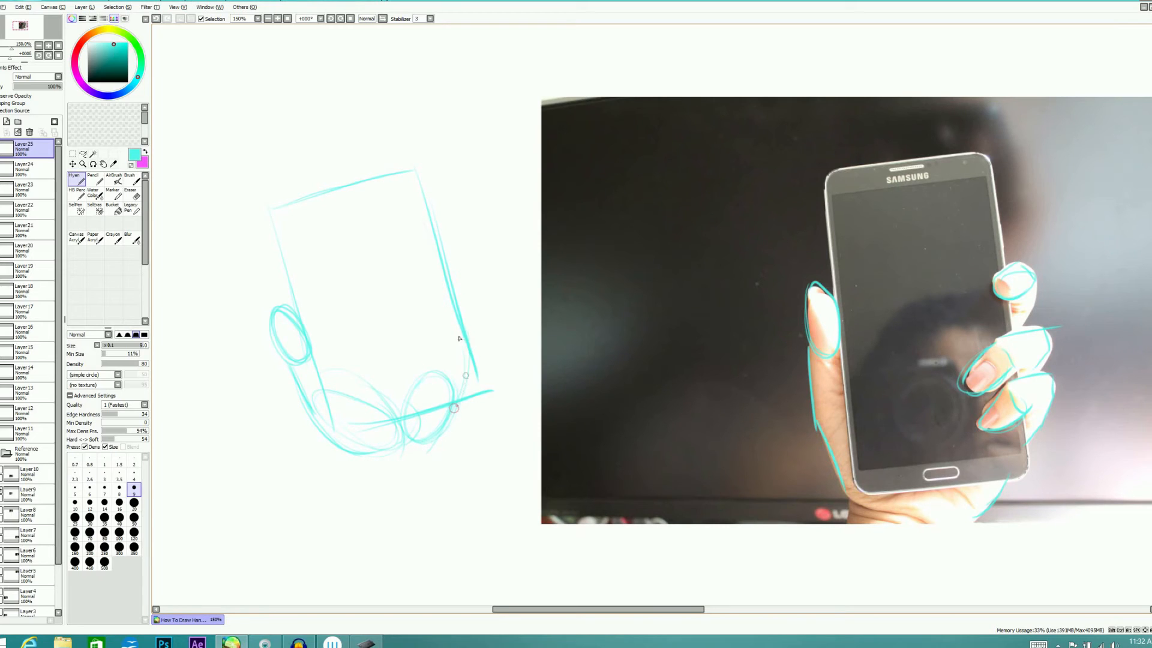
# Sketch the curled fingers gripping the phone's side, including their tips, knuckles and the outer edge down toward the palm
pyautogui.moveTo(457, 303)
pyautogui.mouseDown()
pyautogui.moveTo(437, 342)
pyautogui.moveTo(459, 304)
pyautogui.moveTo(448, 354)
pyautogui.moveTo(462, 334)
pyautogui.mouseUp()
pyautogui.moveTo(446, 273)
pyautogui.mouseDown()
pyautogui.moveTo(430, 324)
pyautogui.moveTo(429, 306)
pyautogui.mouseUp()
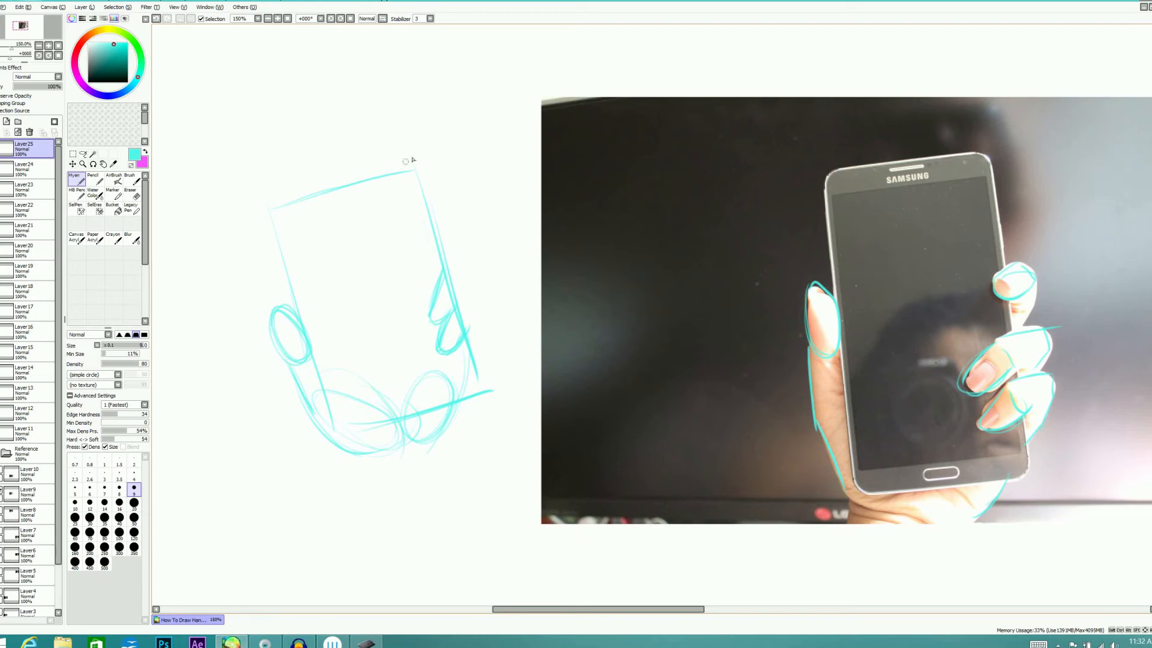
pyautogui.moveTo(438, 228)
pyautogui.mouseDown()
pyautogui.moveTo(414, 252)
pyautogui.moveTo(441, 260)
pyautogui.moveTo(414, 247)
pyautogui.moveTo(441, 259)
pyautogui.moveTo(455, 239)
pyautogui.mouseUp()
pyautogui.moveTo(454, 242)
pyautogui.mouseDown()
pyautogui.moveTo(479, 266)
pyautogui.moveTo(476, 279)
pyautogui.moveTo(447, 271)
pyautogui.moveTo(452, 305)
pyautogui.moveTo(449, 273)
pyautogui.moveTo(469, 326)
pyautogui.mouseUp()
pyautogui.moveTo(446, 268)
pyautogui.mouseDown()
pyautogui.moveTo(482, 270)
pyautogui.moveTo(458, 297)
pyautogui.moveTo(483, 271)
pyautogui.moveTo(468, 258)
pyautogui.moveTo(476, 292)
pyautogui.moveTo(466, 290)
pyautogui.moveTo(474, 324)
pyautogui.mouseUp()
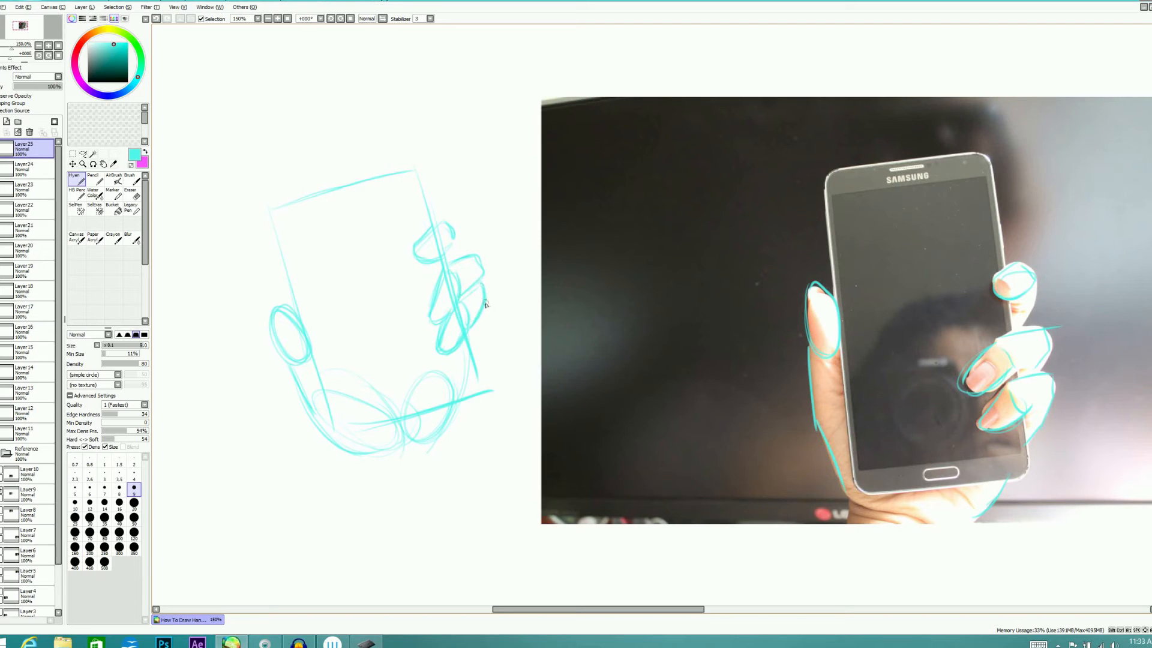
pyautogui.moveTo(486, 294); pyautogui.dragTo(468, 371)
pyautogui.moveTo(458, 235); pyautogui.dragTo(466, 249)
# Reshape the sketched thumb with a pointed tip and erase the construction oval's lines inside it
pyautogui.moveTo(285, 313)
pyautogui.mouseDown()
pyautogui.moveTo(271, 305)
pyautogui.moveTo(294, 309)
pyautogui.moveTo(267, 302)
pyautogui.moveTo(287, 360)
pyautogui.mouseUp()
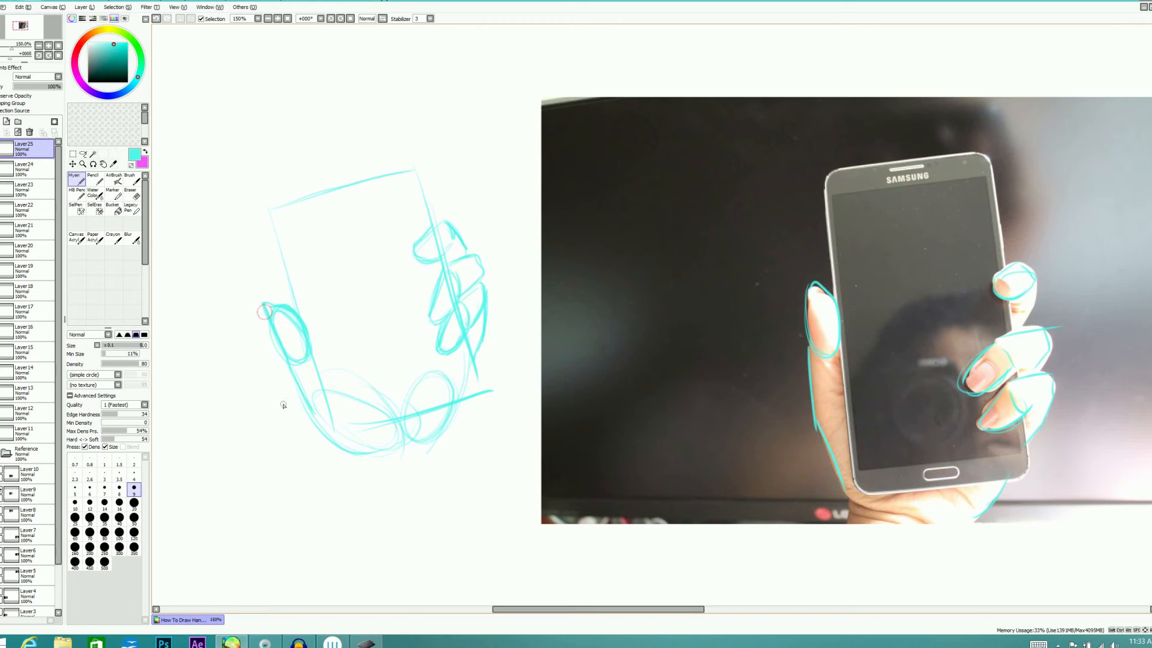
pyautogui.press('e')
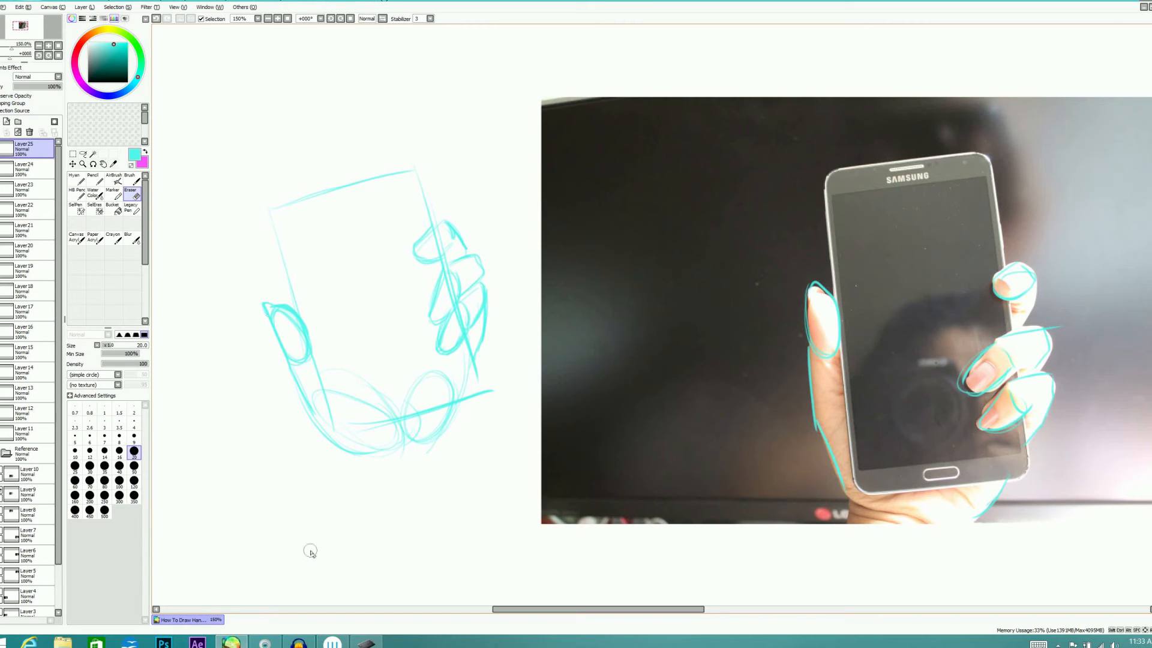
pyautogui.press('n')
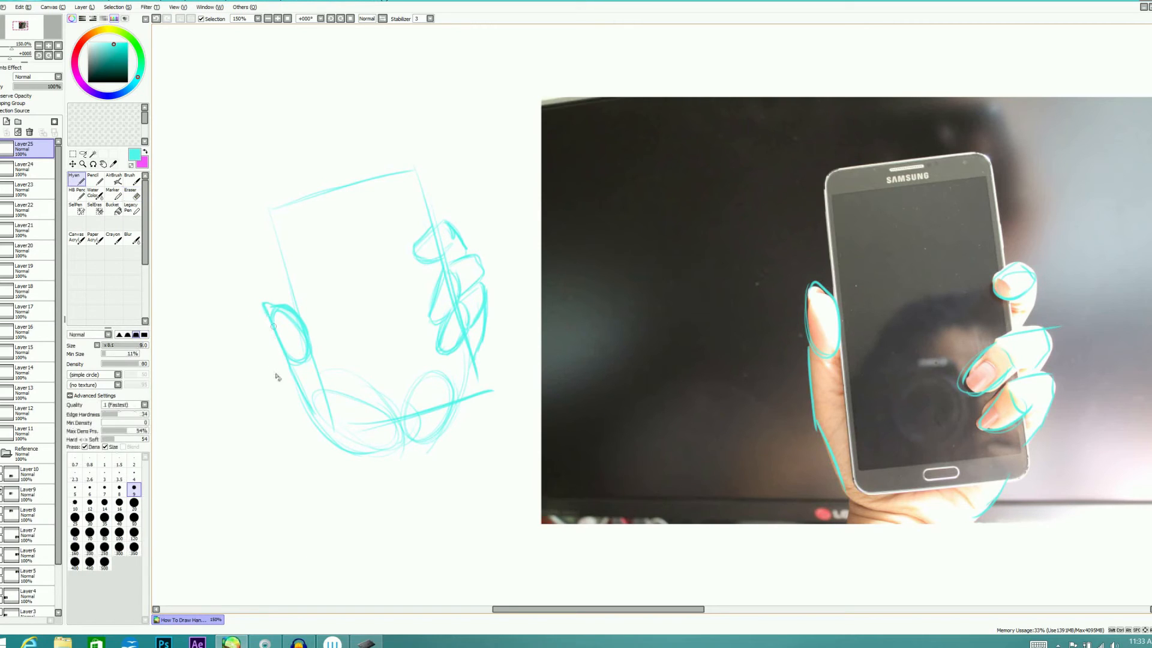
pyautogui.press('e')
pyautogui.moveTo(275, 314)
pyautogui.mouseDown()
pyautogui.moveTo(297, 344)
pyautogui.moveTo(291, 330)
pyautogui.moveTo(294, 370)
pyautogui.mouseUp()
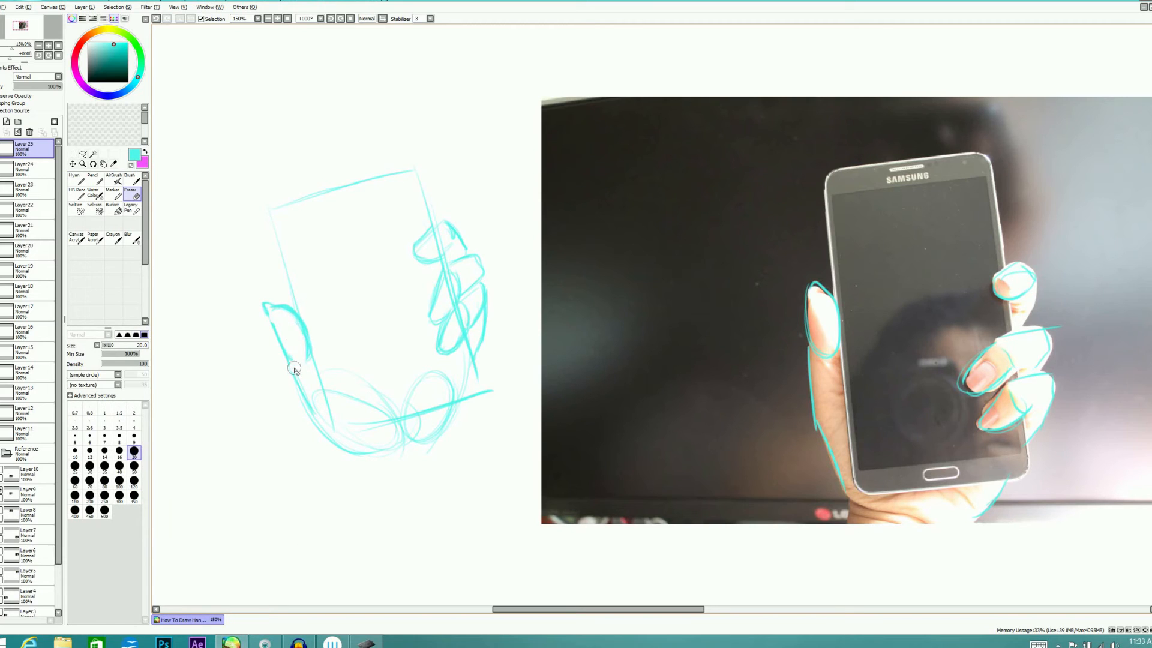
pyautogui.press('n')
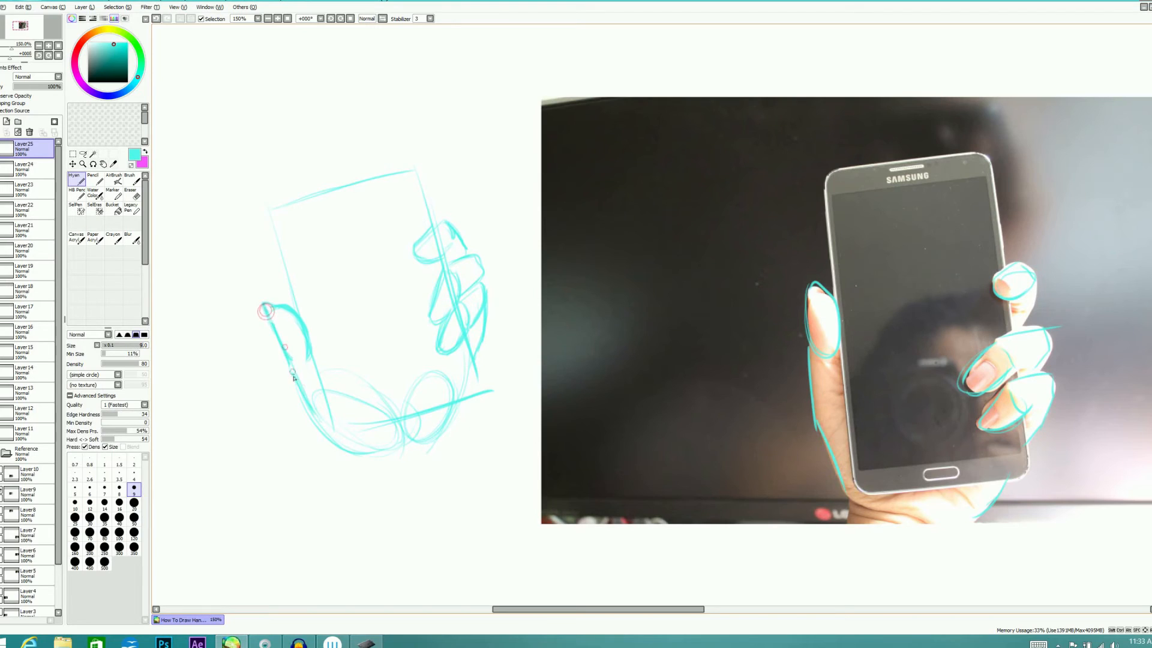
# Hide the first phone photo and its sketch layer, add a new layer, and show the photo with the thumb across the phone
pyautogui.keyDown('alt'); pyautogui.click(495, 541); pyautogui.keyUp('alt')
pyautogui.click(2, 490)
pyautogui.click(1, 470)
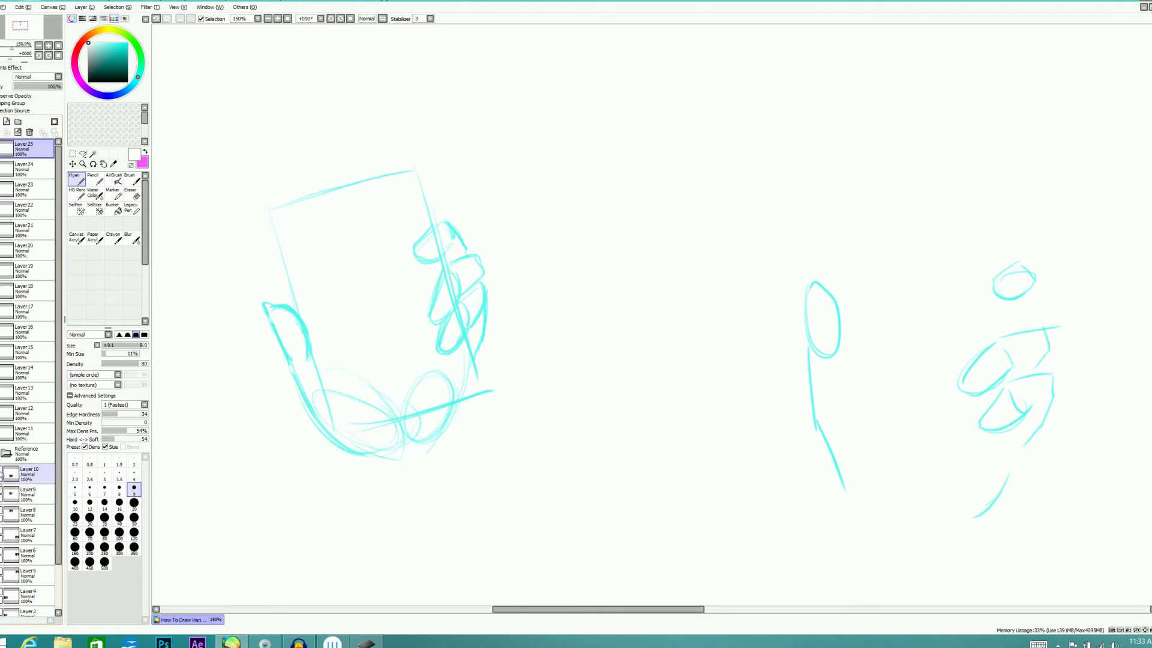
pyautogui.click(0, 147)
pyautogui.click(7, 121)
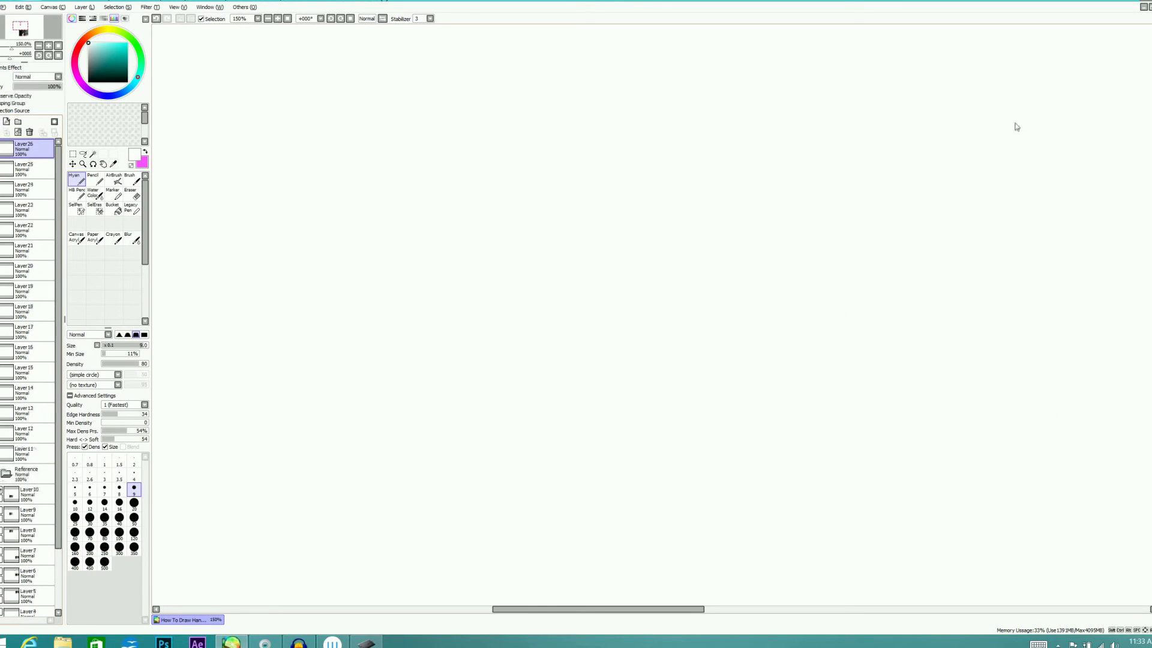
pyautogui.moveTo(1151, 252); pyautogui.dragTo(1151, 366)
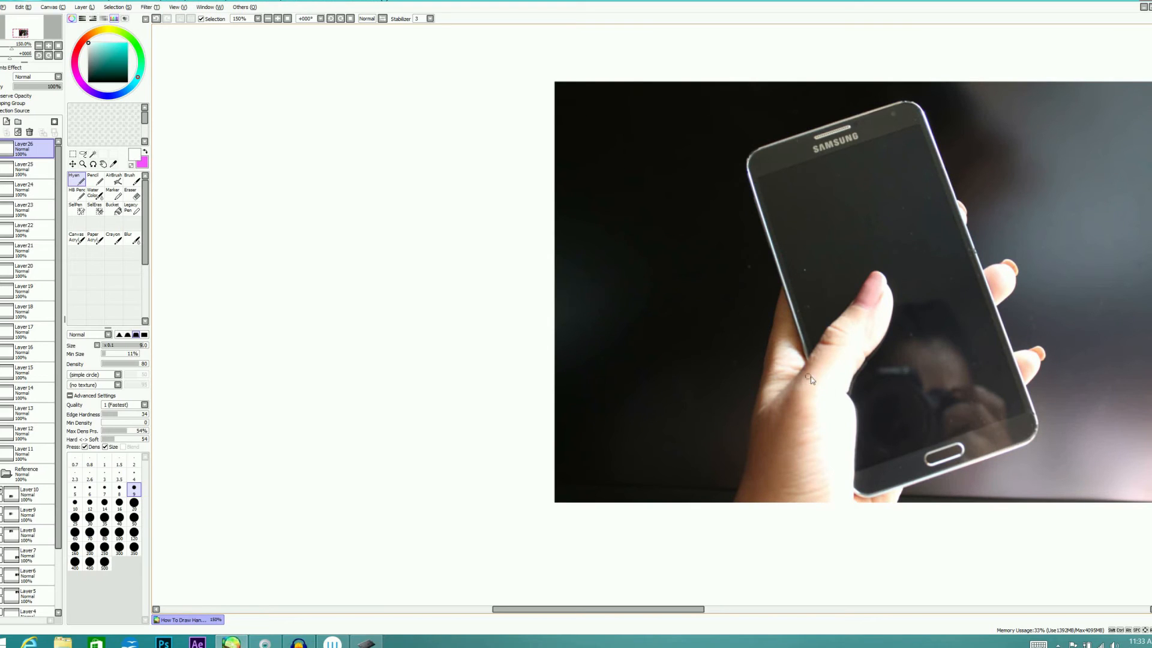
# Switch the brush colour to cyan and trace the thumb-base oval and the two thumb segments lying over the phone
pyautogui.moveTo(796, 389)
pyautogui.mouseDown()
pyautogui.moveTo(761, 501)
pyautogui.moveTo(781, 501)
pyautogui.mouseUp()
pyautogui.click(122, 46)
pyautogui.moveTo(822, 386)
pyautogui.mouseDown()
pyautogui.moveTo(823, 522)
pyautogui.moveTo(768, 474)
pyautogui.moveTo(840, 408)
pyautogui.mouseUp()
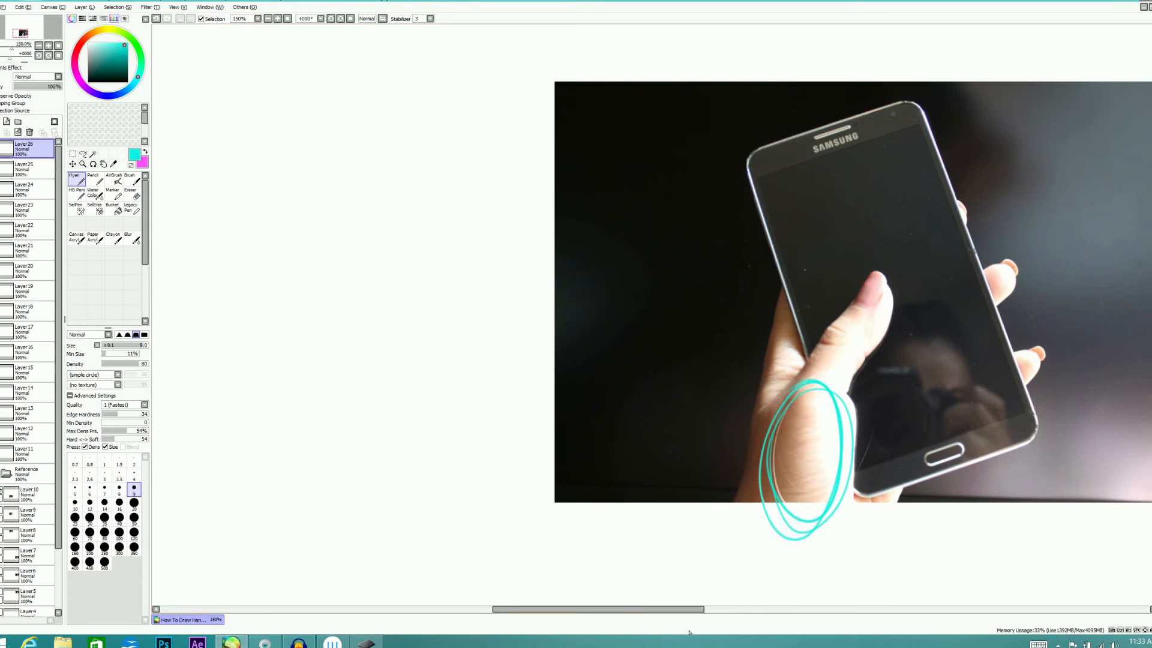
pyautogui.moveTo(828, 327)
pyautogui.mouseDown()
pyautogui.moveTo(804, 372)
pyautogui.moveTo(858, 354)
pyautogui.moveTo(834, 330)
pyautogui.moveTo(878, 273)
pyautogui.moveTo(889, 324)
pyautogui.moveTo(861, 355)
pyautogui.mouseUp()
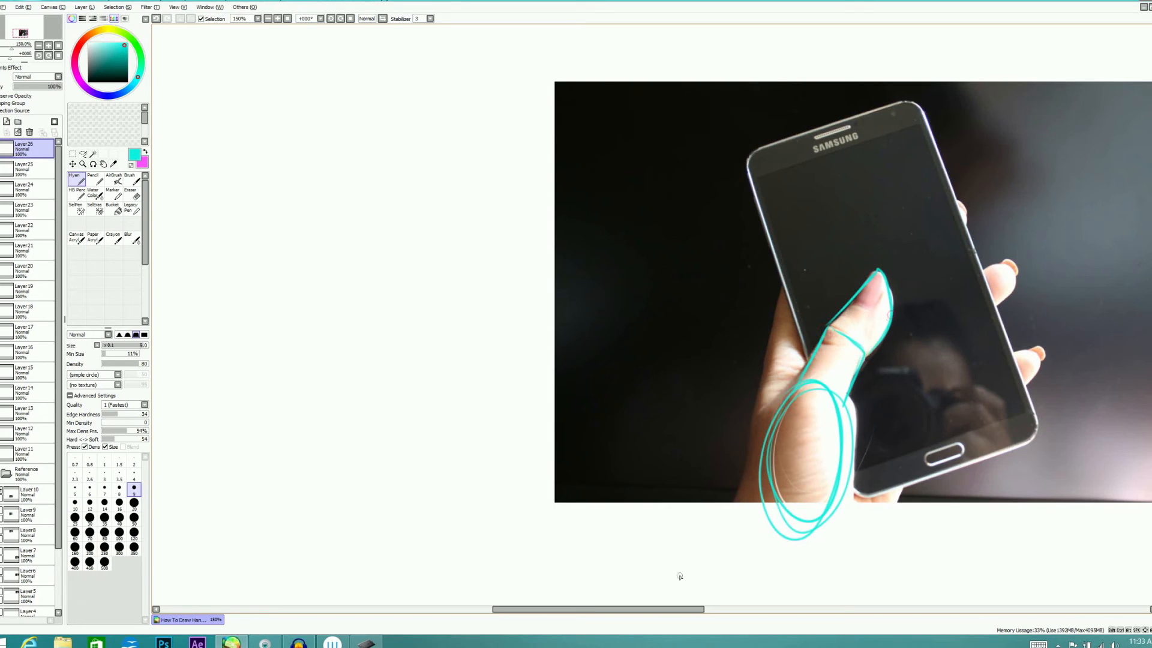
# Trace the hand's outer edge from the phone's side down to the wrist, and mark the index finger's base line
pyautogui.moveTo(783, 291); pyautogui.dragTo(757, 404)
pyautogui.moveTo(778, 301); pyautogui.dragTo(738, 530)
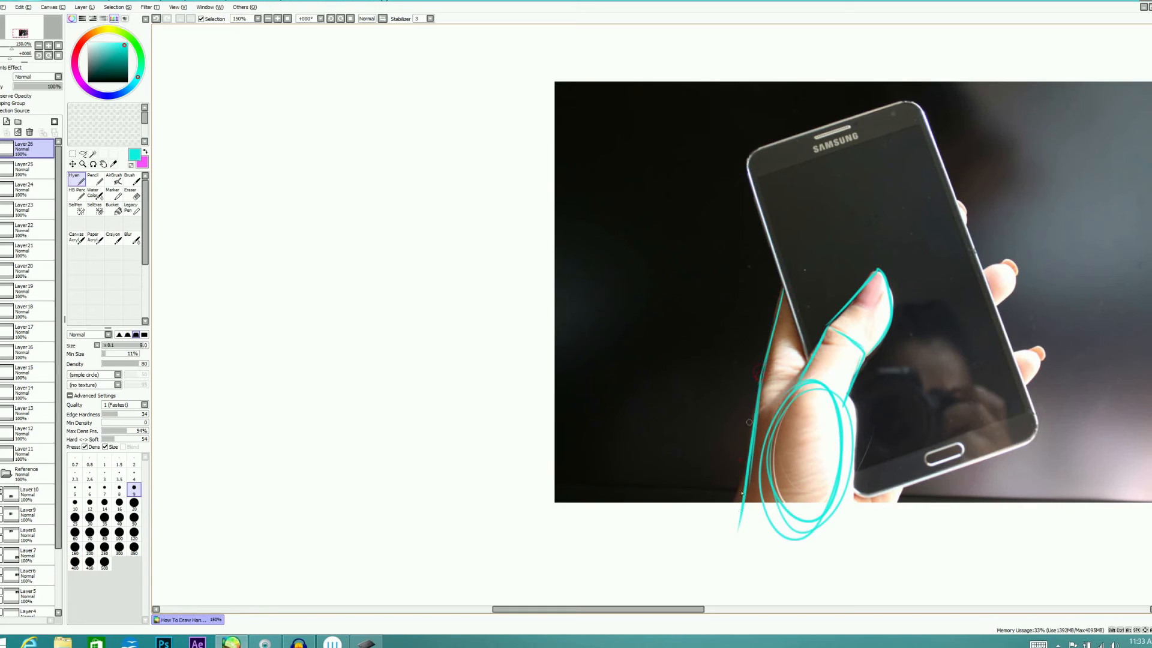
pyautogui.moveTo(757, 377); pyautogui.dragTo(804, 360)
# Draw the four fingers hidden behind the phone out to their visible tips, and add the palm's lower outer edge
pyautogui.moveTo(826, 214); pyautogui.dragTo(787, 278)
pyautogui.moveTo(836, 203)
pyautogui.mouseDown()
pyautogui.moveTo(884, 220)
pyautogui.moveTo(894, 188)
pyautogui.moveTo(832, 305)
pyautogui.mouseUp()
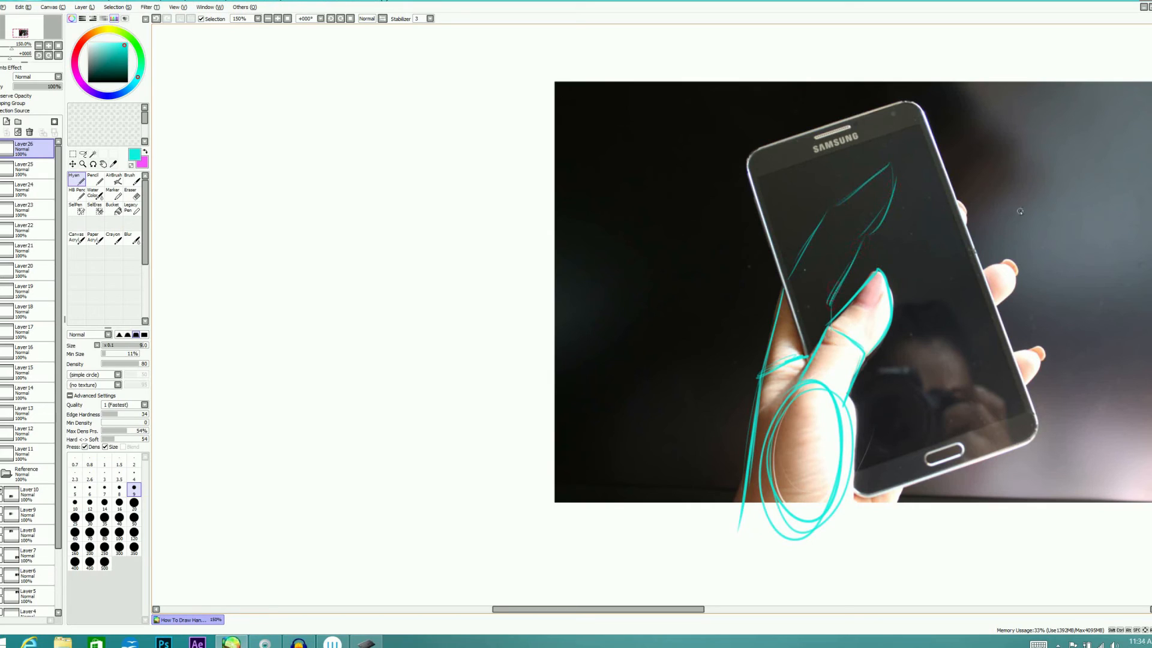
pyautogui.moveTo(870, 246)
pyautogui.mouseDown()
pyautogui.moveTo(940, 210)
pyautogui.moveTo(960, 234)
pyautogui.moveTo(900, 300)
pyautogui.moveTo(984, 267)
pyautogui.moveTo(1006, 295)
pyautogui.moveTo(954, 321)
pyautogui.moveTo(904, 371)
pyautogui.moveTo(1013, 352)
pyautogui.moveTo(1042, 363)
pyautogui.moveTo(1000, 396)
pyautogui.mouseUp()
pyautogui.press('e')
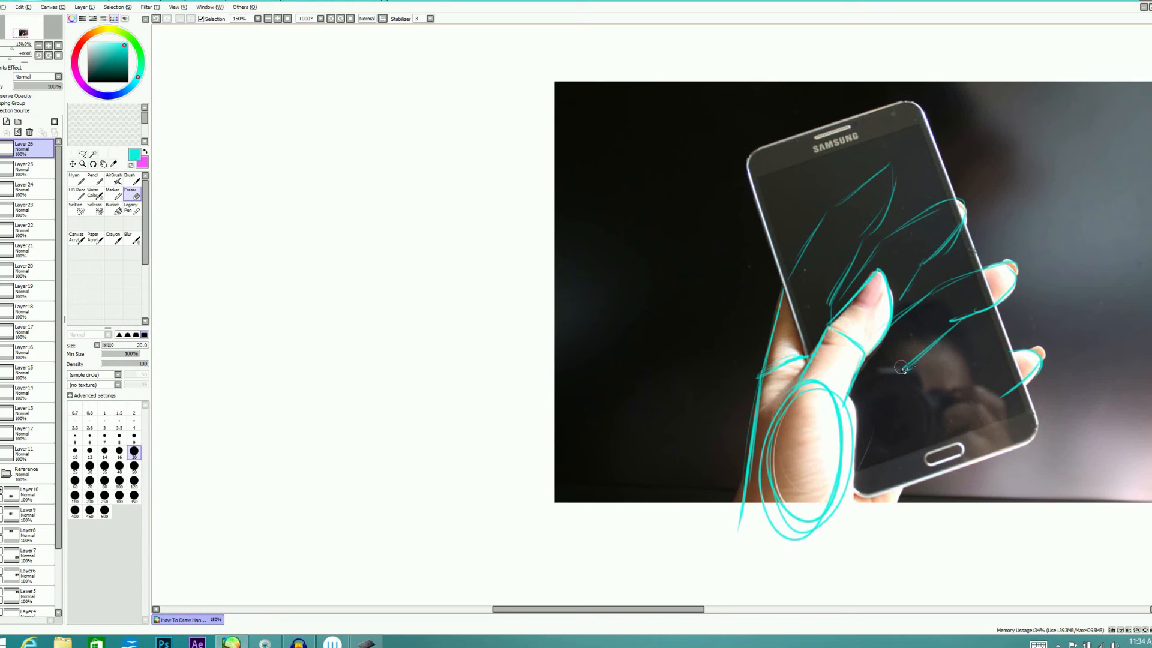
pyautogui.press('n')
pyautogui.moveTo(1020, 349); pyautogui.dragTo(912, 396)
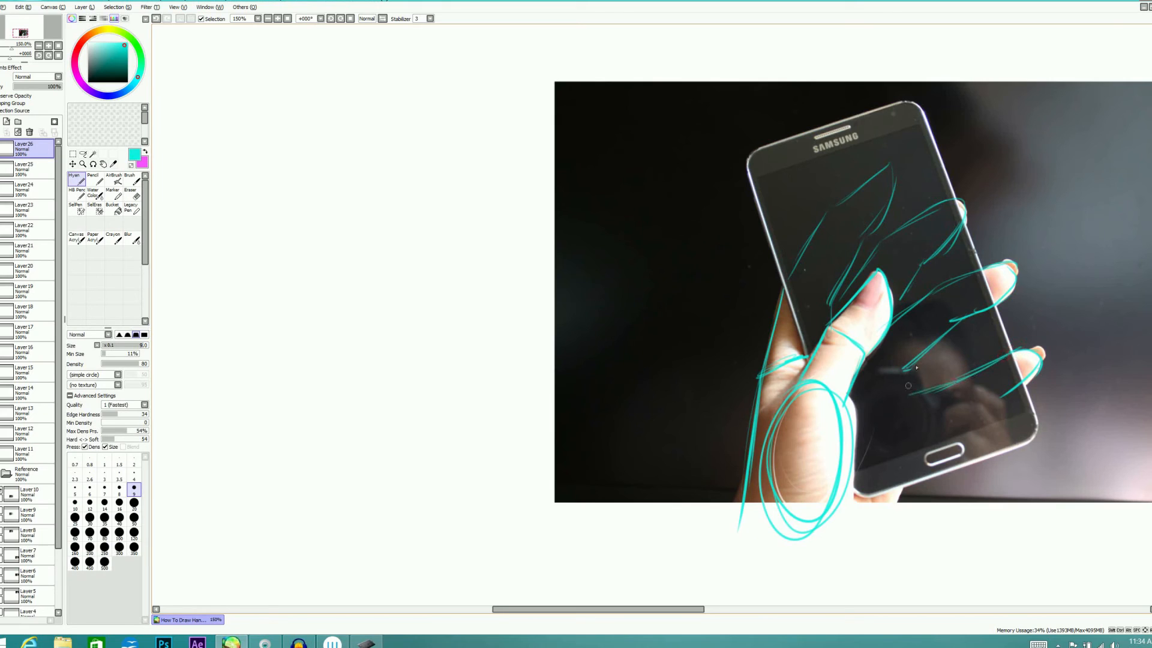
pyautogui.moveTo(1010, 397)
pyautogui.mouseDown()
pyautogui.moveTo(926, 447)
pyautogui.moveTo(908, 497)
pyautogui.moveTo(850, 540)
pyautogui.moveTo(901, 506)
pyautogui.mouseUp()
pyautogui.moveTo(926, 453); pyautogui.dragTo(828, 541)
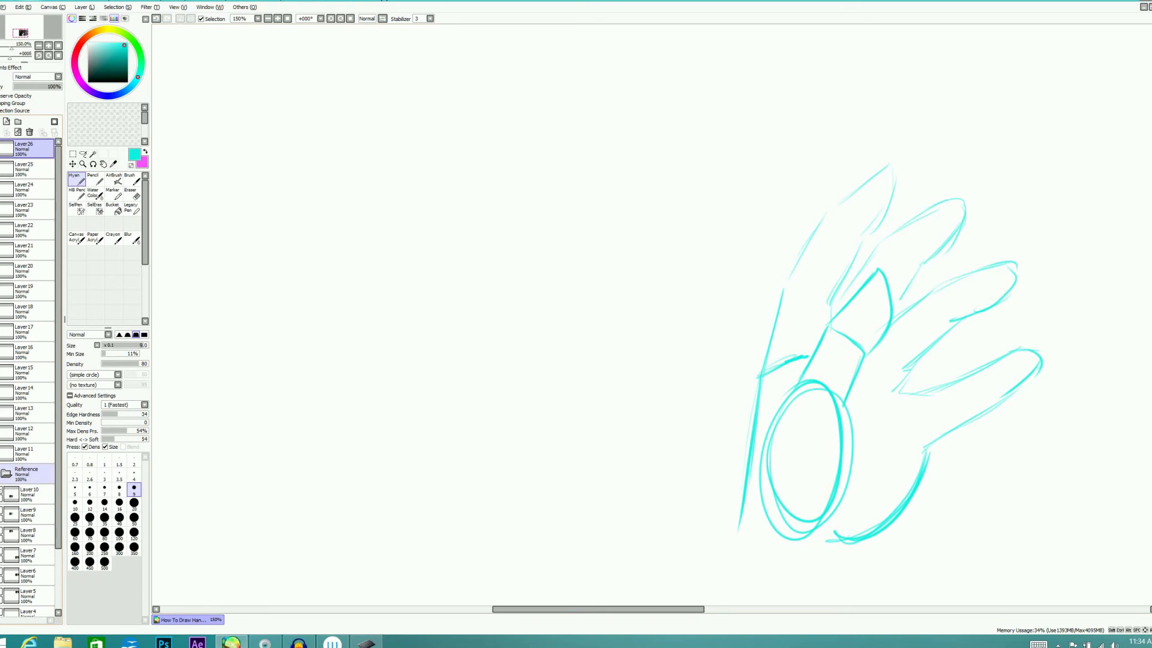
# Hide the reference photo, draw the curve joining the thumb base to the palm's lower outer edge, and show the photo again
pyautogui.click(3, 474)
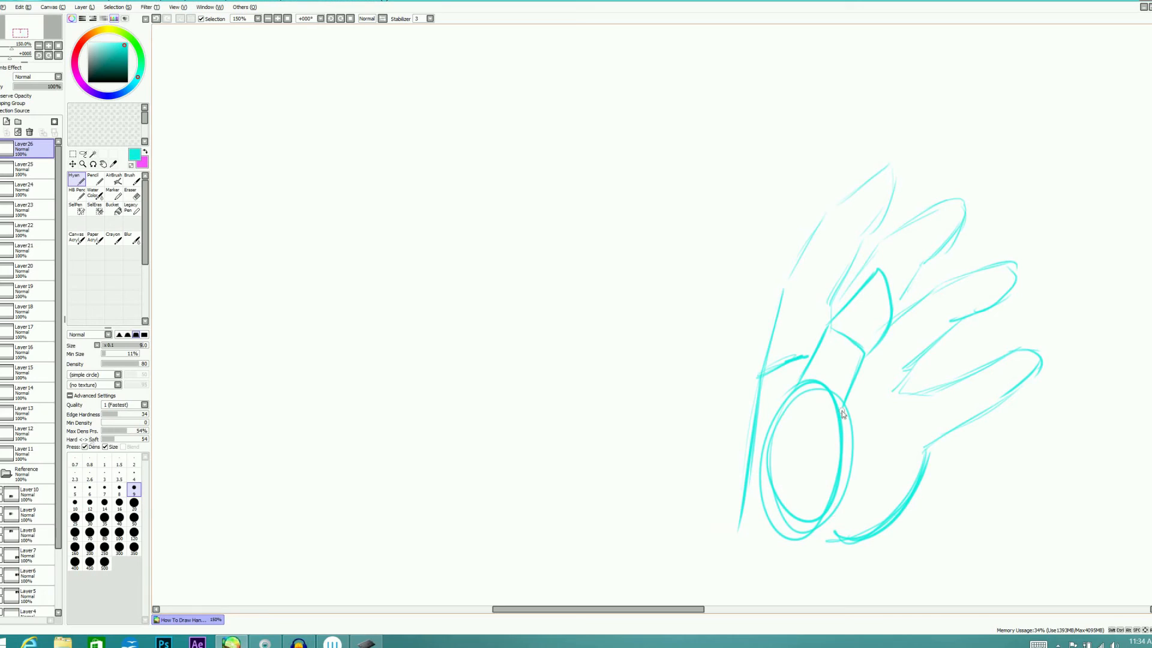
pyautogui.moveTo(879, 447)
pyautogui.mouseDown()
pyautogui.moveTo(864, 457)
pyautogui.moveTo(922, 454)
pyautogui.mouseUp()
pyautogui.hotkey('ctrl', 'v')
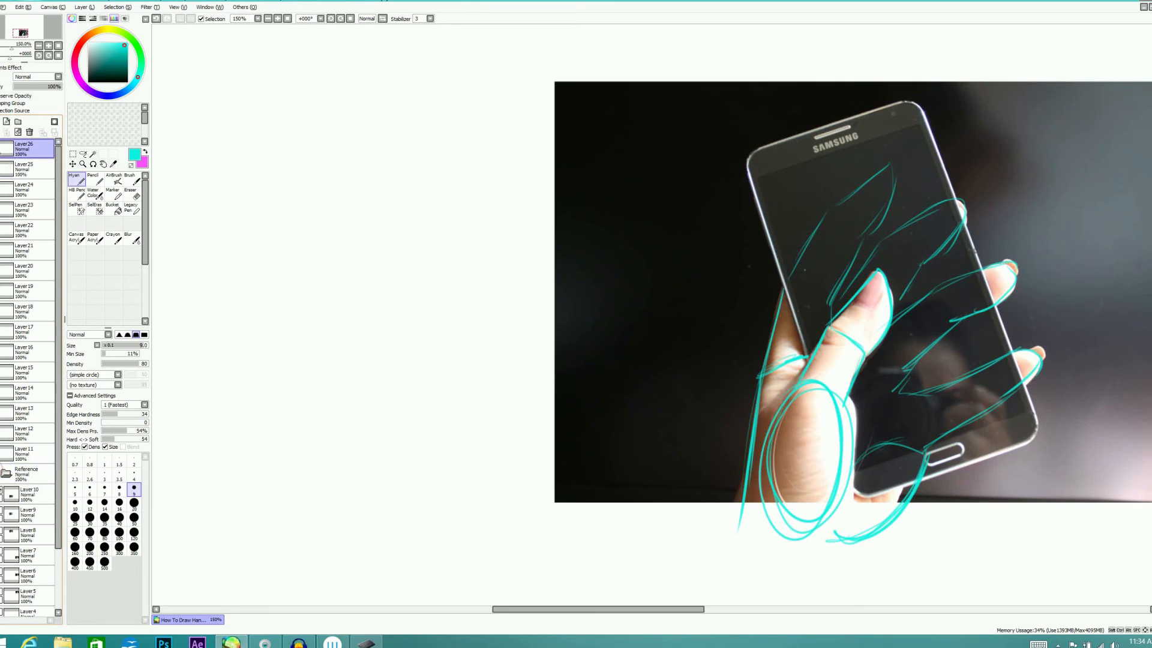
# Hide the traced sketch, add a new layer, and sketch the thumb-base oval and thumb segments freehand beside the photo
pyautogui.click(1, 169)
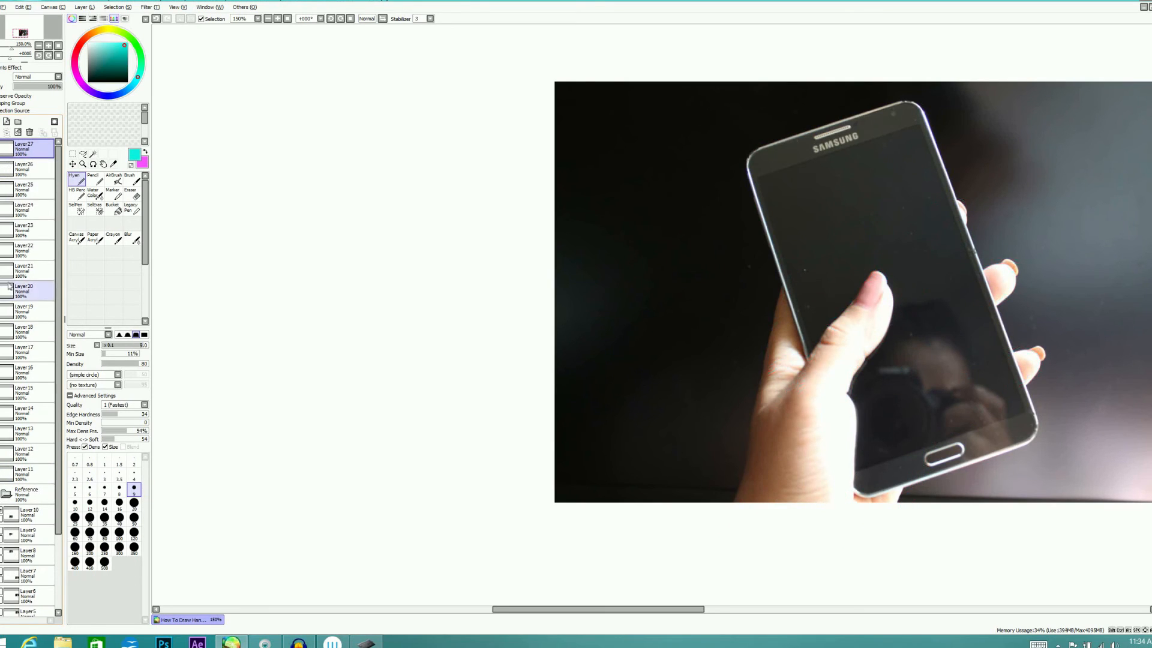
pyautogui.moveTo(277, 459)
pyautogui.mouseDown()
pyautogui.moveTo(342, 414)
pyautogui.moveTo(267, 462)
pyautogui.moveTo(321, 327)
pyautogui.moveTo(348, 345)
pyautogui.moveTo(335, 390)
pyautogui.mouseUp()
pyautogui.moveTo(321, 326); pyautogui.dragTo(368, 273)
pyautogui.moveTo(369, 274)
pyautogui.mouseDown()
pyautogui.moveTo(358, 336)
pyautogui.moveTo(345, 346)
pyautogui.mouseUp()
pyautogui.moveTo(368, 274)
pyautogui.mouseDown()
pyautogui.moveTo(366, 327)
pyautogui.moveTo(345, 345)
pyautogui.mouseUp()
pyautogui.moveTo(334, 389)
pyautogui.mouseDown()
pyautogui.moveTo(335, 470)
pyautogui.moveTo(312, 499)
pyautogui.mouseUp()
pyautogui.moveTo(340, 398); pyautogui.dragTo(354, 453)
# Sketch the phone's tilted rectangular outline behind the thumb in the freehand drawing
pyautogui.moveTo(355, 462)
pyautogui.mouseDown()
pyautogui.moveTo(437, 442)
pyautogui.moveTo(484, 399)
pyautogui.mouseUp()
pyautogui.moveTo(372, 183)
pyautogui.mouseDown()
pyautogui.moveTo(486, 414)
pyautogui.moveTo(355, 155)
pyautogui.moveTo(255, 215)
pyautogui.mouseUp()
pyautogui.moveTo(266, 294); pyautogui.dragTo(235, 237)
pyautogui.moveTo(271, 203); pyautogui.dragTo(340, 166)
pyautogui.moveTo(359, 154)
pyautogui.mouseDown()
pyautogui.moveTo(390, 185)
pyautogui.moveTo(465, 352)
pyautogui.mouseUp()
pyautogui.moveTo(420, 255)
pyautogui.mouseDown()
pyautogui.moveTo(319, 165)
pyautogui.moveTo(233, 211)
pyautogui.mouseUp()
pyautogui.moveTo(238, 232); pyautogui.dragTo(278, 327)
# Draw the hand's outer edge down to the wrist, a line across the thumb base, and the palm's curve below the phone
pyautogui.moveTo(267, 498); pyautogui.dragTo(254, 390)
pyautogui.moveTo(254, 392); pyautogui.dragTo(270, 511)
pyautogui.moveTo(252, 408)
pyautogui.mouseDown()
pyautogui.moveTo(269, 312)
pyautogui.moveTo(256, 383)
pyautogui.moveTo(353, 447)
pyautogui.mouseUp()
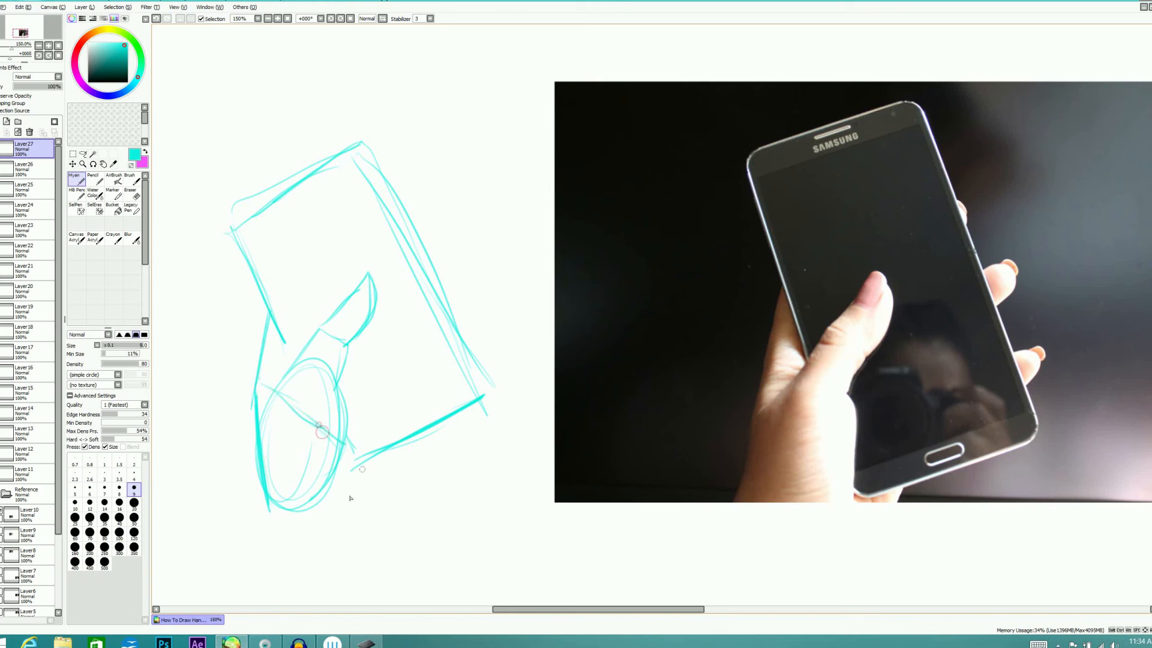
pyautogui.moveTo(393, 479)
pyautogui.mouseDown()
pyautogui.moveTo(360, 494)
pyautogui.moveTo(390, 444)
pyautogui.mouseUp()
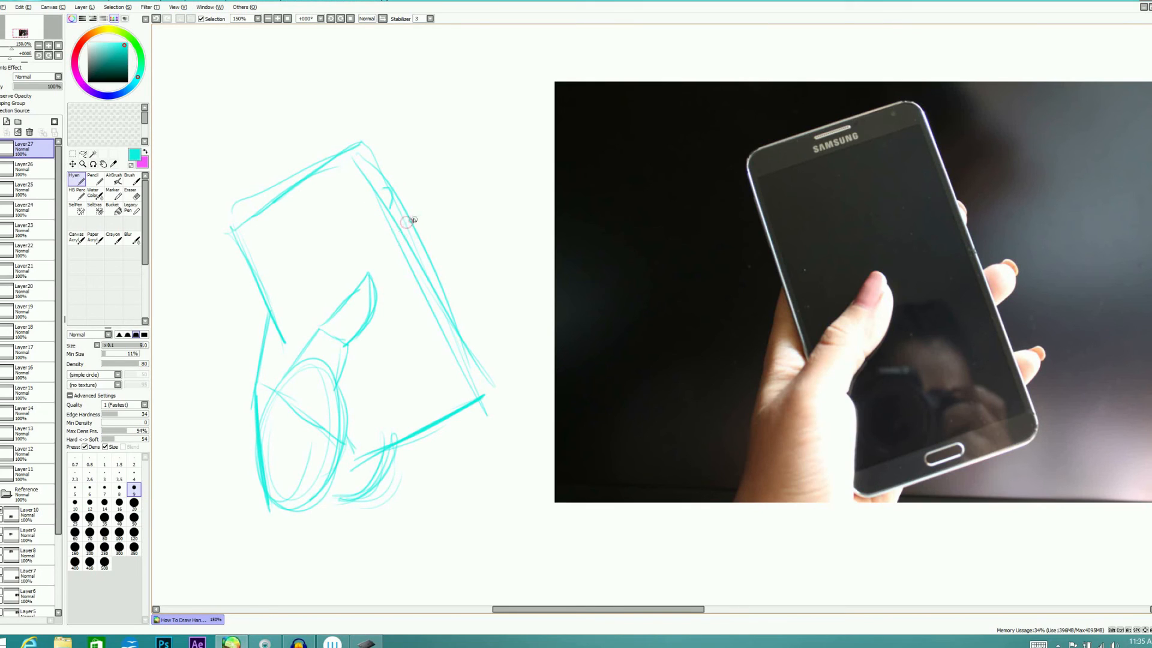
# Add the fingertips wrapping around the phone's far long edge, and redraw that edge and the top edge inside the outline
pyautogui.moveTo(418, 224); pyautogui.dragTo(420, 255)
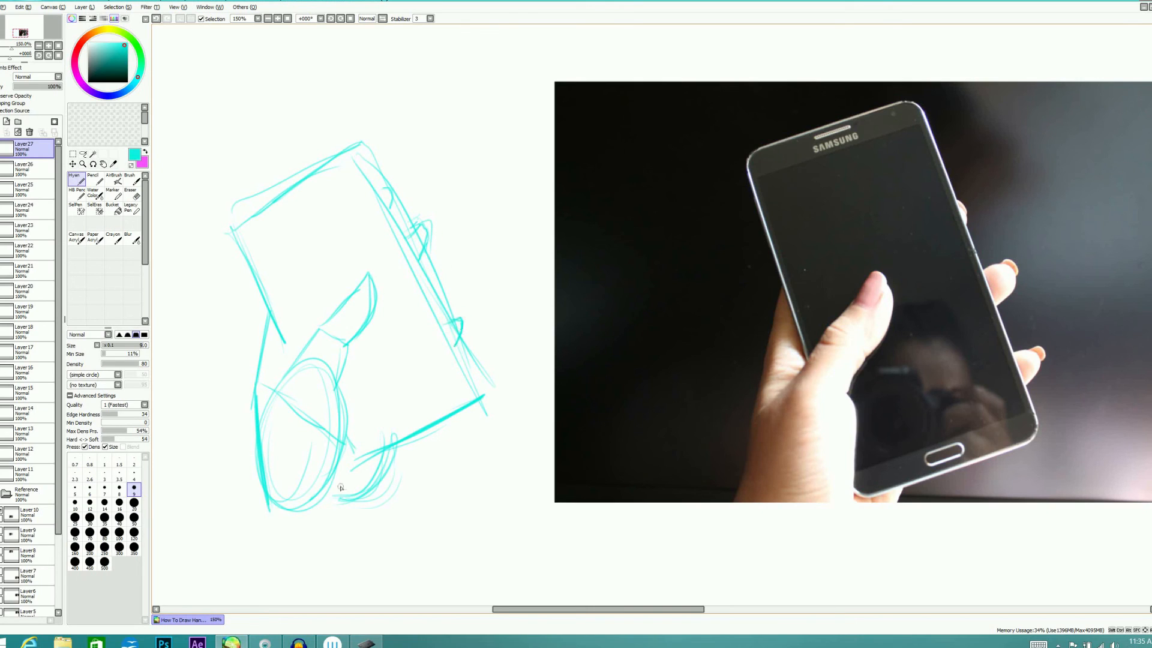
pyautogui.moveTo(367, 152); pyautogui.dragTo(464, 407)
pyautogui.moveTo(391, 184)
pyautogui.mouseDown()
pyautogui.moveTo(369, 155)
pyautogui.moveTo(334, 161)
pyautogui.mouseUp()
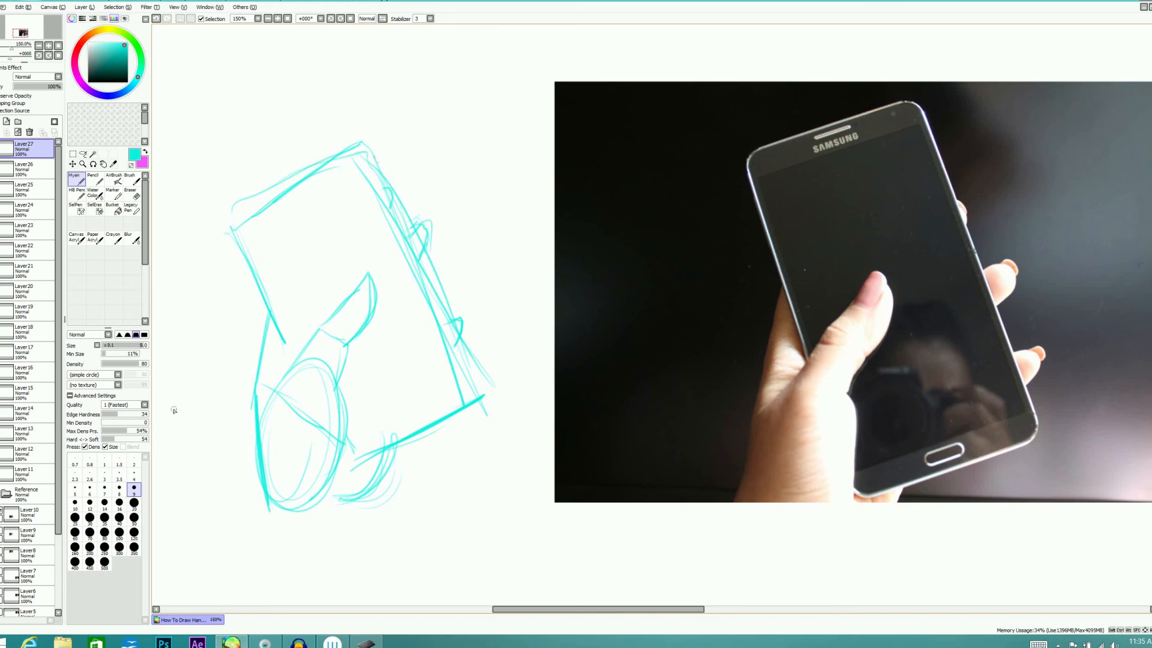